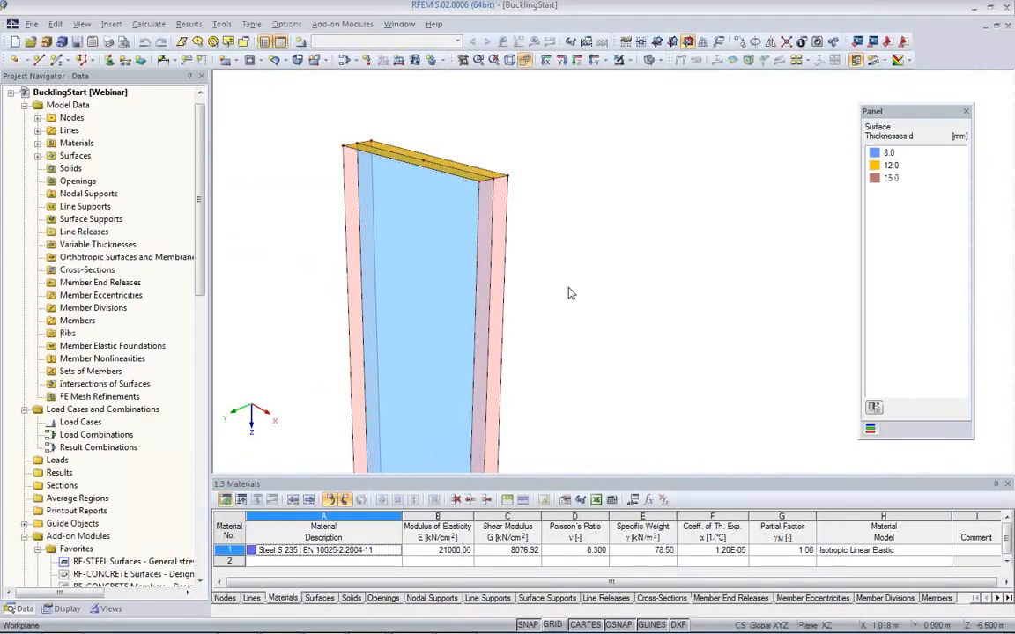
- Examine the tapered steel column over its full height, including its web surface and the plate thickness legend
{"action": "scroll", "coordinate": [569, 288], "scroll_direction": "down", "scroll_amount": 1}
{"action": "middle_click_drag", "start_coordinate": [583, 287], "coordinate": [483, 249]}
{"action": "scroll", "coordinate": [486, 250], "scroll_direction": "down", "scroll_amount": 2}
{"action": "scroll", "coordinate": [515, 298], "scroll_direction": "down", "scroll_amount": 1}
{"action": "middle_click_drag", "start_coordinate": [516, 300], "coordinate": [500, 227]}
{"action": "scroll", "coordinate": [500, 227], "scroll_direction": "down", "scroll_amount": 2}
{"action": "scroll", "coordinate": [492, 269], "scroll_direction": "down", "scroll_amount": 2}
{"action": "middle_click_drag", "start_coordinate": [505, 309], "coordinate": [464, 305]}
{"action": "scroll", "coordinate": [461, 323], "scroll_direction": "up", "scroll_amount": 1}
{"action": "middle_click_drag", "start_coordinate": [433, 350], "coordinate": [431, 313]}
{"action": "scroll", "coordinate": [433, 311], "scroll_direction": "down", "scroll_amount": 1}
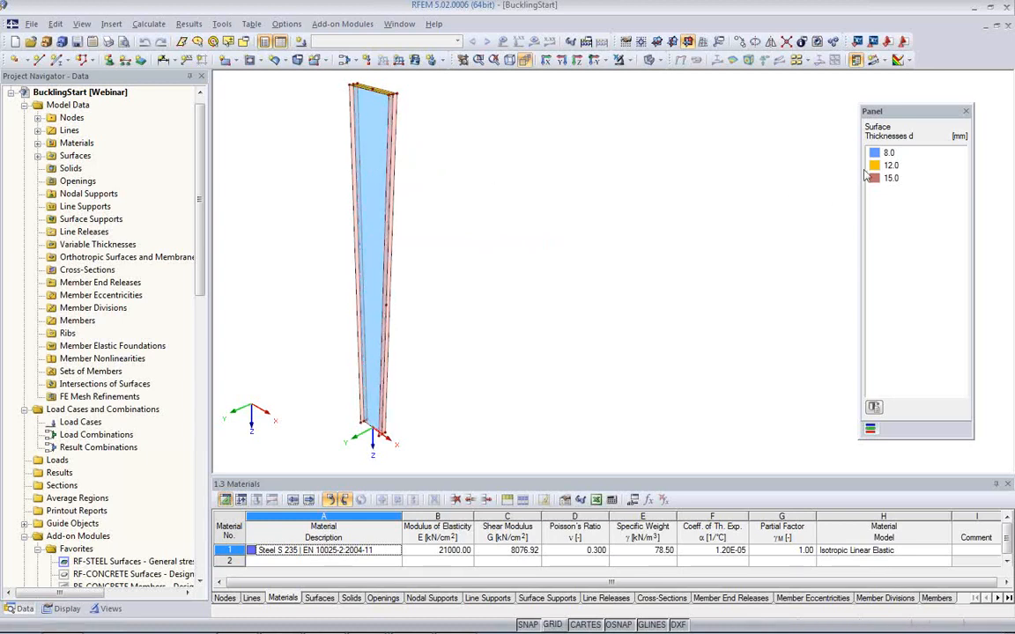
{"action": "left_click", "coordinate": [370, 254]}
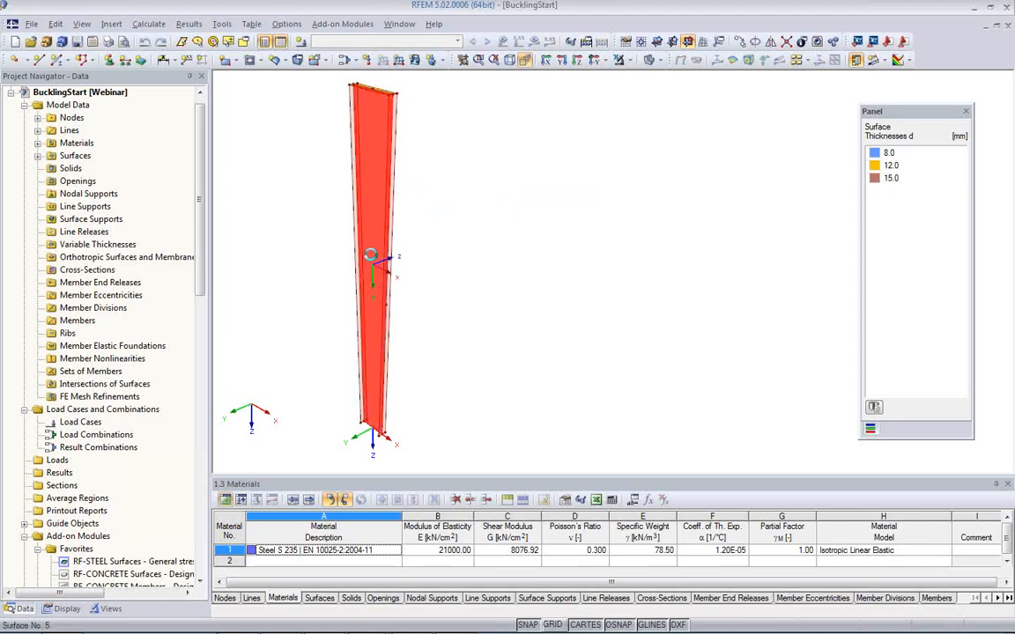
{"action": "left_click", "coordinate": [680, 192]}
- Examine the column's upper end, where the web, flanges and top plate meet
{"action": "scroll", "coordinate": [400, 187], "scroll_direction": "up", "scroll_amount": 1}
{"action": "scroll", "coordinate": [401, 192], "scroll_direction": "up", "scroll_amount": 1}
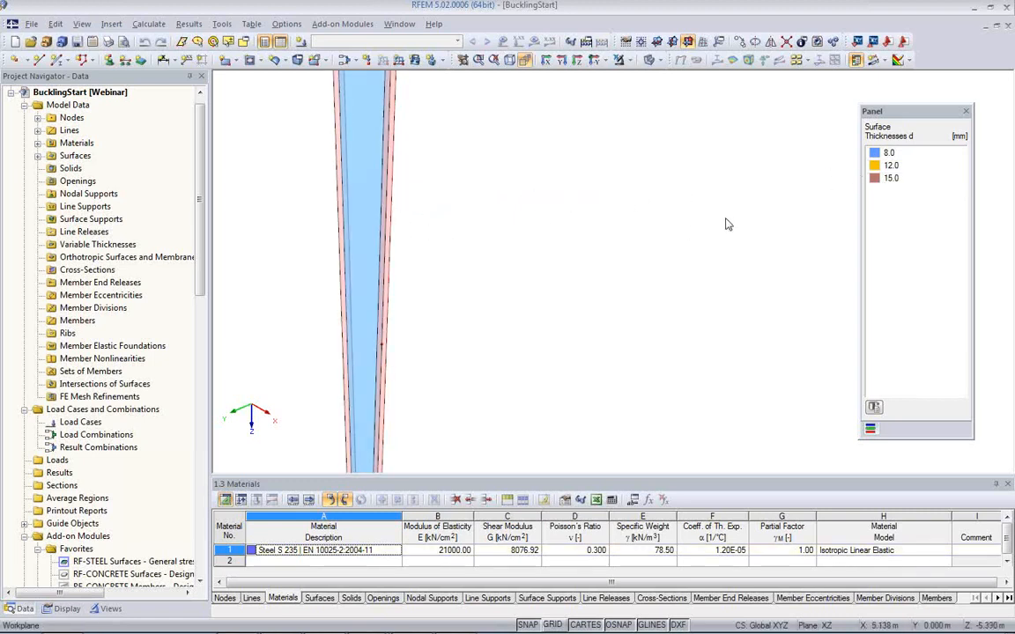
{"action": "middle_click_drag", "start_coordinate": [453, 183], "coordinate": [475, 279]}
{"action": "scroll", "coordinate": [379, 242], "scroll_direction": "up", "scroll_amount": 4}
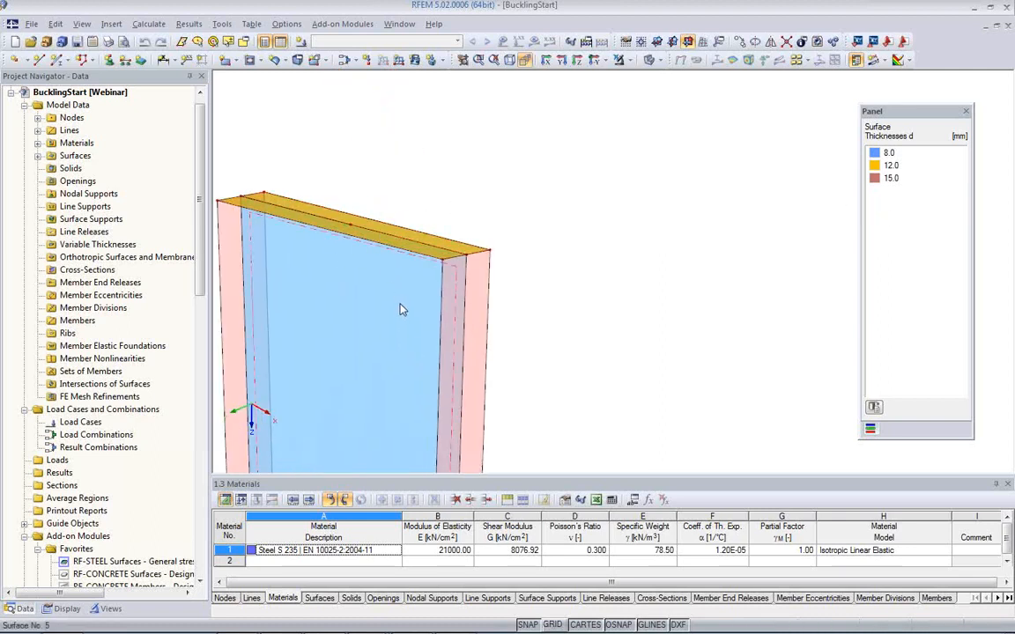
{"action": "scroll", "coordinate": [401, 306], "scroll_direction": "down", "scroll_amount": 2}
{"action": "scroll", "coordinate": [403, 204], "scroll_direction": "down", "scroll_amount": 3}
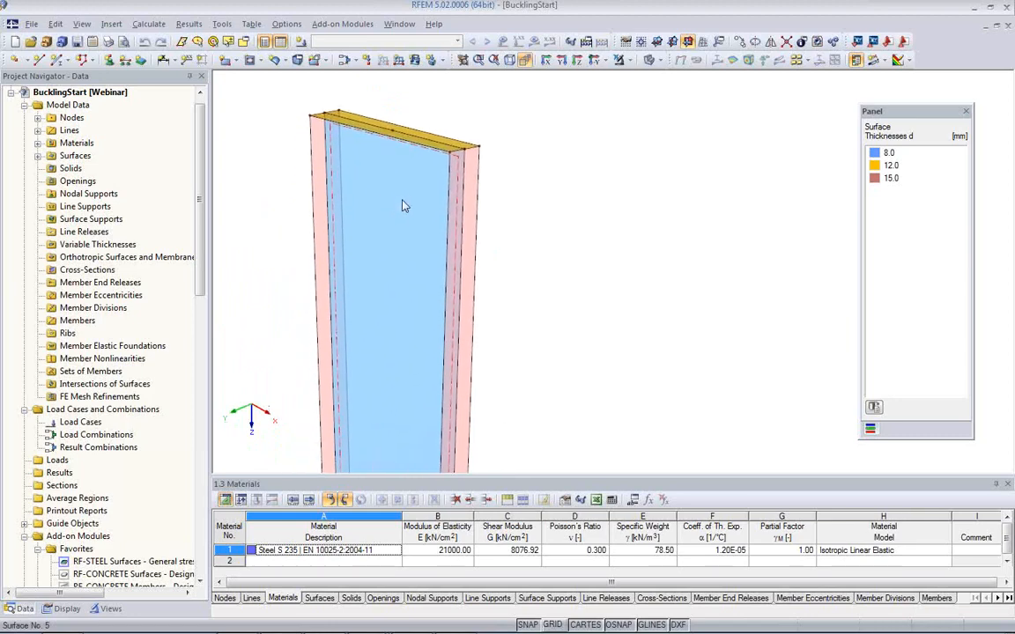
{"action": "scroll", "coordinate": [401, 222], "scroll_direction": "up", "scroll_amount": 3}
{"action": "scroll", "coordinate": [419, 256], "scroll_direction": "down", "scroll_amount": 4}
{"action": "scroll", "coordinate": [480, 282], "scroll_direction": "up", "scroll_amount": 2}
{"action": "scroll", "coordinate": [464, 231], "scroll_direction": "down", "scroll_amount": 4}
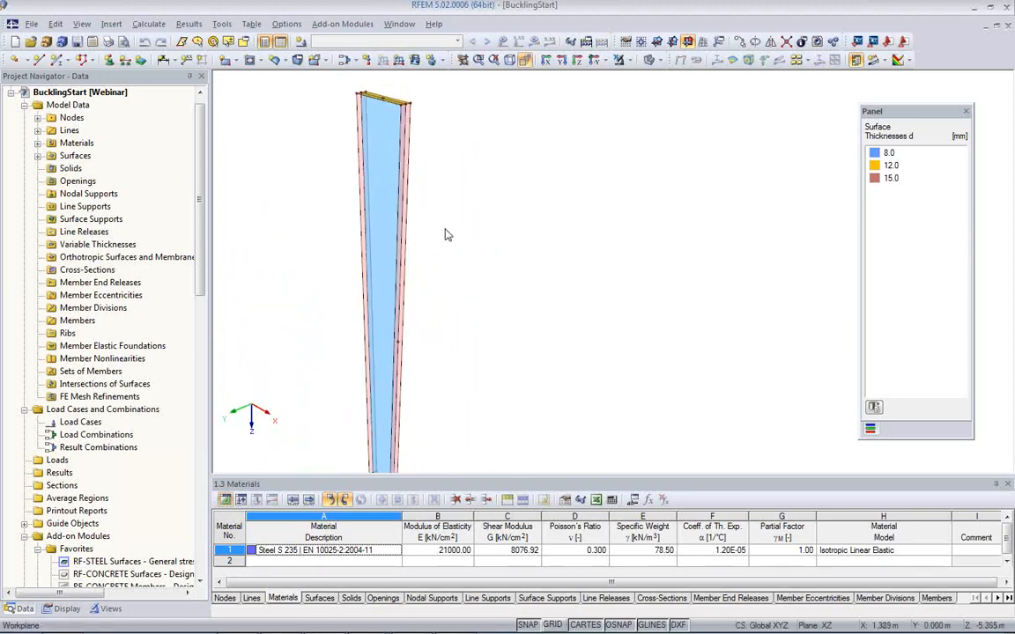
{"action": "scroll", "coordinate": [402, 233], "scroll_direction": "up", "scroll_amount": 4}
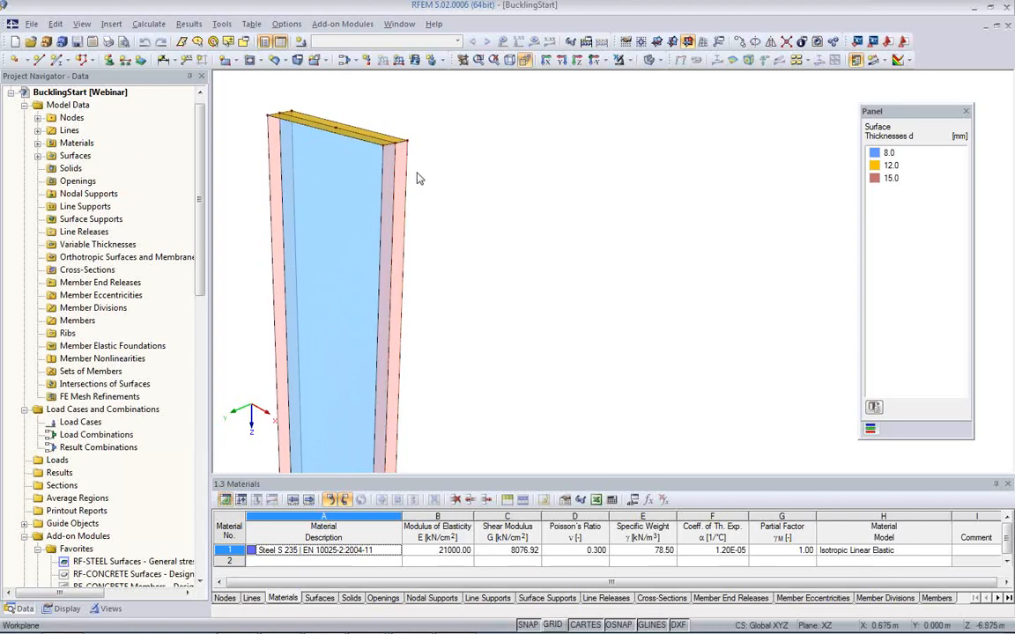
{"action": "middle_click_drag", "start_coordinate": [432, 210], "coordinate": [494, 288]}
{"action": "scroll", "coordinate": [451, 234], "scroll_direction": "up", "scroll_amount": 4}
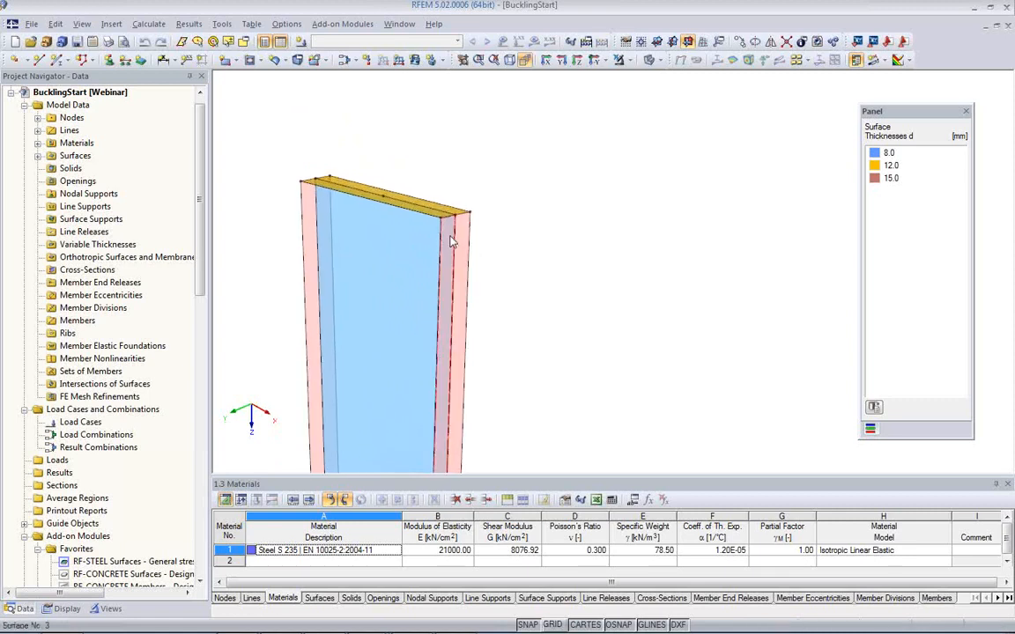
{"action": "scroll", "coordinate": [458, 238], "scroll_direction": "up", "scroll_amount": 2}
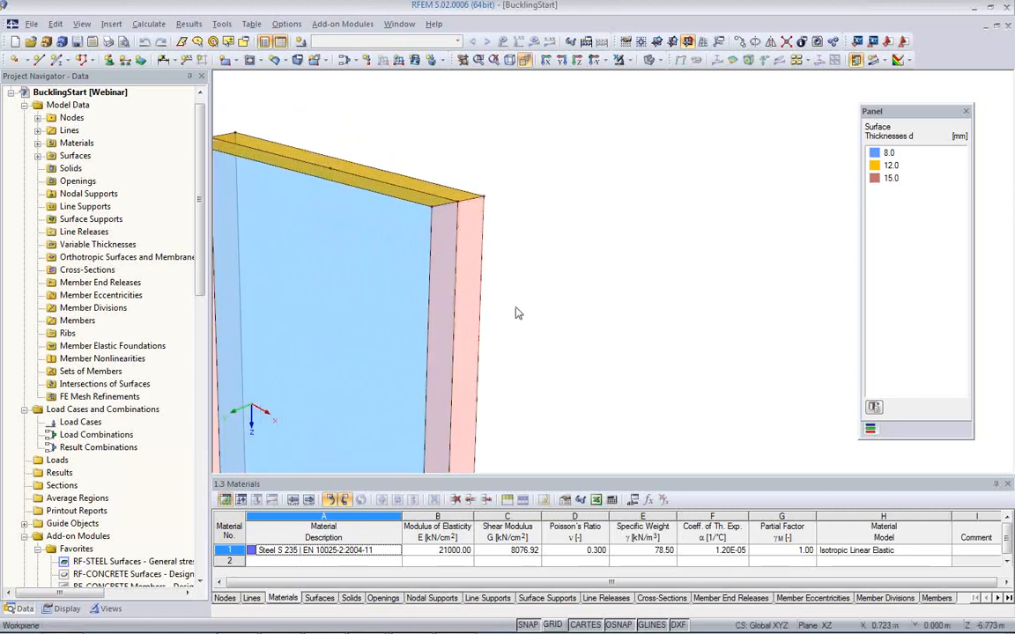
- Extrude the two short top edge lines of the column's outer flange 1.5 m in global +X as 12 mm thick surfaces
{"action": "middle_click_drag", "start_coordinate": [517, 305], "coordinate": [503, 270]}
{"action": "scroll", "coordinate": [501, 268], "scroll_direction": "down", "scroll_amount": 1}
{"action": "scroll", "coordinate": [500, 267], "scroll_direction": "down", "scroll_amount": 1}
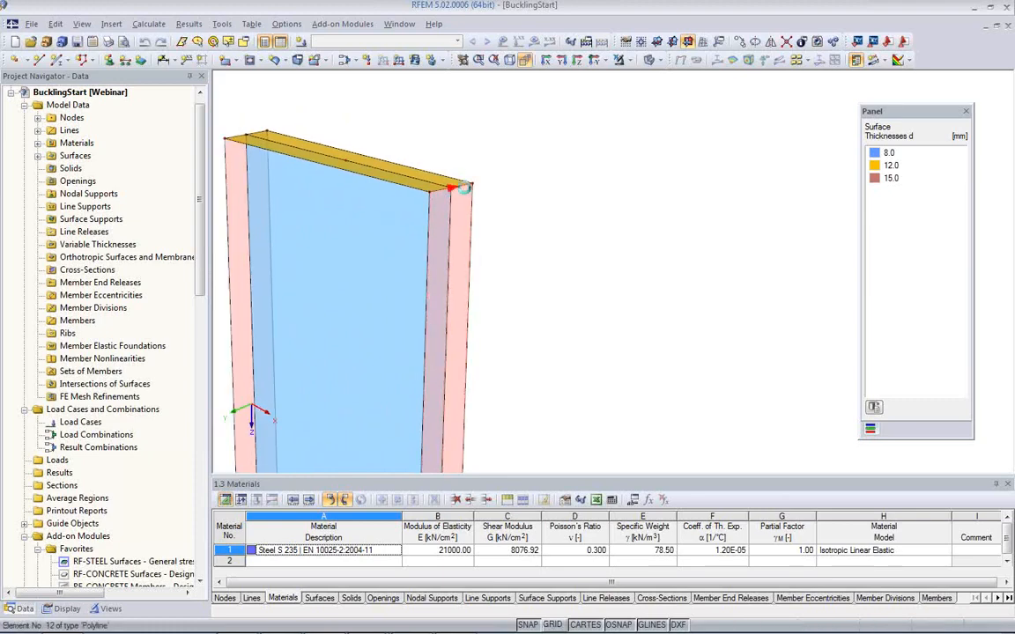
{"action": "right_click", "coordinate": [467, 195]}
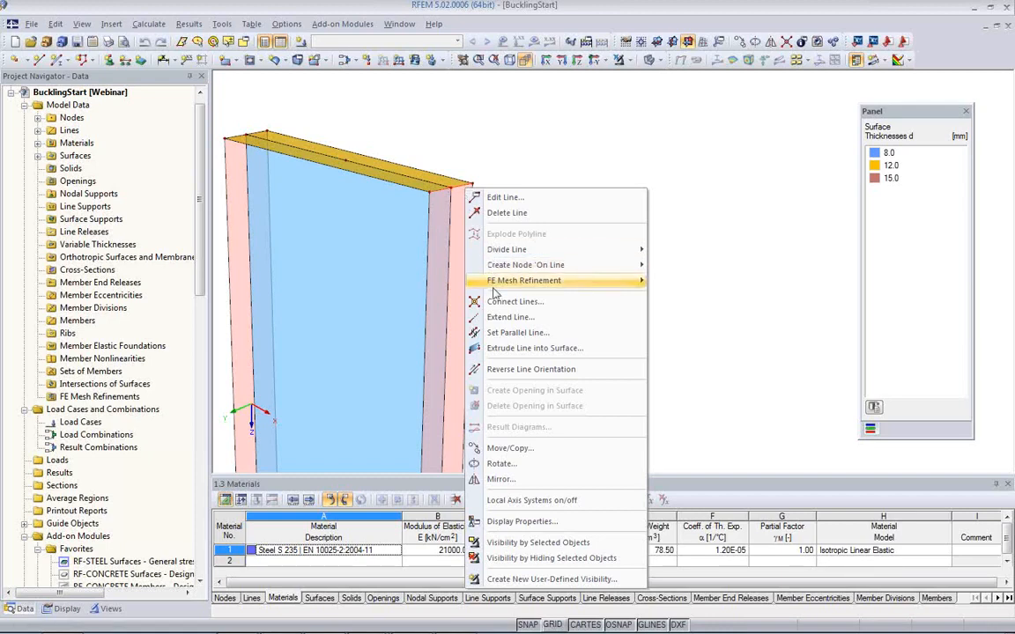
{"action": "mouse_move", "coordinate": [492, 287]}
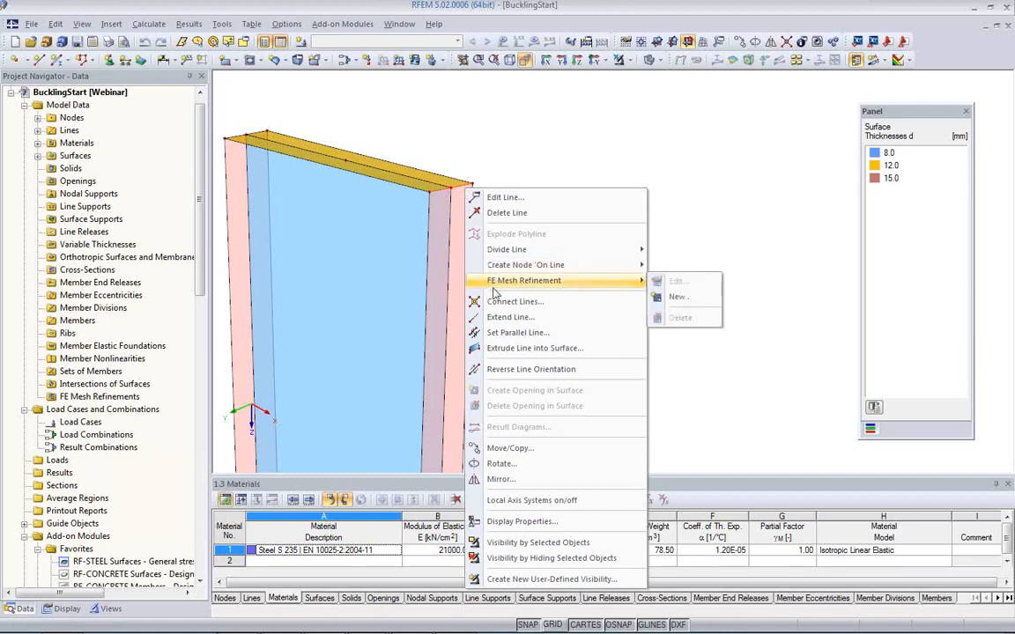
{"action": "left_click", "coordinate": [508, 350]}
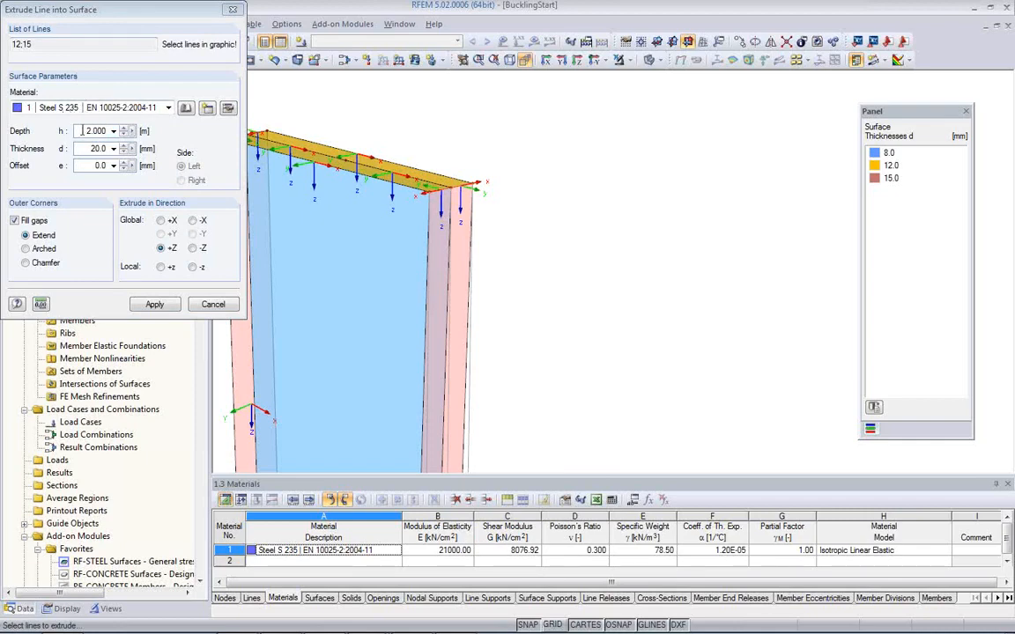
{"action": "left_click_drag", "start_coordinate": [82, 131], "coordinate": [132, 130]}
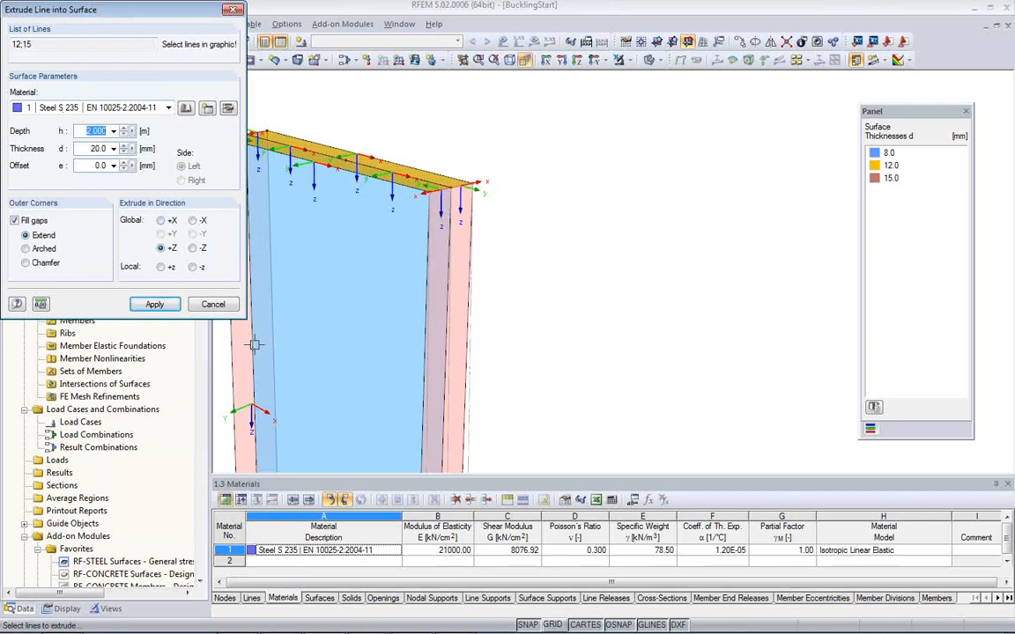
{"action": "left_click", "coordinate": [160, 221]}
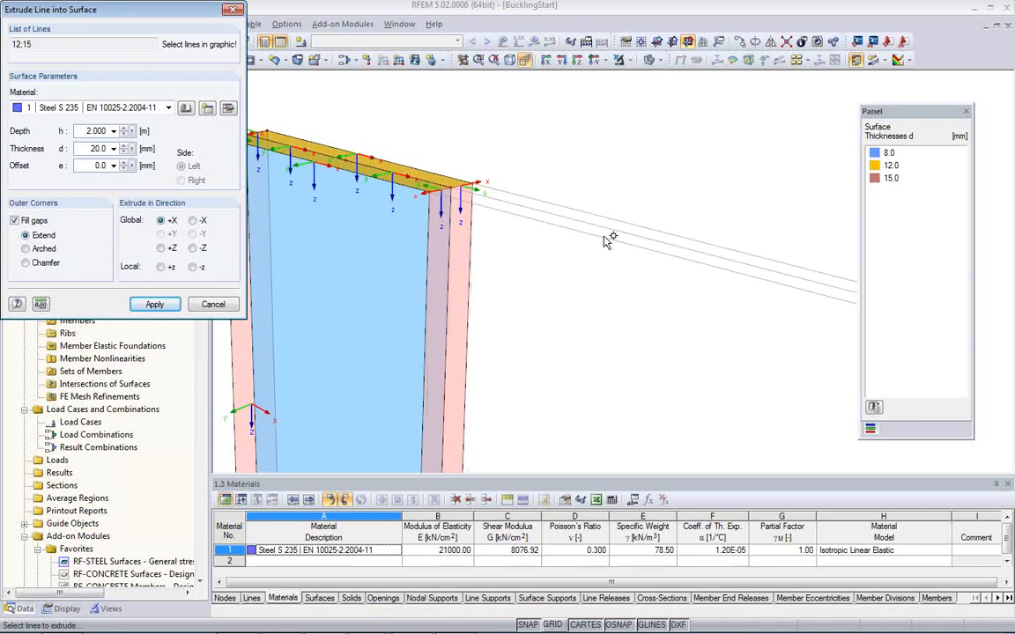
{"action": "left_click_drag", "start_coordinate": [82, 131], "coordinate": [119, 134]}
{"action": "type", "text": "1"}
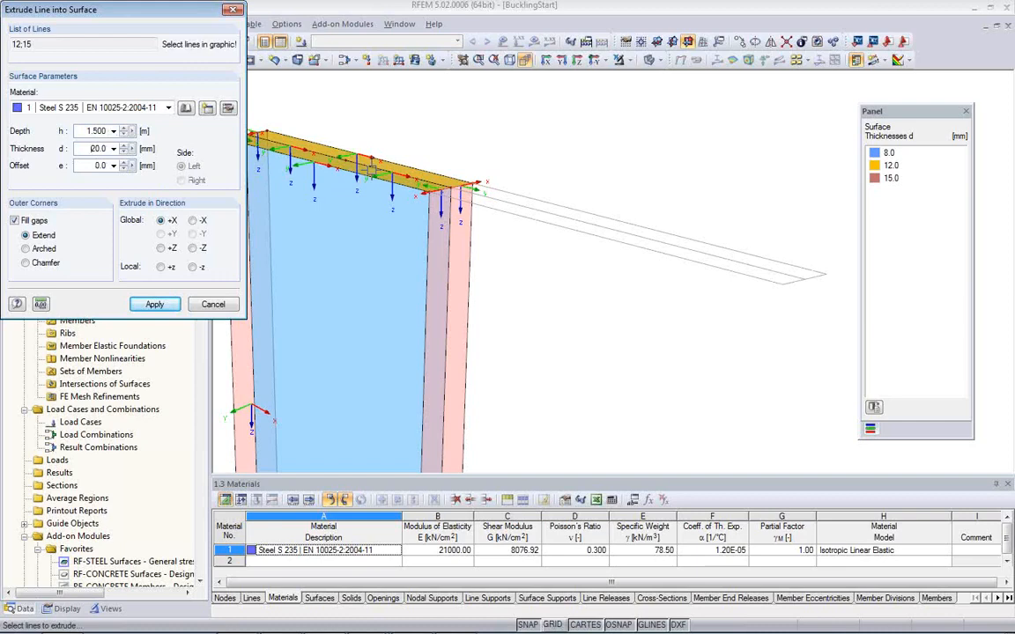
{"action": "type", "text": "1."}
{"action": "left_click", "coordinate": [153, 305]}
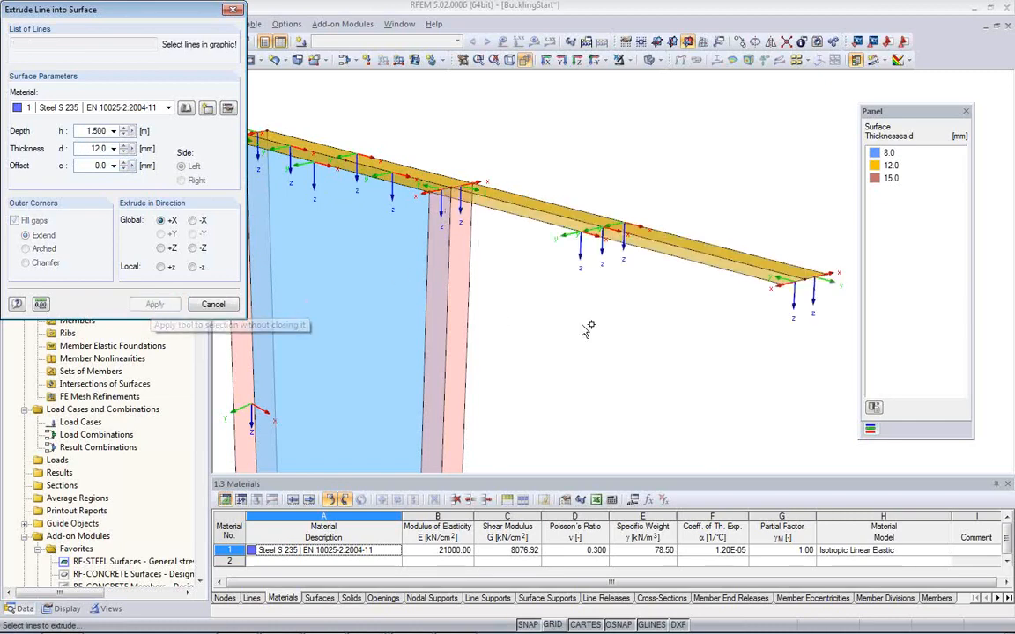
- Extrude the two free end lines of the new horizontal flange 0.6 m in global +Z as 25 mm thick surfaces
{"action": "middle_click_drag", "start_coordinate": [768, 363], "coordinate": [692, 310]}
{"action": "scroll", "coordinate": [725, 265], "scroll_direction": "up", "scroll_amount": 3}
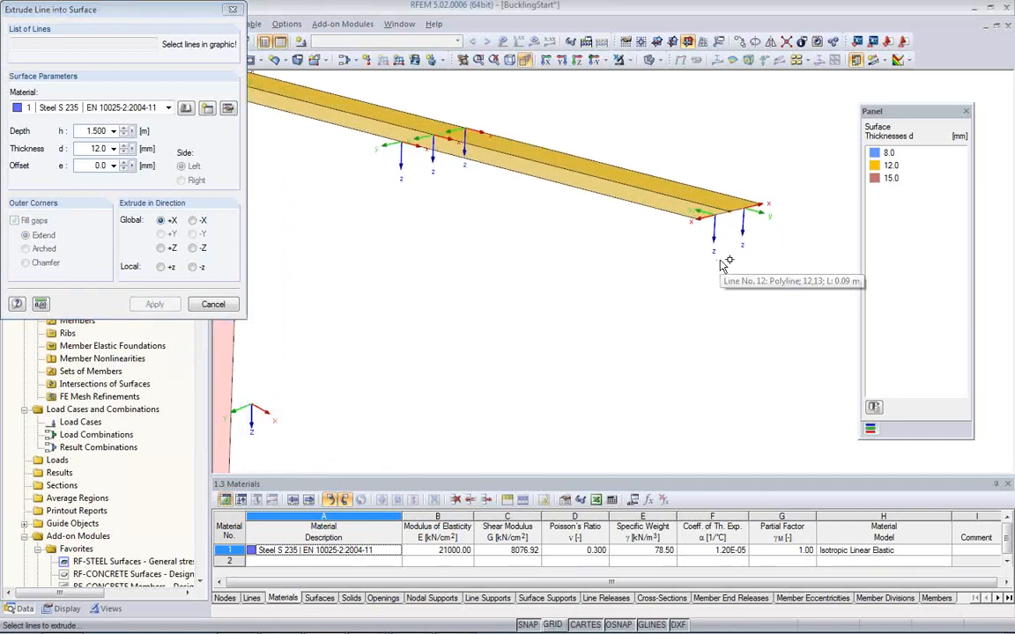
{"action": "left_click", "coordinate": [710, 208]}
{"action": "left_click", "coordinate": [762, 196]}
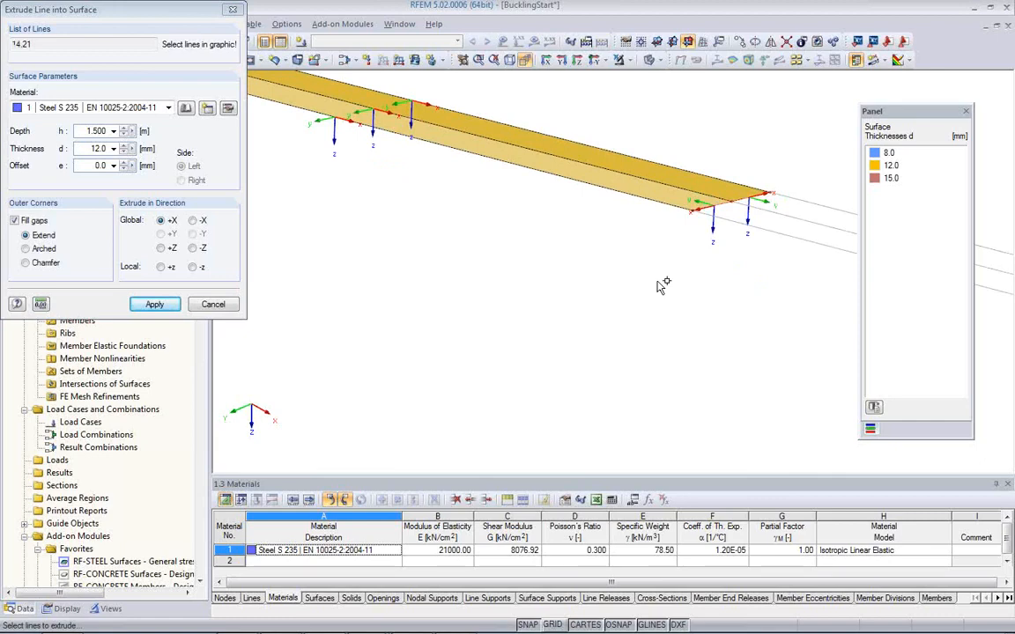
{"action": "left_click", "coordinate": [161, 249]}
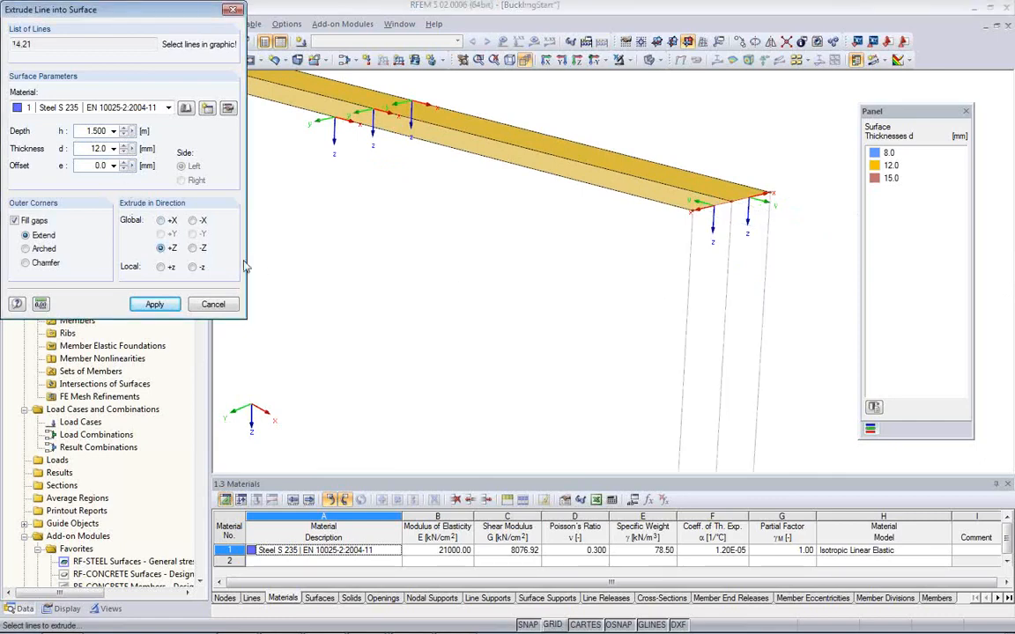
{"action": "left_click_drag", "start_coordinate": [81, 130], "coordinate": [114, 135]}
{"action": "type", "text": "0.6"}
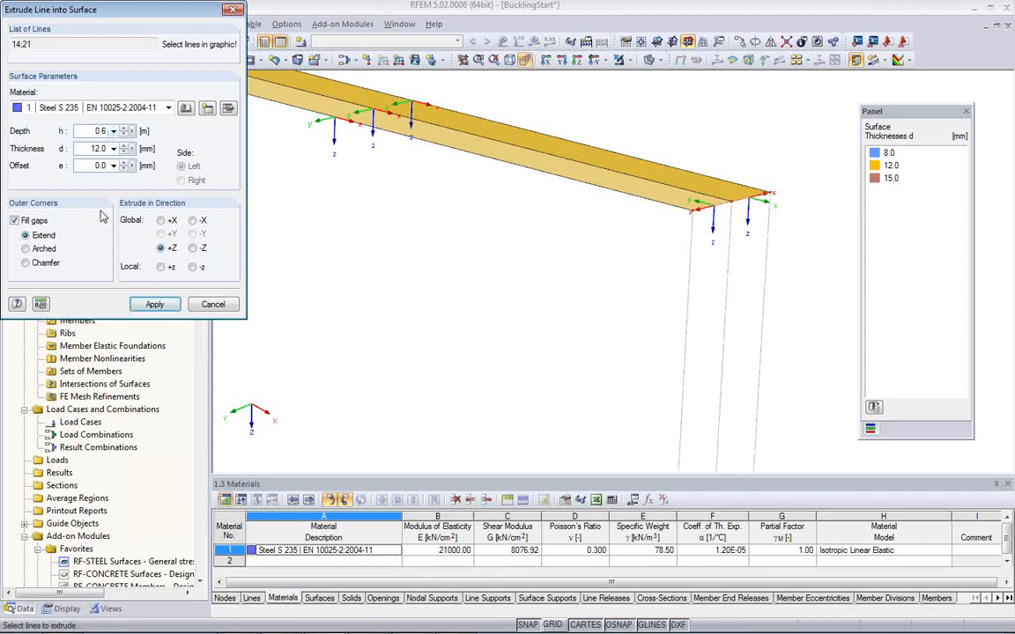
{"action": "double_click", "coordinate": [99, 149]}
{"action": "left_click", "coordinate": [154, 305]}
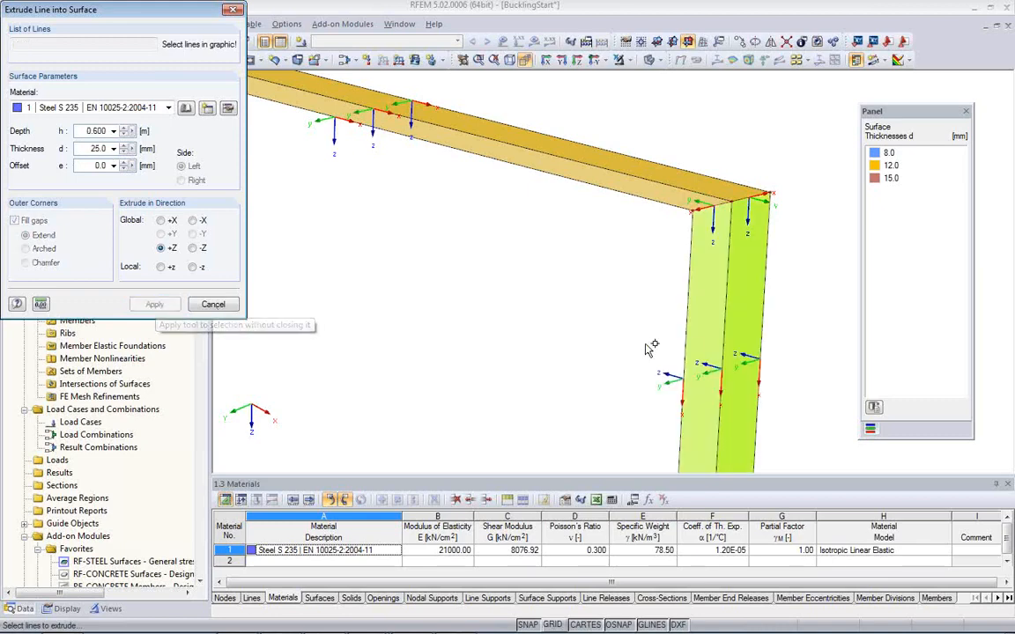
- Extrude the two lower edge lines of the 25 mm end plate 1 m in global -X as 12 mm thick surfaces, and finish extruding
{"action": "middle_click_drag", "start_coordinate": [584, 310], "coordinate": [605, 214]}
{"action": "scroll", "coordinate": [604, 215], "scroll_direction": "down", "scroll_amount": 3}
{"action": "middle_click_drag", "start_coordinate": [555, 248], "coordinate": [614, 281]}
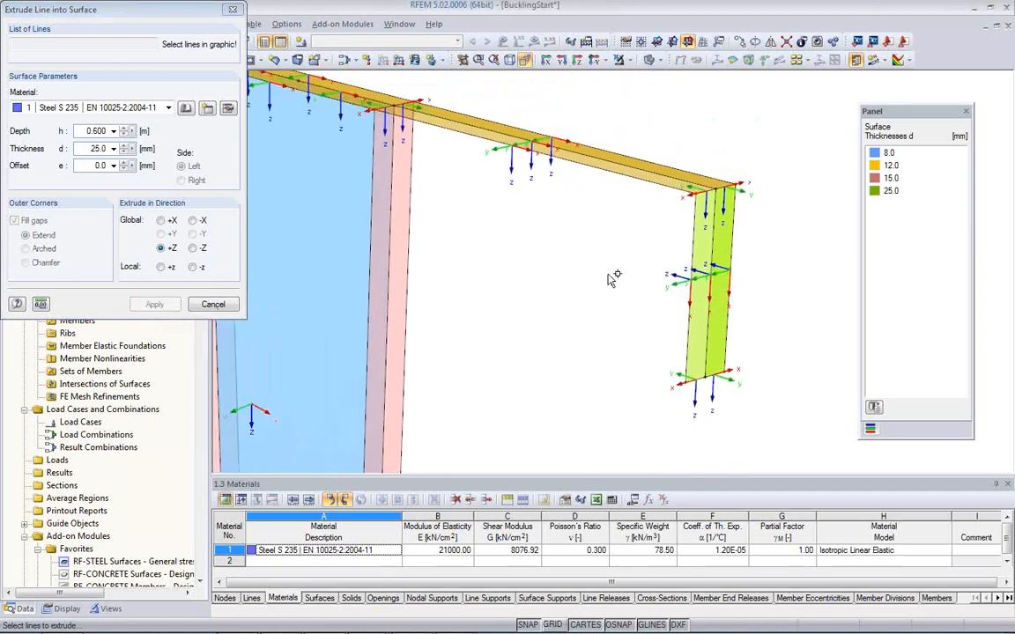
{"action": "left_click", "coordinate": [695, 381]}
{"action": "left_click", "coordinate": [723, 375]}
{"action": "left_click", "coordinate": [192, 221]}
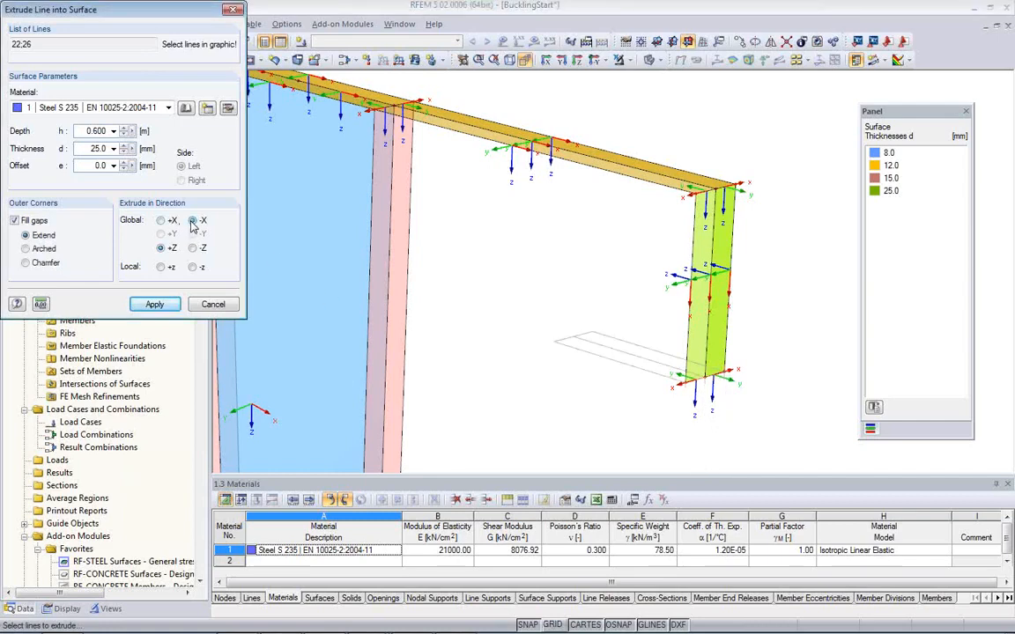
{"action": "left_click_drag", "start_coordinate": [86, 131], "coordinate": [130, 142]}
{"action": "type", "text": "1"}
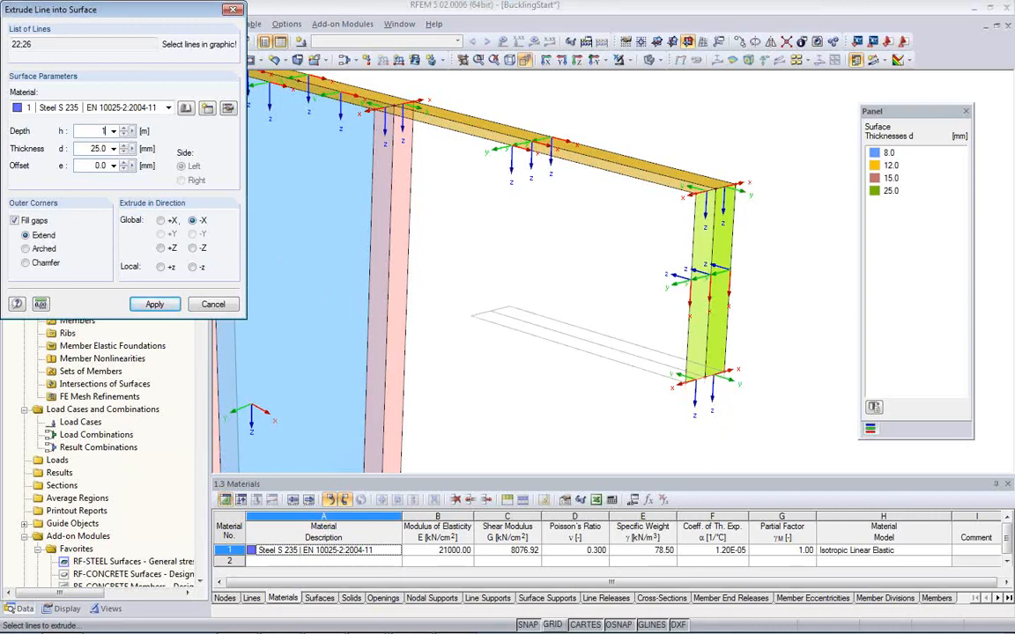
{"action": "left_click_drag", "start_coordinate": [82, 147], "coordinate": [105, 148]}
{"action": "left_click", "coordinate": [157, 306]}
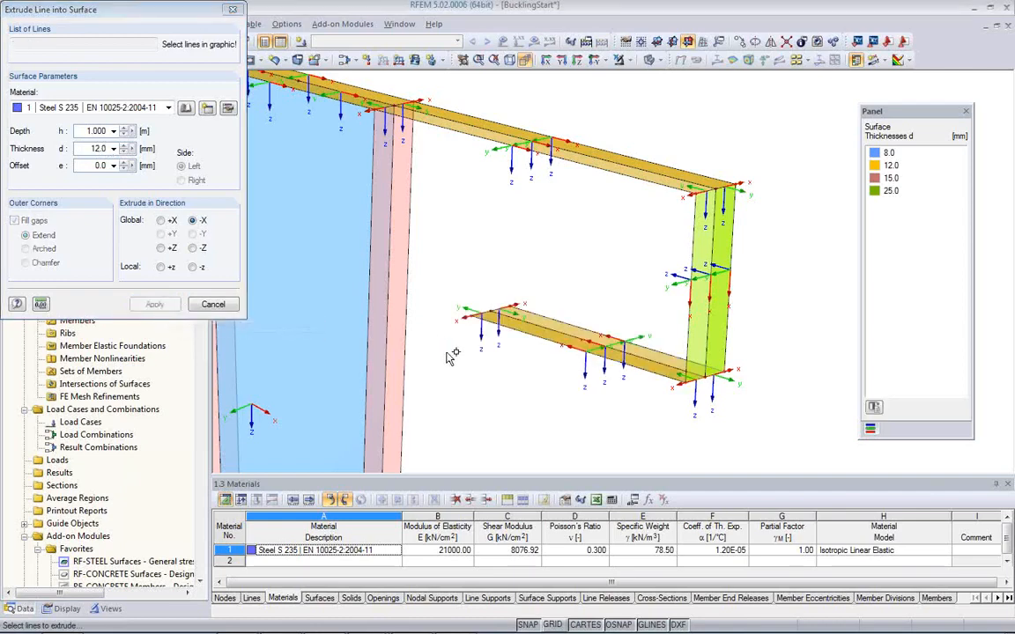
{"action": "left_click", "coordinate": [212, 304]}
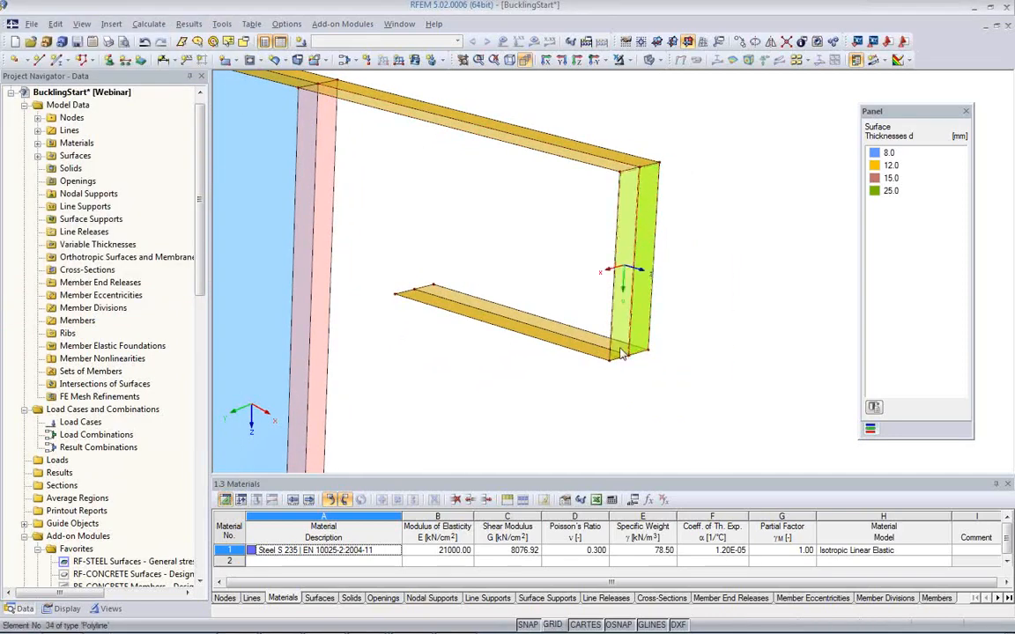
- Examine the extruded beam flanges and end plate, and the gap between the lower flange and the column
{"action": "scroll", "coordinate": [522, 365], "scroll_direction": "up", "scroll_amount": 1}
{"action": "middle_click_drag", "start_coordinate": [504, 364], "coordinate": [682, 418]}
{"action": "scroll", "coordinate": [682, 418], "scroll_direction": "up", "scroll_amount": 1}
{"action": "scroll", "coordinate": [559, 353], "scroll_direction": "down", "scroll_amount": 3}
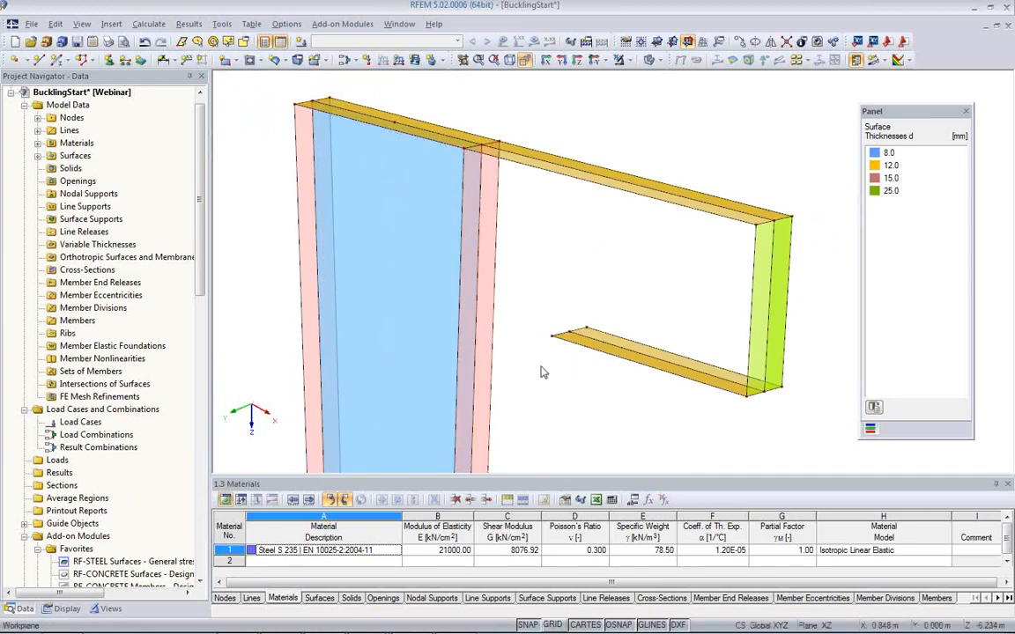
{"action": "middle_click_drag", "start_coordinate": [540, 365], "coordinate": [524, 339]}
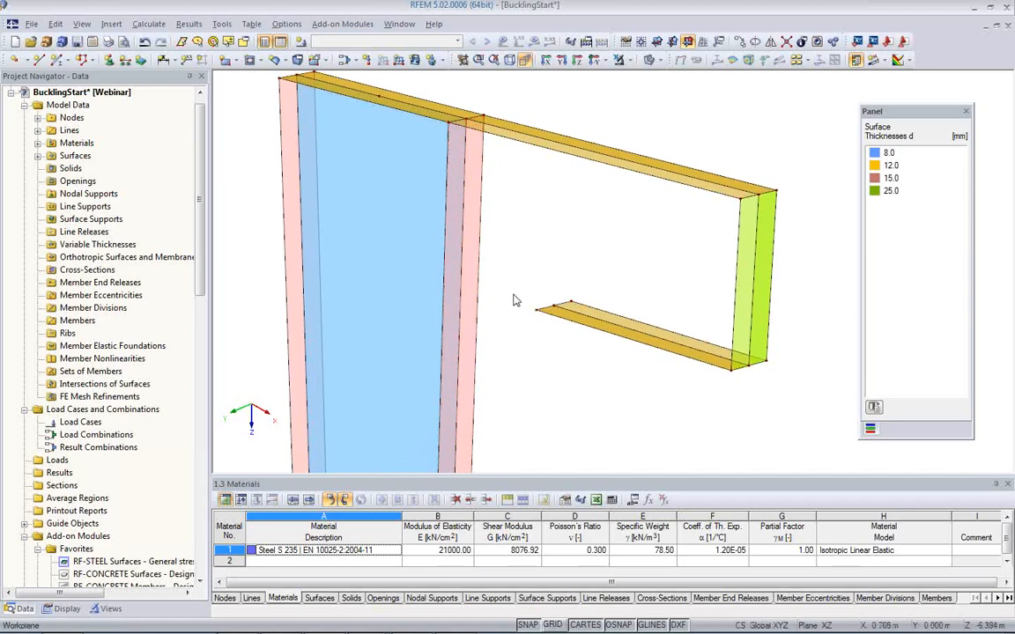
{"action": "scroll", "coordinate": [514, 296], "scroll_direction": "down", "scroll_amount": 2}
{"action": "middle_click_drag", "start_coordinate": [524, 370], "coordinate": [474, 258]}
{"action": "scroll", "coordinate": [474, 261], "scroll_direction": "down", "scroll_amount": 1}
{"action": "scroll", "coordinate": [432, 264], "scroll_direction": "up", "scroll_amount": 2}
{"action": "scroll", "coordinate": [431, 284], "scroll_direction": "down", "scroll_amount": 3}
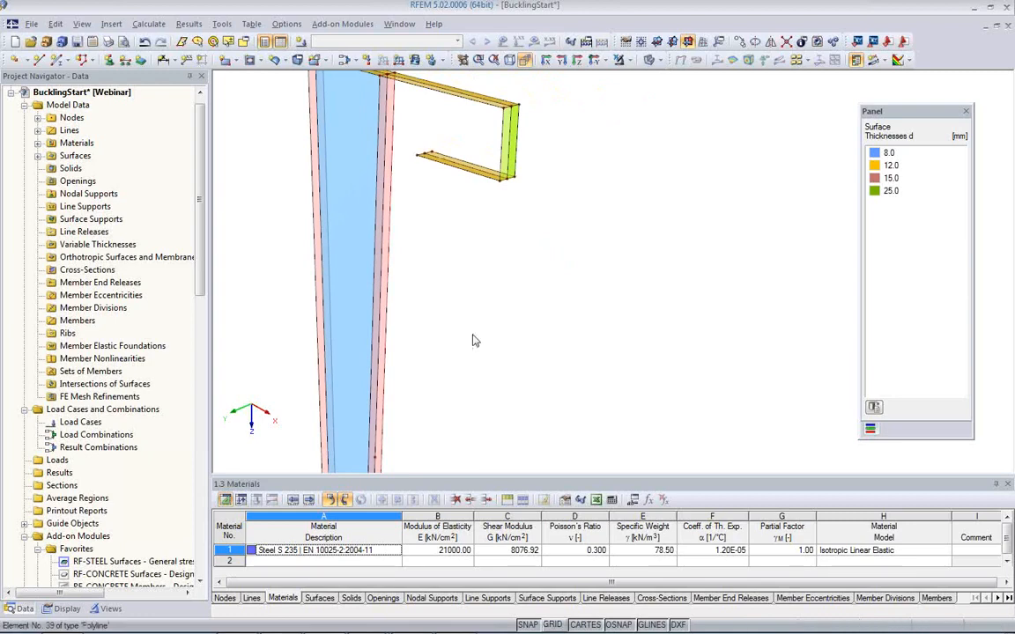
{"action": "scroll", "coordinate": [481, 343], "scroll_direction": "down", "scroll_amount": 2}
{"action": "middle_click_drag", "start_coordinate": [514, 351], "coordinate": [472, 251]}
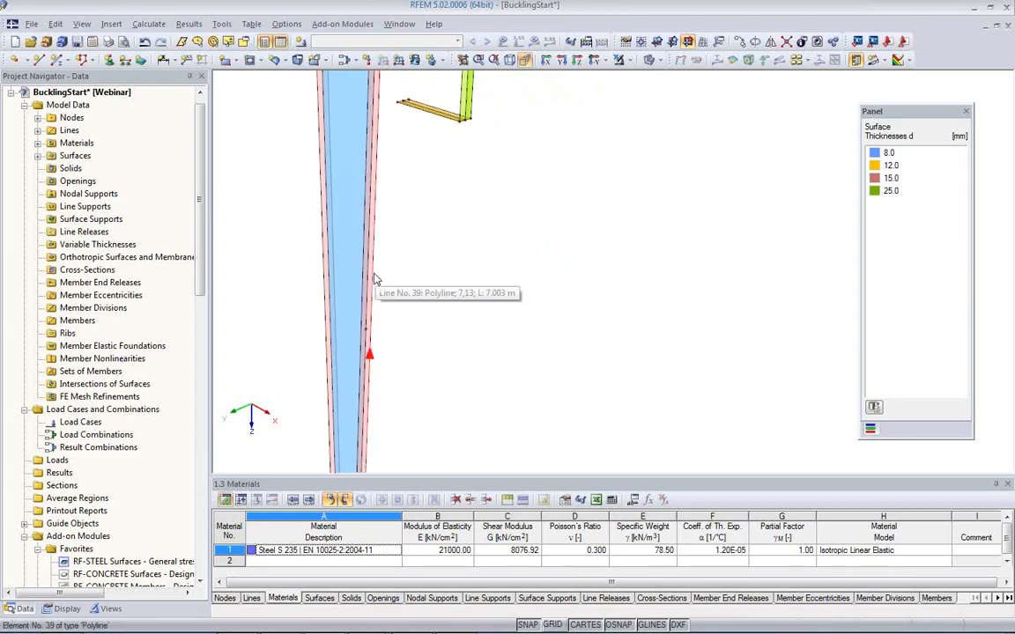
- Divide the three long lines of the column's inner flange with a new intermediate node 0.794 m from each line end
{"action": "middle_click_drag", "start_coordinate": [412, 236], "coordinate": [518, 322]}
{"action": "scroll", "coordinate": [517, 309], "scroll_direction": "up", "scroll_amount": 2}
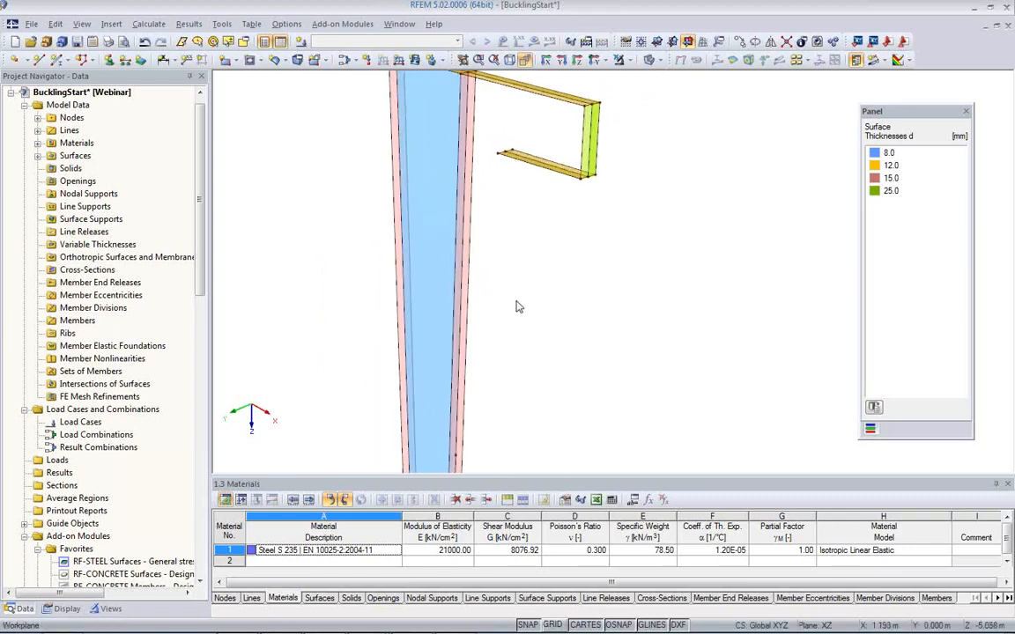
{"action": "scroll", "coordinate": [518, 307], "scroll_direction": "up", "scroll_amount": 1}
{"action": "left_click_drag", "start_coordinate": [509, 251], "coordinate": [435, 219]}
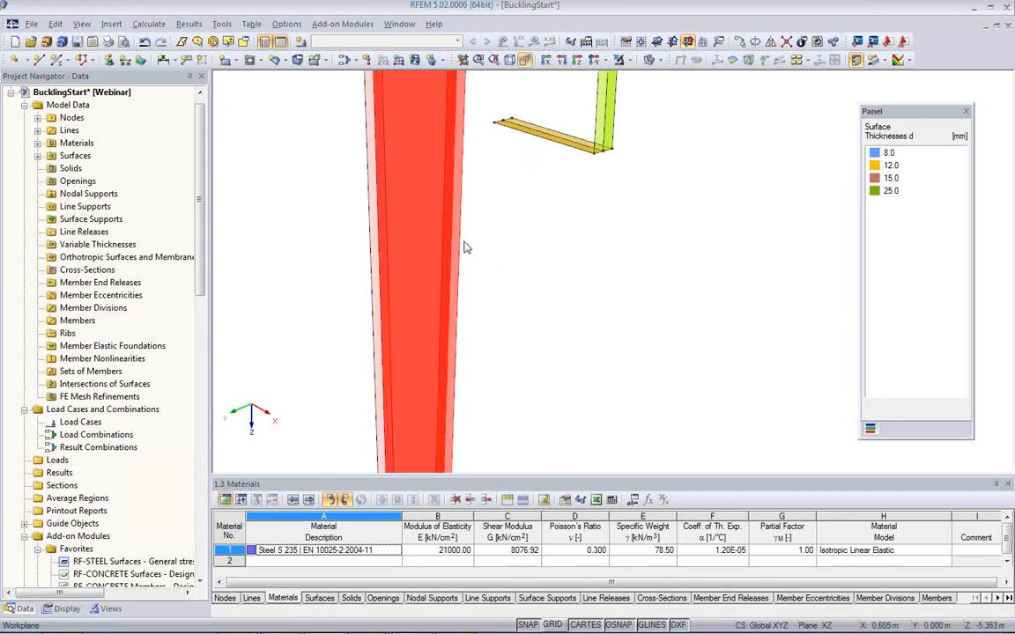
{"action": "right_click", "coordinate": [459, 255]}
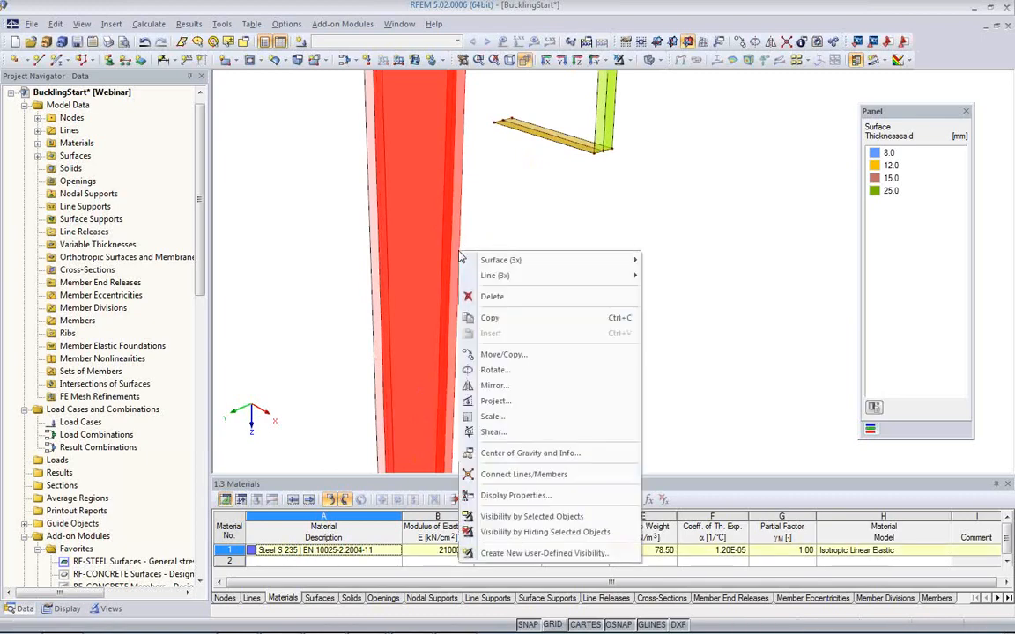
{"action": "mouse_move", "coordinate": [493, 278]}
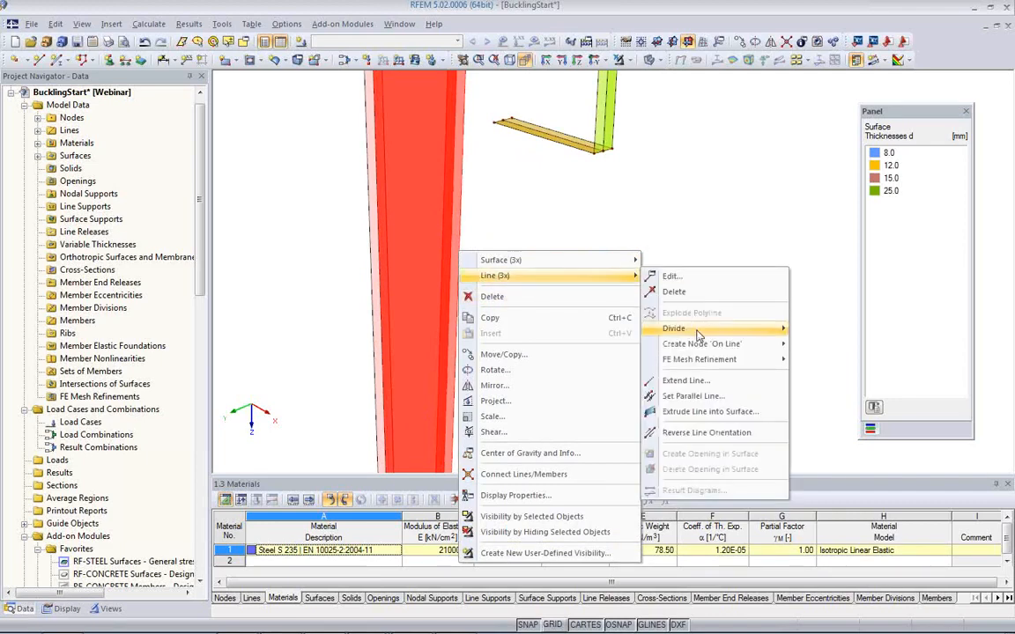
{"action": "mouse_move", "coordinate": [679, 328]}
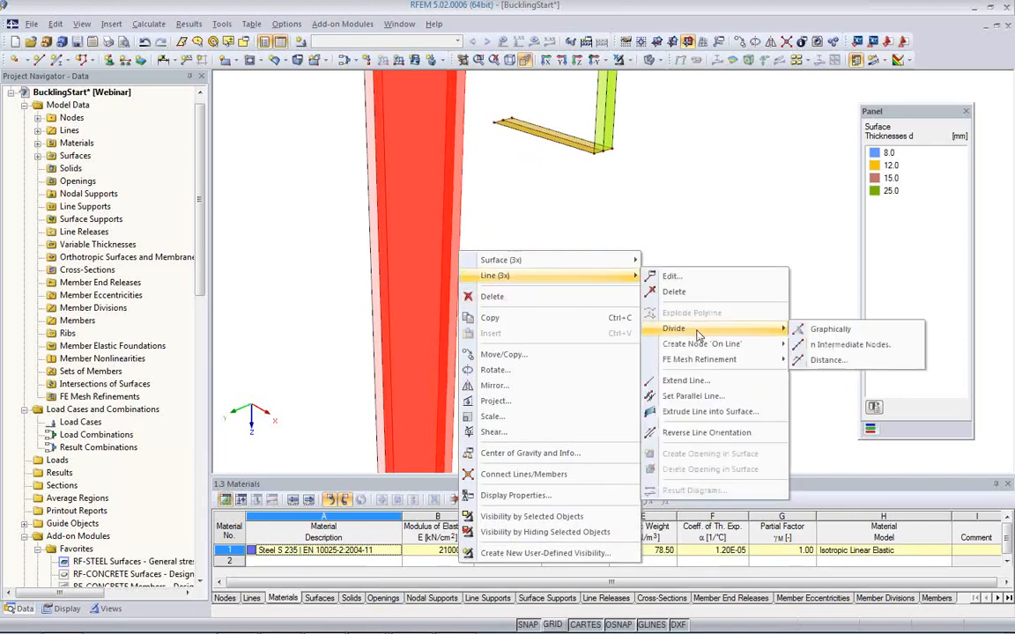
{"action": "left_click", "coordinate": [824, 360]}
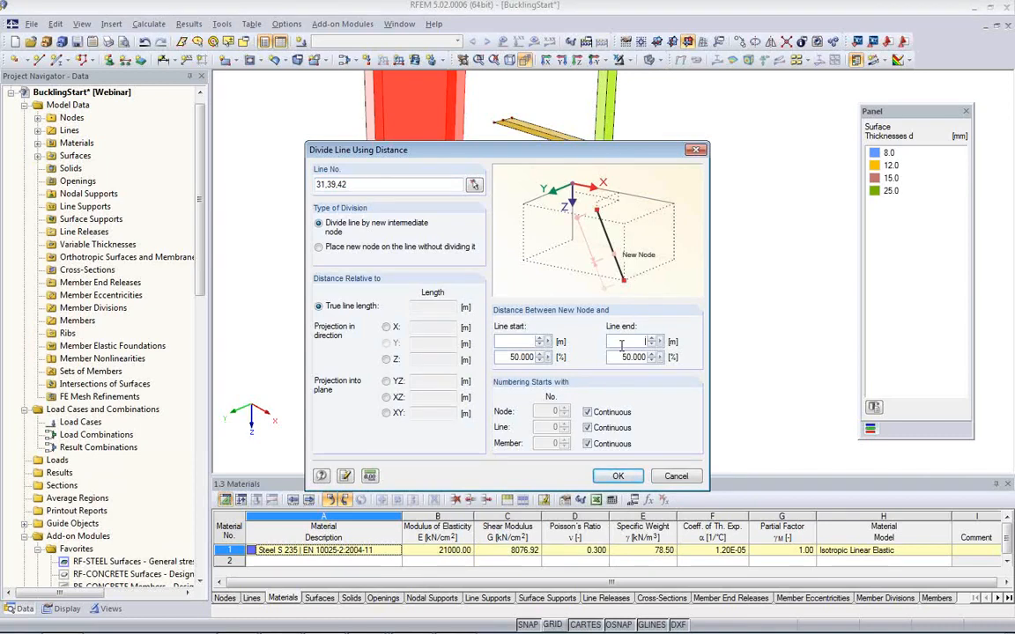
{"action": "type", "text": "0.794"}
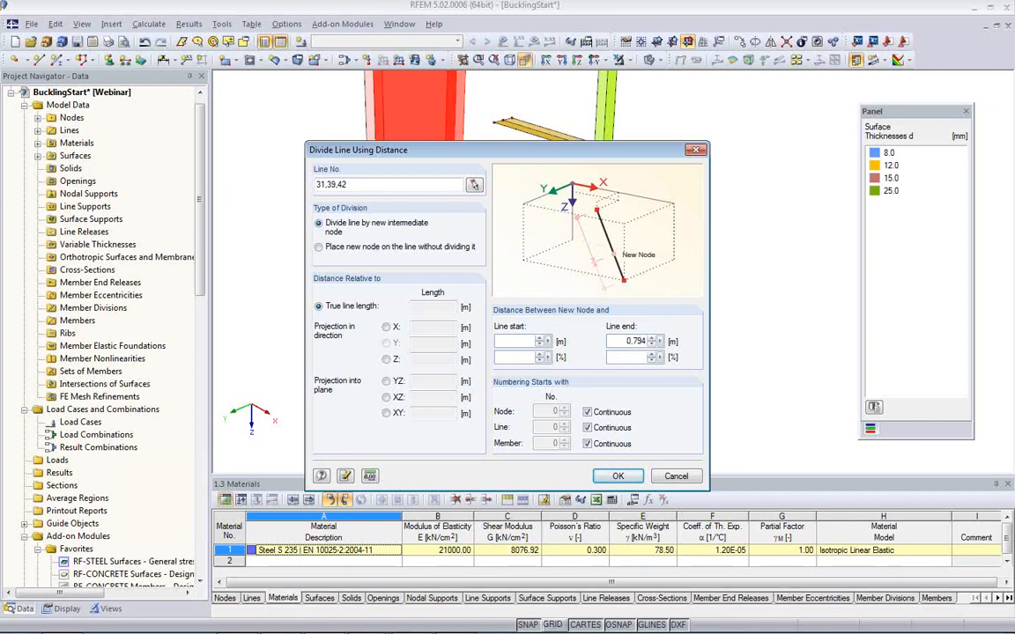
{"action": "left_click", "coordinate": [630, 477]}
{"action": "left_click", "coordinate": [566, 324]}
- Move the free end nodes of the lower beam flange onto the new division nodes of the column's inner flange
{"action": "scroll", "coordinate": [464, 160], "scroll_direction": "up", "scroll_amount": 3}
{"action": "middle_click_drag", "start_coordinate": [463, 164], "coordinate": [467, 243]}
{"action": "scroll", "coordinate": [469, 231], "scroll_direction": "up", "scroll_amount": 2}
{"action": "left_click_drag", "start_coordinate": [505, 138], "coordinate": [558, 208]}
{"action": "mouse_move", "coordinate": [535, 235]}
{"action": "middle_mouse_down", "text": "ctrl"}
{"action": "mouse_move", "coordinate": [557, 256]}
{"action": "mouse_move", "coordinate": [598, 263]}
{"action": "mouse_move", "coordinate": [534, 218]}
{"action": "middle_mouse_up", "text": "ctrl"}
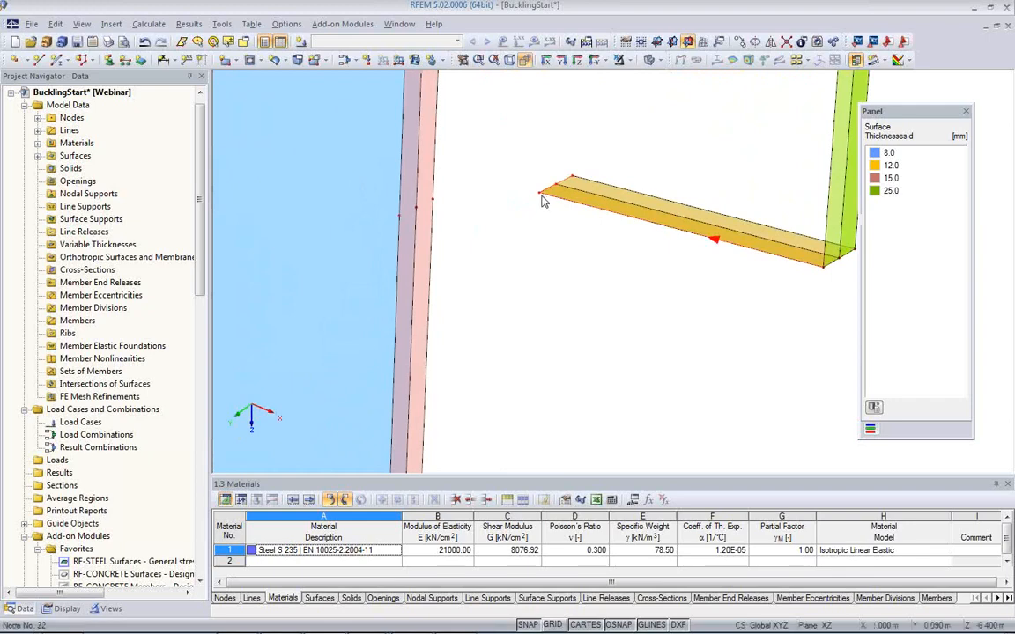
{"action": "left_click_drag", "start_coordinate": [540, 201], "coordinate": [403, 219]}
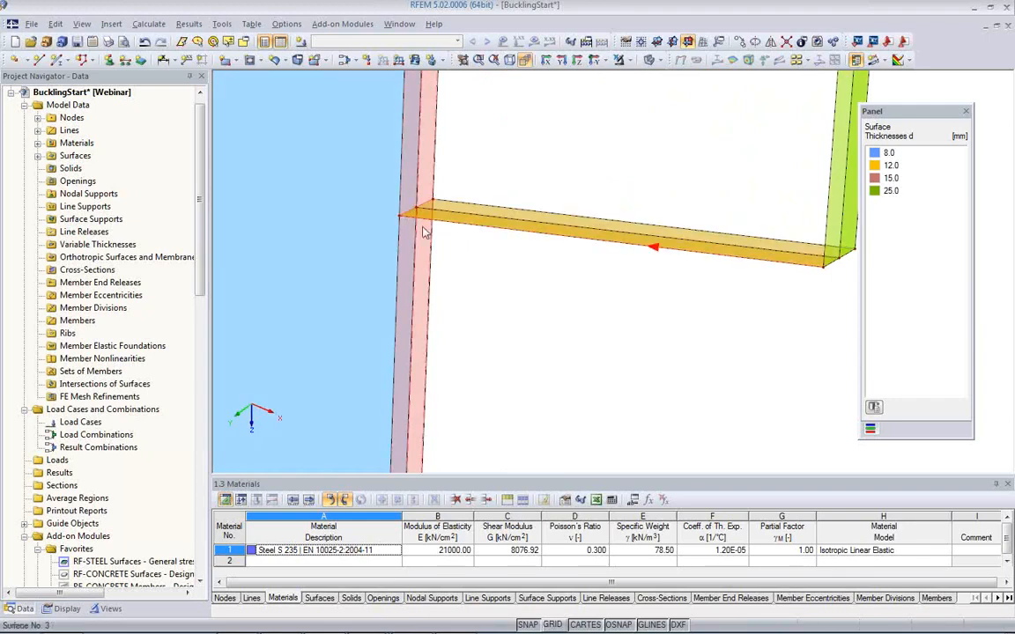
- Create the beam web as an 8 mm thick plane surface of Steel S 235, bounded by the middle lines of the flanges, end plate and column flange
{"action": "middle_click_drag", "start_coordinate": [455, 278], "coordinate": [410, 304]}
{"action": "scroll", "coordinate": [431, 313], "scroll_direction": "down", "scroll_amount": 3}
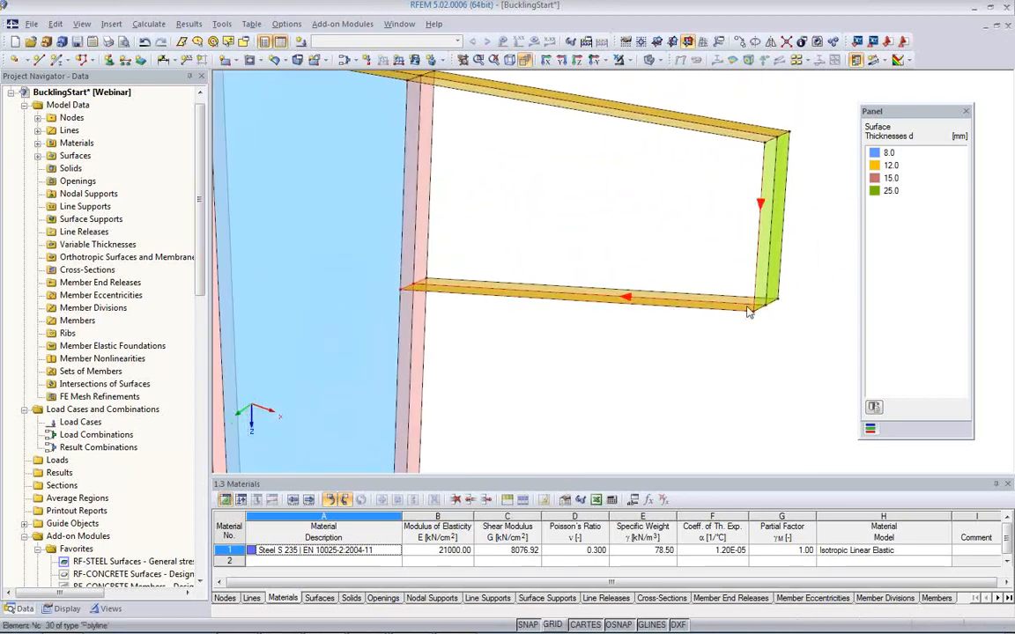
{"action": "middle_click_drag", "start_coordinate": [542, 218], "coordinate": [535, 277]}
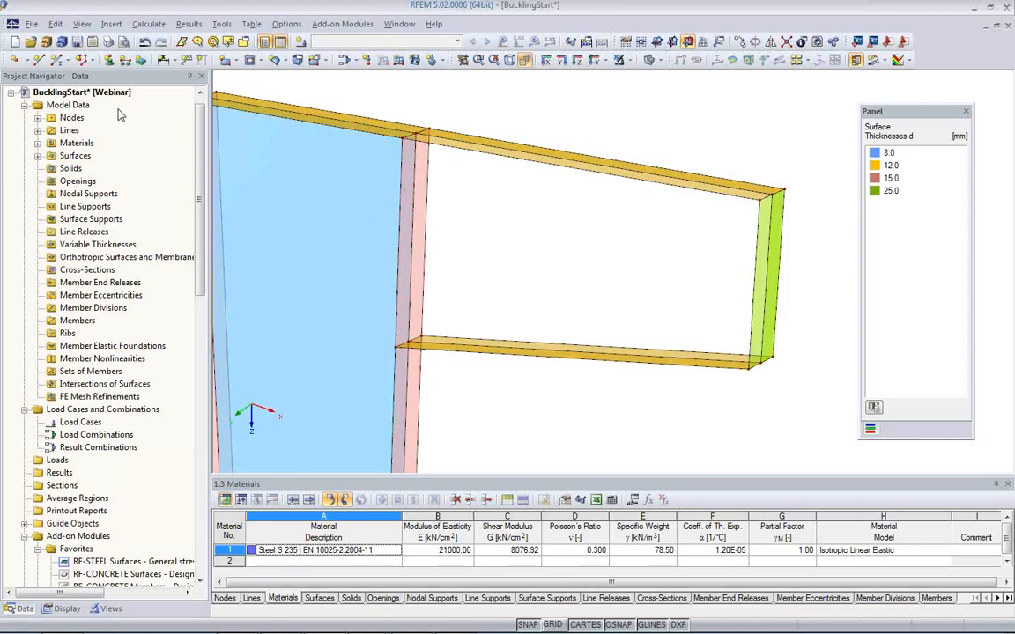
{"action": "left_click", "coordinate": [232, 60]}
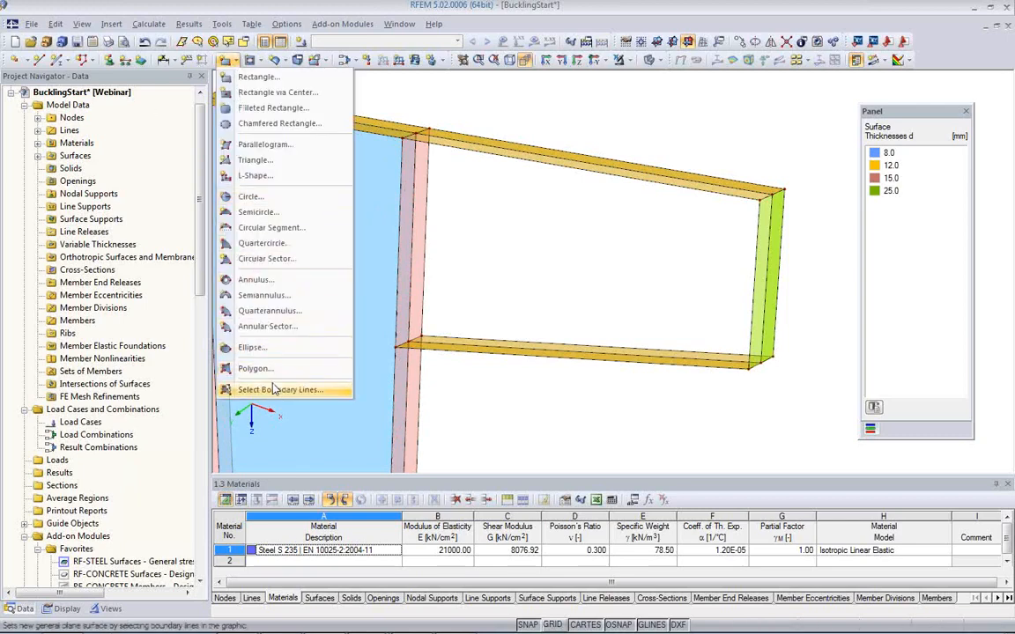
{"action": "left_click", "coordinate": [249, 351]}
{"action": "double_click", "coordinate": [387, 295]}
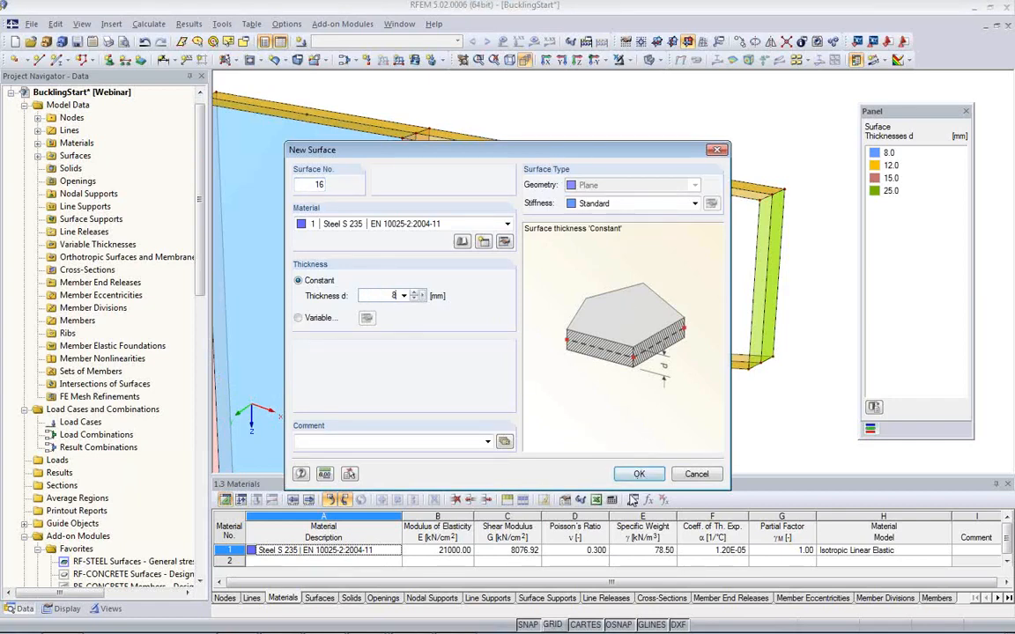
{"action": "left_click", "coordinate": [627, 478]}
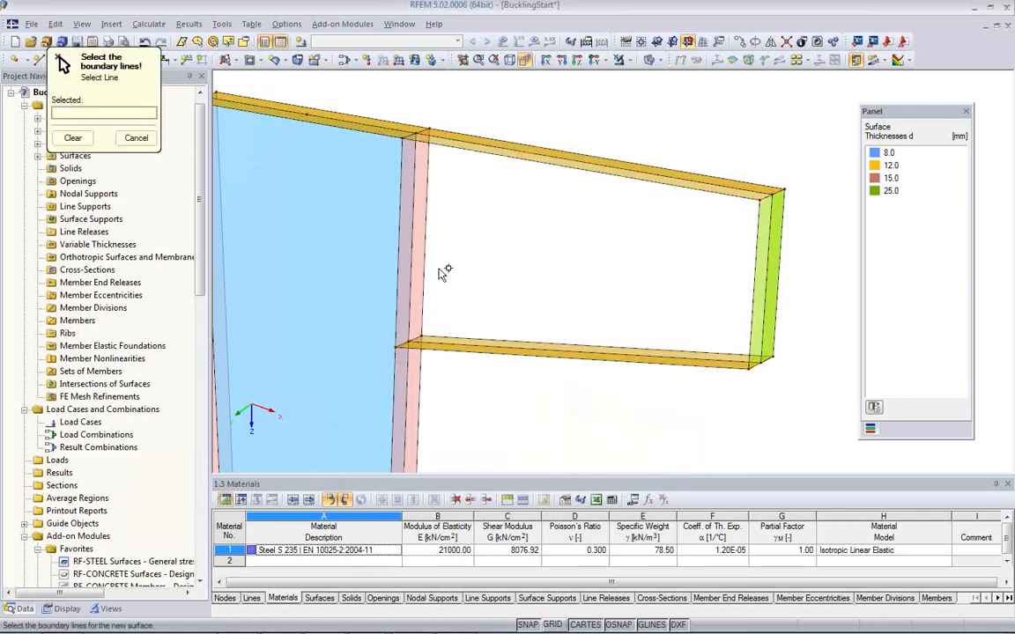
{"action": "left_click", "coordinate": [460, 139]}
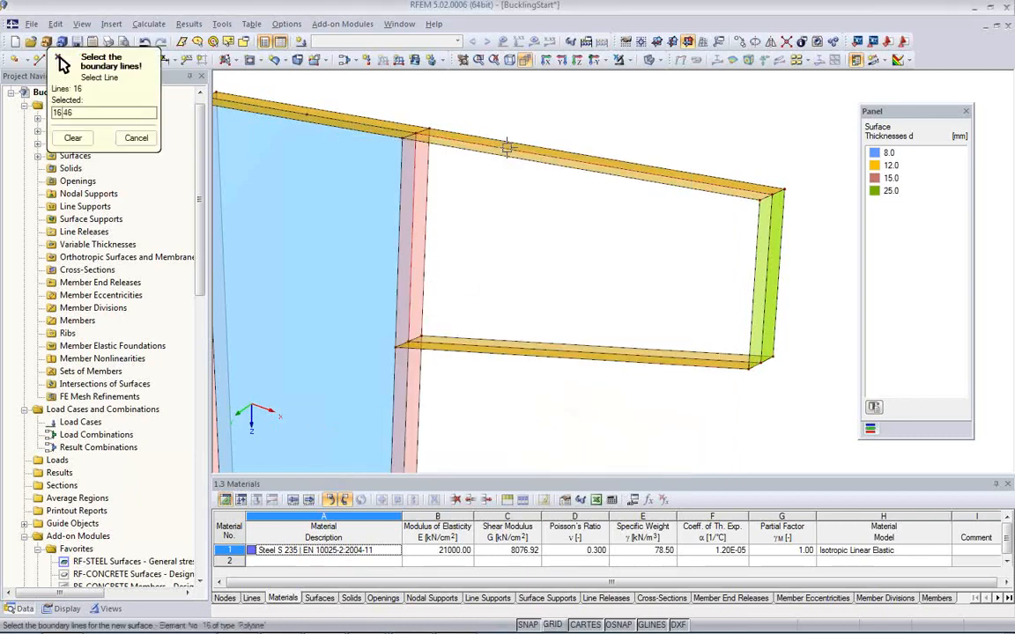
{"action": "left_click", "coordinate": [765, 287]}
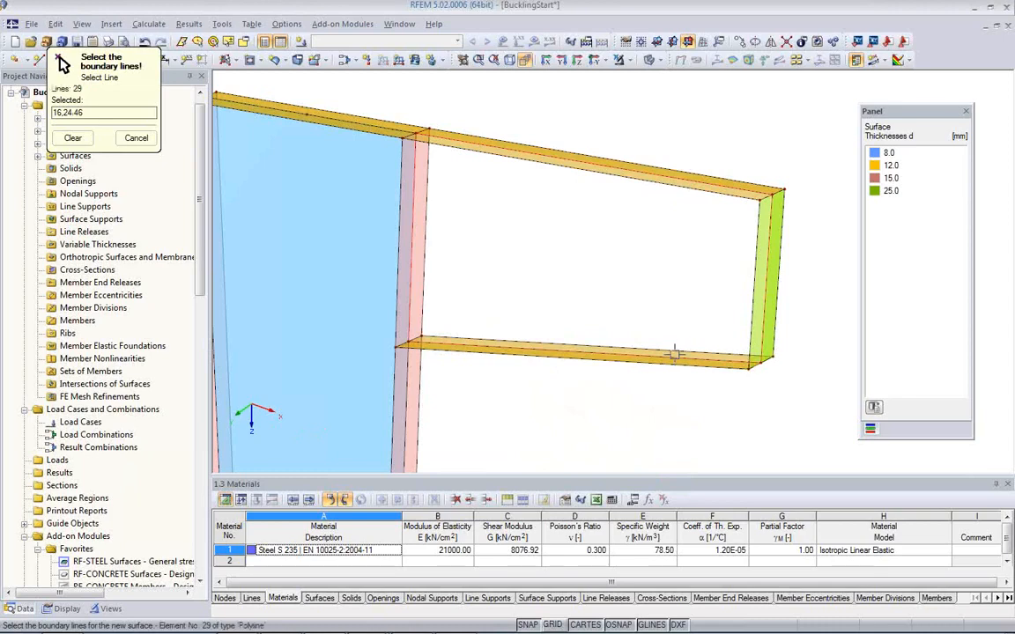
{"action": "left_click", "coordinate": [638, 348]}
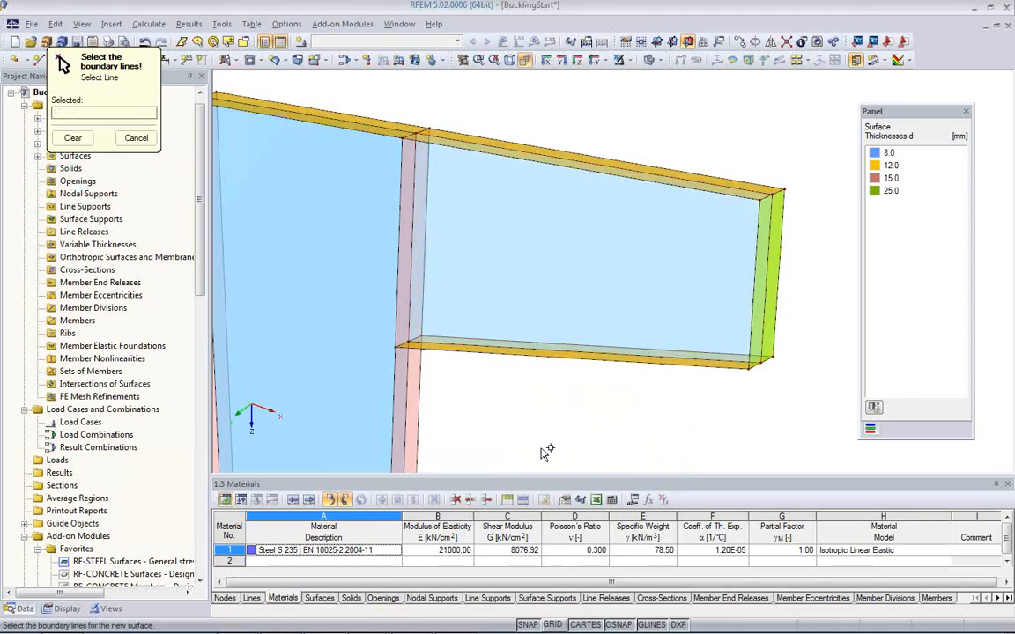
{"action": "key", "text": "Escape"}
- Show the local x,y,z axis systems of all surfaces in the model
{"action": "middle_click_drag", "start_coordinate": [546, 414], "coordinate": [483, 347]}
{"action": "scroll", "coordinate": [551, 359], "scroll_direction": "down", "scroll_amount": 2}
{"action": "scroll", "coordinate": [485, 348], "scroll_direction": "down", "scroll_amount": 1}
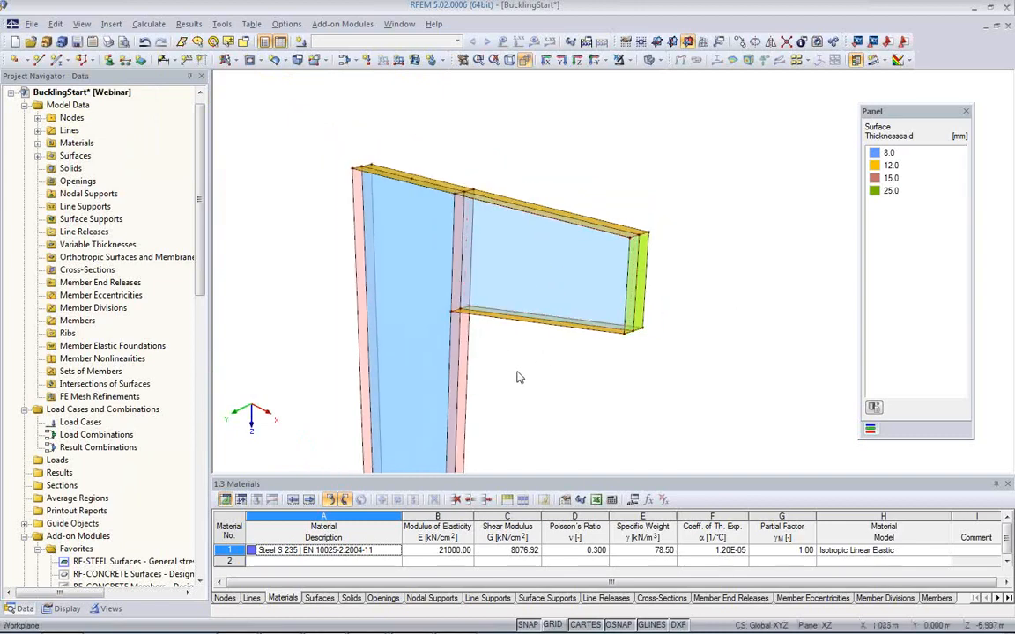
{"action": "mouse_move", "coordinate": [503, 371]}
{"action": "middle_mouse_down", "text": "ctrl"}
{"action": "mouse_move", "coordinate": [507, 398]}
{"action": "mouse_move", "coordinate": [490, 385]}
{"action": "middle_mouse_up", "text": "ctrl"}
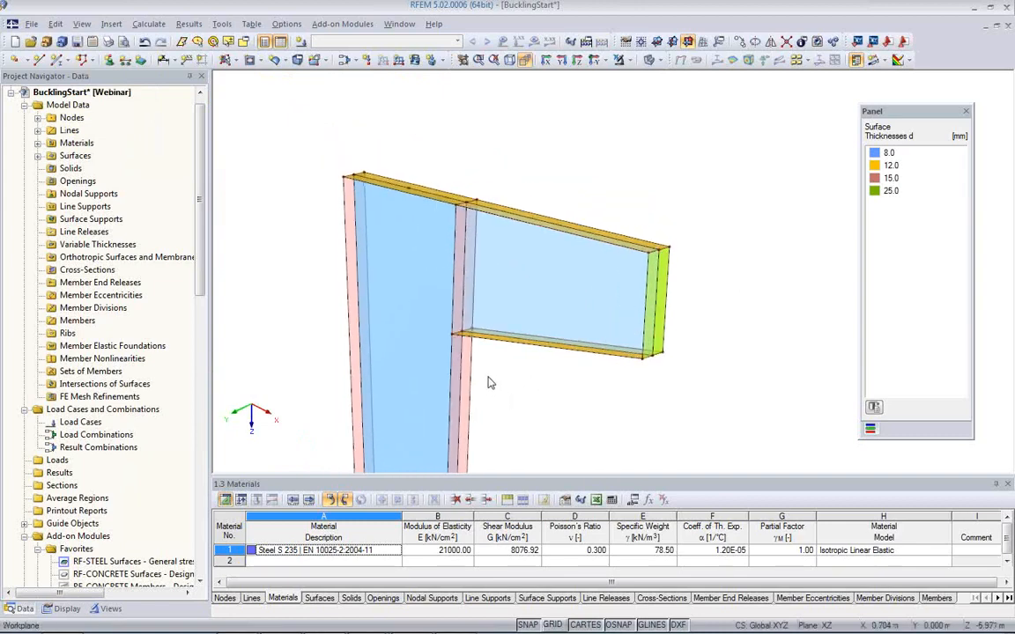
{"action": "left_click", "coordinate": [37, 155]}
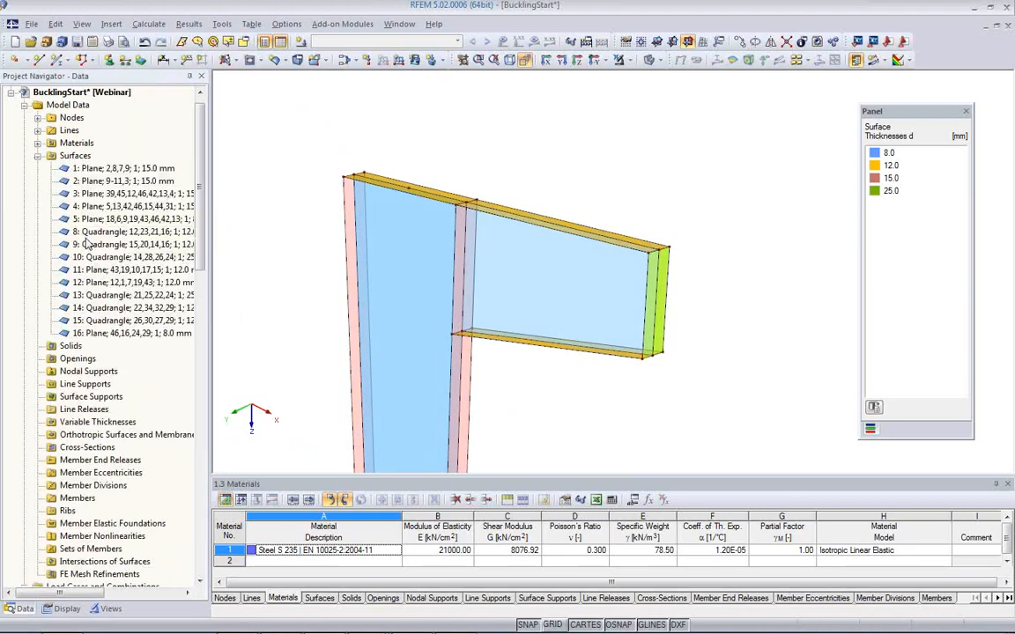
{"action": "left_click", "coordinate": [37, 155]}
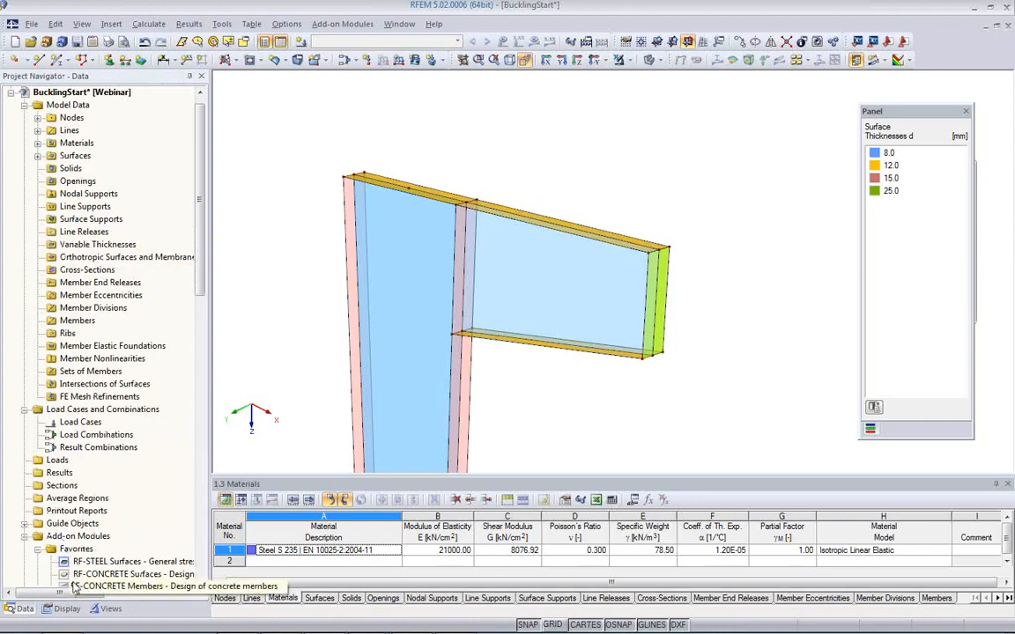
{"action": "left_click", "coordinate": [65, 609]}
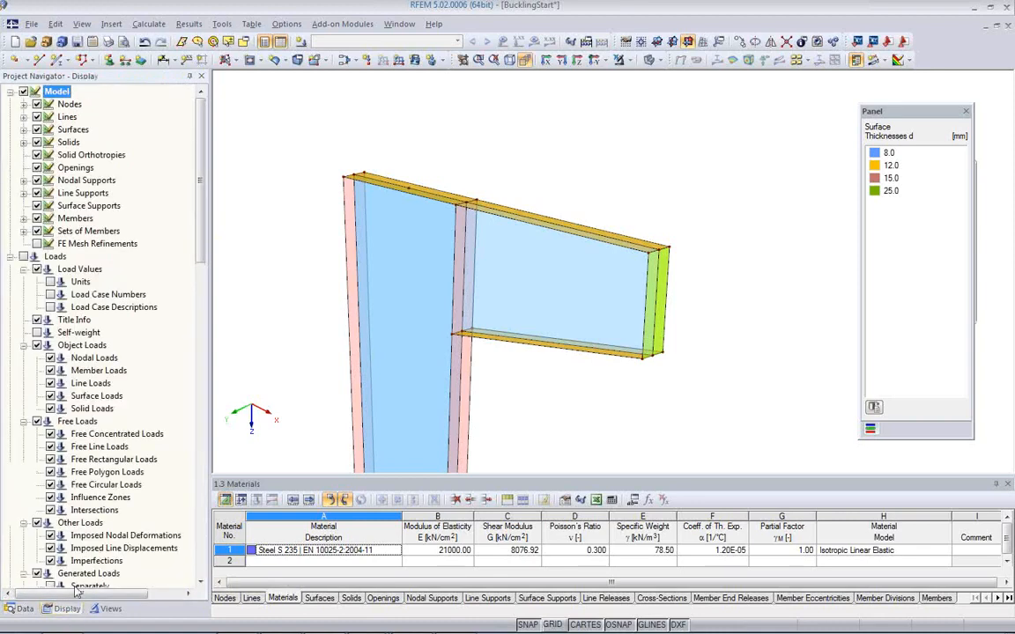
{"action": "left_click", "coordinate": [24, 132]}
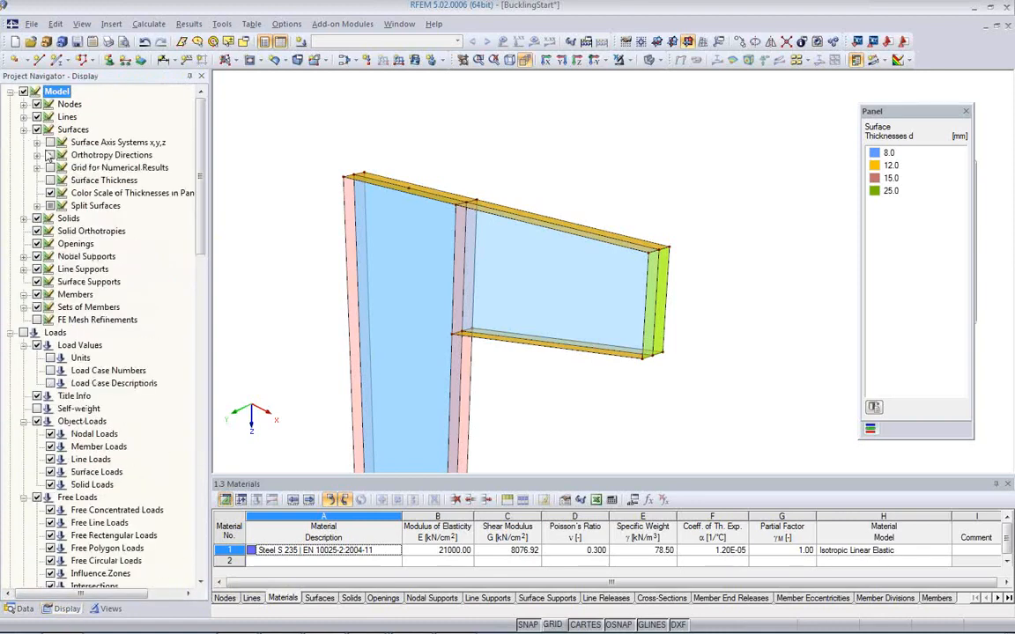
{"action": "left_click", "coordinate": [50, 142]}
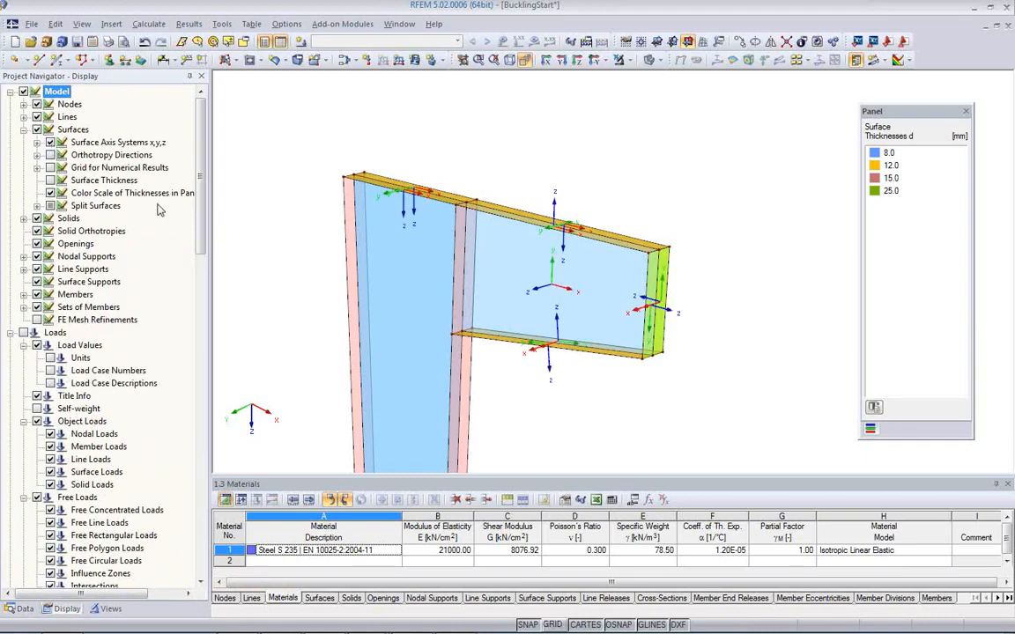
- Reverse the local axis system of the +Y half of the upper beam flange
{"action": "middle_click_drag", "start_coordinate": [516, 257], "coordinate": [549, 291], "text": "ctrl"}
{"action": "scroll", "coordinate": [549, 291], "scroll_direction": "up", "scroll_amount": 2}
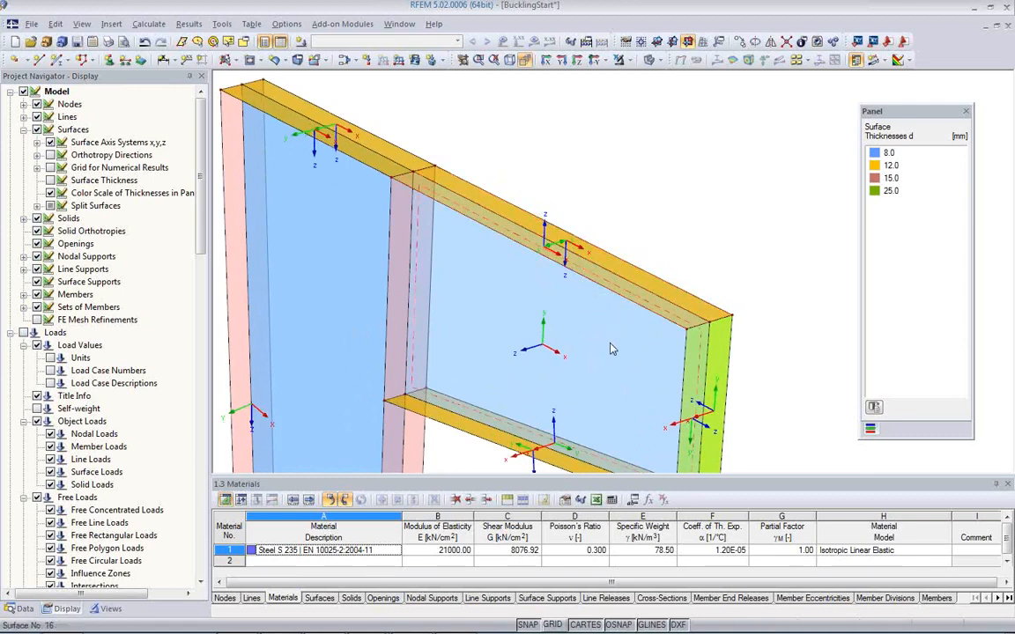
{"action": "middle_click_drag", "start_coordinate": [584, 319], "coordinate": [585, 261]}
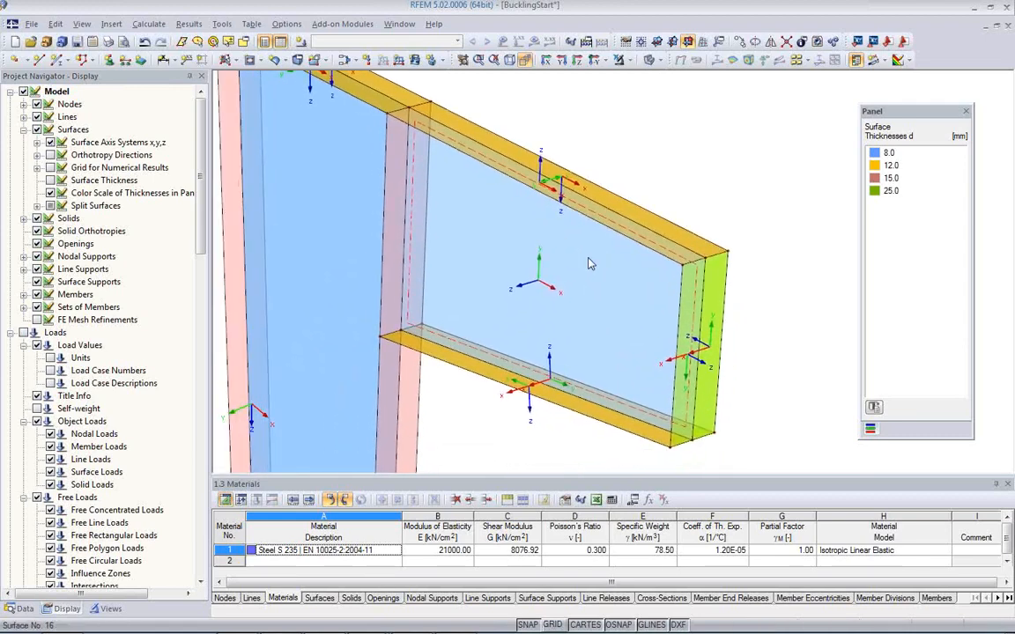
{"action": "scroll", "coordinate": [588, 260], "scroll_direction": "down", "scroll_amount": 2}
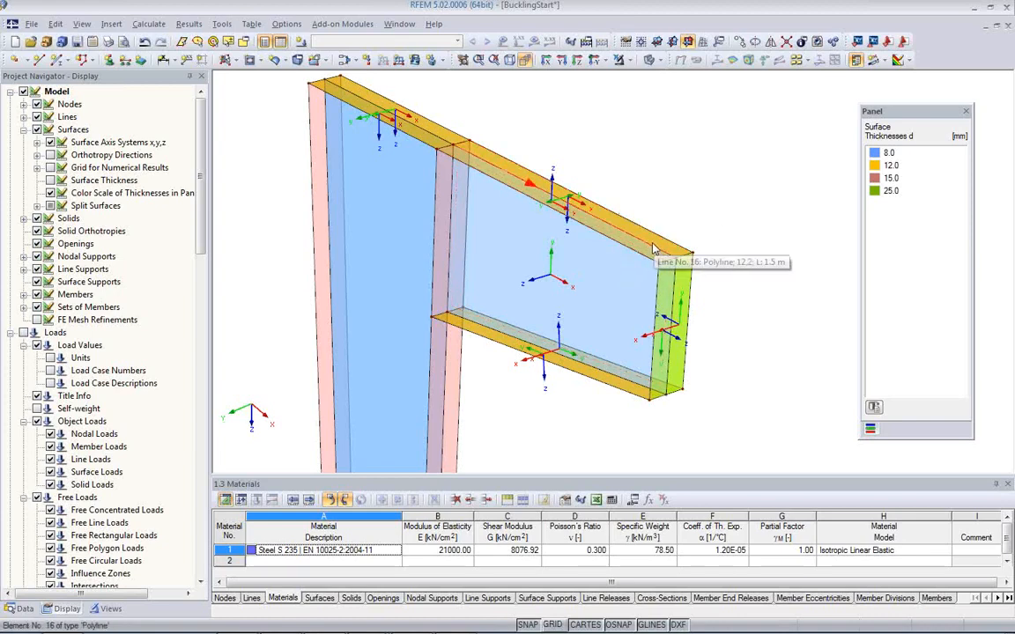
{"action": "scroll", "coordinate": [522, 238], "scroll_direction": "up", "scroll_amount": 4}
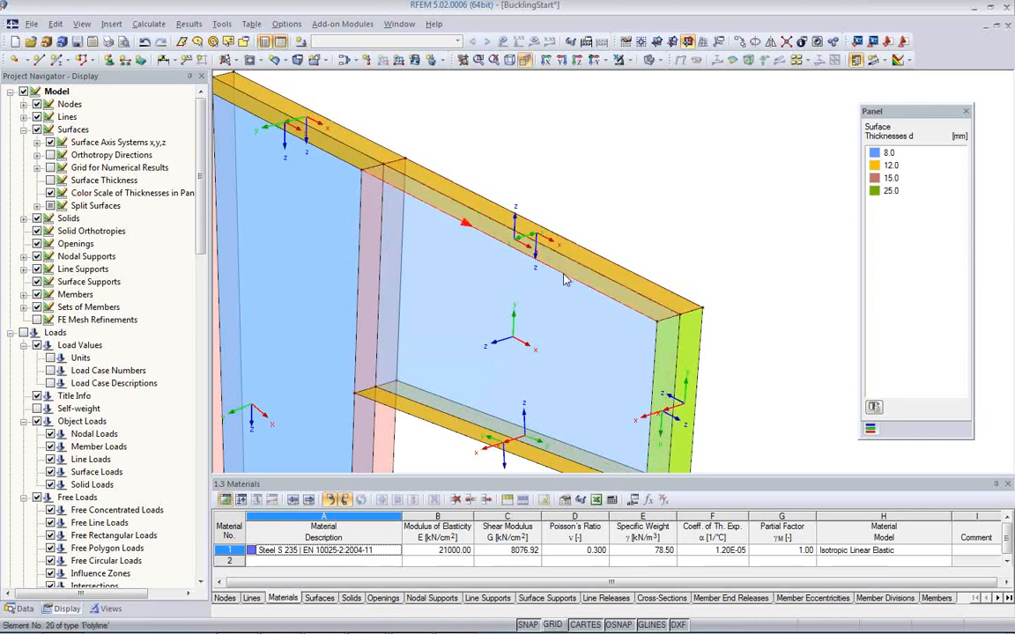
{"action": "left_click", "coordinate": [517, 250]}
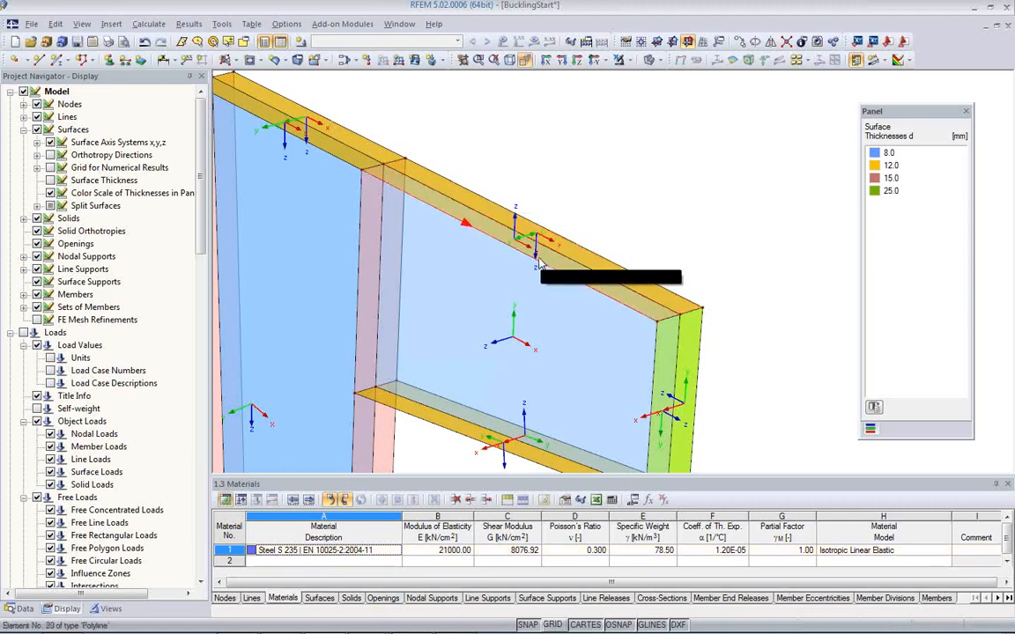
{"action": "right_click", "coordinate": [494, 234]}
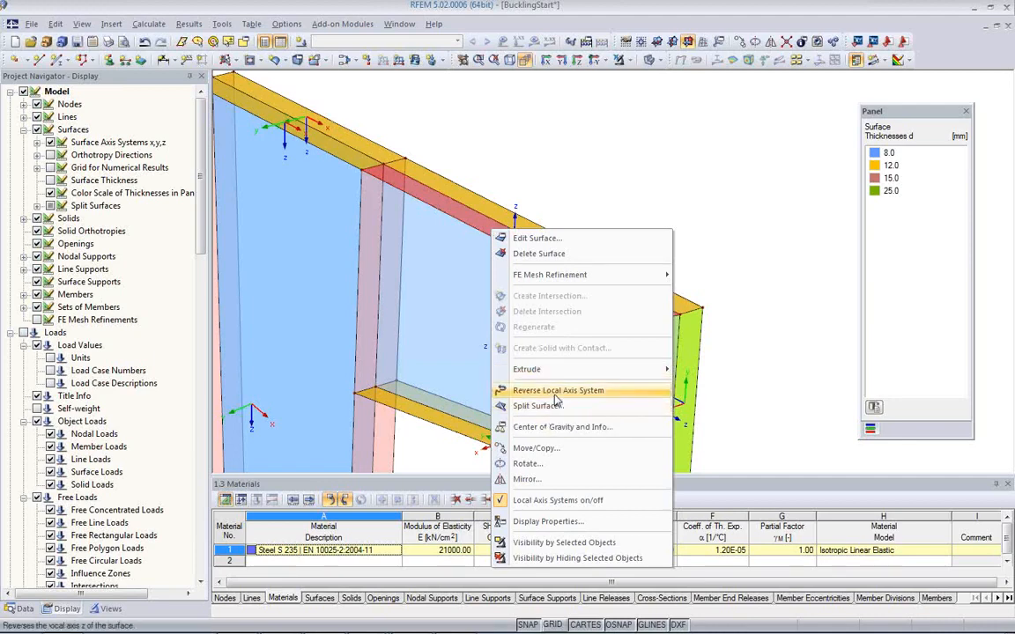
{"action": "left_click", "coordinate": [555, 397]}
- Reverse the local axis system of the -Y half of the 25 mm end plate
{"action": "scroll", "coordinate": [523, 289], "scroll_direction": "up", "scroll_amount": 2}
{"action": "middle_click_drag", "start_coordinate": [524, 285], "coordinate": [480, 247]}
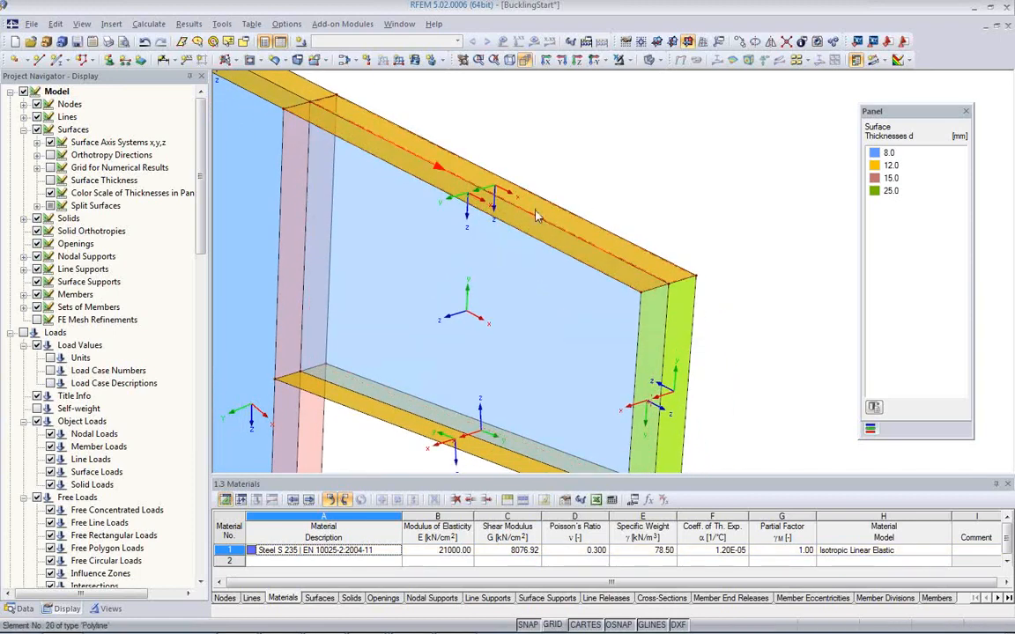
{"action": "mouse_move", "coordinate": [529, 298]}
{"action": "middle_mouse_down", "text": "ctrl"}
{"action": "mouse_move", "coordinate": [566, 246]}
{"action": "mouse_move", "coordinate": [523, 310]}
{"action": "middle_mouse_up", "text": "ctrl"}
{"action": "middle_click_drag", "start_coordinate": [612, 375], "coordinate": [641, 375], "text": "ctrl"}
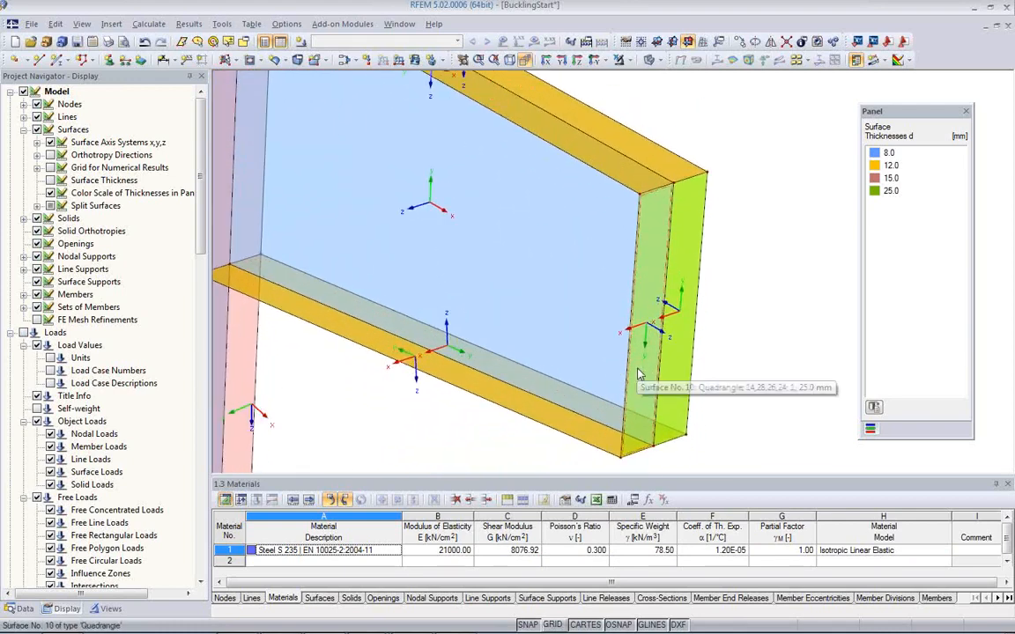
{"action": "left_click", "coordinate": [682, 284]}
{"action": "right_click", "coordinate": [683, 284]}
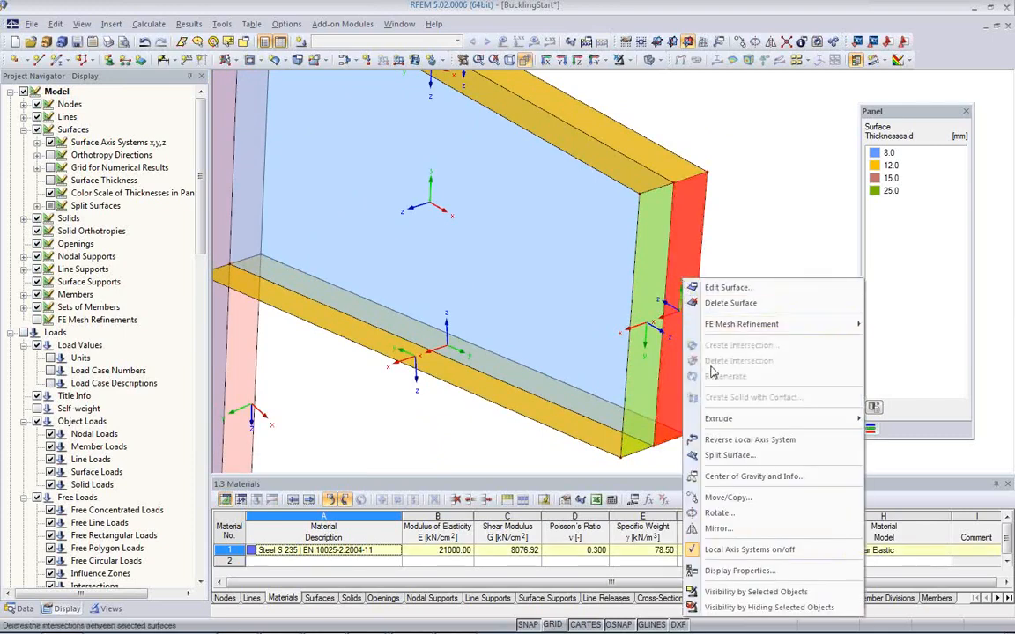
{"action": "left_click", "coordinate": [731, 441]}
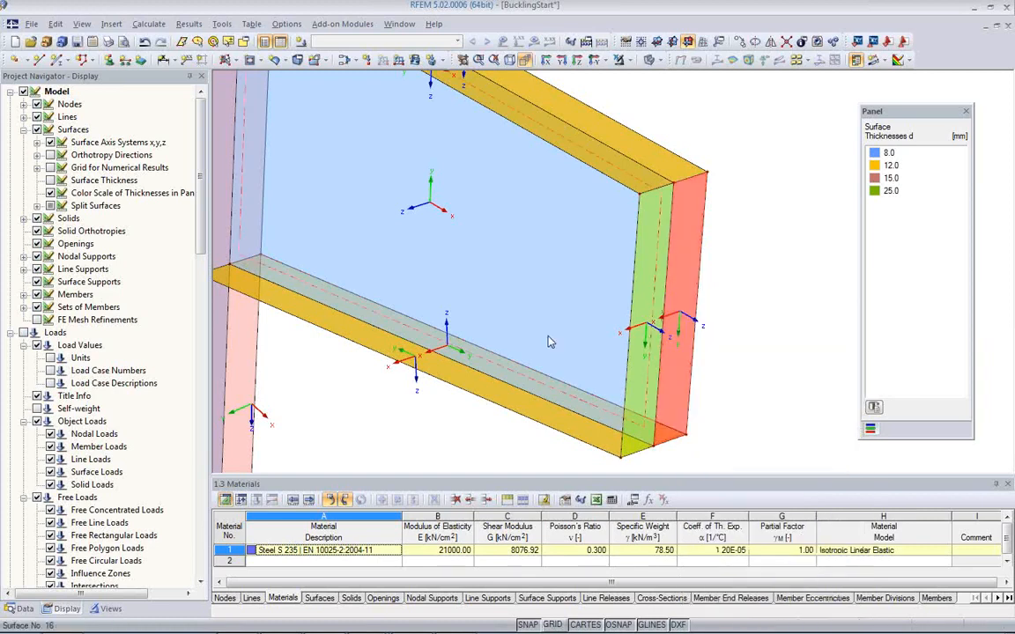
{"action": "middle_click_drag", "start_coordinate": [441, 404], "coordinate": [476, 369]}
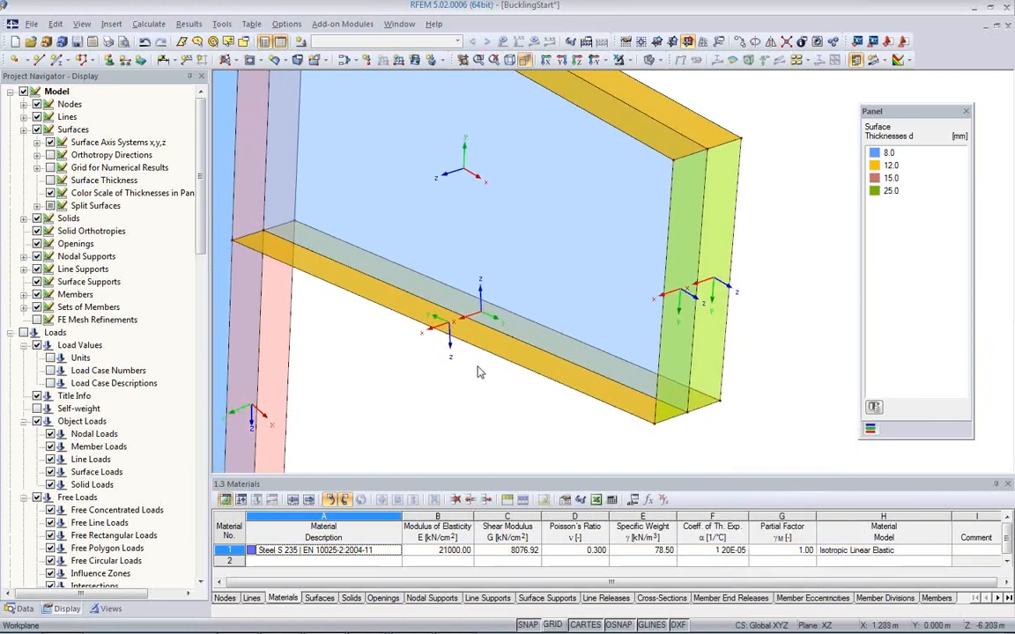
- Reverse the local axis system of the -Y half of the lower beam flange
{"action": "scroll", "coordinate": [479, 367], "scroll_direction": "up", "scroll_amount": 1}
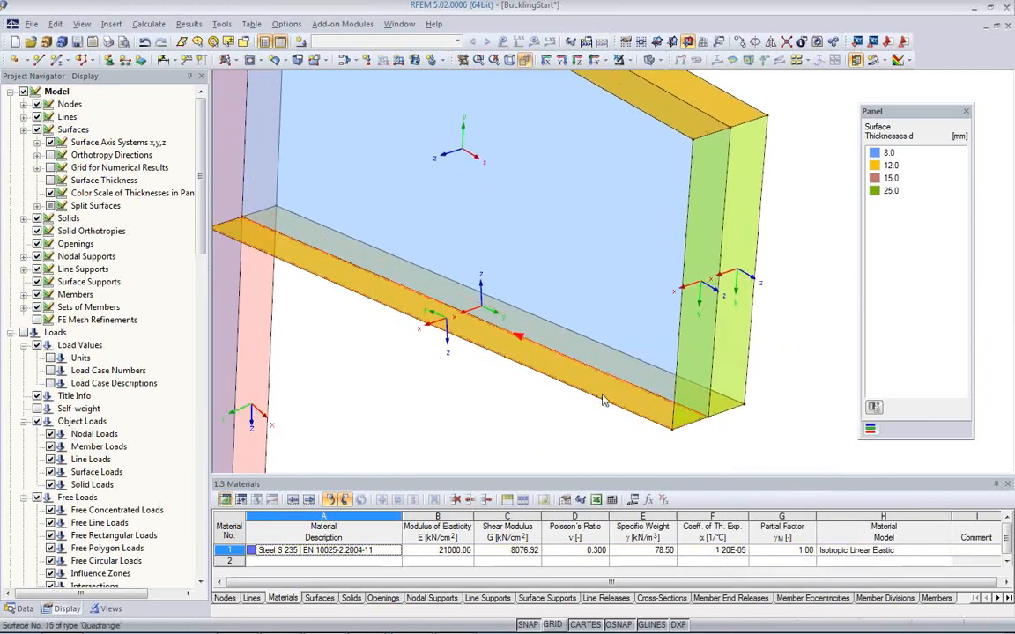
{"action": "middle_click_drag", "start_coordinate": [546, 356], "coordinate": [626, 482]}
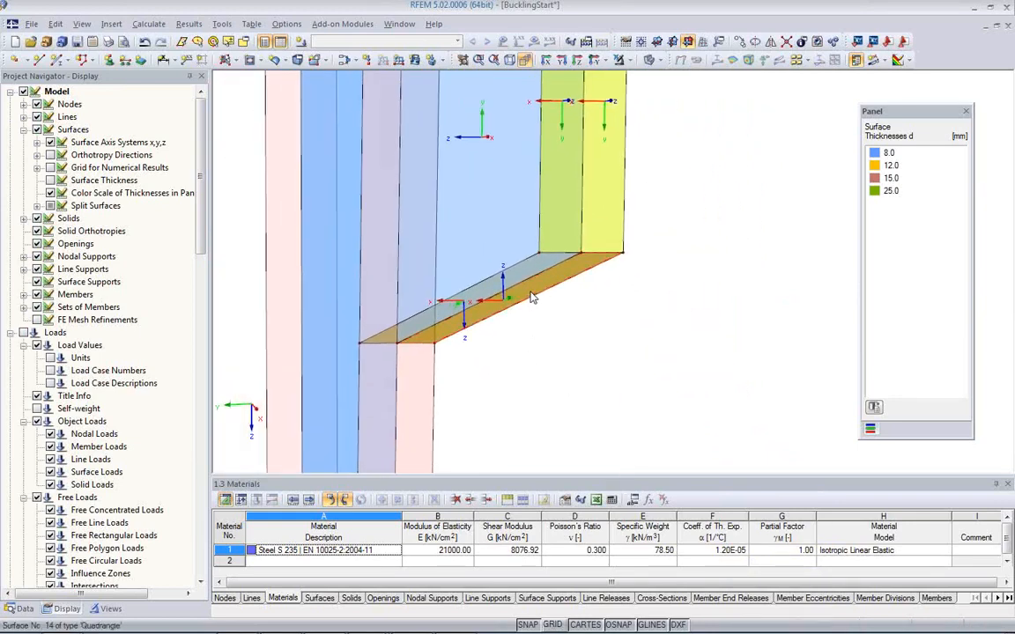
{"action": "left_click", "coordinate": [529, 295]}
{"action": "right_click", "coordinate": [528, 295]}
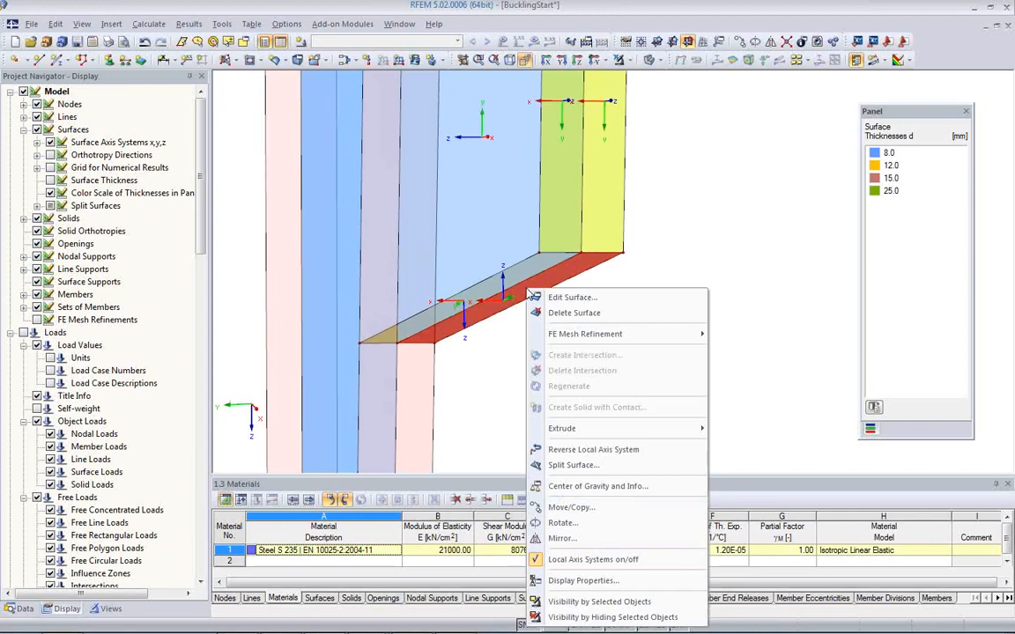
{"action": "left_click", "coordinate": [573, 451]}
{"action": "middle_click_drag", "start_coordinate": [577, 414], "coordinate": [498, 361], "text": "ctrl"}
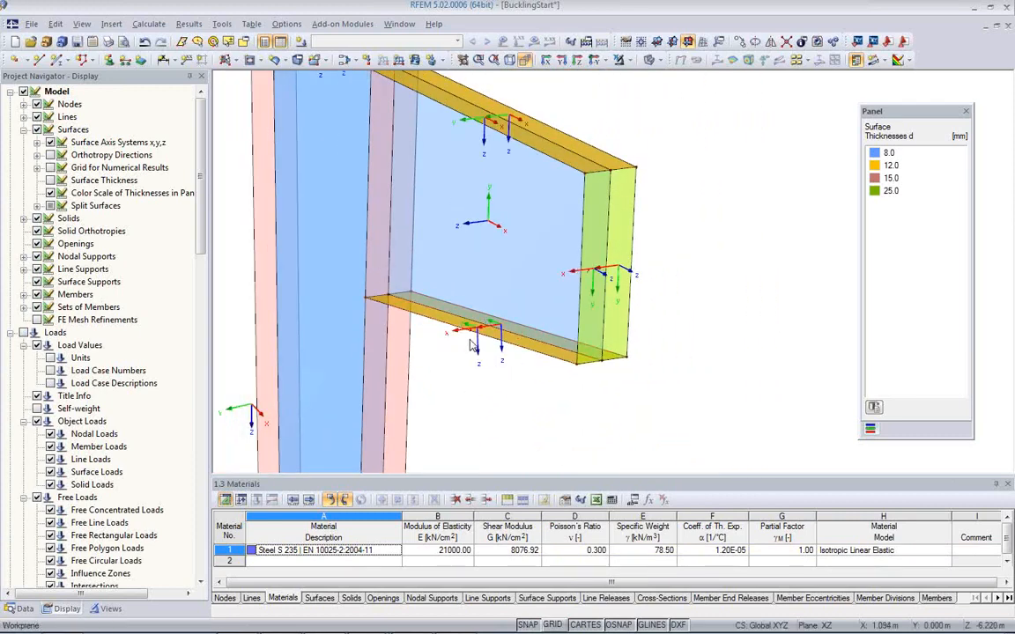
- Align the input x-axis of the +Y half of the lower beam flange parallel to the flange's middle line 29, and reverse that line's orientation
{"action": "scroll", "coordinate": [473, 342], "scroll_direction": "up", "scroll_amount": 2}
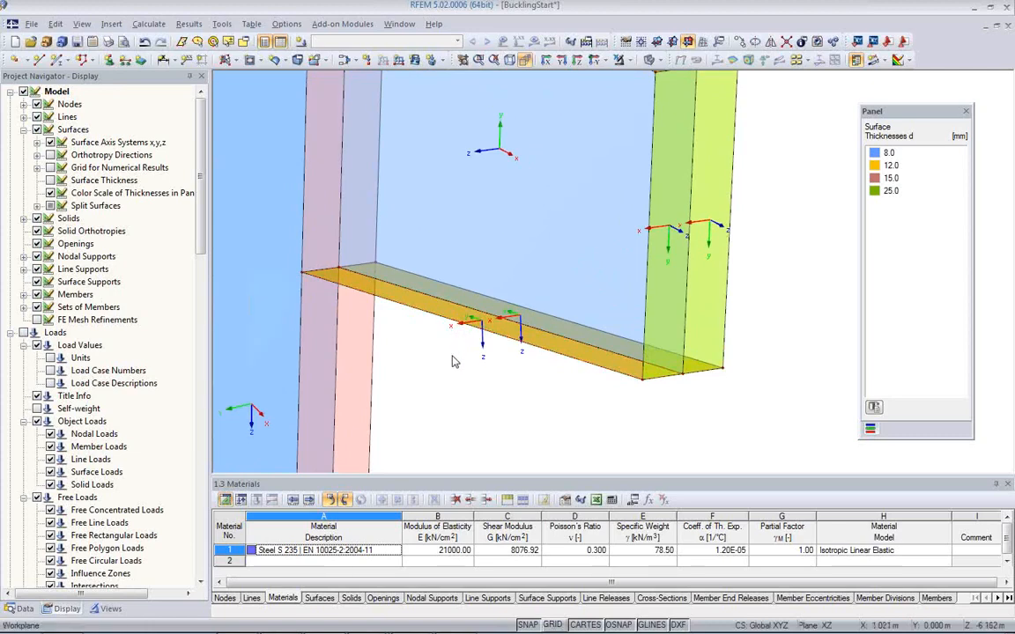
{"action": "scroll", "coordinate": [453, 362], "scroll_direction": "down", "scroll_amount": 2}
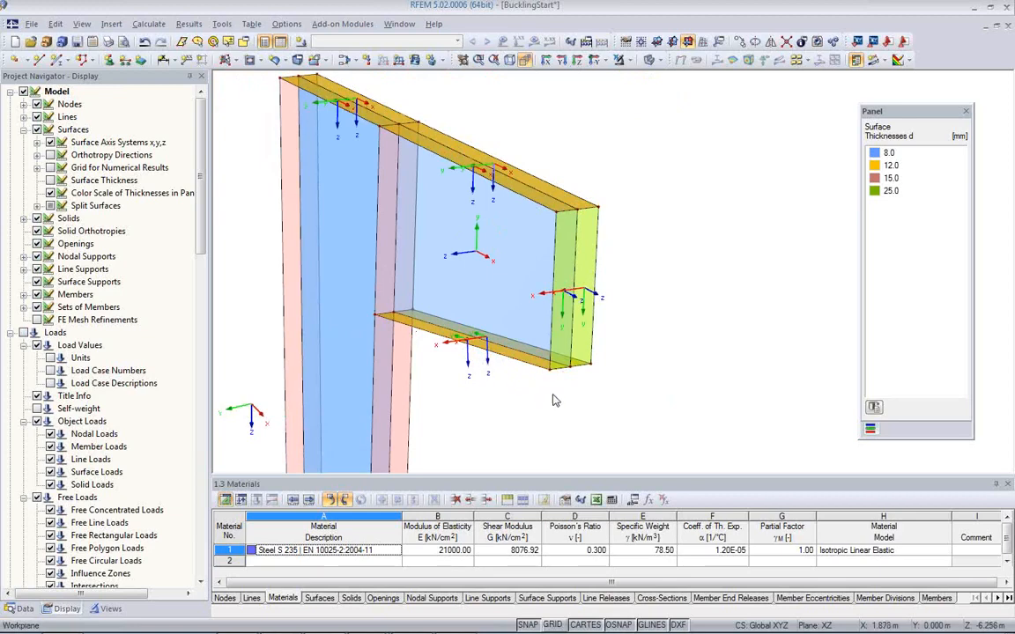
{"action": "scroll", "coordinate": [494, 391], "scroll_direction": "up", "scroll_amount": 2}
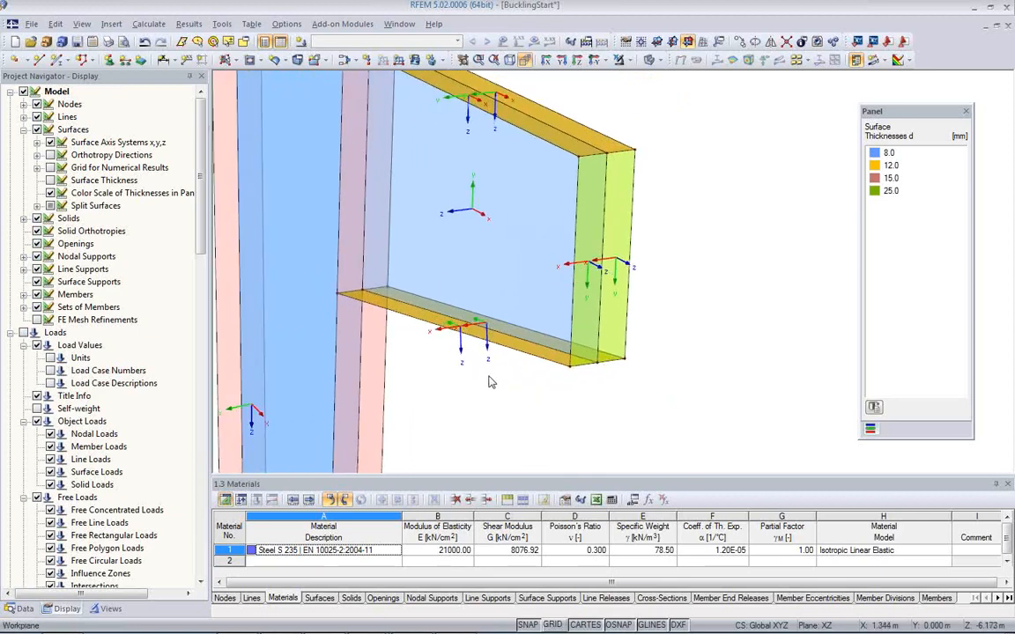
{"action": "scroll", "coordinate": [519, 394], "scroll_direction": "up", "scroll_amount": 2}
{"action": "scroll", "coordinate": [524, 405], "scroll_direction": "up", "scroll_amount": 1}
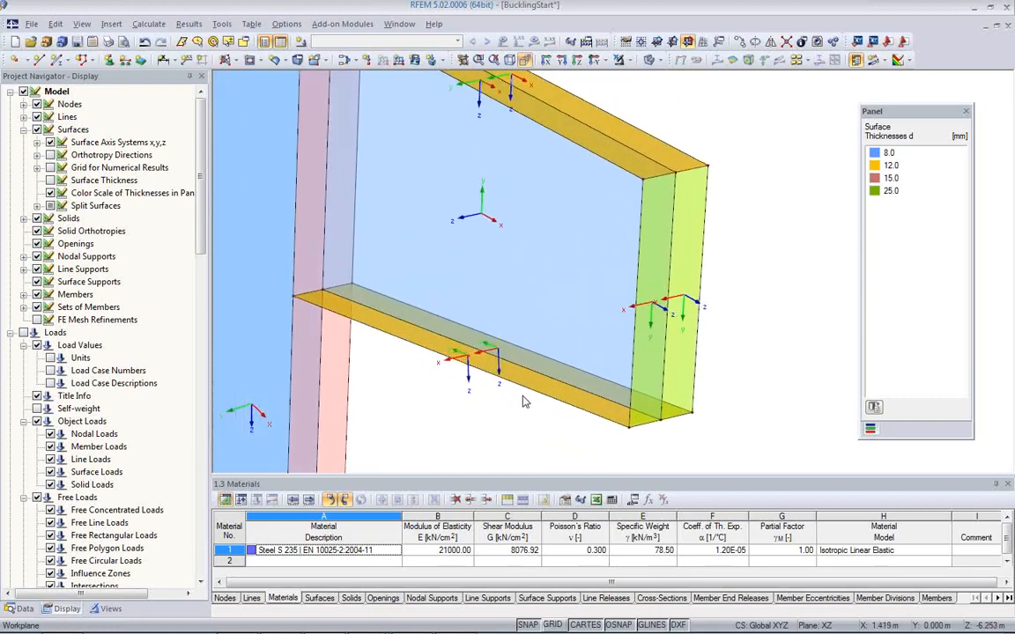
{"action": "middle_click_drag", "start_coordinate": [523, 399], "coordinate": [528, 352]}
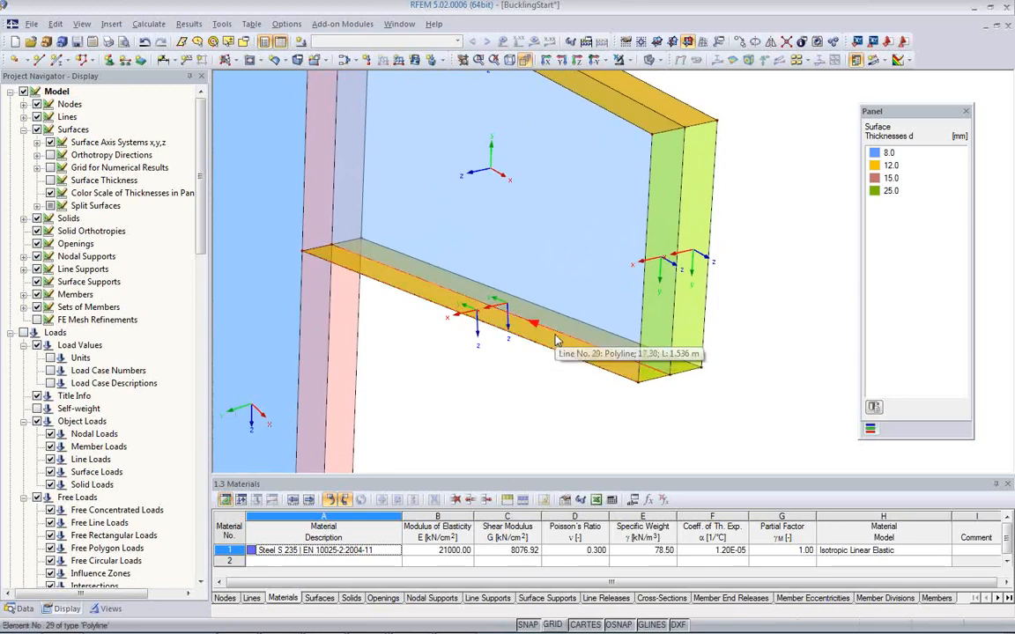
{"action": "double_click", "coordinate": [554, 349]}
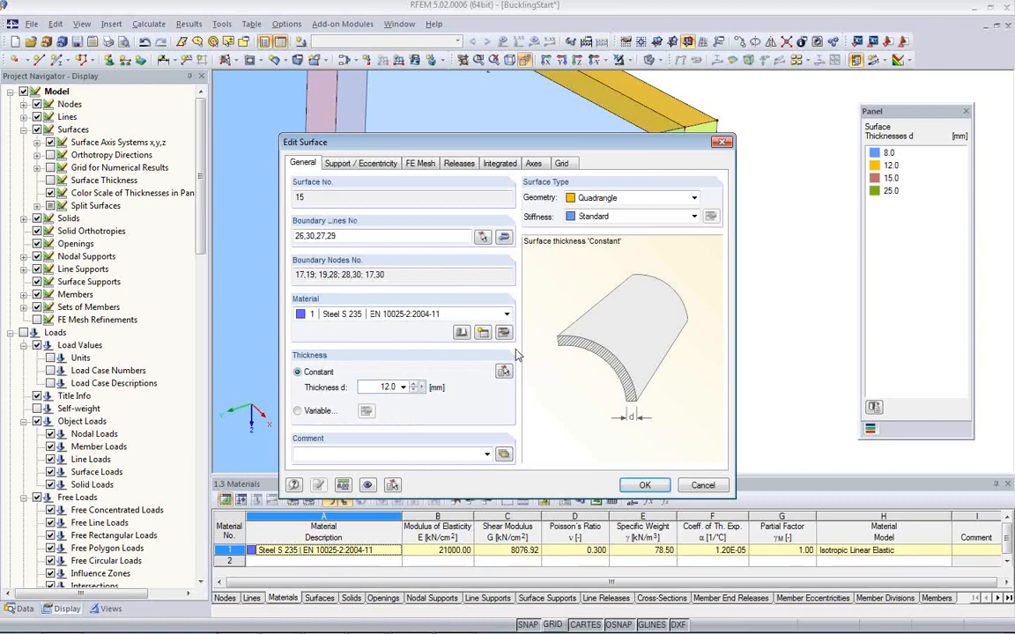
{"action": "left_click", "coordinate": [534, 164]}
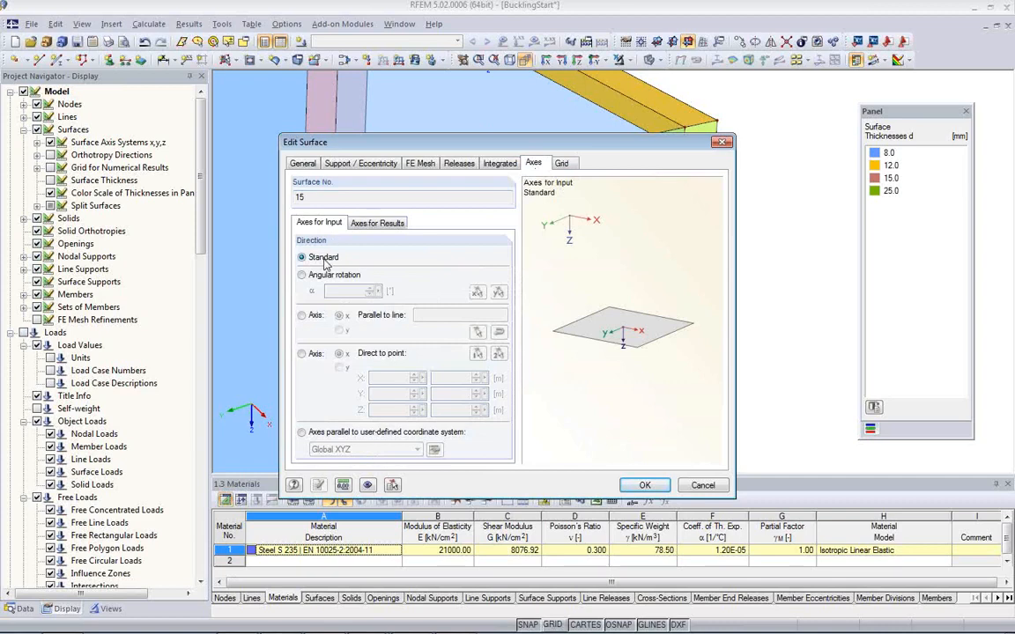
{"action": "left_click", "coordinate": [303, 316]}
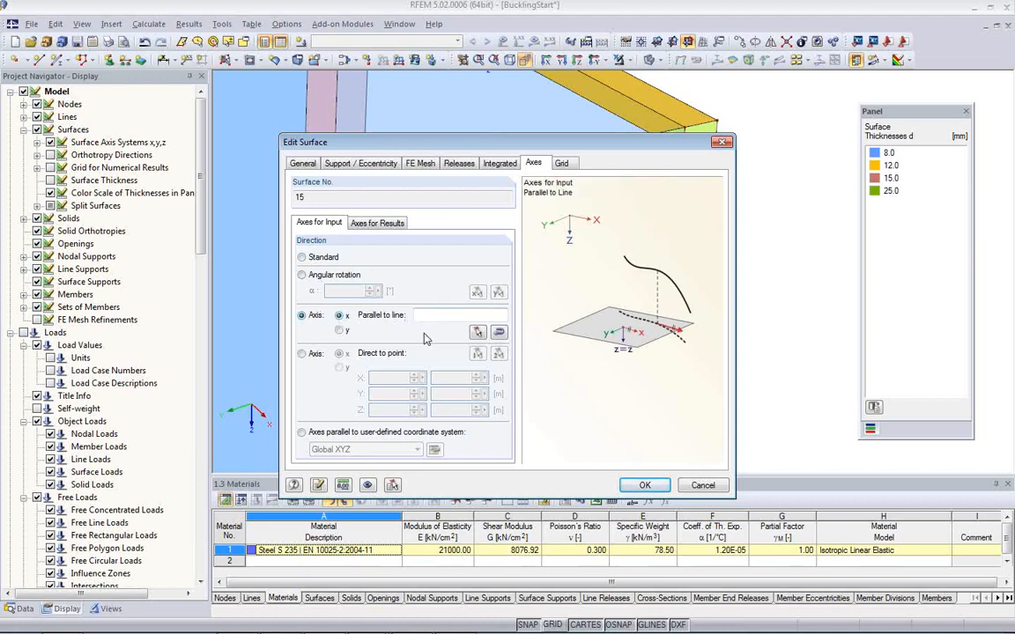
{"action": "left_click", "coordinate": [476, 333]}
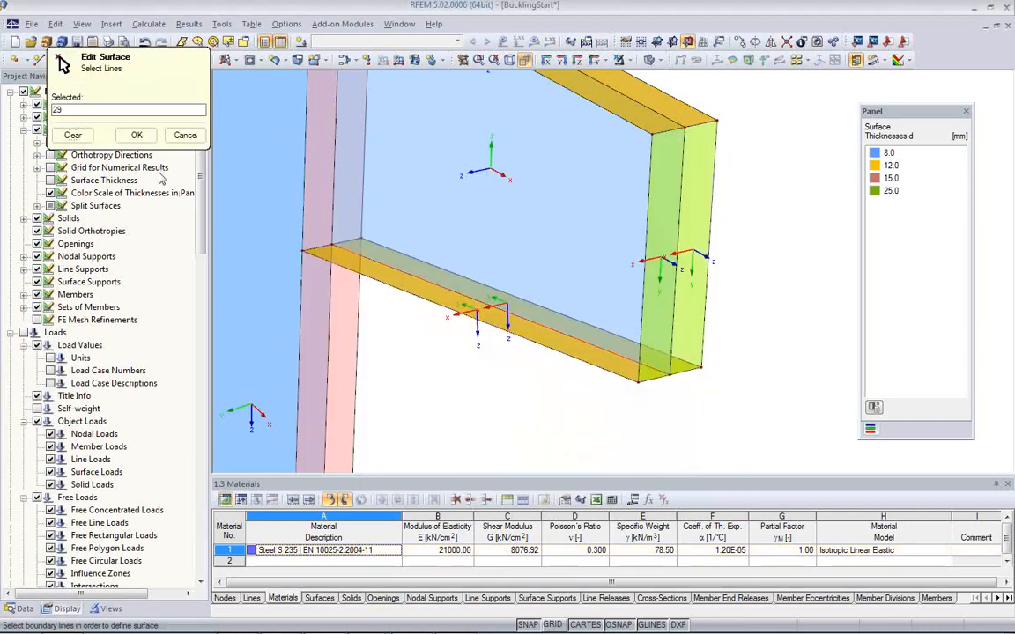
{"action": "left_click", "coordinate": [136, 135]}
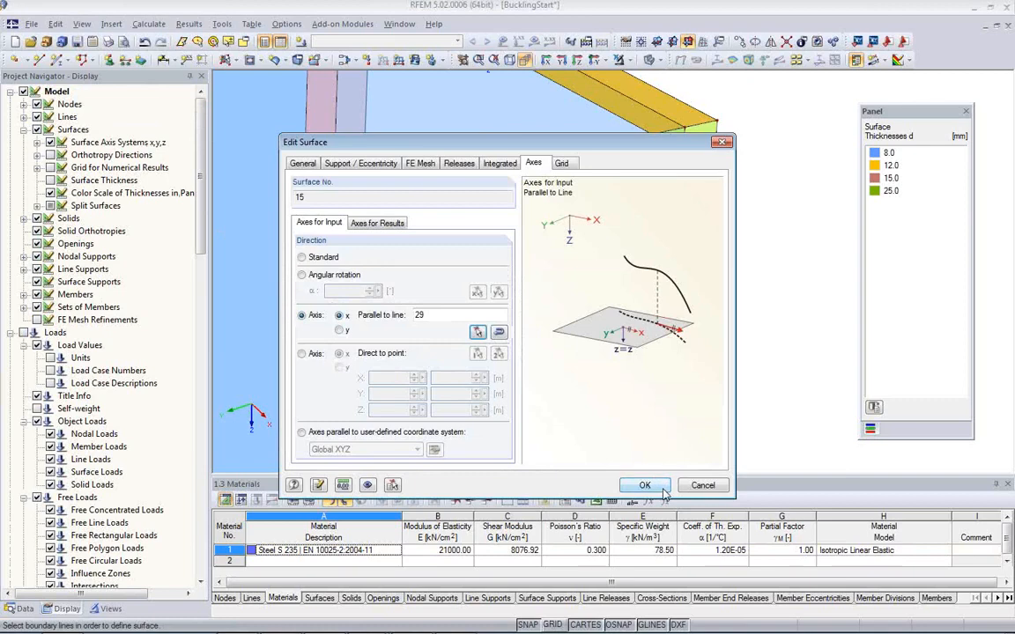
{"action": "key", "text": "Return"}
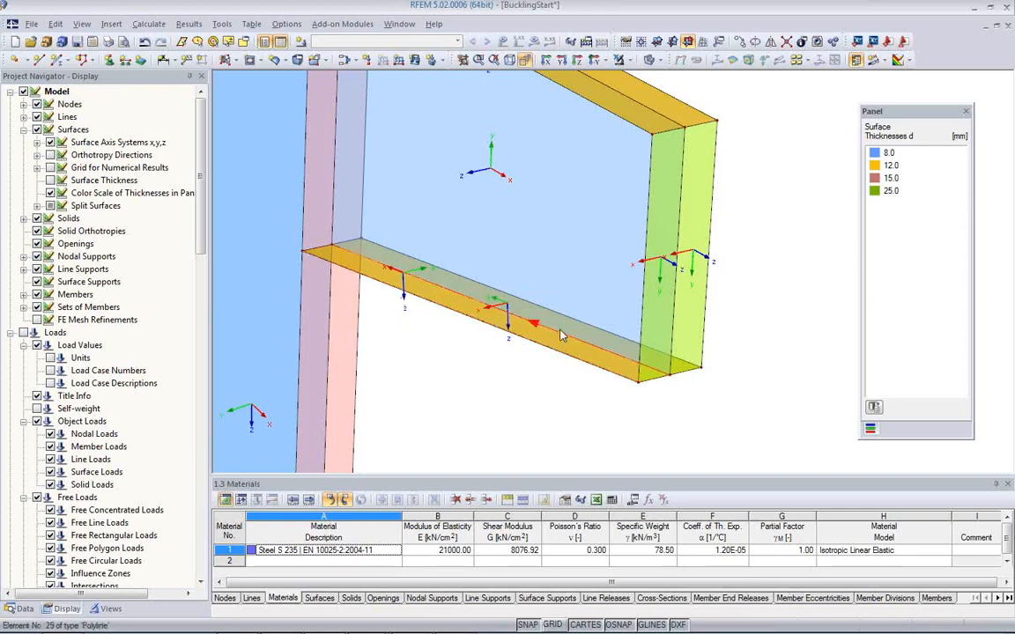
{"action": "right_click", "coordinate": [458, 301]}
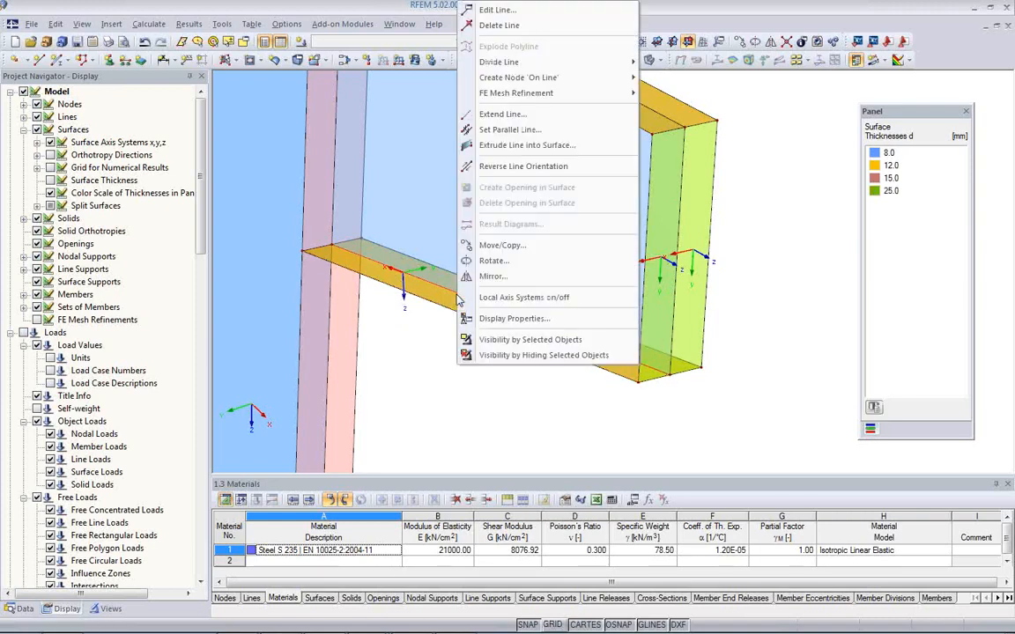
{"action": "left_click", "coordinate": [508, 172]}
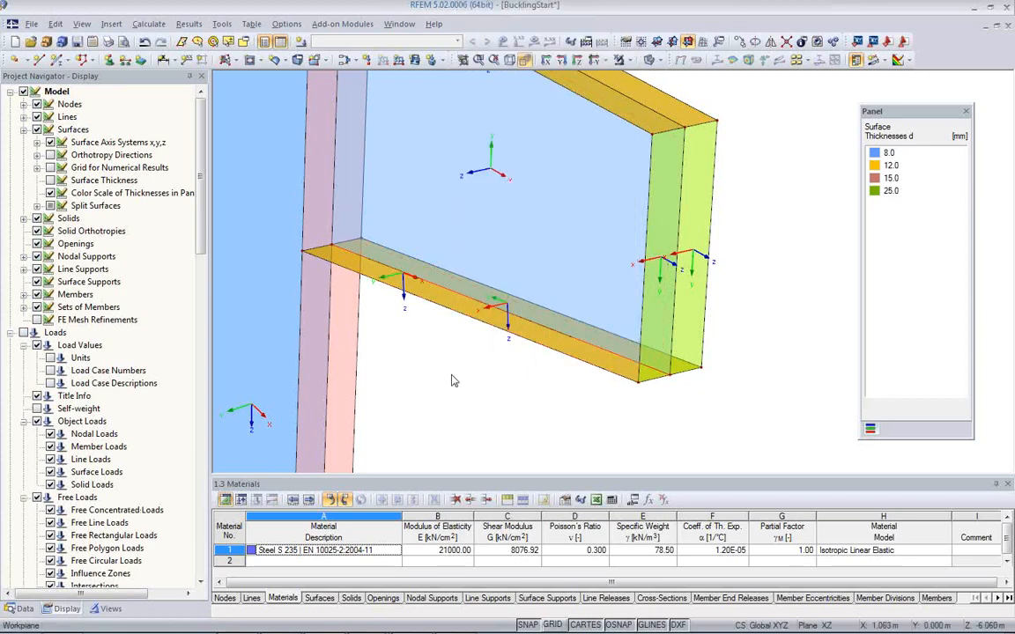
- Align the input x-axis of the -Y half of the lower beam flange parallel to the flange's middle line 29
{"action": "middle_click_drag", "start_coordinate": [607, 398], "coordinate": [530, 260]}
{"action": "double_click", "coordinate": [483, 221]}
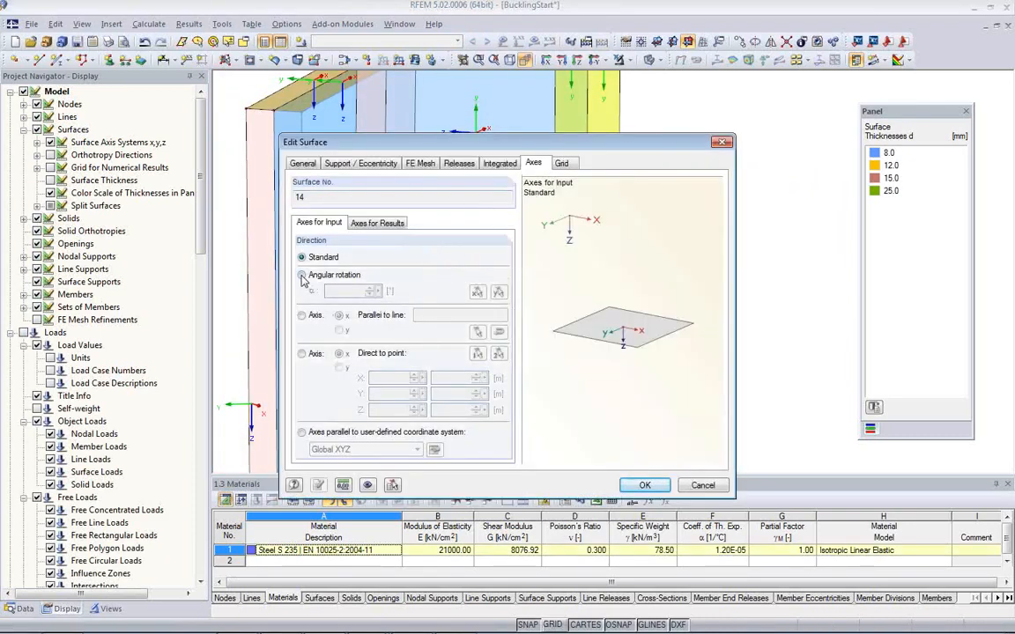
{"action": "left_click", "coordinate": [302, 316]}
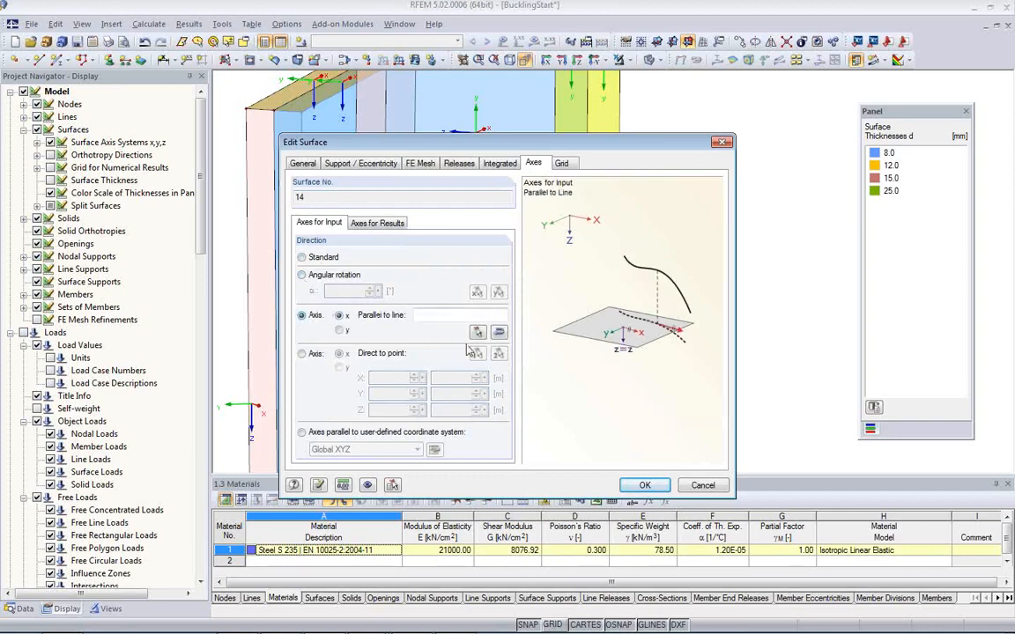
{"action": "left_click", "coordinate": [477, 331]}
{"action": "left_click", "coordinate": [454, 280]}
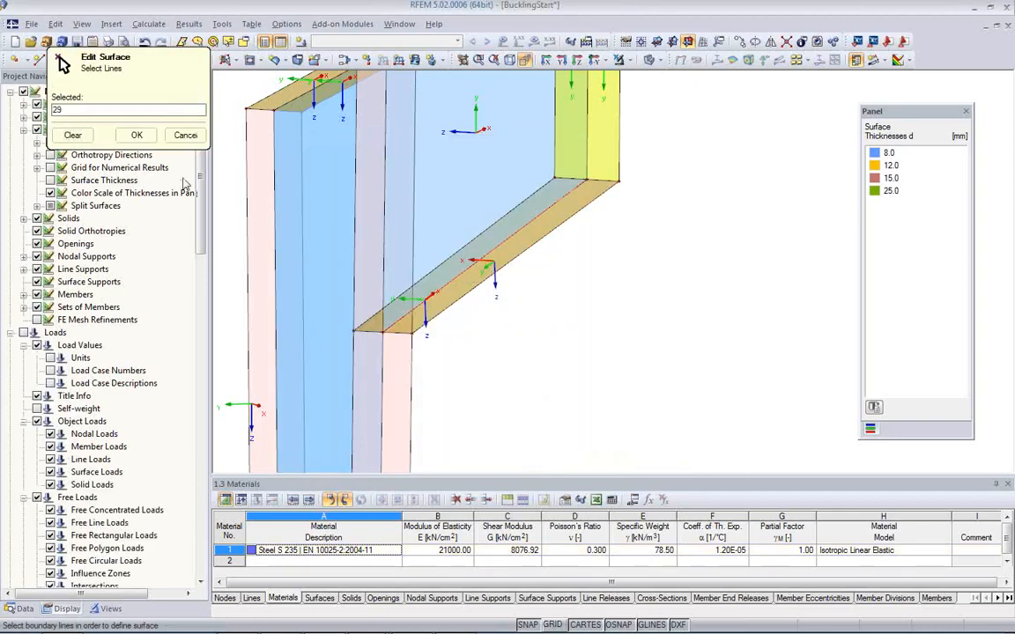
{"action": "left_click", "coordinate": [137, 135]}
{"action": "left_click", "coordinate": [650, 486]}
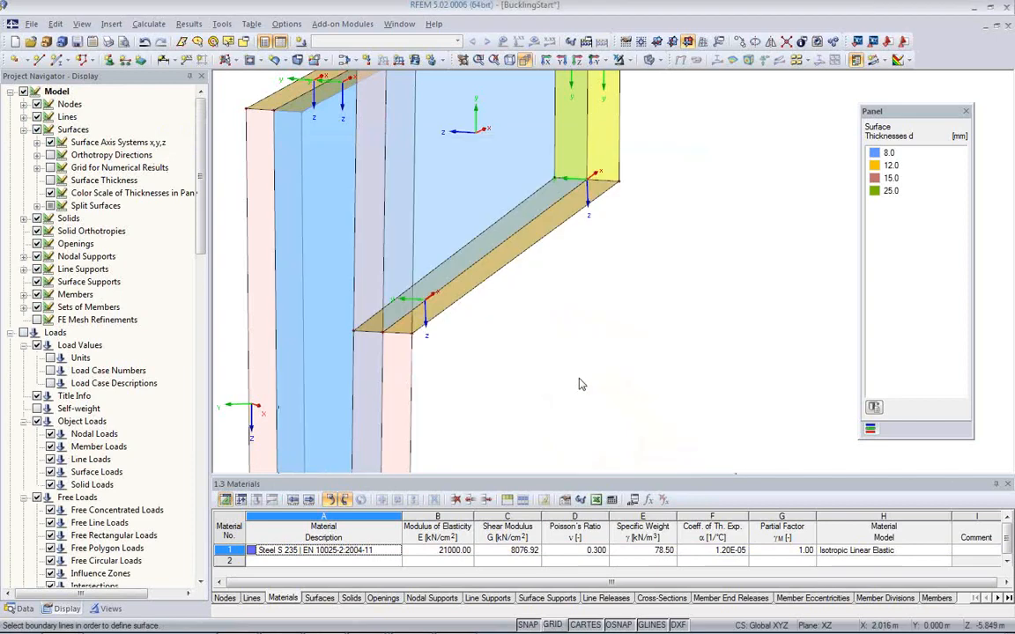
- Reverse the local axis system of the 8 mm column web surface
{"action": "middle_click_drag", "start_coordinate": [541, 314], "coordinate": [543, 352], "text": "ctrl"}
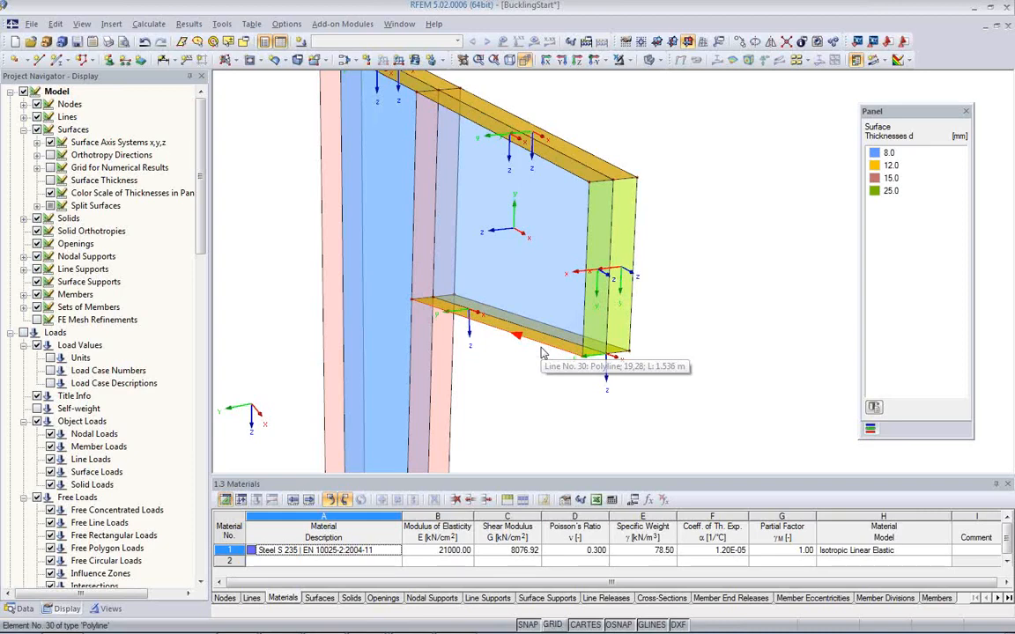
{"action": "mouse_move", "coordinate": [539, 388]}
{"action": "middle_mouse_down"}
{"action": "mouse_move", "coordinate": [528, 312]}
{"action": "mouse_move", "coordinate": [519, 320]}
{"action": "mouse_move", "coordinate": [584, 362]}
{"action": "mouse_move", "coordinate": [548, 371]}
{"action": "middle_mouse_up"}
{"action": "scroll", "coordinate": [548, 372], "scroll_direction": "up", "scroll_amount": 1}
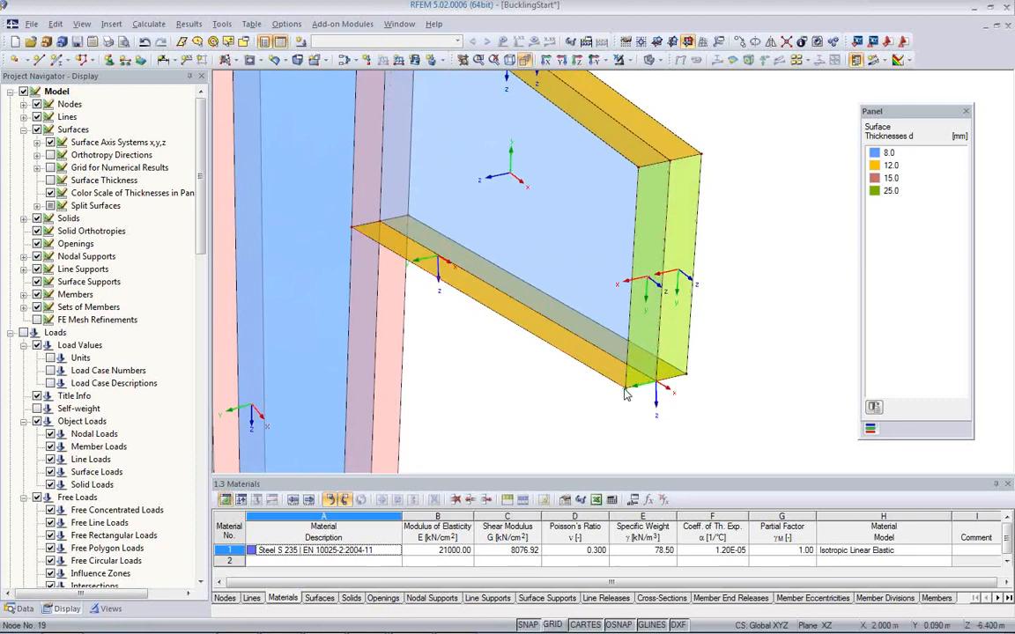
{"action": "scroll", "coordinate": [617, 370], "scroll_direction": "down", "scroll_amount": 1}
{"action": "scroll", "coordinate": [573, 352], "scroll_direction": "down", "scroll_amount": 1}
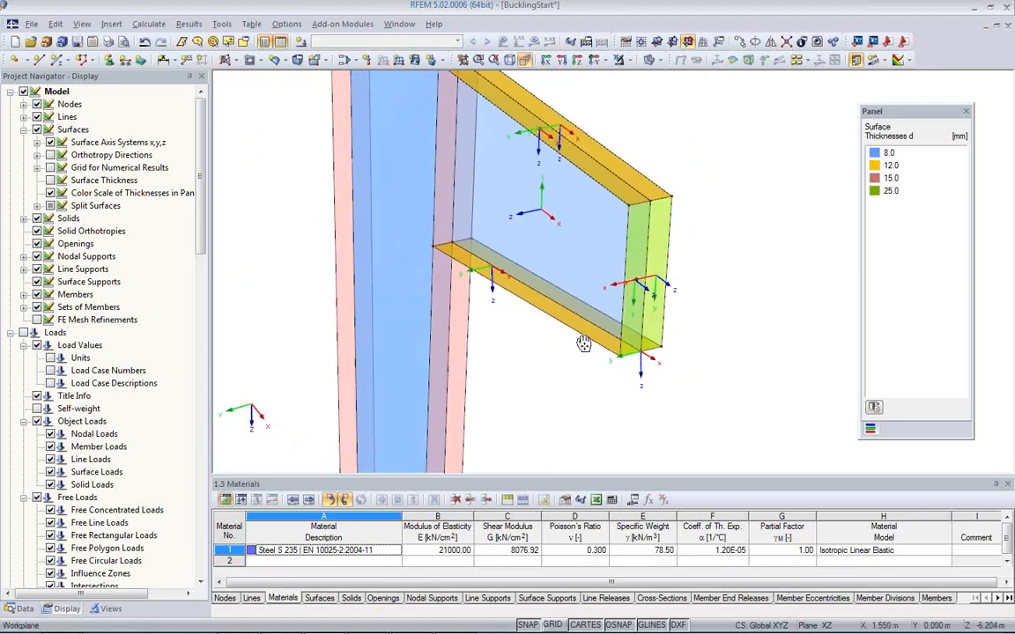
{"action": "middle_click_drag", "start_coordinate": [598, 326], "coordinate": [568, 261], "text": "ctrl"}
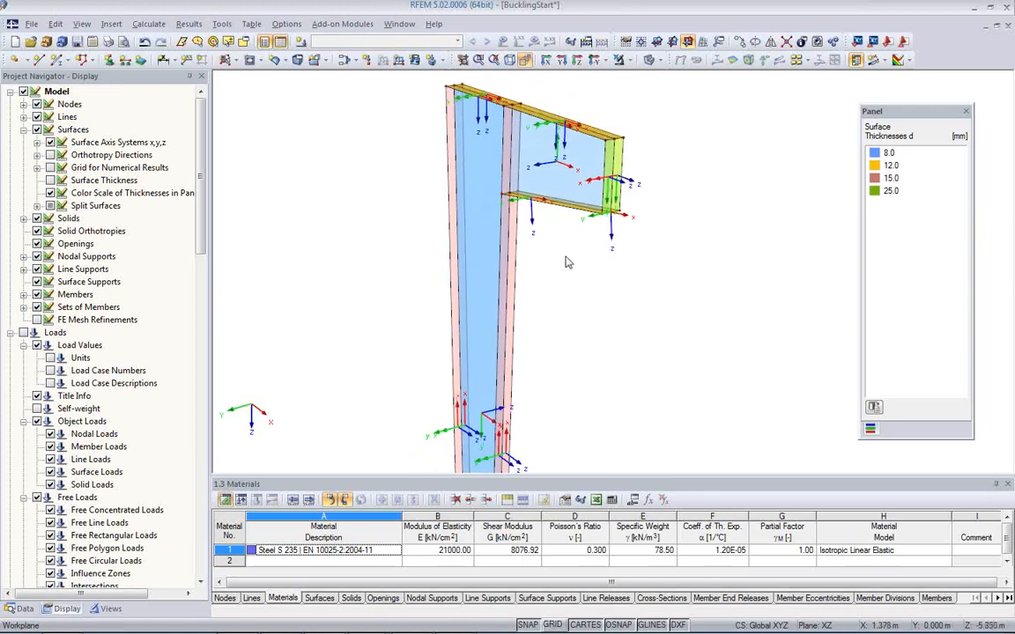
{"action": "left_click", "coordinate": [546, 178]}
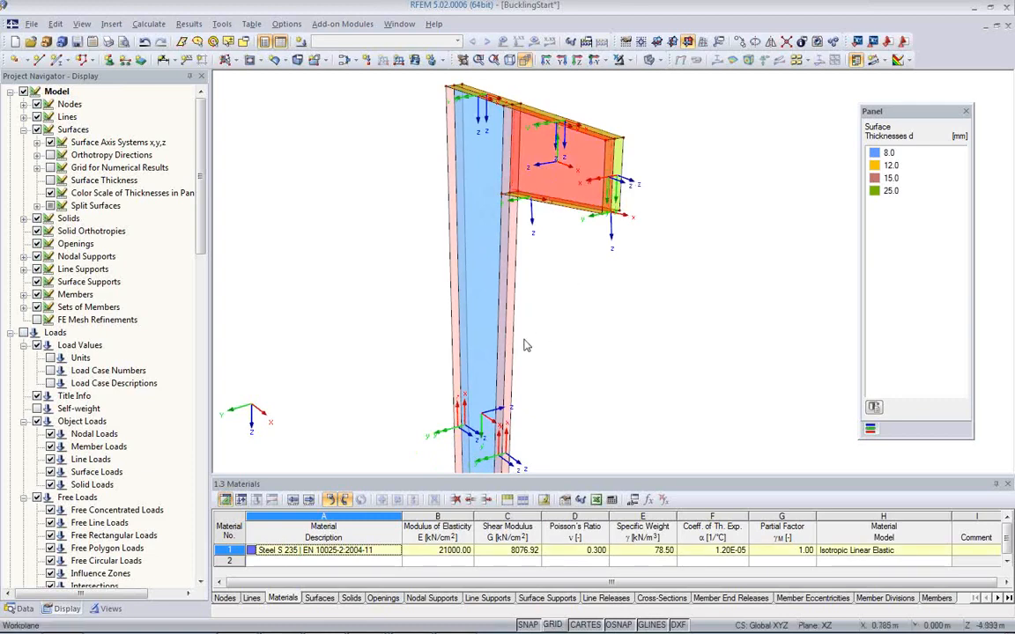
{"action": "left_click", "coordinate": [490, 353]}
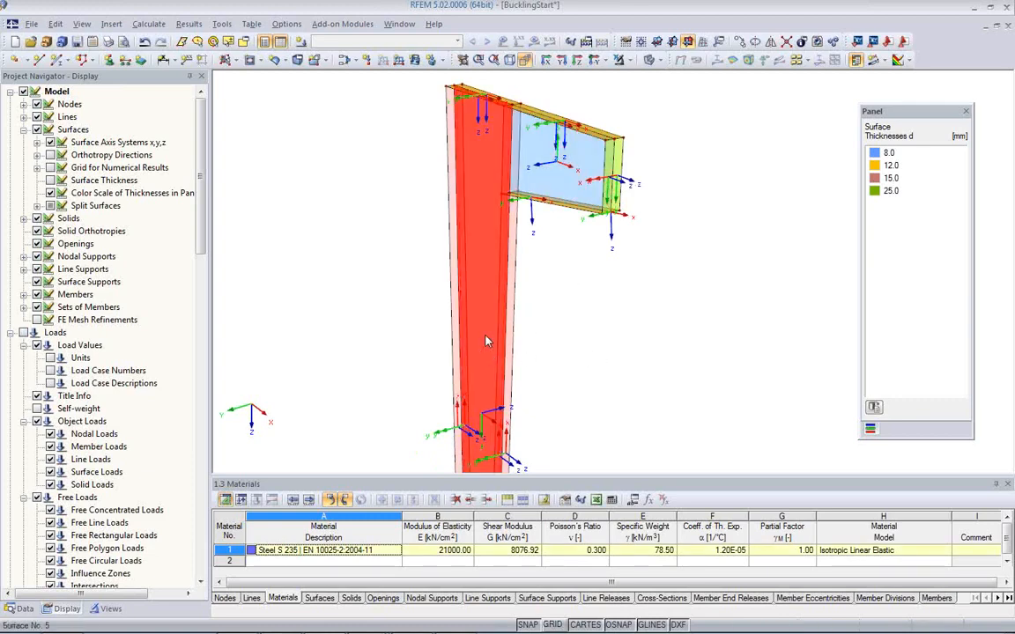
{"action": "right_click", "coordinate": [488, 342]}
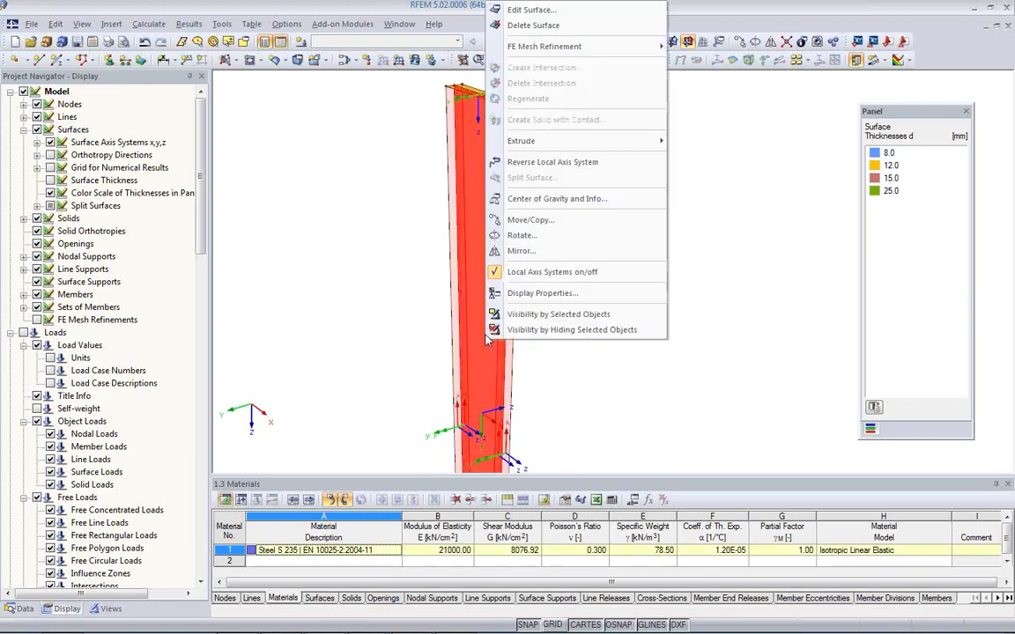
{"action": "left_click", "coordinate": [564, 162]}
- Check the surface axes along the column and beam, and hide the x,y,z axis systems of all surfaces
{"action": "scroll", "coordinate": [563, 267], "scroll_direction": "up", "scroll_amount": 5}
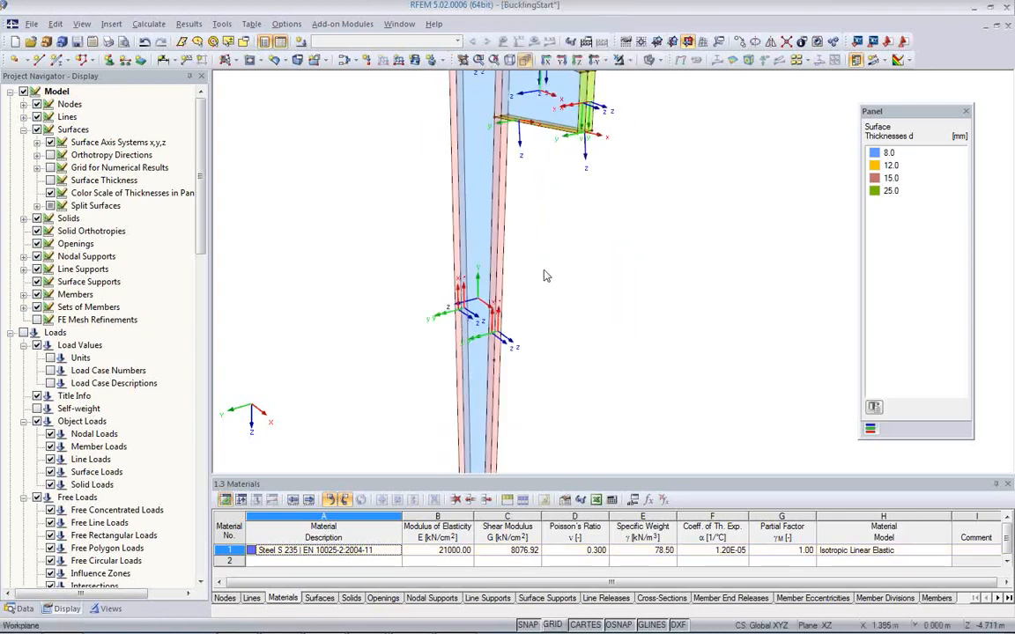
{"action": "middle_click_drag", "start_coordinate": [524, 324], "coordinate": [573, 380], "text": "ctrl"}
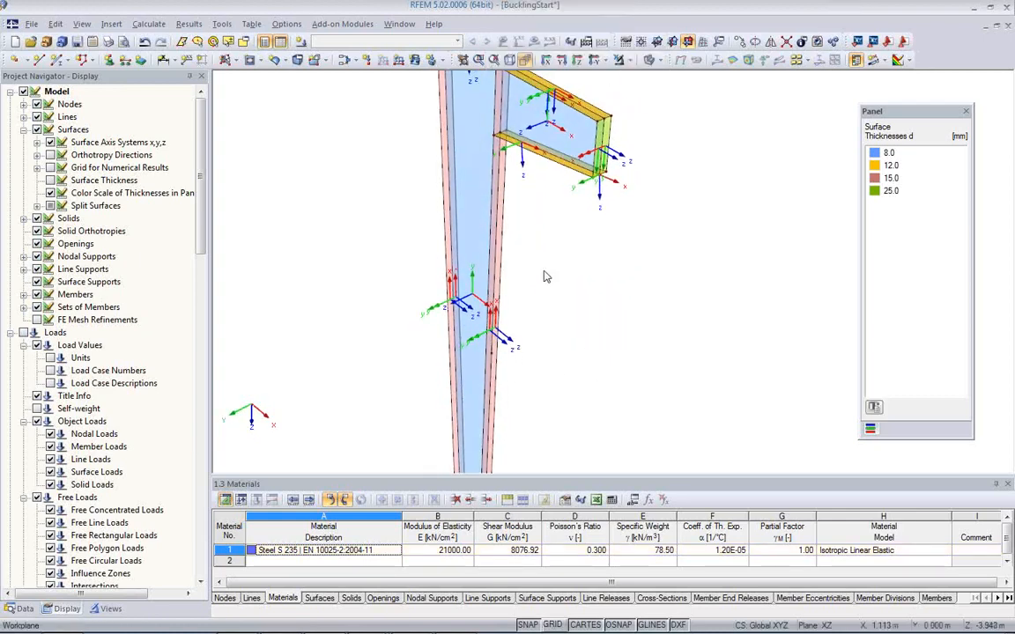
{"action": "middle_click_drag", "start_coordinate": [543, 275], "coordinate": [521, 383]}
{"action": "scroll", "coordinate": [492, 192], "scroll_direction": "up", "scroll_amount": 2}
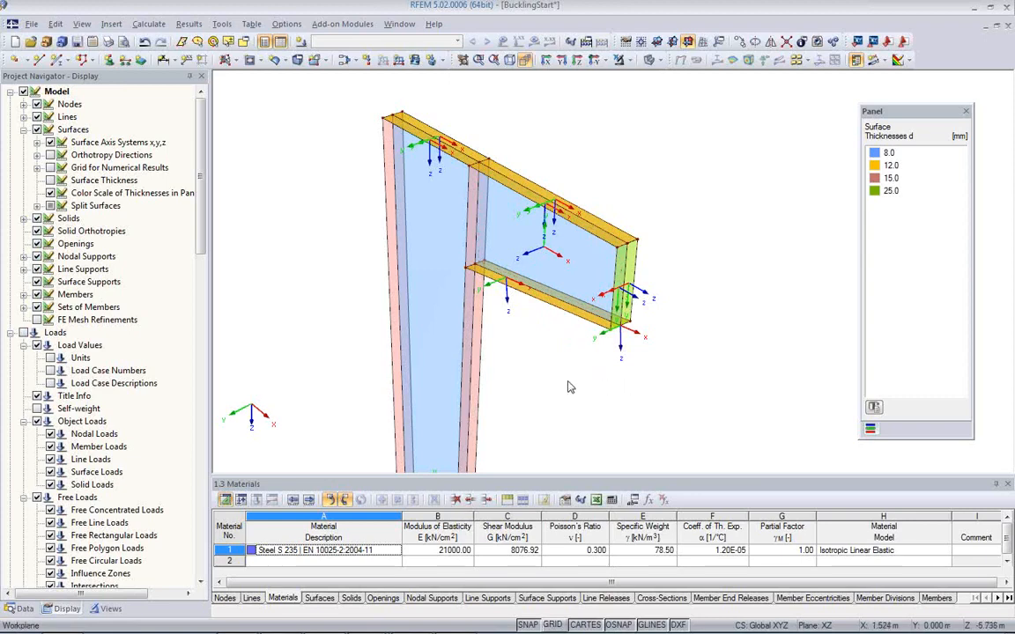
{"action": "middle_click_drag", "start_coordinate": [571, 394], "coordinate": [549, 281], "text": "ctrl"}
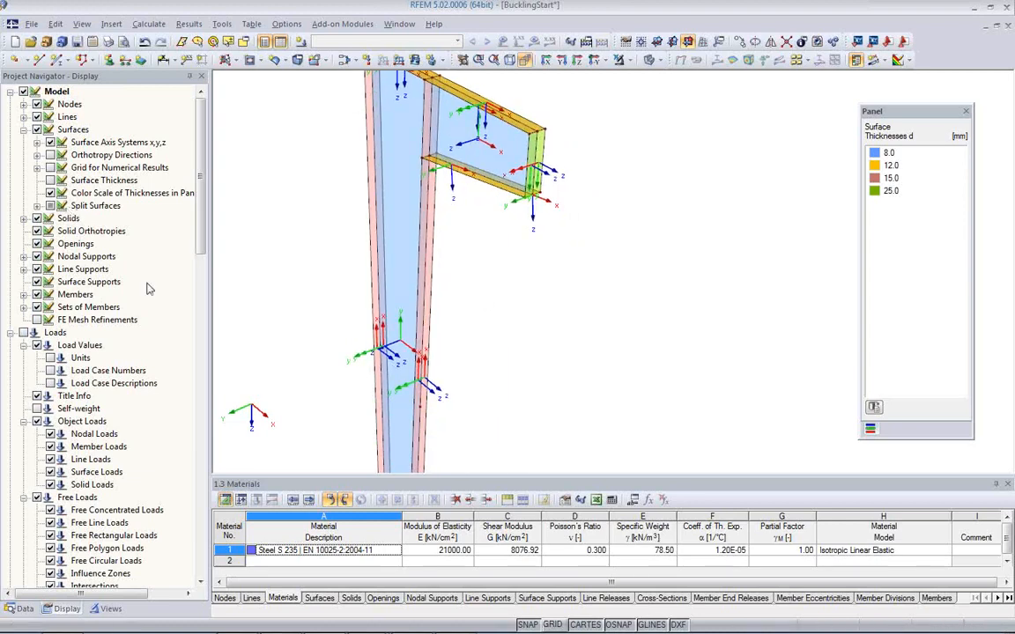
{"action": "left_click", "coordinate": [50, 143]}
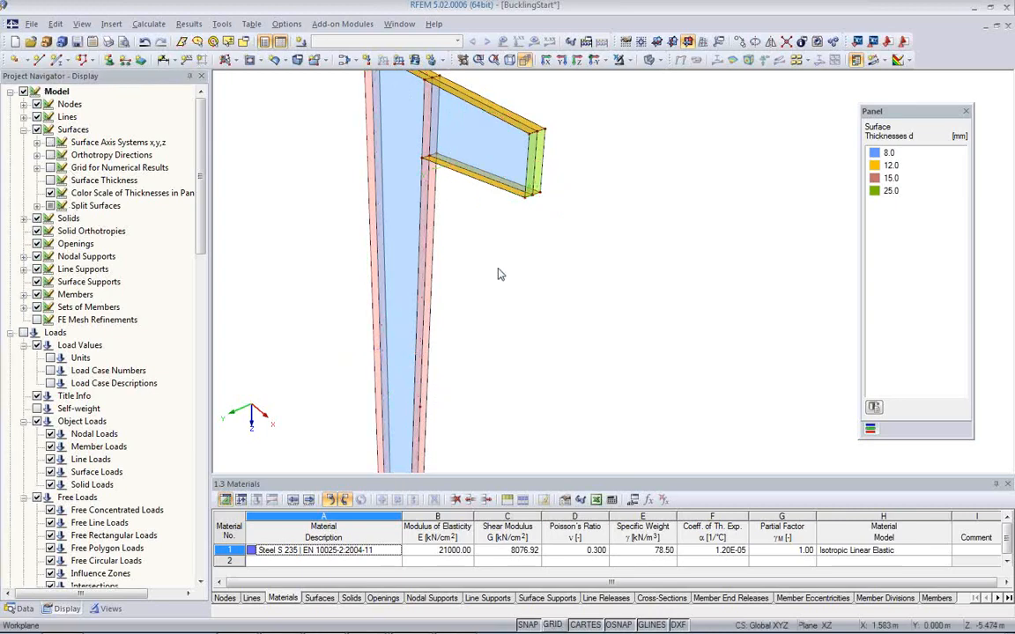
{"action": "scroll", "coordinate": [493, 277], "scroll_direction": "down", "scroll_amount": 2}
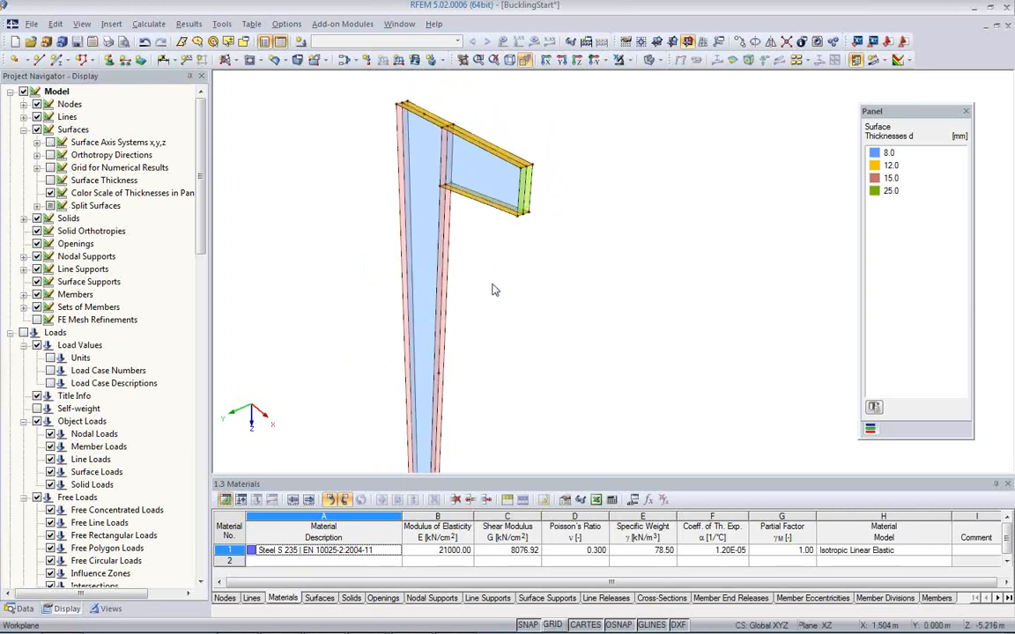
{"action": "scroll", "coordinate": [467, 289], "scroll_direction": "up", "scroll_amount": 1}
{"action": "scroll", "coordinate": [468, 288], "scroll_direction": "down", "scroll_amount": 1}
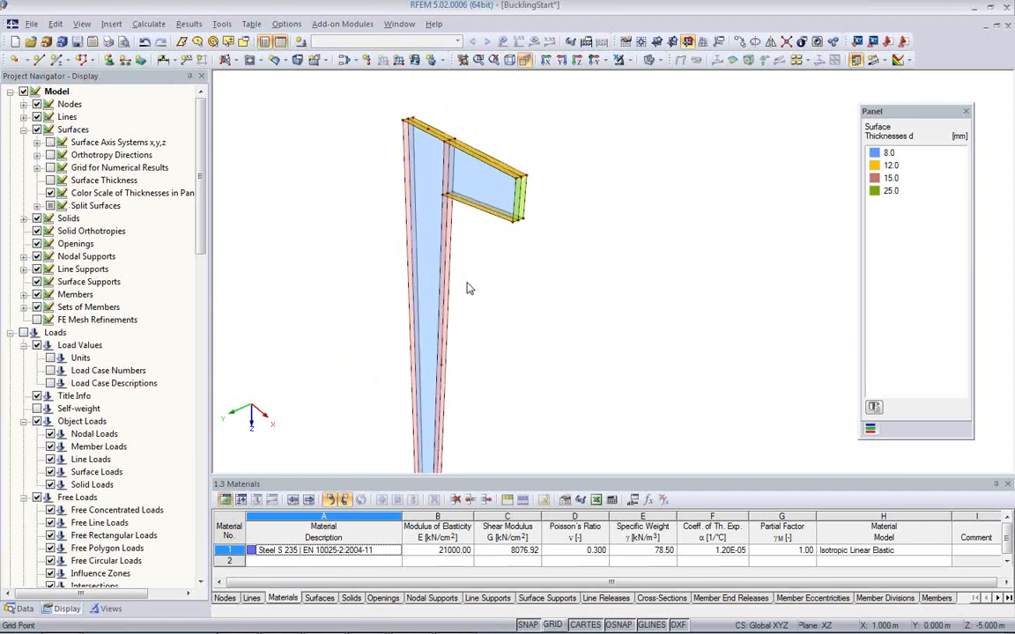
- Place hinged global line supports on all bottom edges of the column's web and flanges
{"action": "middle_click_drag", "start_coordinate": [483, 293], "coordinate": [465, 222], "text": "ctrl"}
{"action": "scroll", "coordinate": [394, 367], "scroll_direction": "up", "scroll_amount": 3}
{"action": "scroll", "coordinate": [393, 374], "scroll_direction": "up", "scroll_amount": 2}
{"action": "middle_click_drag", "start_coordinate": [534, 403], "coordinate": [489, 264], "text": "ctrl"}
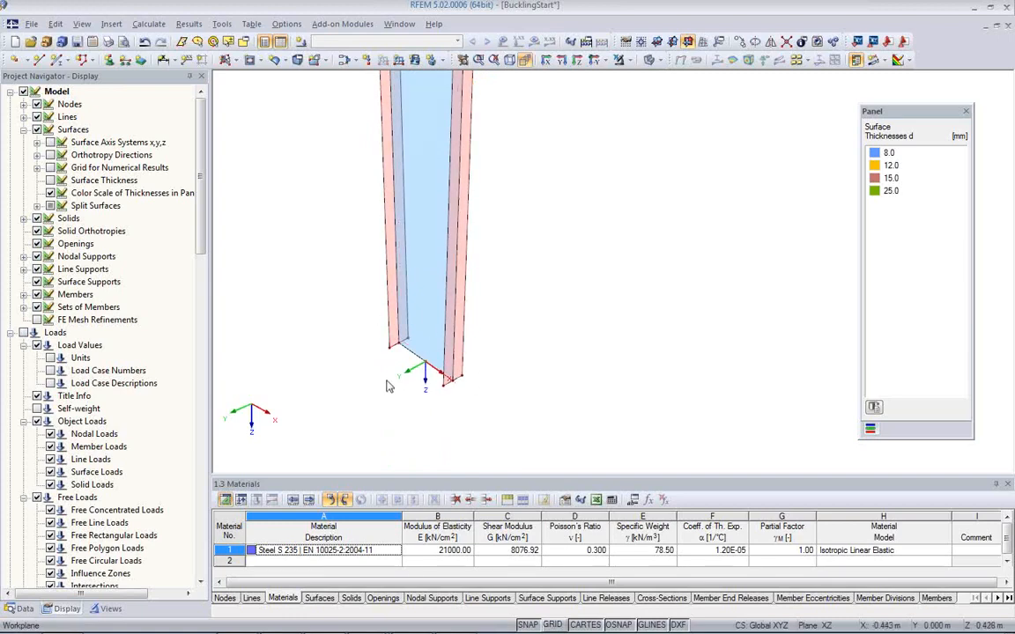
{"action": "left_click", "coordinate": [125, 59]}
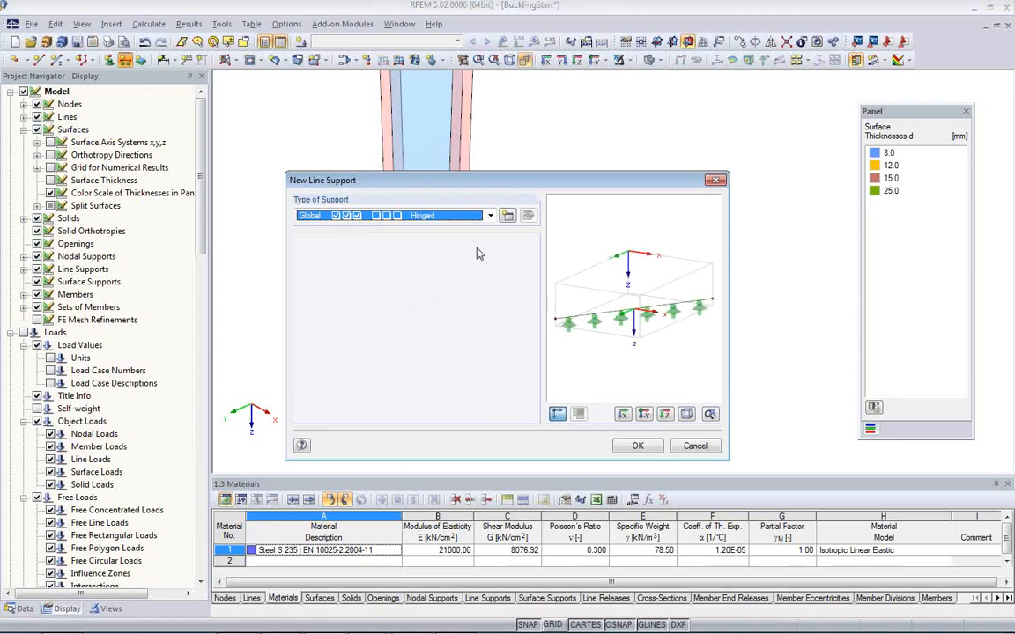
{"action": "left_click", "coordinate": [445, 216]}
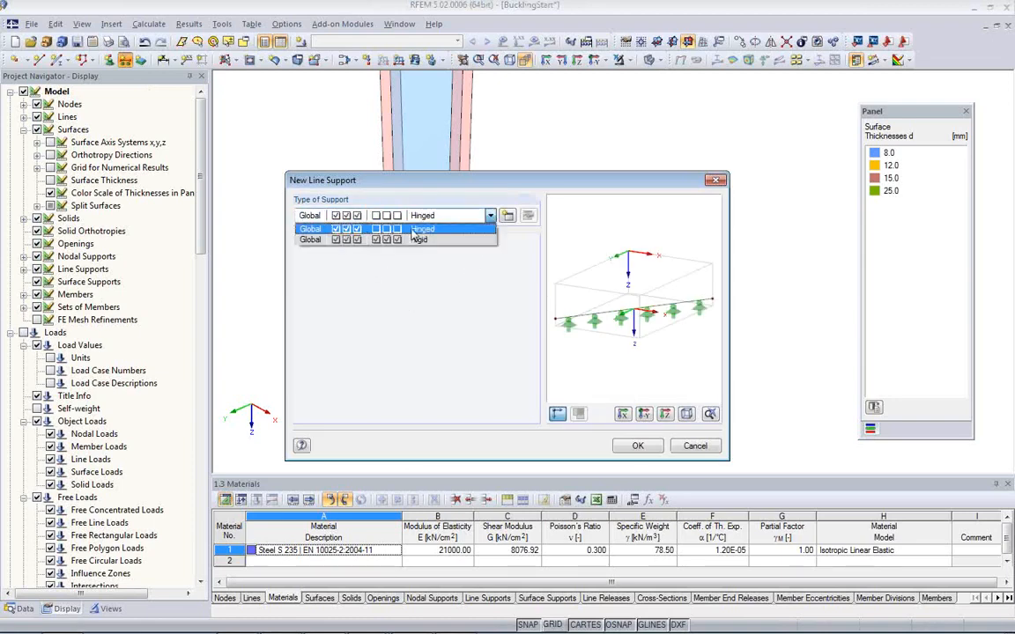
{"action": "left_click", "coordinate": [357, 230]}
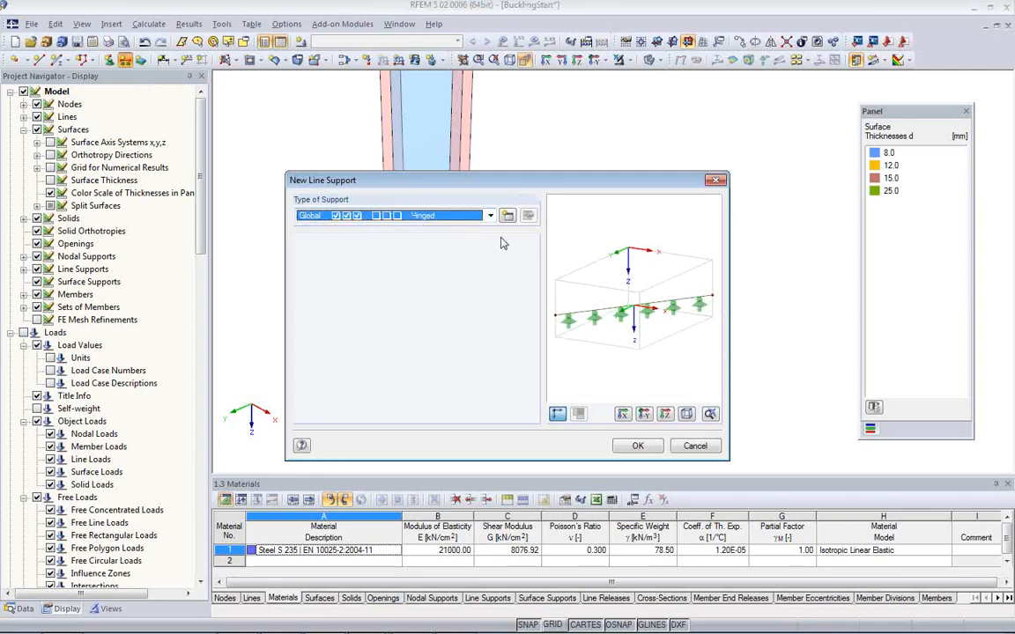
{"action": "left_click", "coordinate": [639, 447]}
{"action": "left_click_drag", "start_coordinate": [361, 314], "coordinate": [515, 421]}
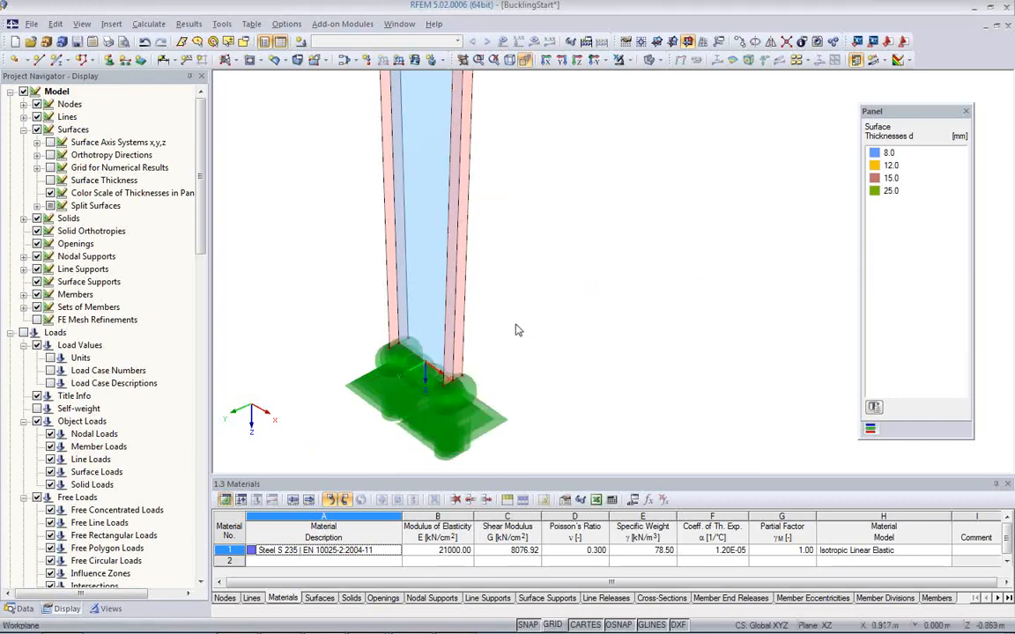
- Create a nodal support type that restrains only displacement uY, with uX, uZ and all rotations free
{"action": "scroll", "coordinate": [539, 346], "scroll_direction": "down", "scroll_amount": 2}
{"action": "middle_click_drag", "start_coordinate": [535, 243], "coordinate": [478, 347]}
{"action": "scroll", "coordinate": [482, 293], "scroll_direction": "down", "scroll_amount": 3}
{"action": "middle_click_drag", "start_coordinate": [484, 213], "coordinate": [484, 307]}
{"action": "scroll", "coordinate": [447, 320], "scroll_direction": "up", "scroll_amount": 3}
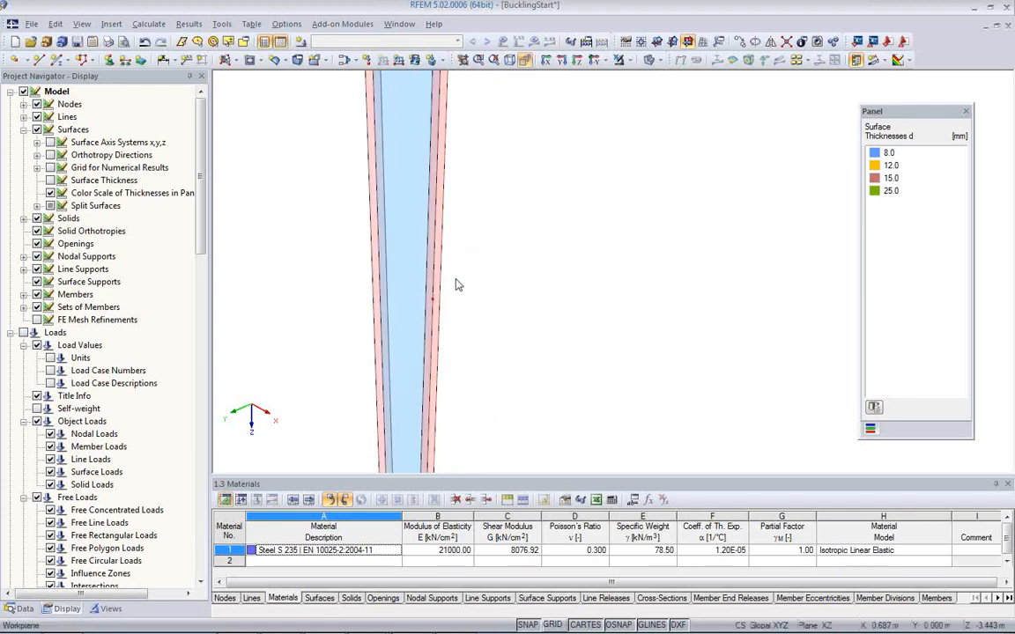
{"action": "scroll", "coordinate": [455, 285], "scroll_direction": "down", "scroll_amount": 3}
{"action": "middle_click_drag", "start_coordinate": [460, 279], "coordinate": [428, 210], "text": "ctrl"}
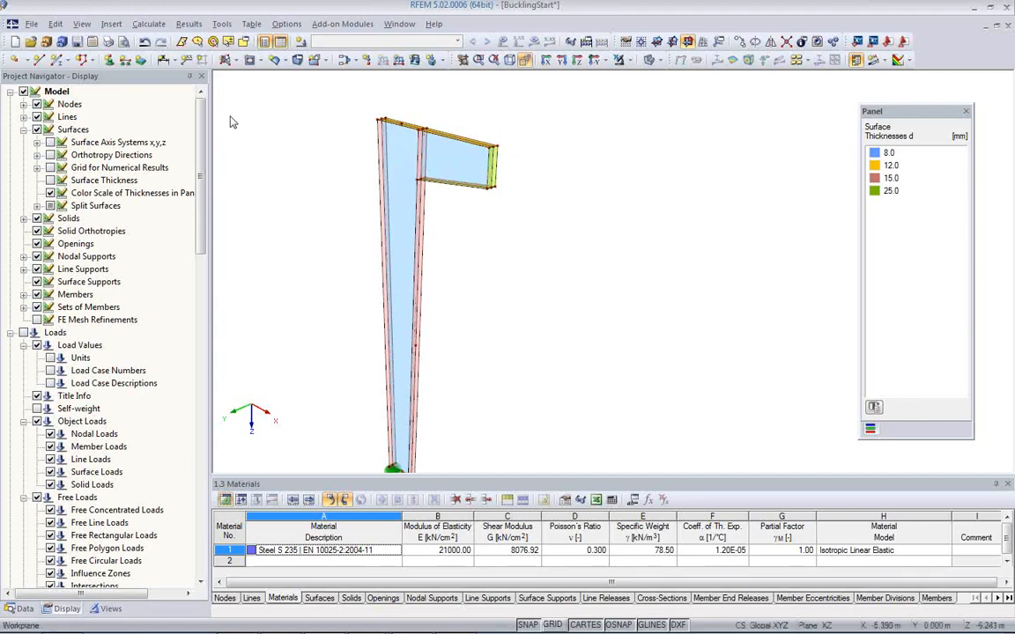
{"action": "left_click", "coordinate": [108, 59]}
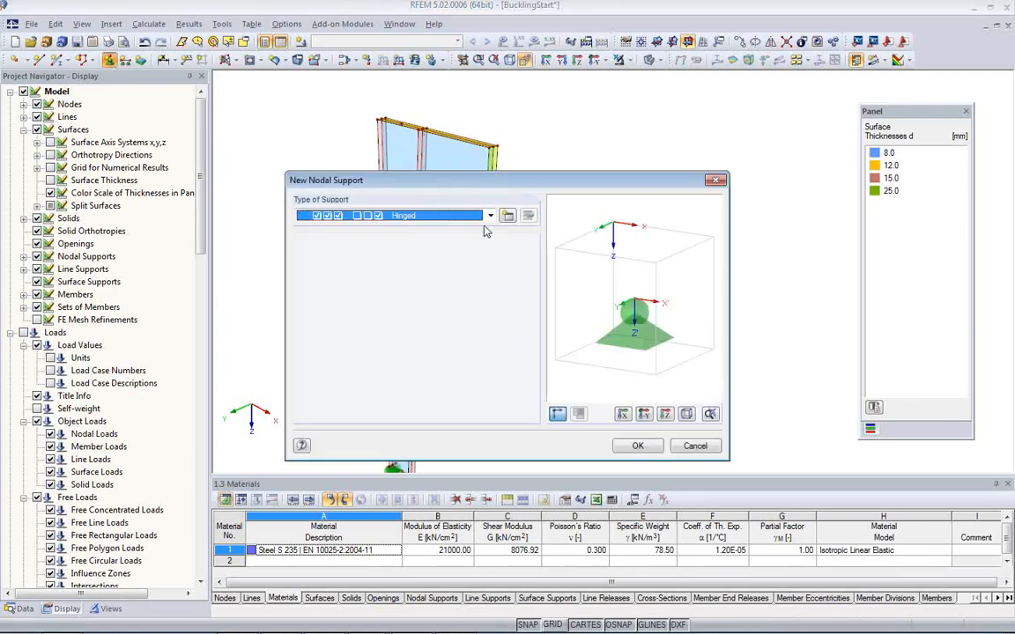
{"action": "left_click", "coordinate": [507, 215]}
{"action": "left_click", "coordinate": [316, 329]}
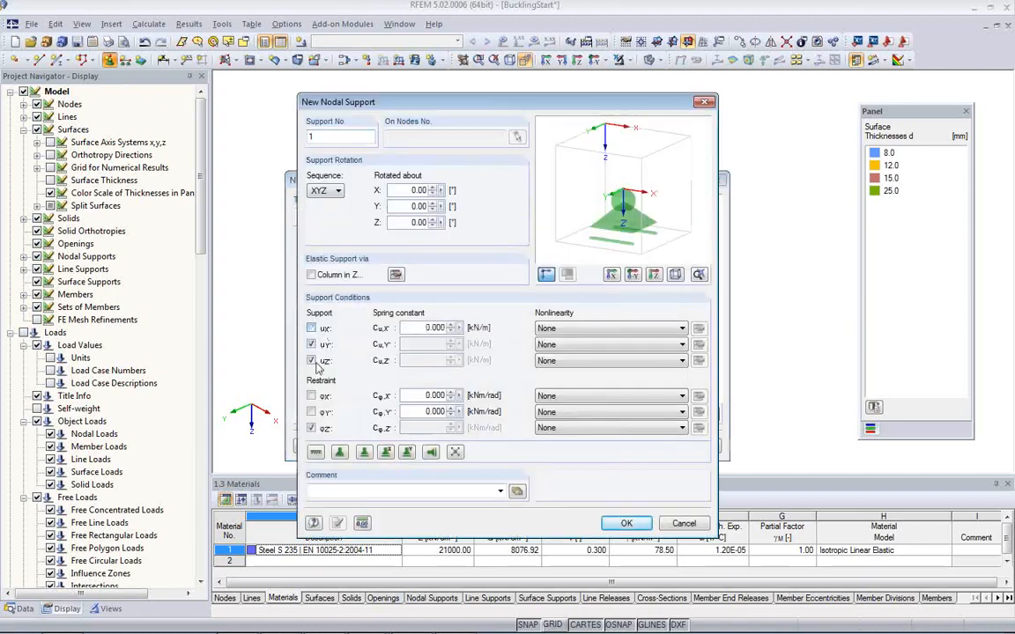
{"action": "left_click", "coordinate": [311, 361]}
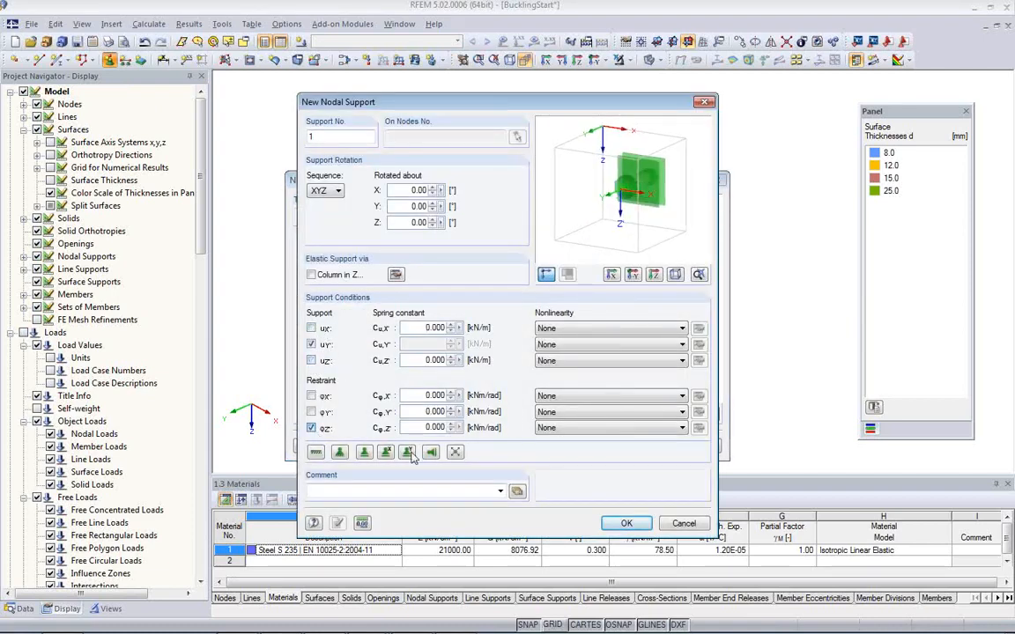
{"action": "left_click", "coordinate": [622, 523]}
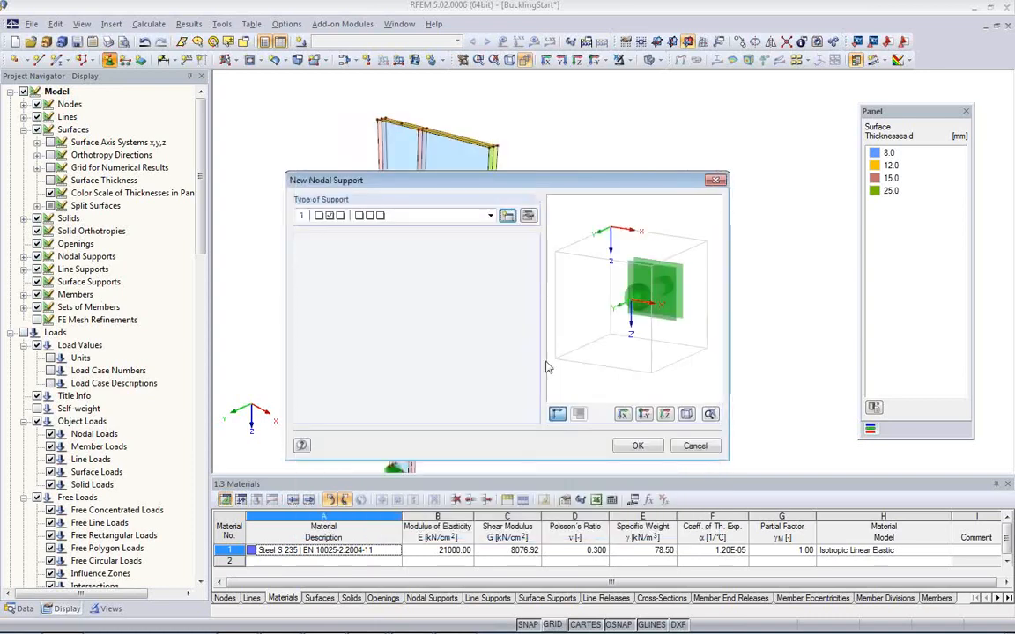
{"action": "left_click", "coordinate": [636, 447]}
- Place the uY support on node 27 of the upper flange above the column and on the end plate's upper and lower -Y corner nodes
{"action": "scroll", "coordinate": [396, 141], "scroll_direction": "up", "scroll_amount": 5}
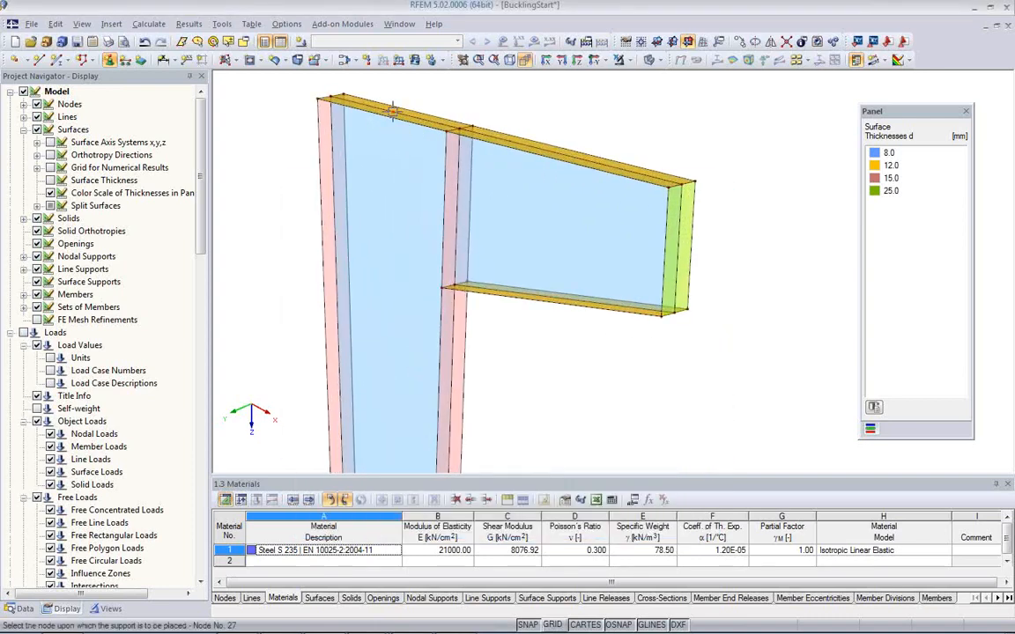
{"action": "left_click", "coordinate": [393, 109]}
{"action": "scroll", "coordinate": [458, 211], "scroll_direction": "down", "scroll_amount": 3}
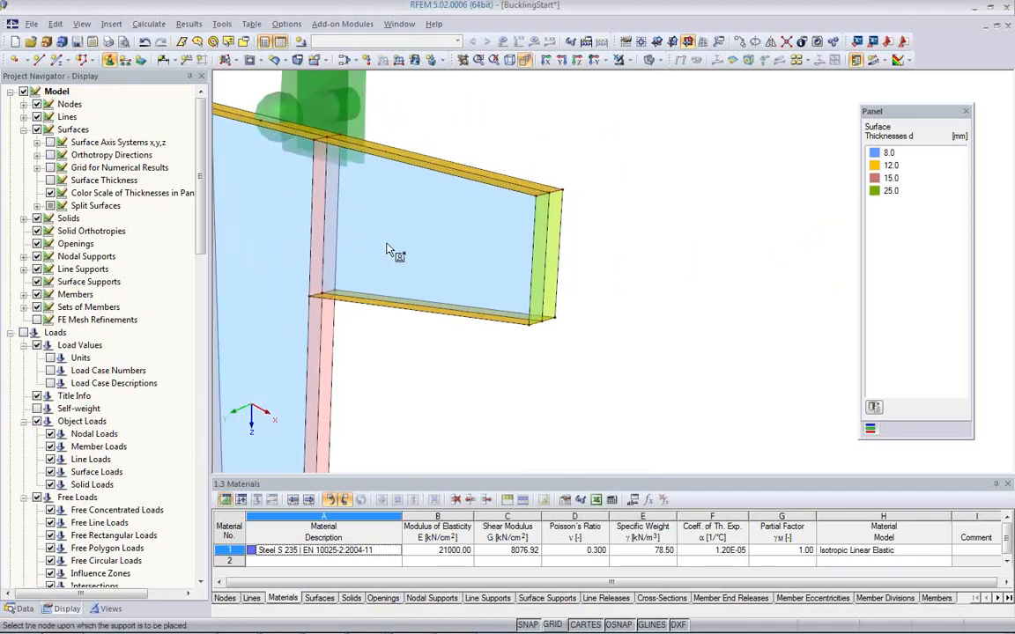
{"action": "scroll", "coordinate": [458, 249], "scroll_direction": "up", "scroll_amount": 2}
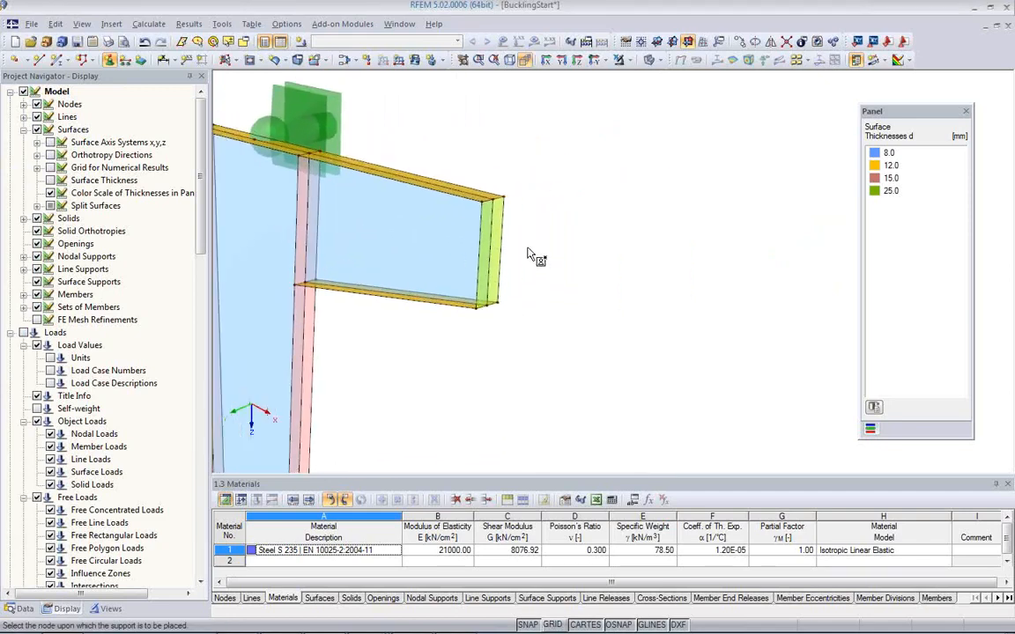
{"action": "left_click", "coordinate": [502, 191]}
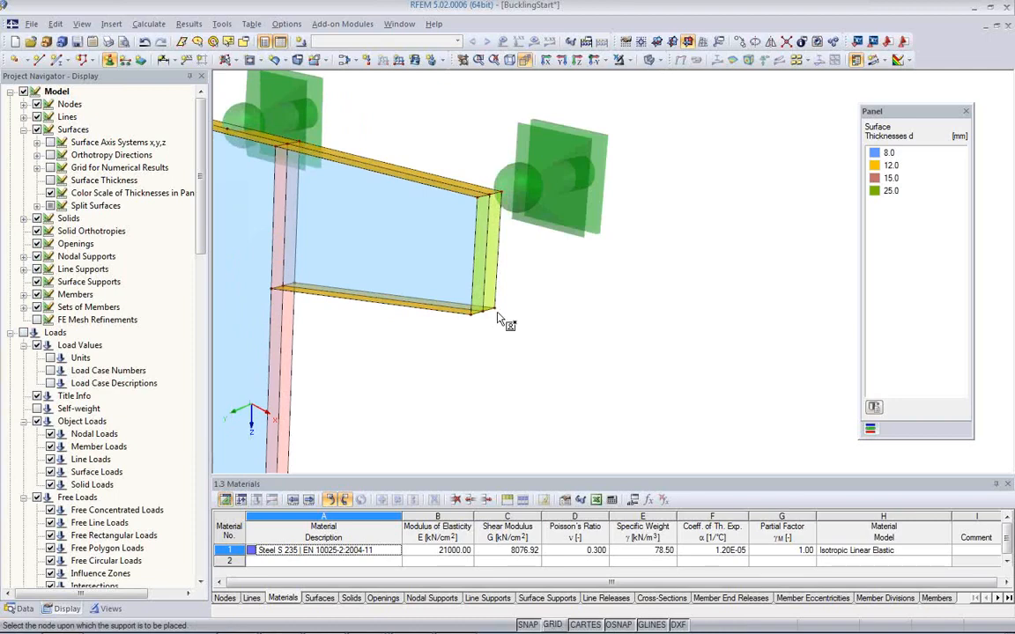
{"action": "left_click", "coordinate": [495, 309]}
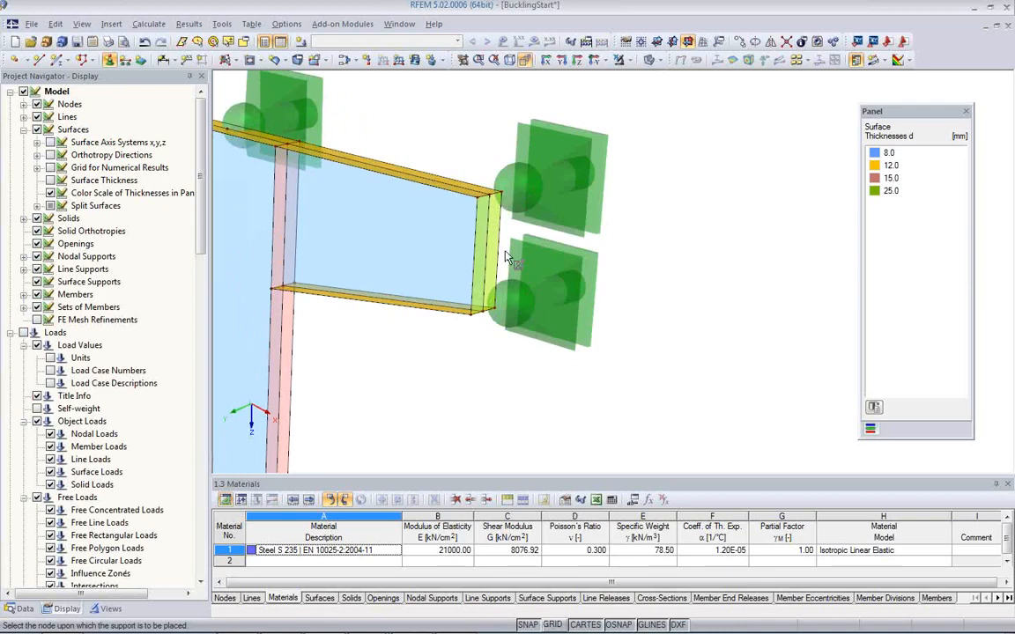
{"action": "key", "text": "Escape"}
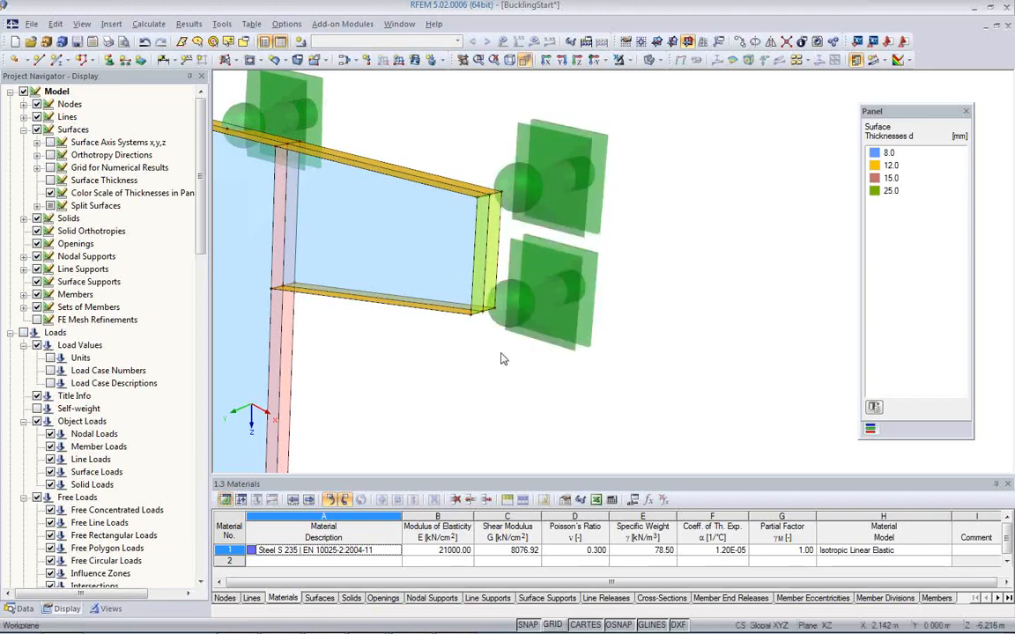
- Decrease the display size of the nodal support symbols by two steps
{"action": "right_click", "coordinate": [561, 322]}
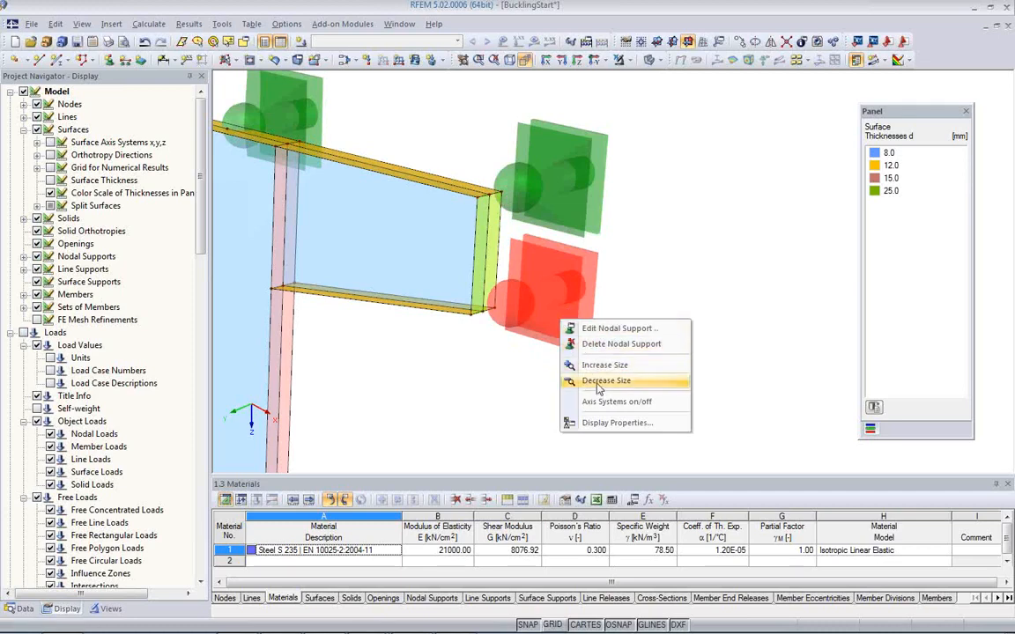
{"action": "left_click", "coordinate": [599, 382]}
{"action": "right_click", "coordinate": [541, 315]}
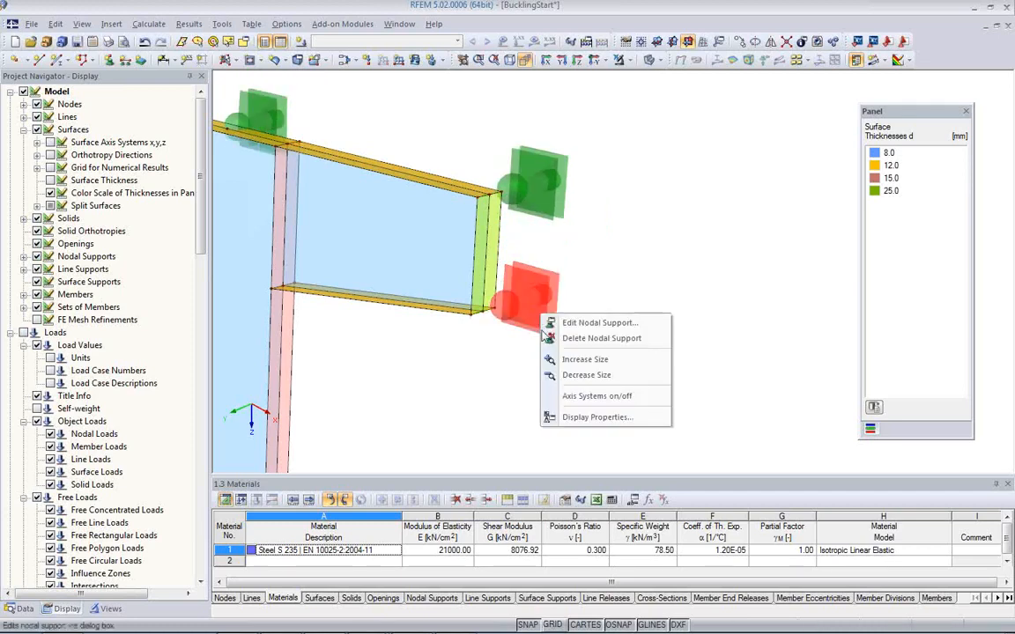
{"action": "left_click", "coordinate": [572, 376]}
{"action": "middle_click_drag", "start_coordinate": [430, 339], "coordinate": [546, 350]}
{"action": "scroll", "coordinate": [546, 350], "scroll_direction": "down", "scroll_amount": 2}
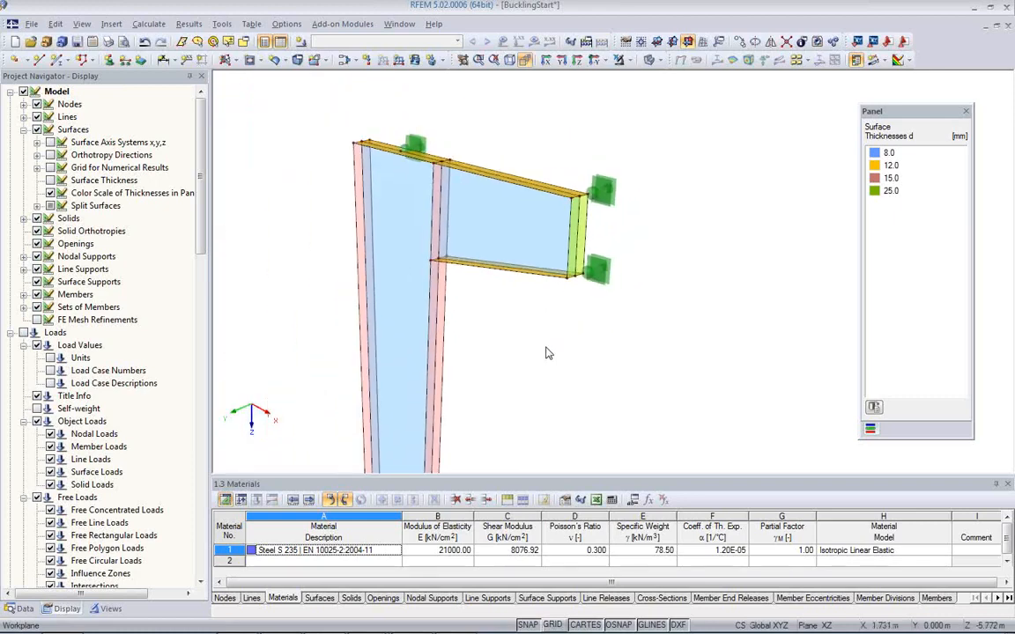
{"action": "right_click", "coordinate": [523, 345]}
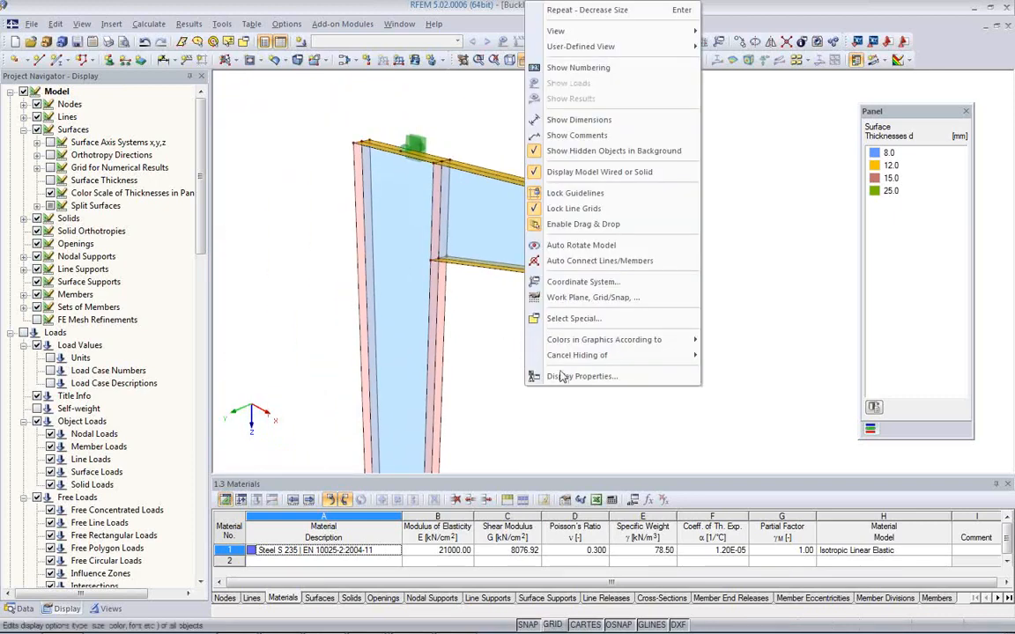
{"action": "left_click", "coordinate": [480, 361]}
- Assign the existing nodal support type 1 to intermediate node 26 on the column's inner flange
{"action": "scroll", "coordinate": [490, 352], "scroll_direction": "down", "scroll_amount": 1}
{"action": "middle_click_drag", "start_coordinate": [489, 350], "coordinate": [420, 244]}
{"action": "scroll", "coordinate": [420, 246], "scroll_direction": "down", "scroll_amount": 1}
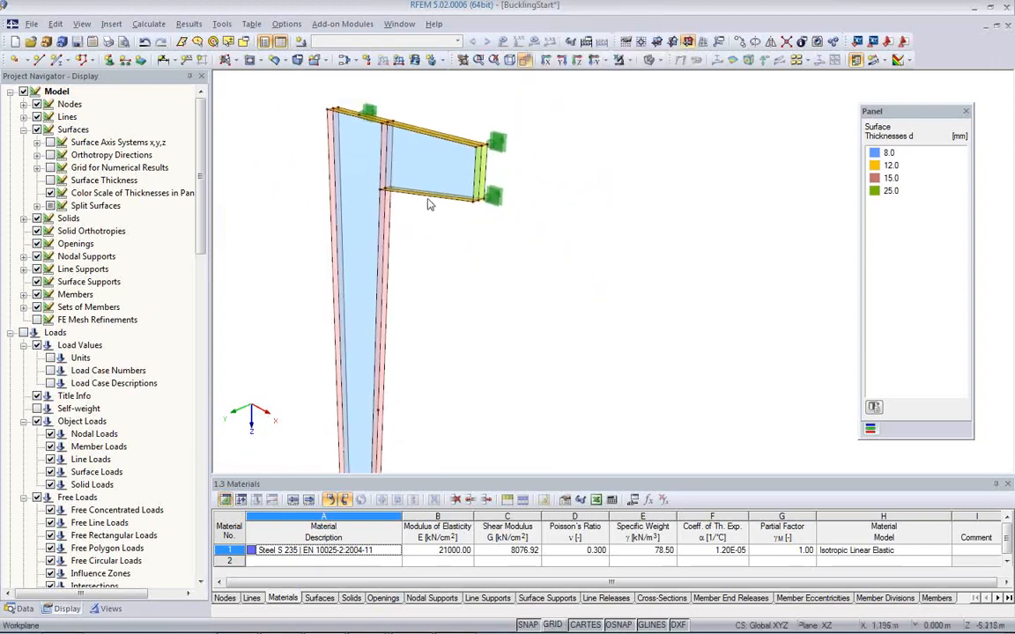
{"action": "scroll", "coordinate": [427, 291], "scroll_direction": "up", "scroll_amount": 3}
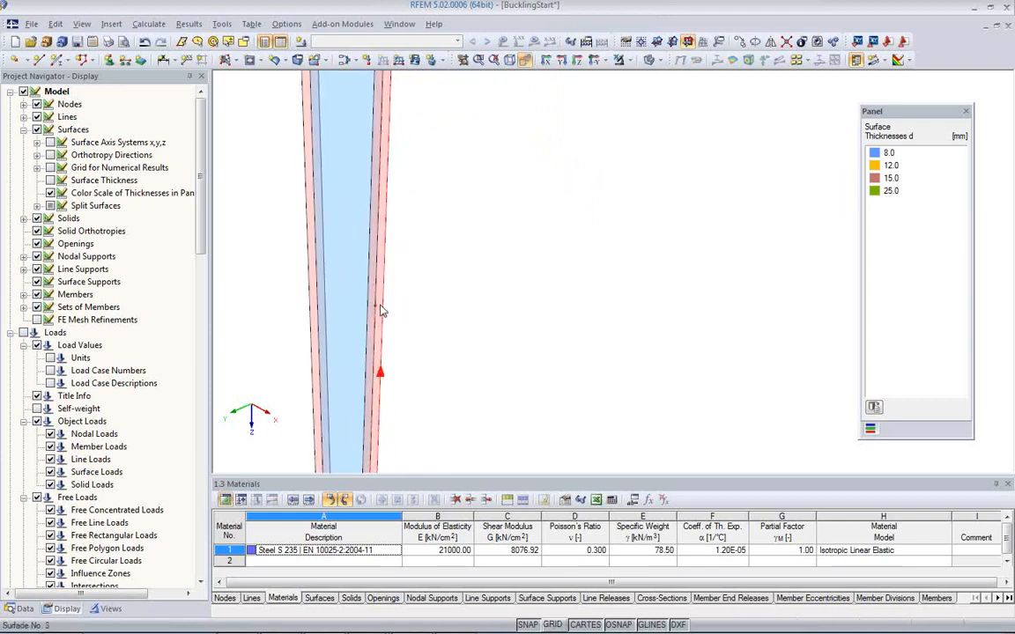
{"action": "left_click", "coordinate": [107, 59]}
{"action": "left_click", "coordinate": [450, 220]}
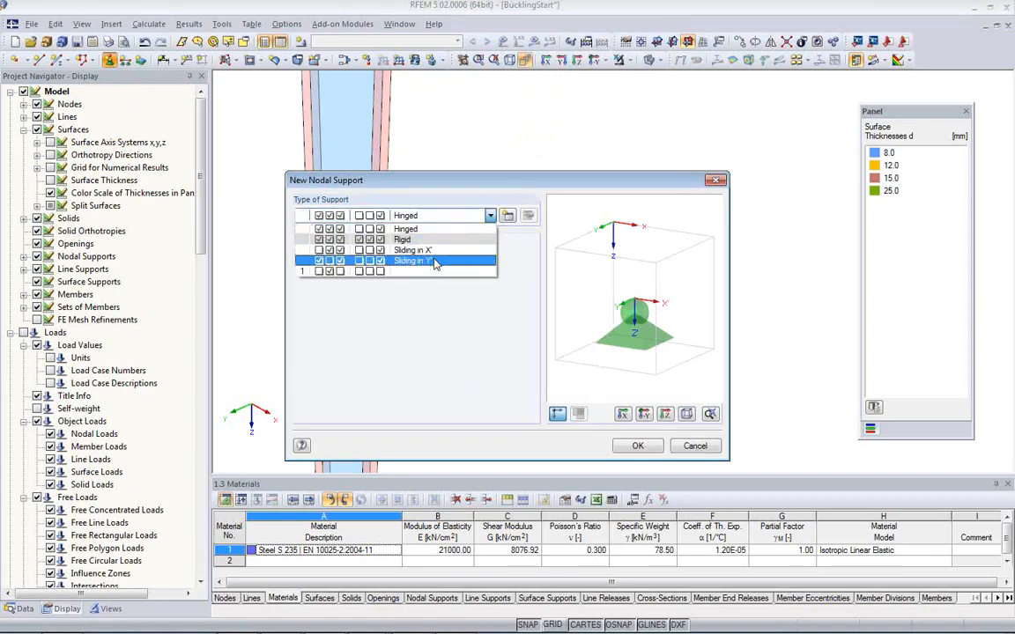
{"action": "left_click", "coordinate": [388, 247]}
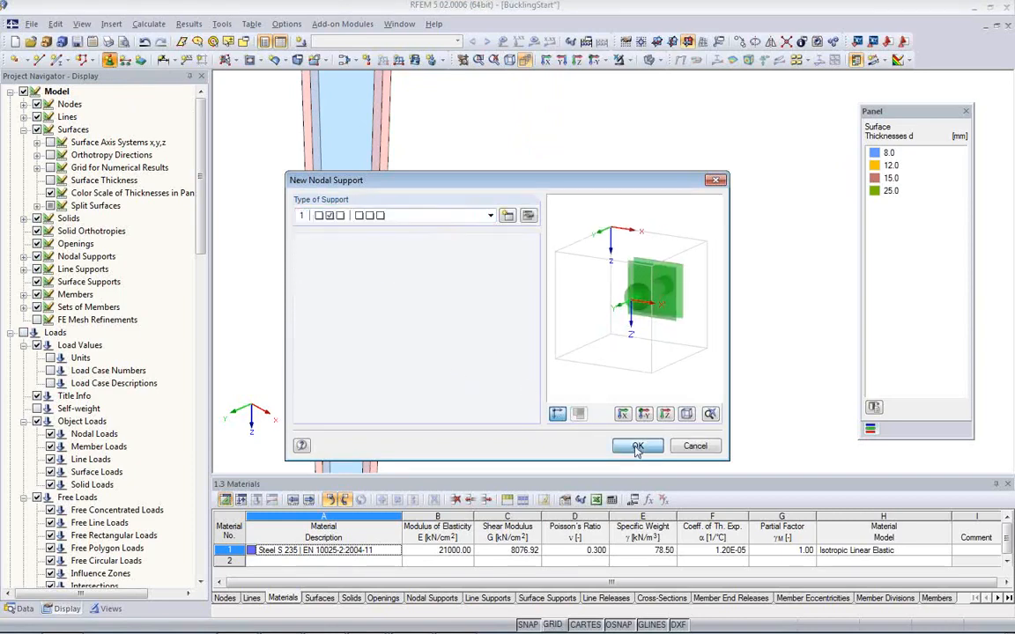
{"action": "left_click", "coordinate": [638, 445]}
{"action": "left_click", "coordinate": [379, 304]}
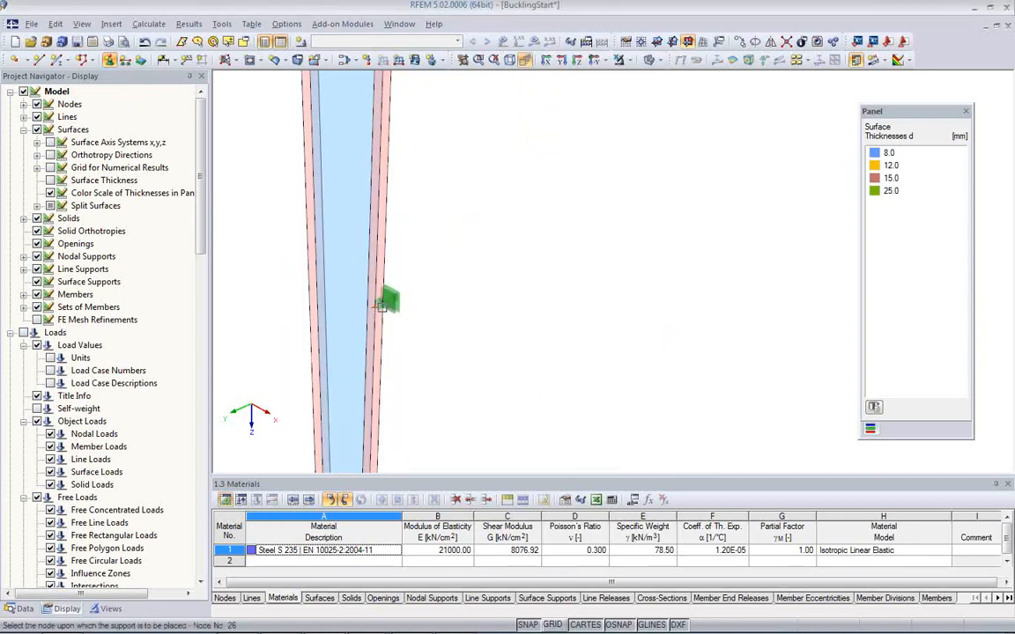
- Decrease the display size of the line support symbols at the column base by one step
{"action": "scroll", "coordinate": [468, 317], "scroll_direction": "down", "scroll_amount": 3}
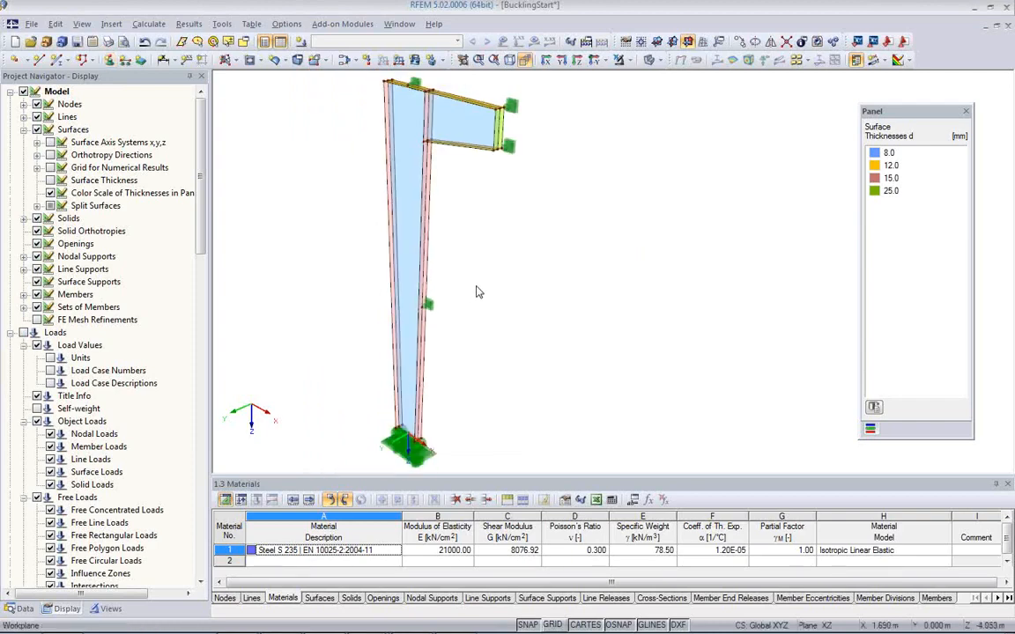
{"action": "right_click", "coordinate": [428, 457]}
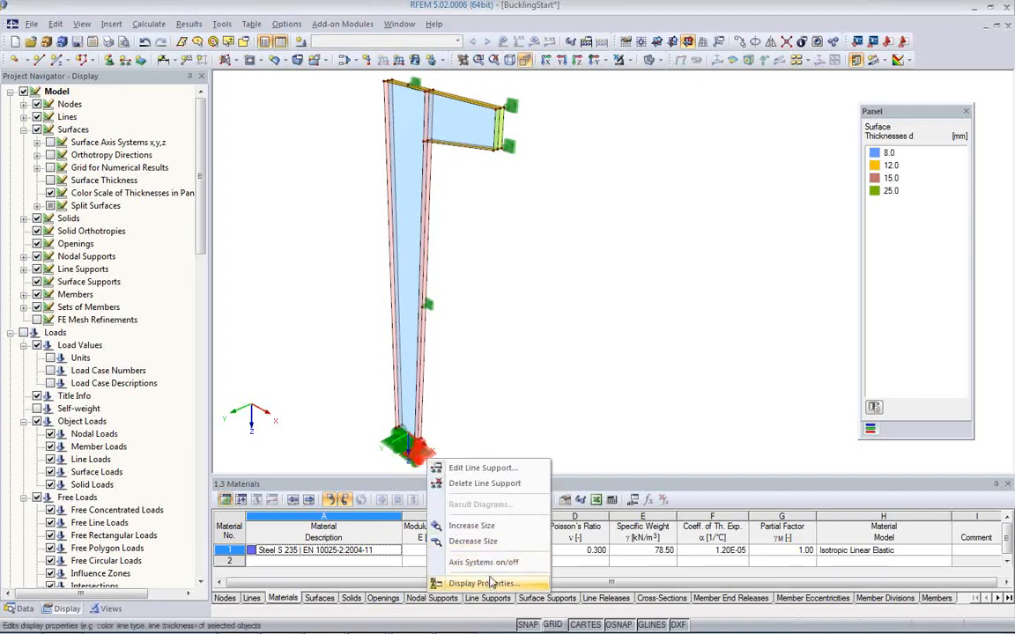
{"action": "left_click", "coordinate": [473, 541]}
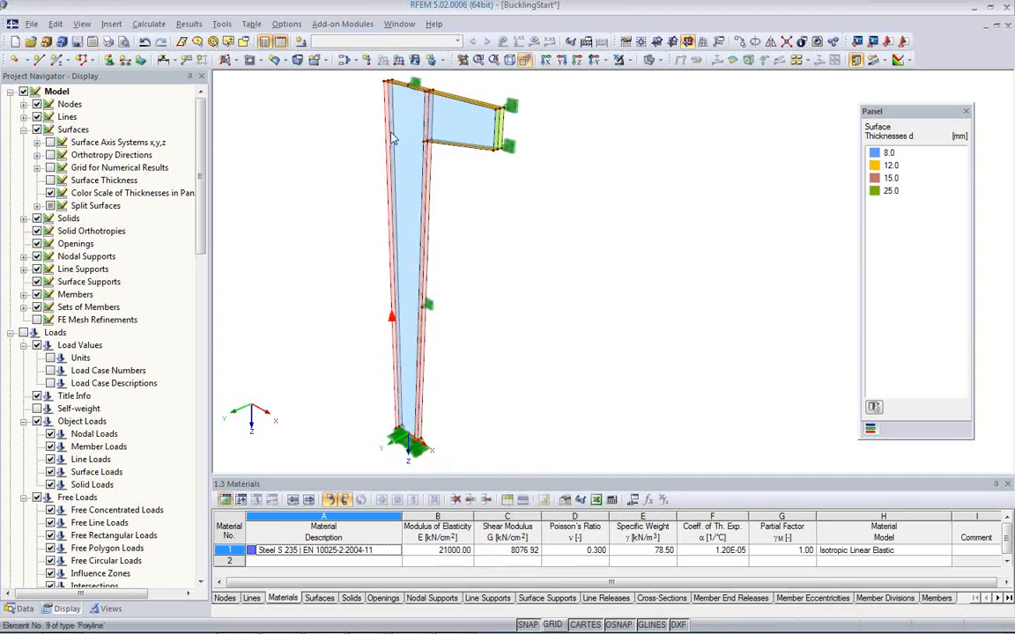
- Examine the whole frame with its nodal supports and the line supports at the column base
{"action": "middle_click_drag", "start_coordinate": [468, 217], "coordinate": [502, 315]}
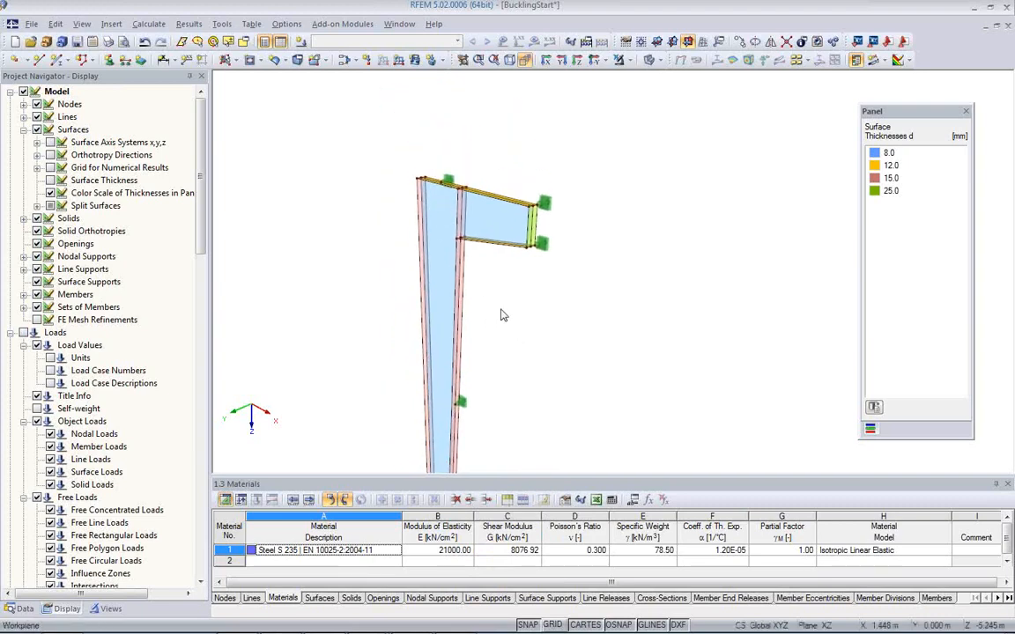
{"action": "scroll", "coordinate": [502, 316], "scroll_direction": "up", "scroll_amount": 2}
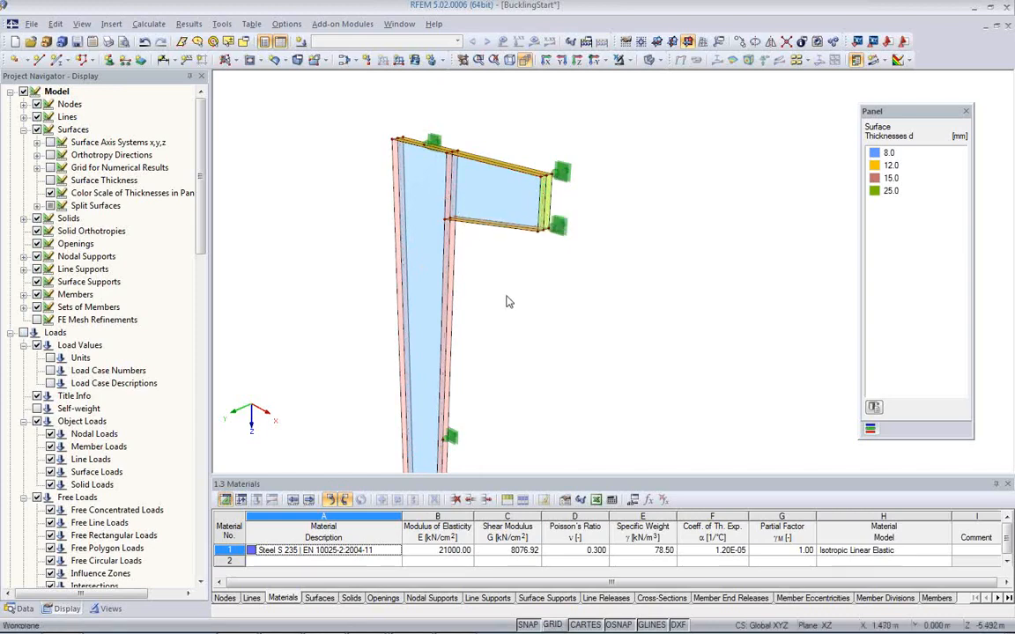
{"action": "middle_click_drag", "start_coordinate": [524, 314], "coordinate": [441, 283]}
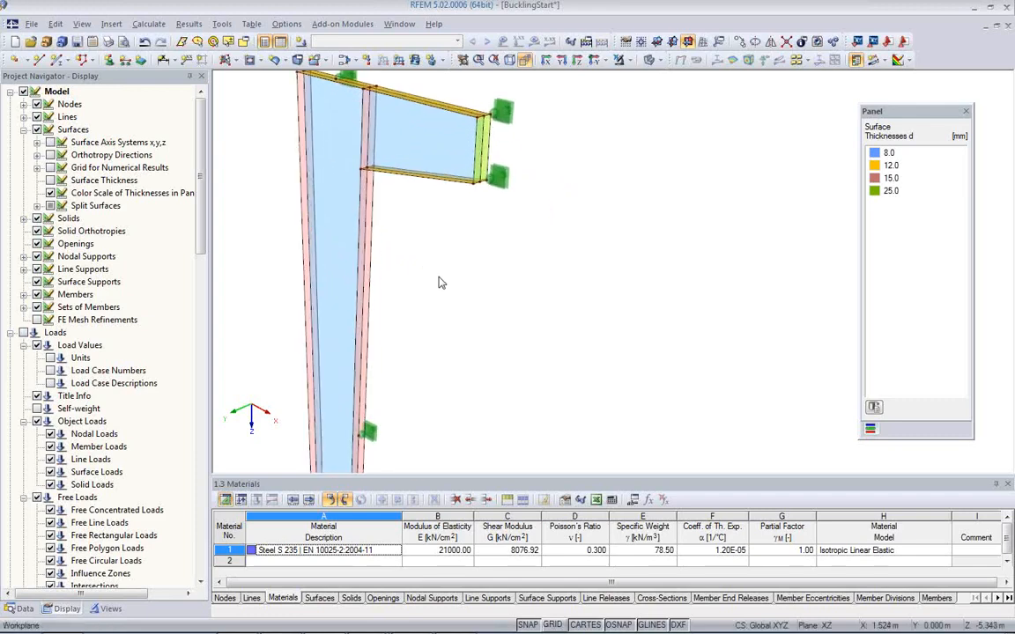
{"action": "middle_click_drag", "start_coordinate": [433, 277], "coordinate": [492, 330]}
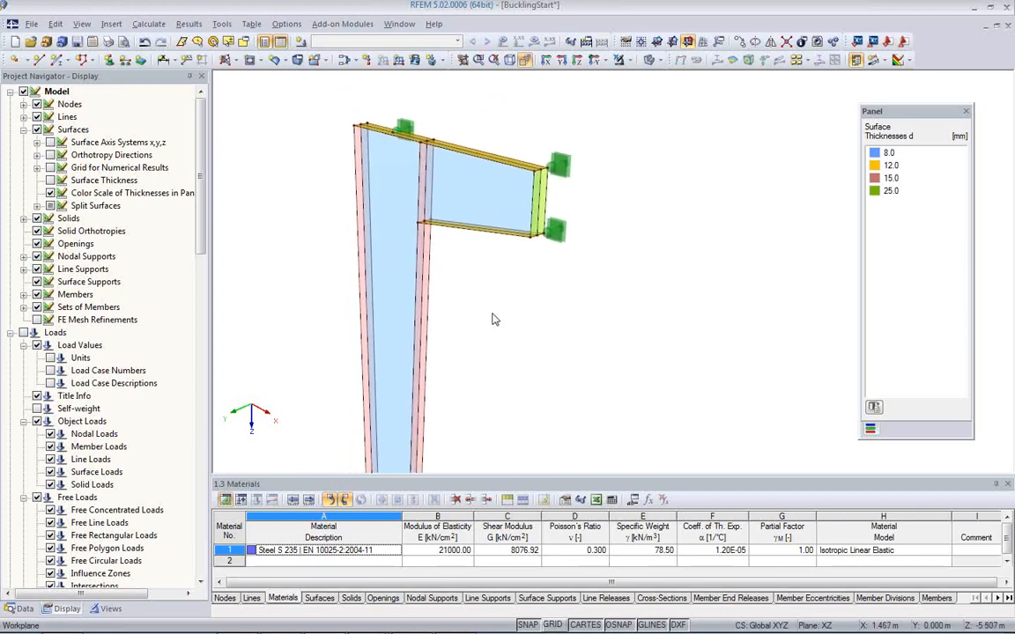
{"action": "scroll", "coordinate": [492, 315], "scroll_direction": "down", "scroll_amount": 1}
{"action": "middle_click_drag", "start_coordinate": [491, 316], "coordinate": [479, 201]}
{"action": "scroll", "coordinate": [478, 203], "scroll_direction": "down", "scroll_amount": 1}
{"action": "scroll", "coordinate": [480, 207], "scroll_direction": "down", "scroll_amount": 1}
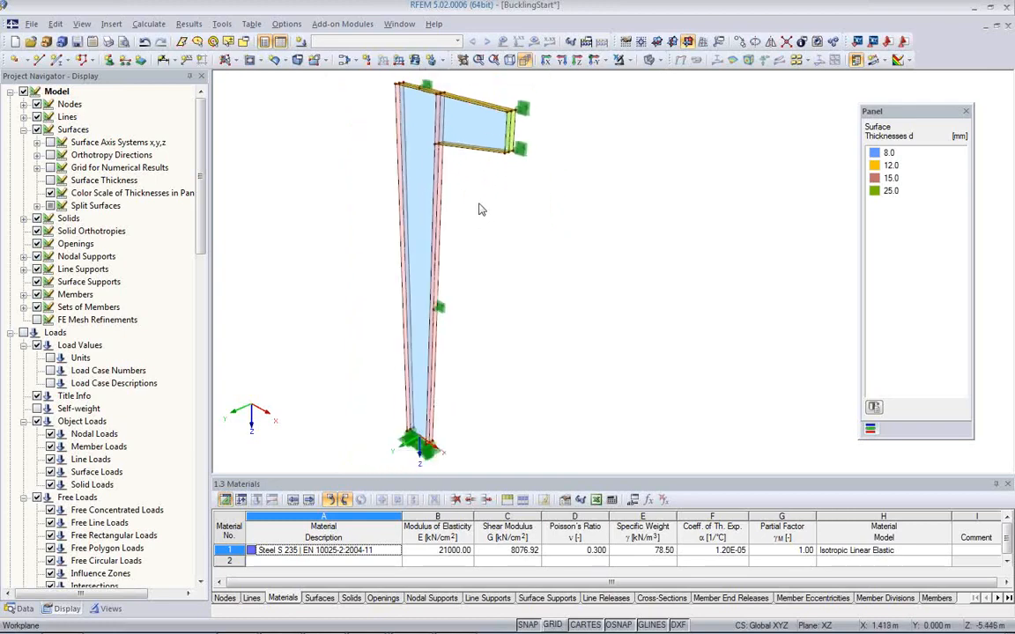
- Show the dimensions and add a linear length dimension from node 27 to the end plate's upper supported corner, offset about -1.67 m
{"action": "right_click", "coordinate": [297, 301]}
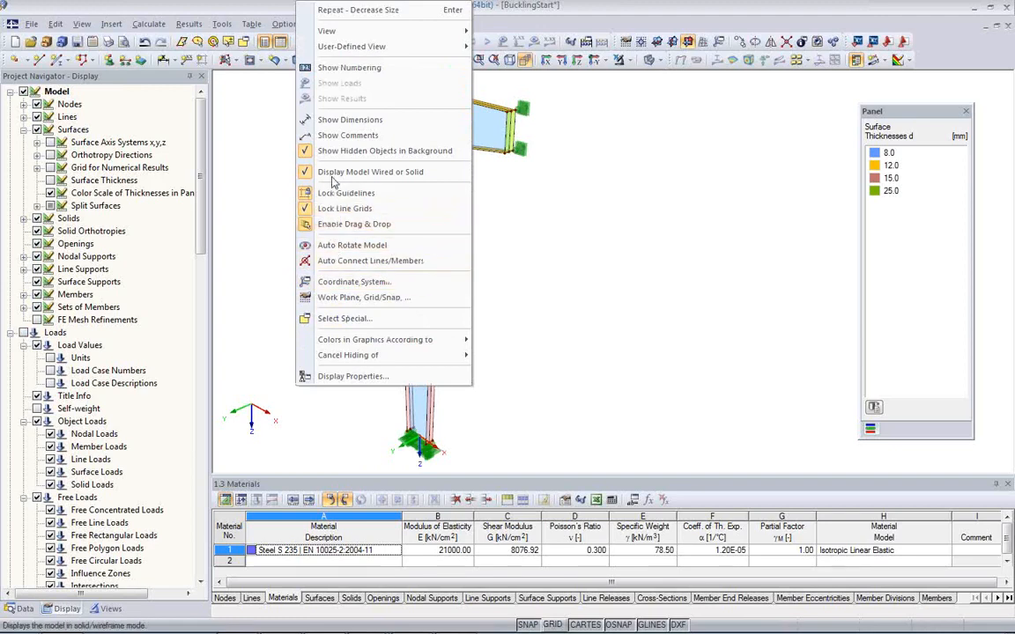
{"action": "left_click", "coordinate": [342, 121]}
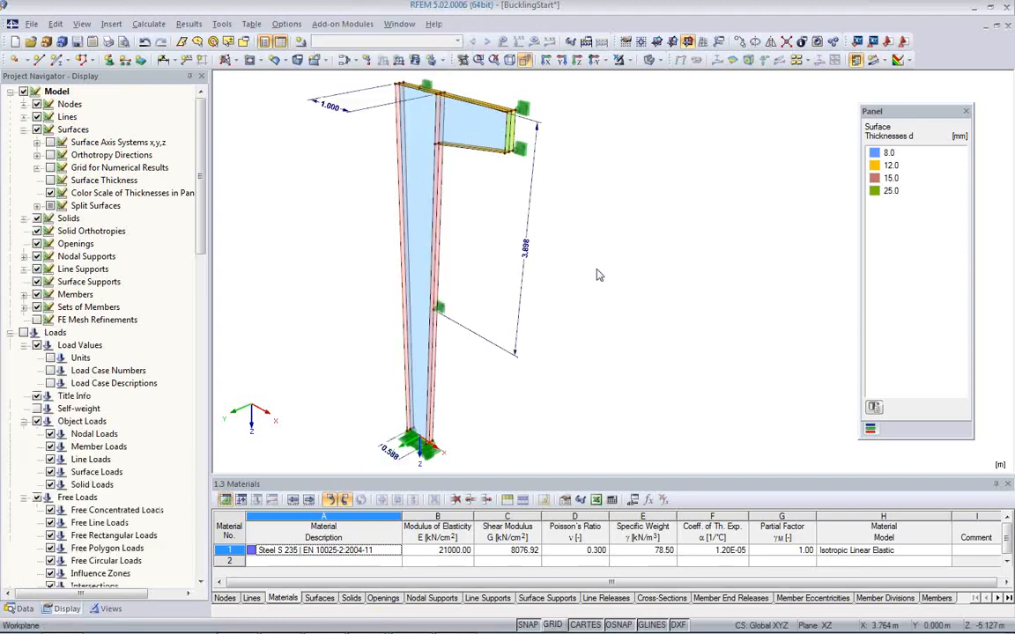
{"action": "scroll", "coordinate": [579, 328], "scroll_direction": "up", "scroll_amount": 2}
{"action": "scroll", "coordinate": [432, 203], "scroll_direction": "up", "scroll_amount": 2}
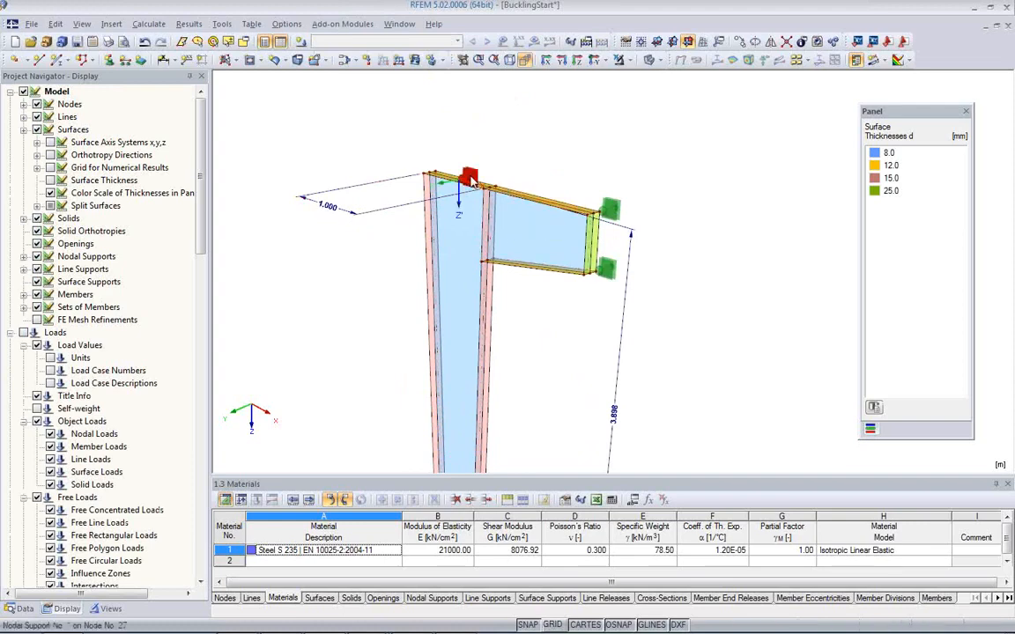
{"action": "left_click", "coordinate": [163, 59]}
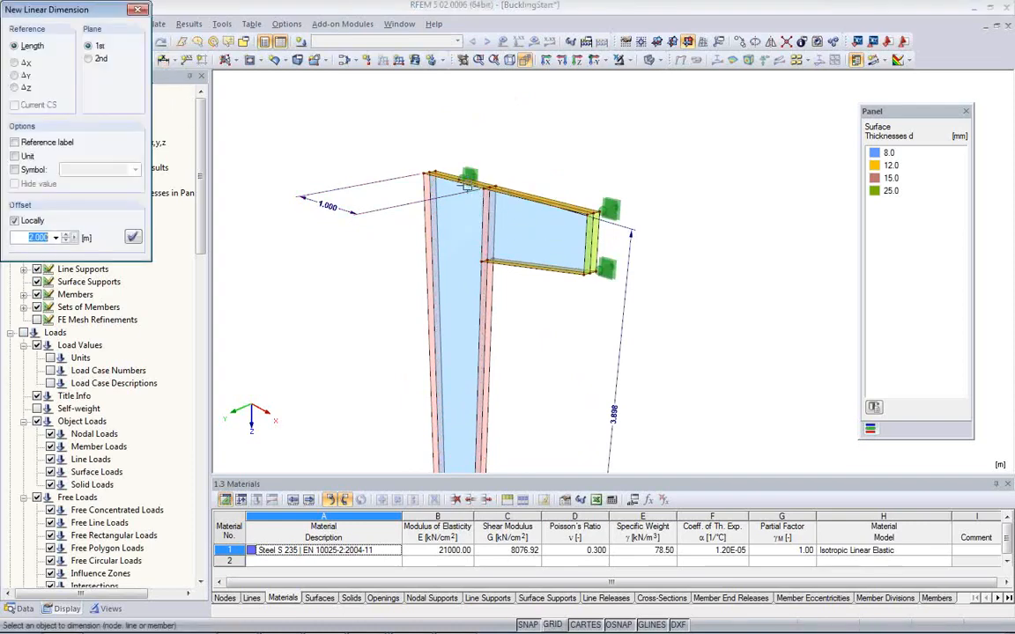
{"action": "left_click", "coordinate": [459, 179]}
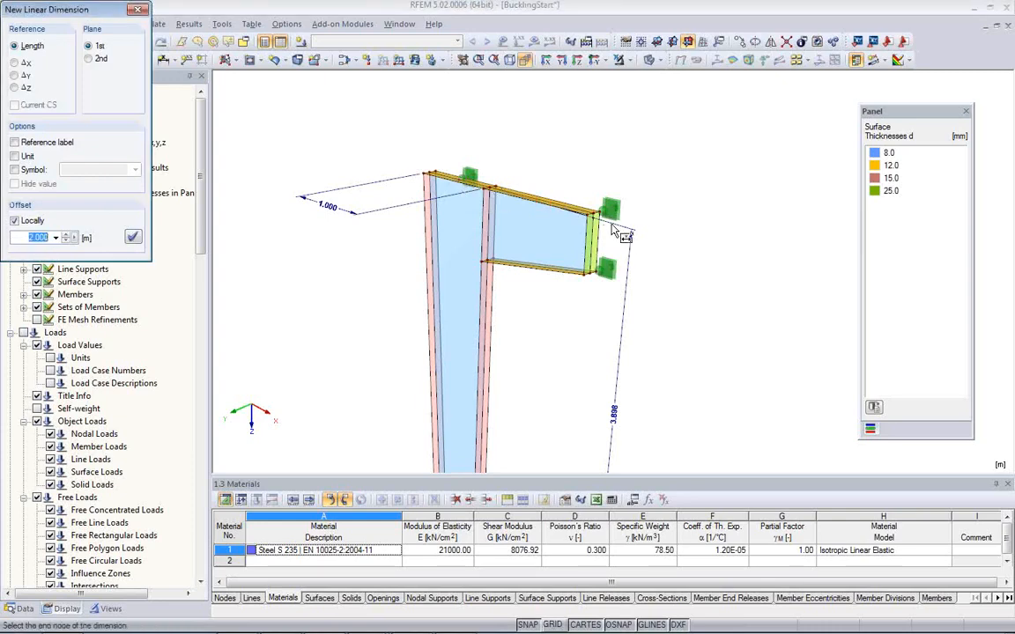
{"action": "left_click", "coordinate": [596, 211]}
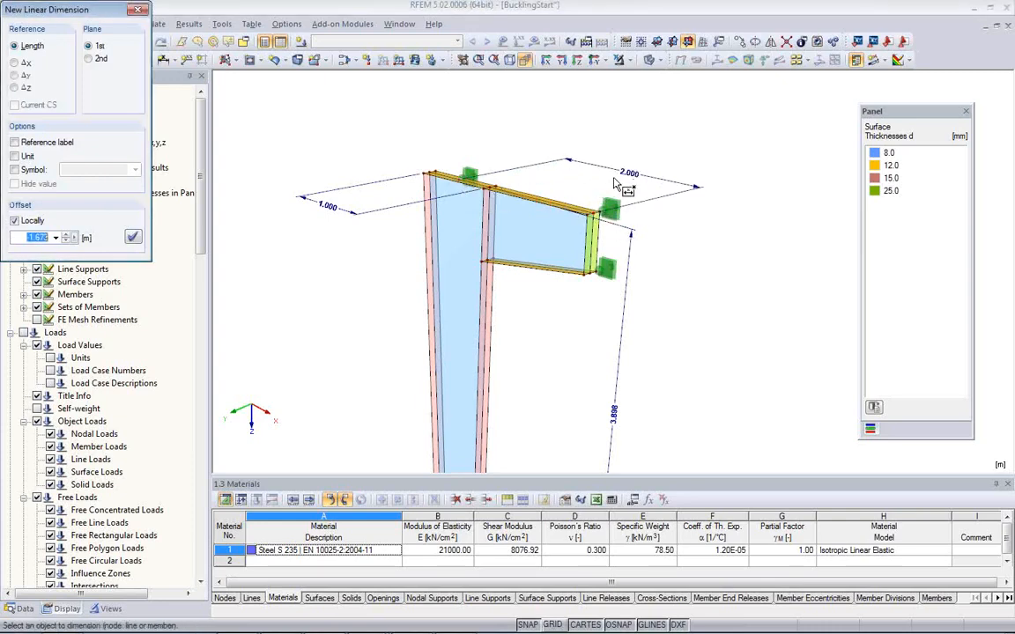
{"action": "left_click", "coordinate": [618, 196]}
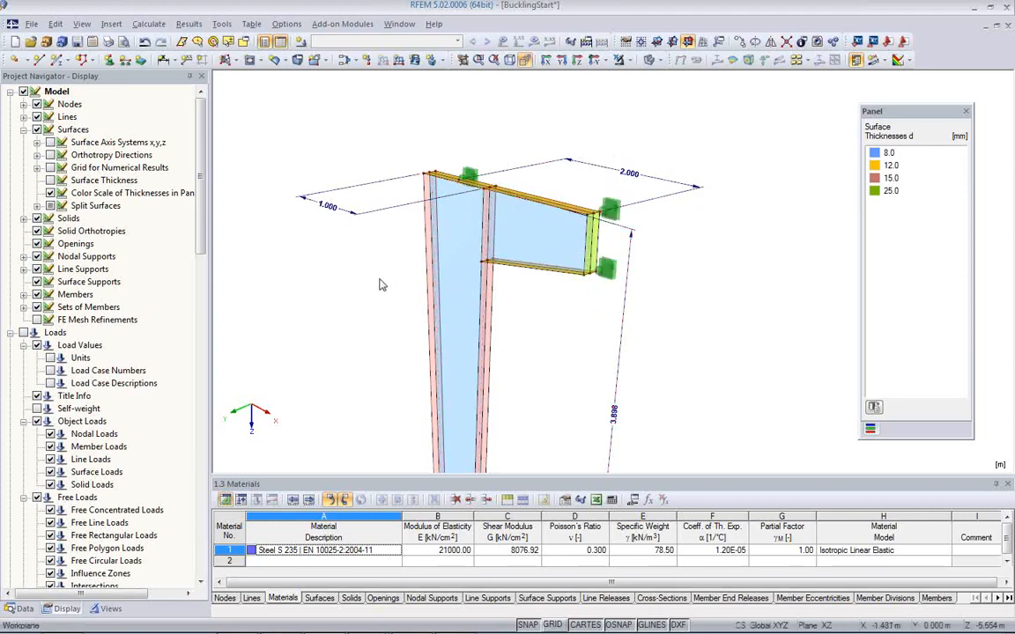
- Hide the dimensions in the model view
{"action": "scroll", "coordinate": [352, 222], "scroll_direction": "down", "scroll_amount": 5}
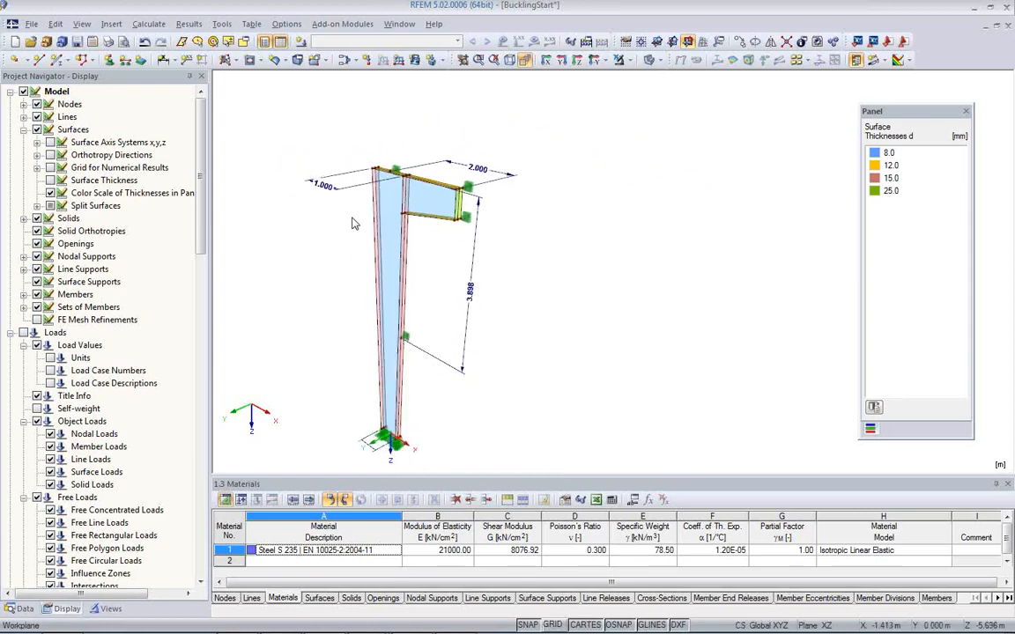
{"action": "scroll", "coordinate": [342, 274], "scroll_direction": "up", "scroll_amount": 1}
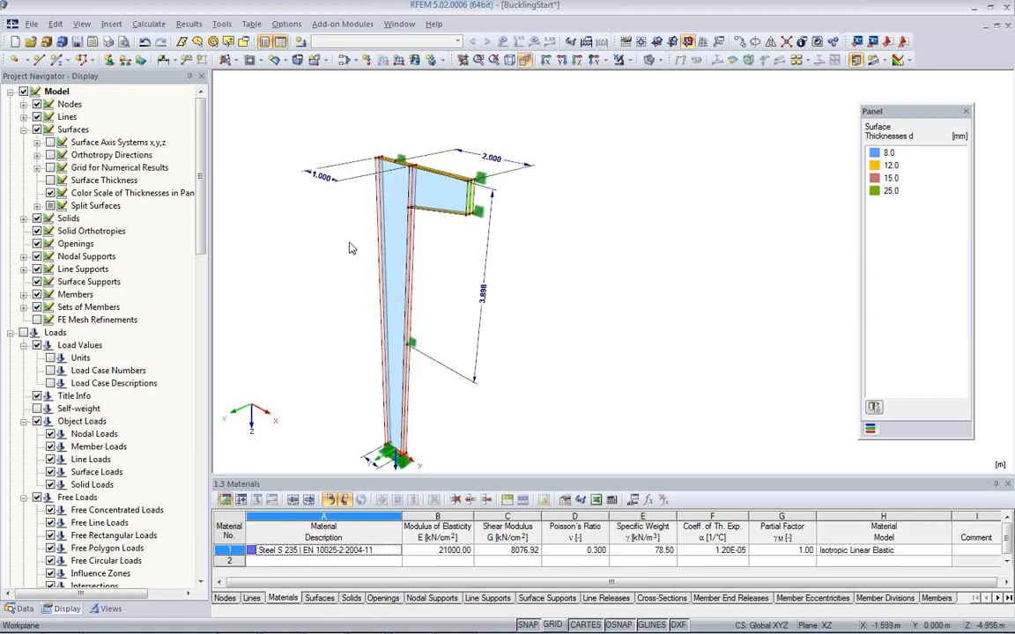
{"action": "right_click", "coordinate": [268, 190]}
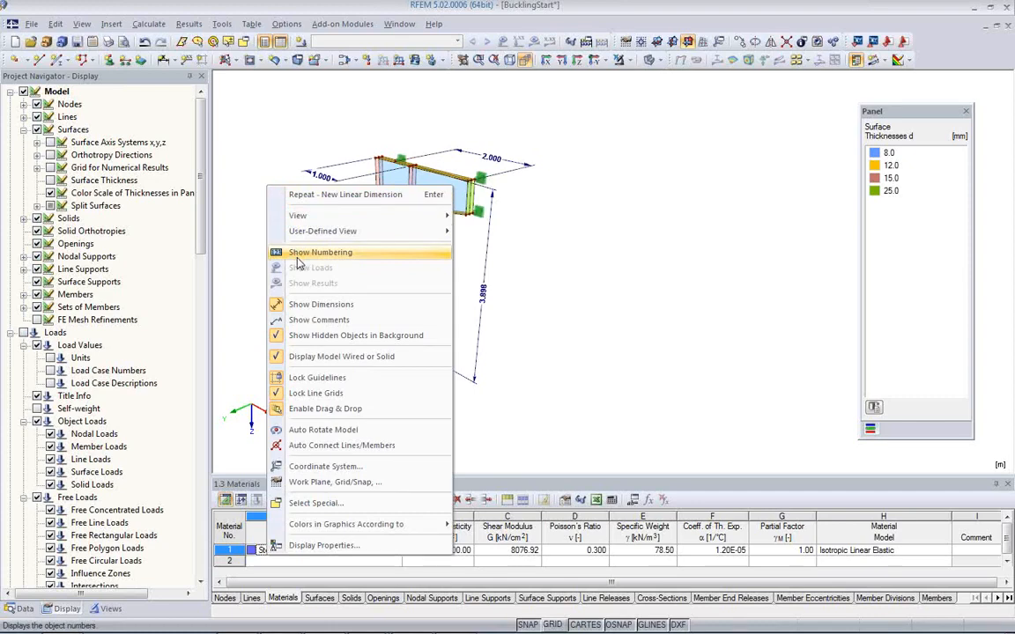
{"action": "left_click", "coordinate": [319, 304]}
- Examine the end plate's vertical lines and the nodal supports at its upper and lower corners
{"action": "scroll", "coordinate": [519, 246], "scroll_direction": "up", "scroll_amount": 1}
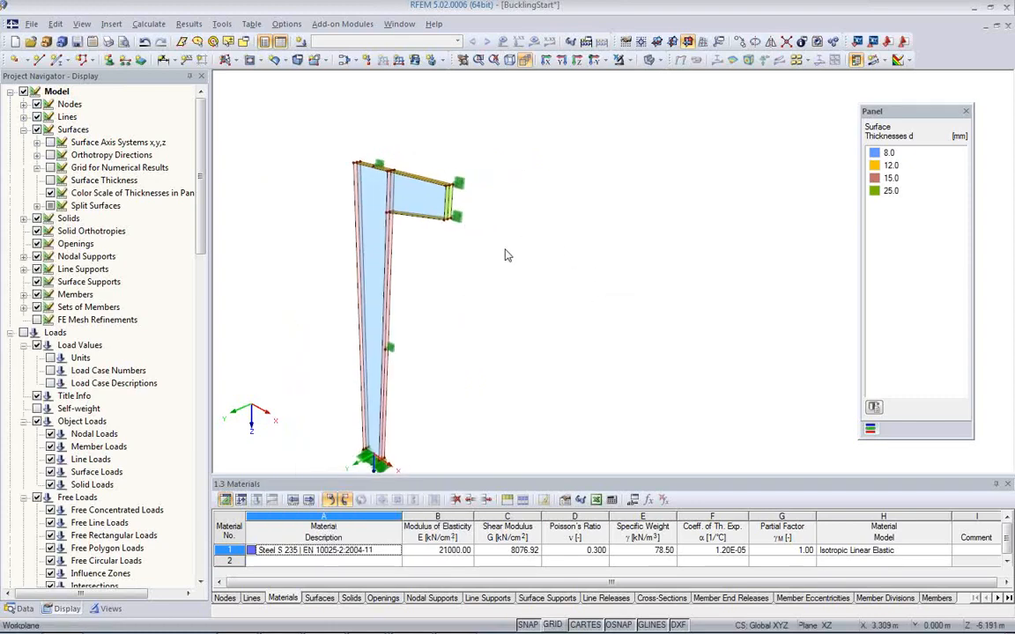
{"action": "scroll", "coordinate": [440, 249], "scroll_direction": "up", "scroll_amount": 2}
{"action": "scroll", "coordinate": [432, 245], "scroll_direction": "up", "scroll_amount": 1}
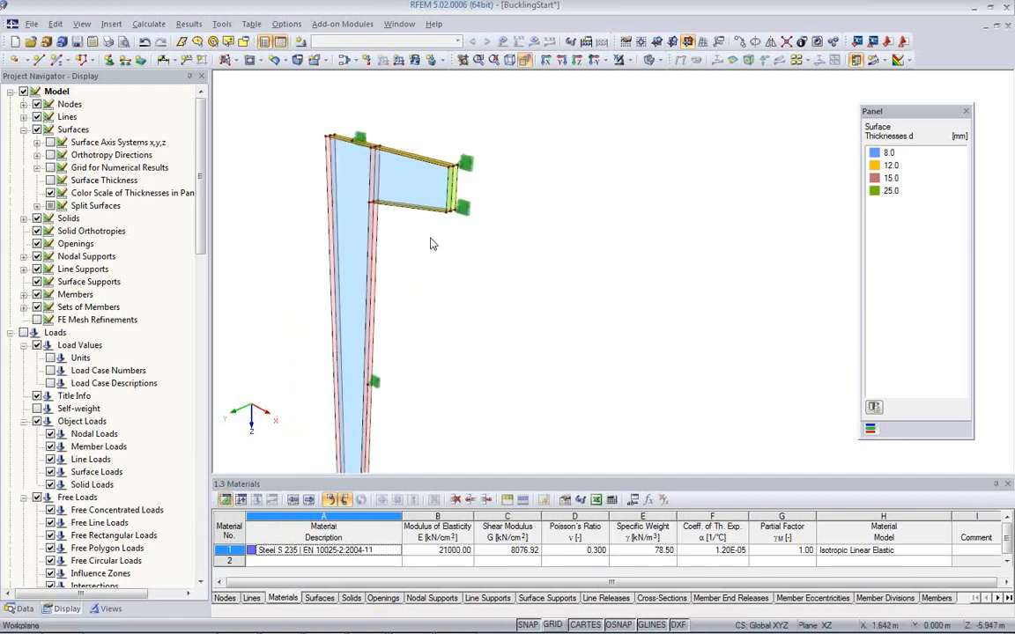
{"action": "scroll", "coordinate": [433, 239], "scroll_direction": "up", "scroll_amount": 3}
{"action": "middle_click_drag", "start_coordinate": [436, 242], "coordinate": [471, 331]}
{"action": "scroll", "coordinate": [481, 289], "scroll_direction": "up", "scroll_amount": 3}
{"action": "scroll", "coordinate": [482, 293], "scroll_direction": "up", "scroll_amount": 3}
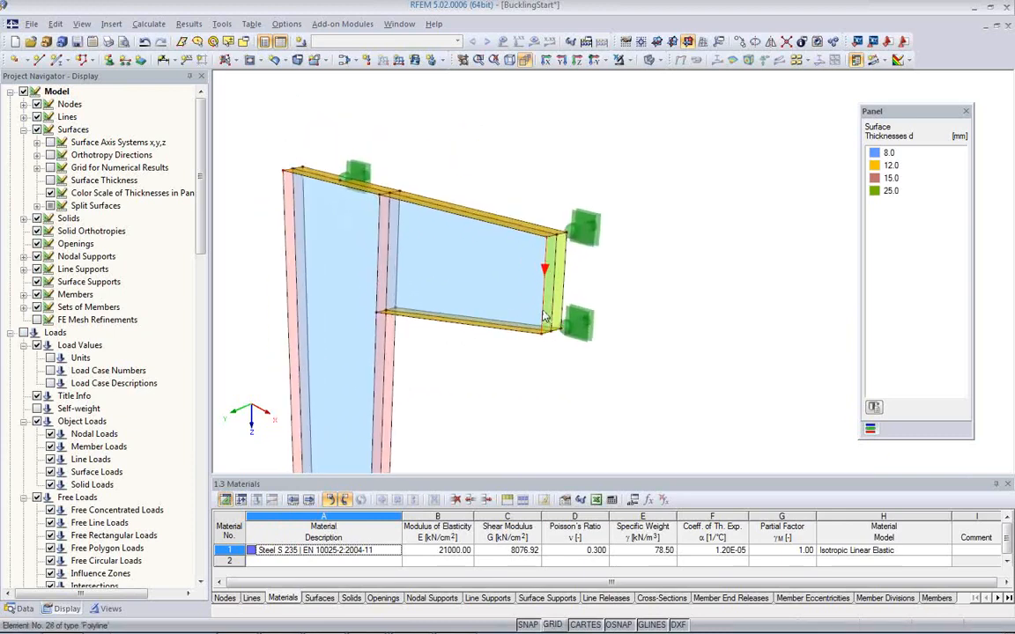
{"action": "scroll", "coordinate": [557, 304], "scroll_direction": "up", "scroll_amount": 1}
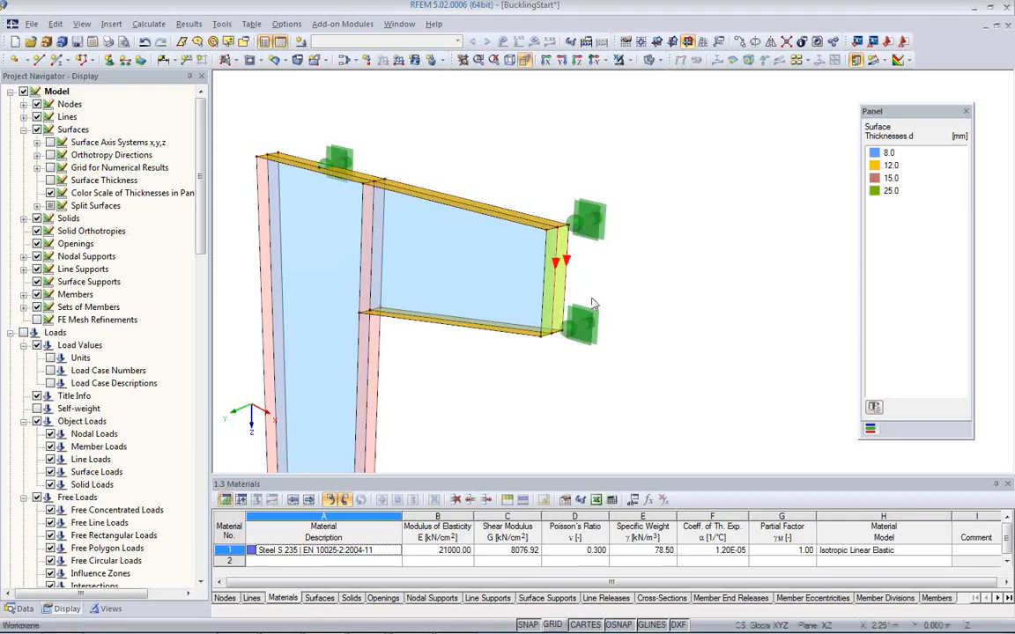
{"action": "middle_click_drag", "start_coordinate": [648, 341], "coordinate": [592, 329]}
{"action": "scroll", "coordinate": [527, 304], "scroll_direction": "up", "scroll_amount": 2}
{"action": "middle_click_drag", "start_coordinate": [543, 302], "coordinate": [599, 301]}
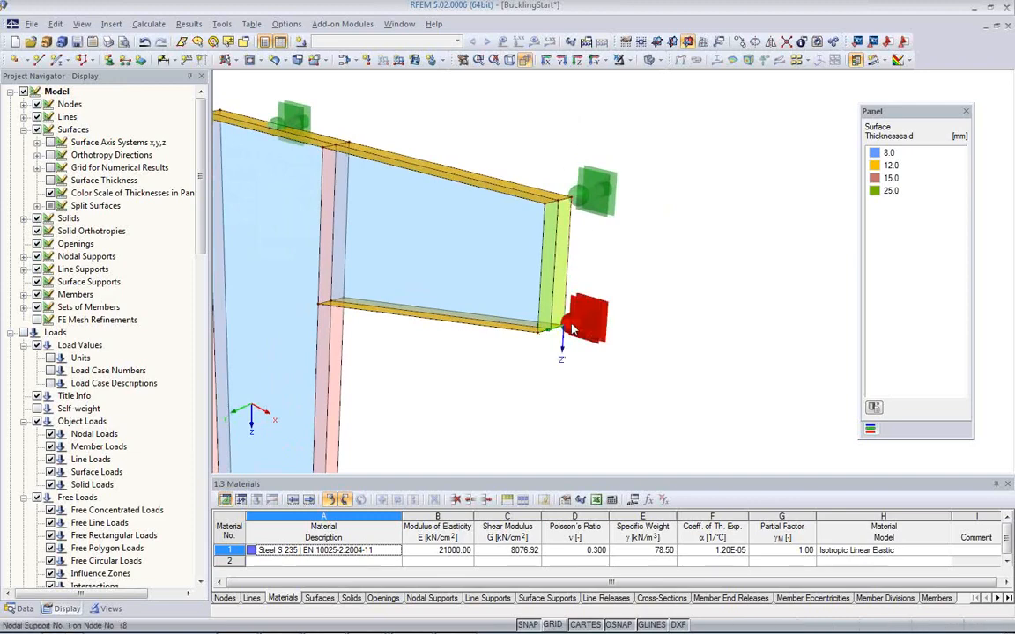
{"action": "scroll", "coordinate": [574, 331], "scroll_direction": "up", "scroll_amount": 1}
{"action": "scroll", "coordinate": [574, 331], "scroll_direction": "up", "scroll_amount": 1}
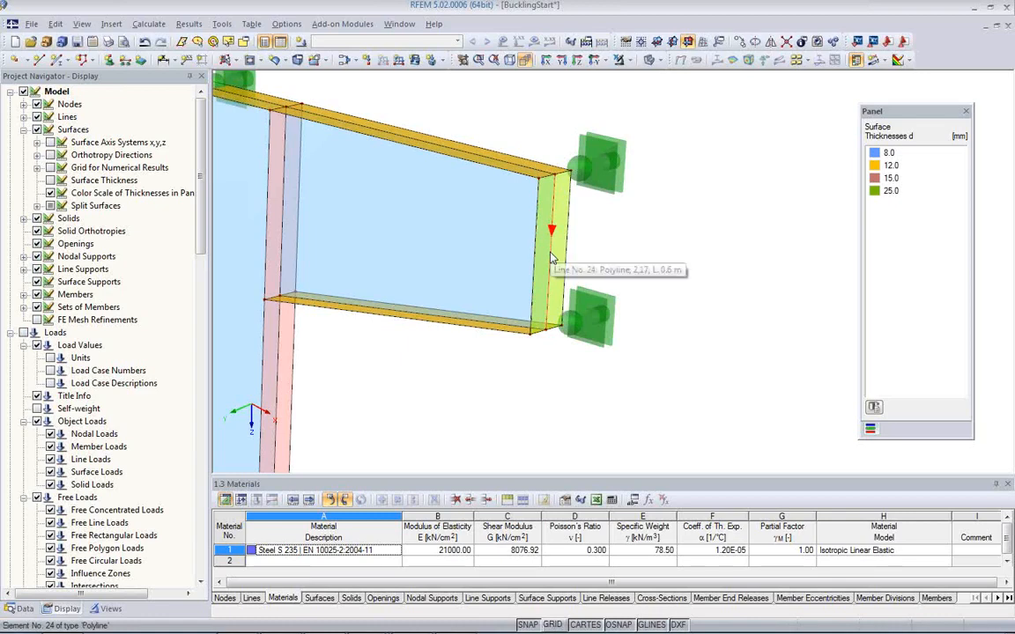
{"action": "scroll", "coordinate": [624, 337], "scroll_direction": "down", "scroll_amount": 3}
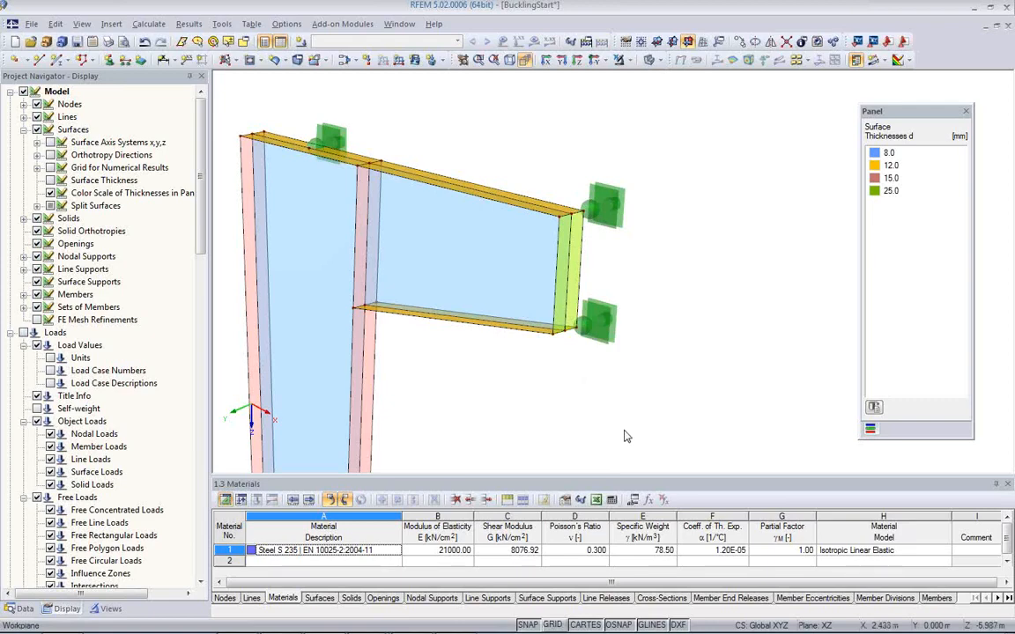
- Create load case LC1 described as Design Load, with self-weight inactive and geometrically linear static analysis
{"action": "left_click", "coordinate": [301, 42]}
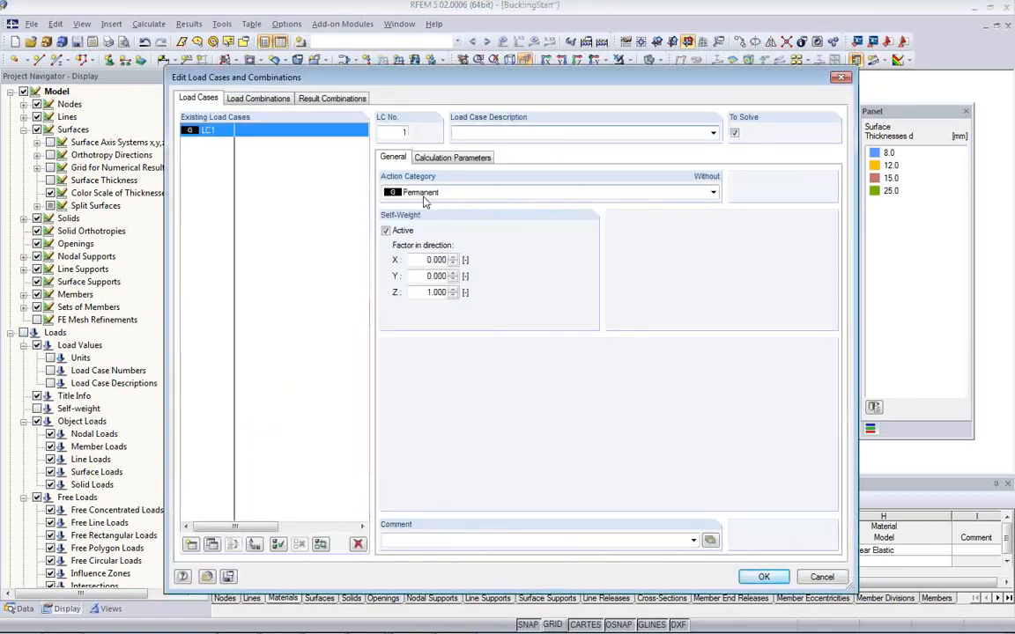
{"action": "left_click", "coordinate": [386, 231]}
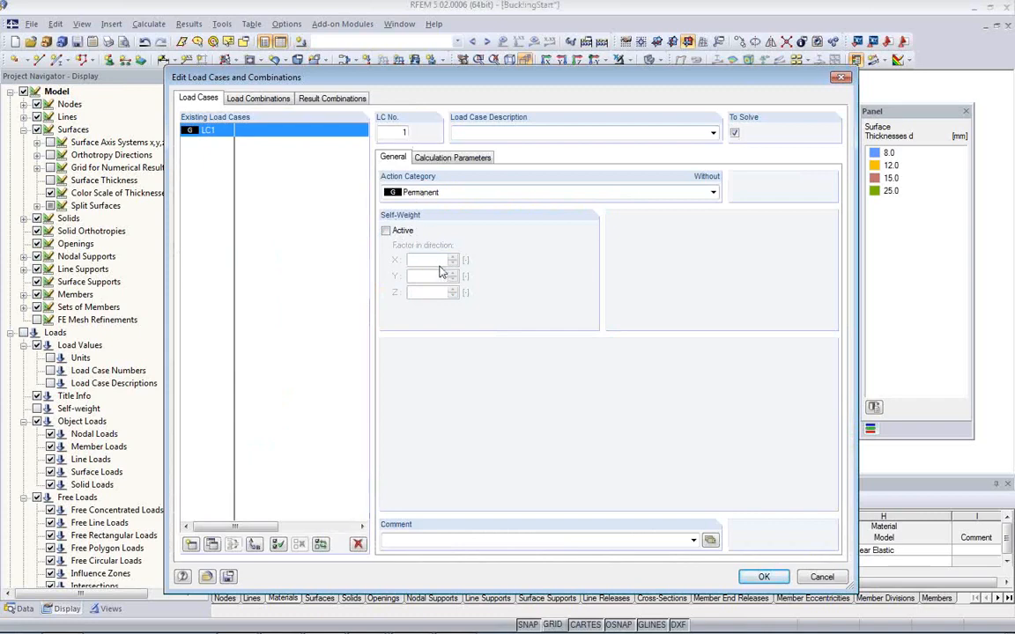
{"action": "left_click", "coordinate": [419, 157]}
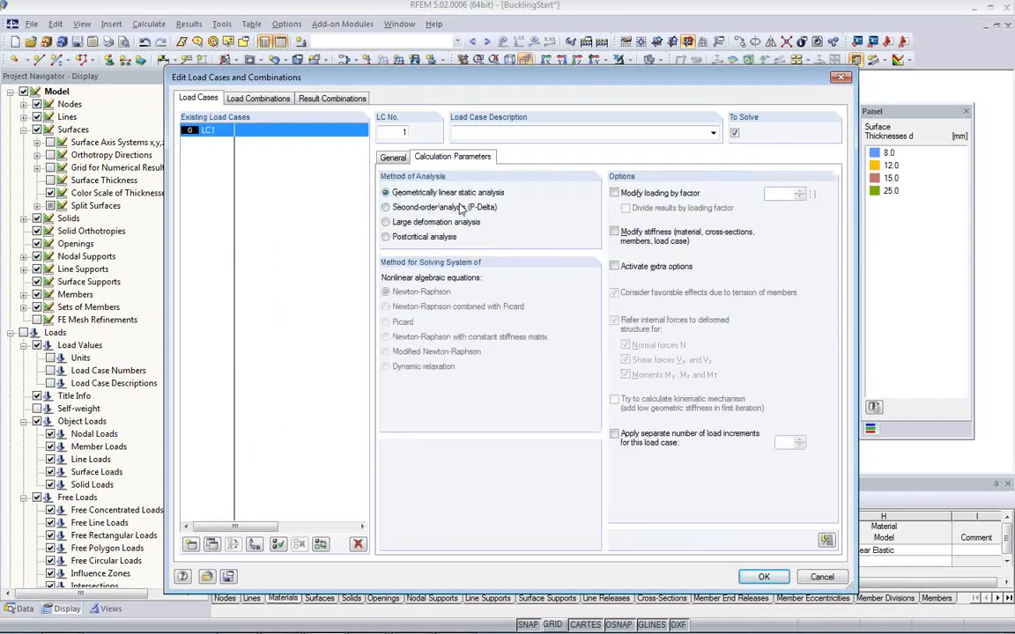
{"action": "left_click", "coordinate": [474, 133]}
{"action": "type", "text": "Design Load"}
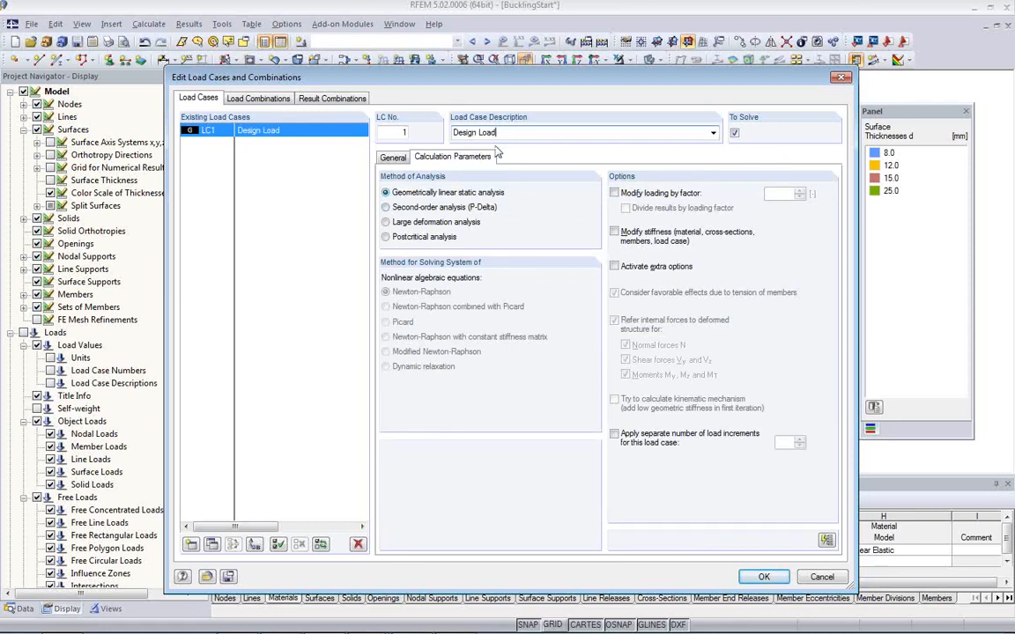
{"action": "left_click", "coordinate": [764, 578]}
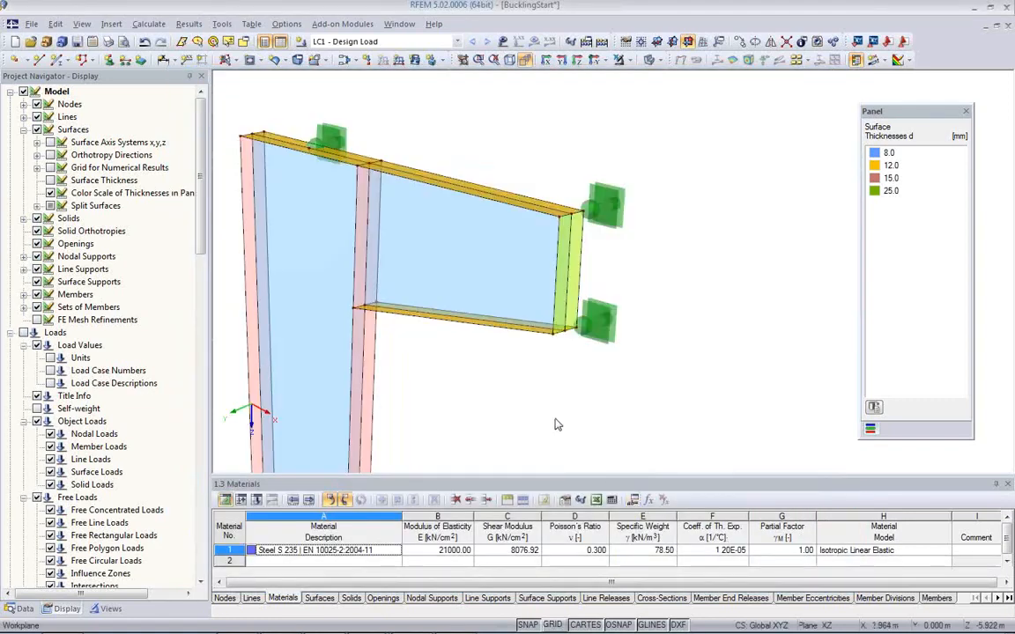
- Create a parameter named DesignLoad with unit type Force and a value of 180 kN
{"action": "scroll", "coordinate": [499, 370], "scroll_direction": "down", "scroll_amount": 3}
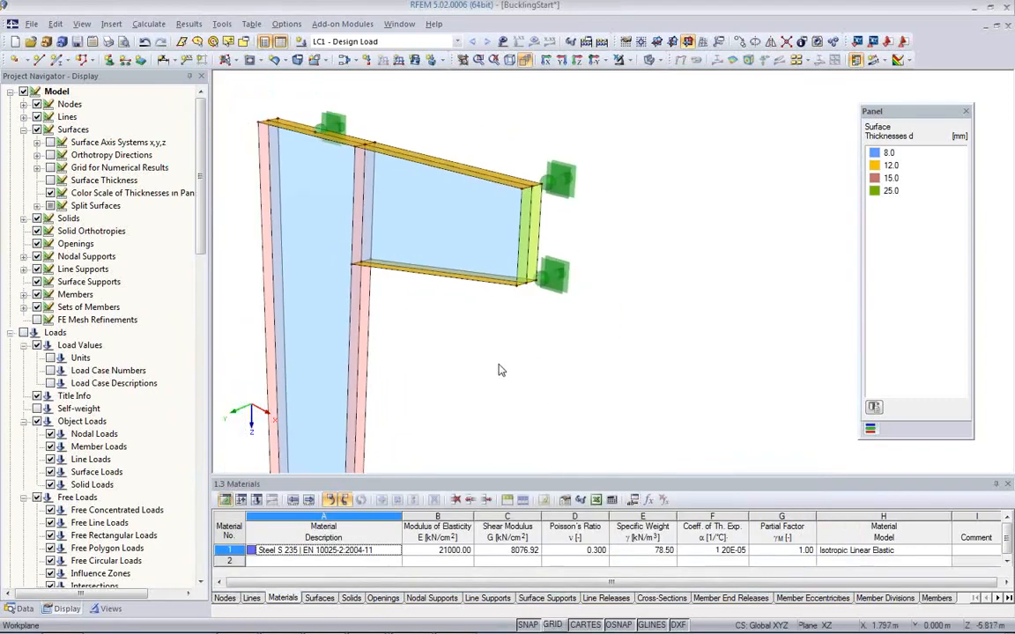
{"action": "left_click", "coordinate": [634, 500]}
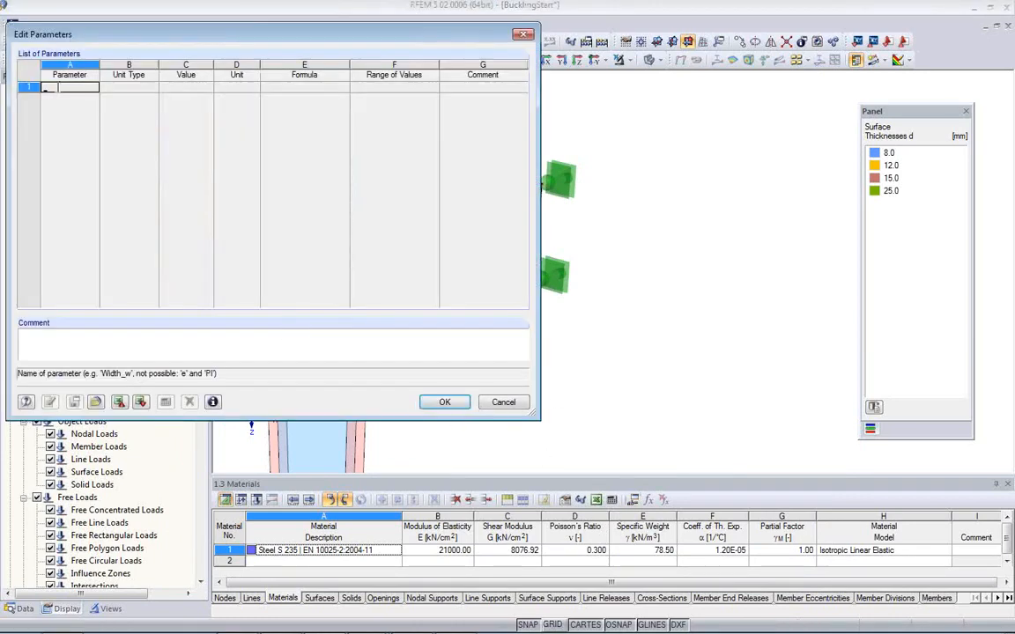
{"action": "type", "text": "De"}
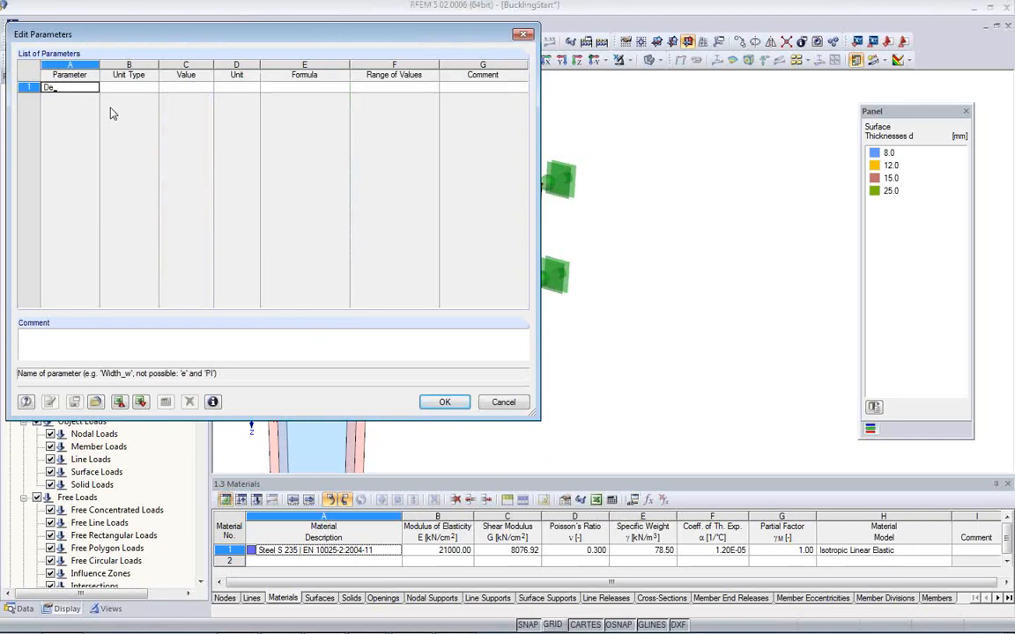
{"action": "type", "text": "sign Load"}
{"action": "left_click", "coordinate": [145, 88]}
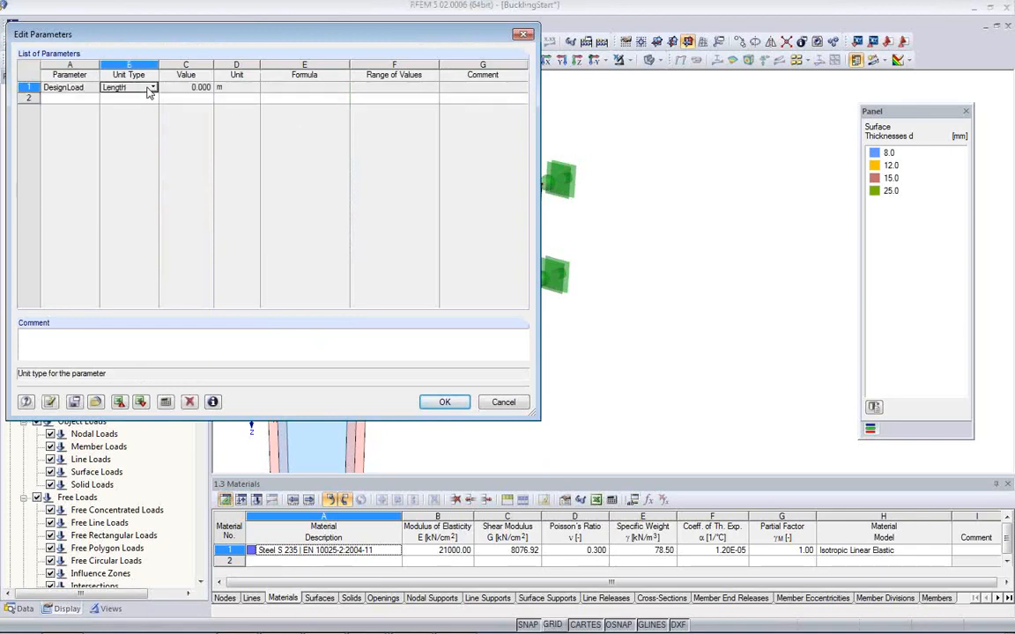
{"action": "left_click", "coordinate": [154, 88]}
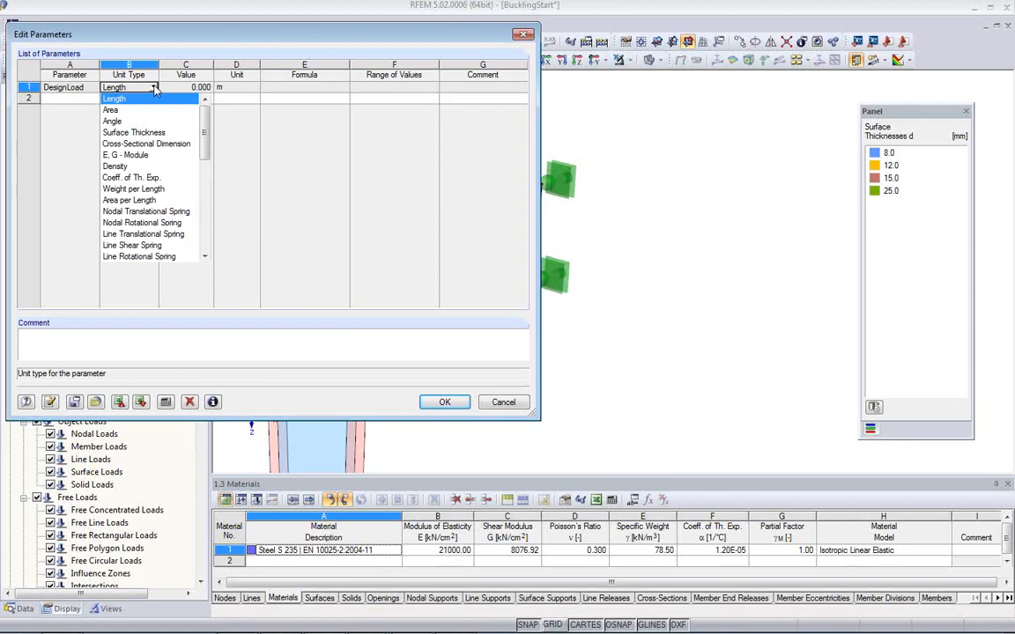
{"action": "key", "text": "f"}
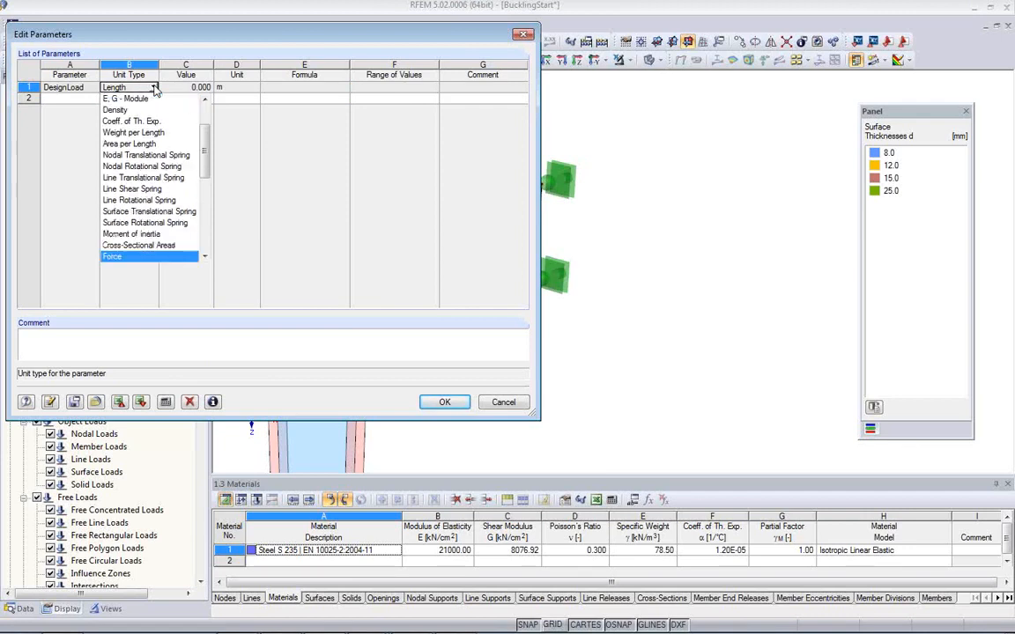
{"action": "left_click", "coordinate": [132, 256]}
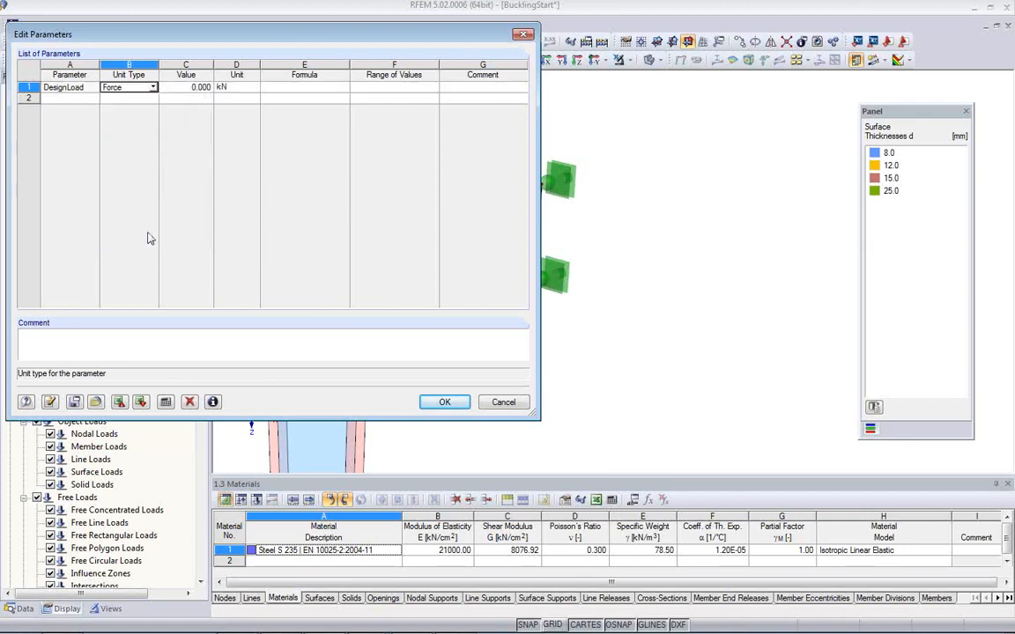
{"action": "left_click", "coordinate": [192, 89]}
{"action": "type", "text": "-1"}
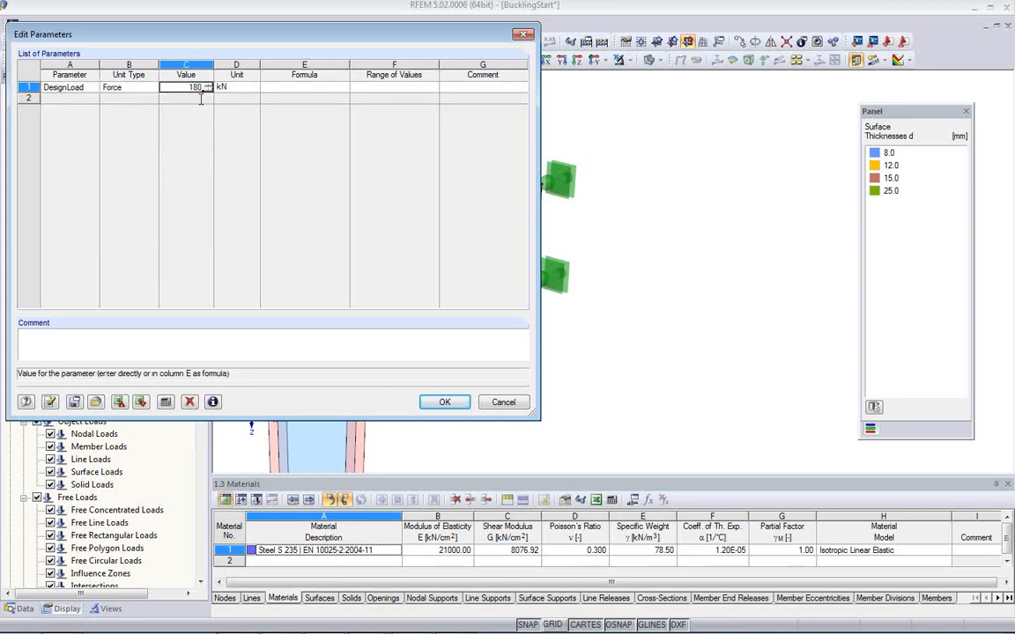
{"action": "type", "text": "80"}
{"action": "left_click", "coordinate": [444, 402]}
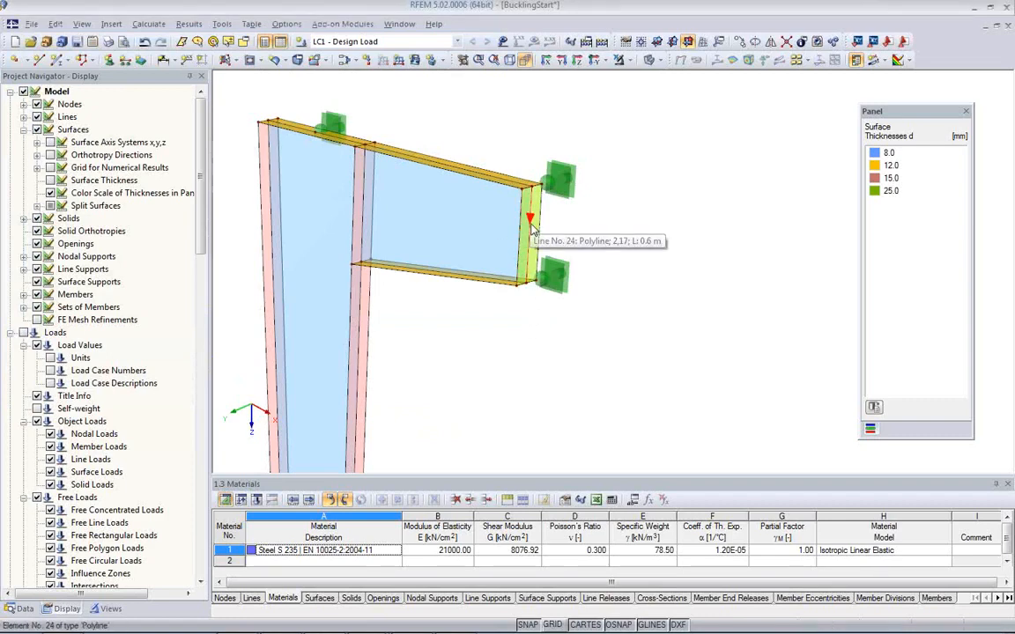
- Apply a uniform line force in global ZL to the end plate's middle vertical line, with p defined by the formula DesignLoad/0.6
{"action": "left_click", "coordinate": [398, 67]}
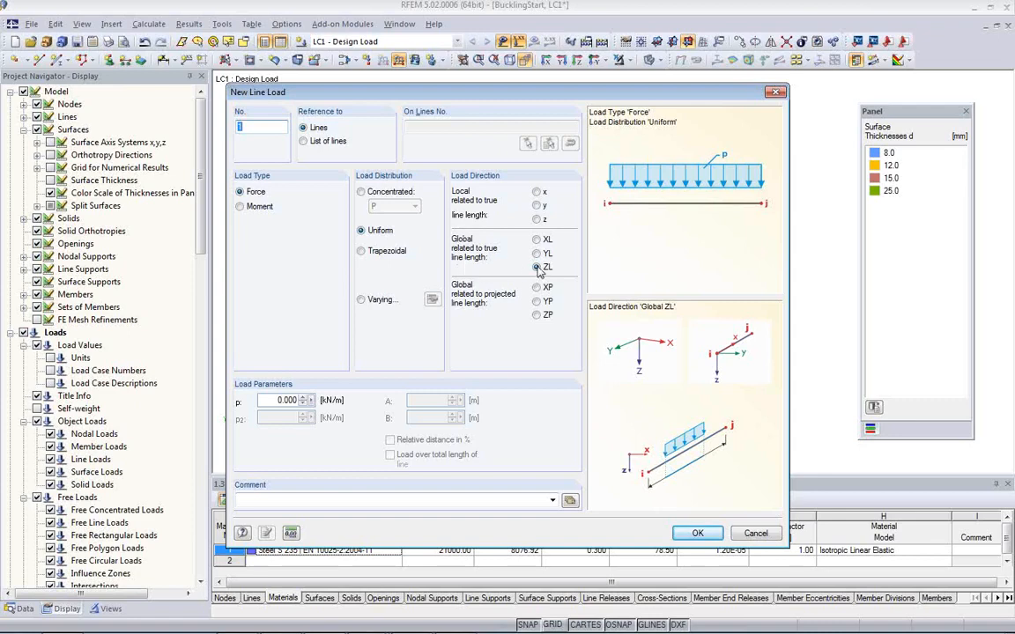
{"action": "left_click_drag", "start_coordinate": [265, 400], "coordinate": [295, 402]}
{"action": "left_click", "coordinate": [311, 400]}
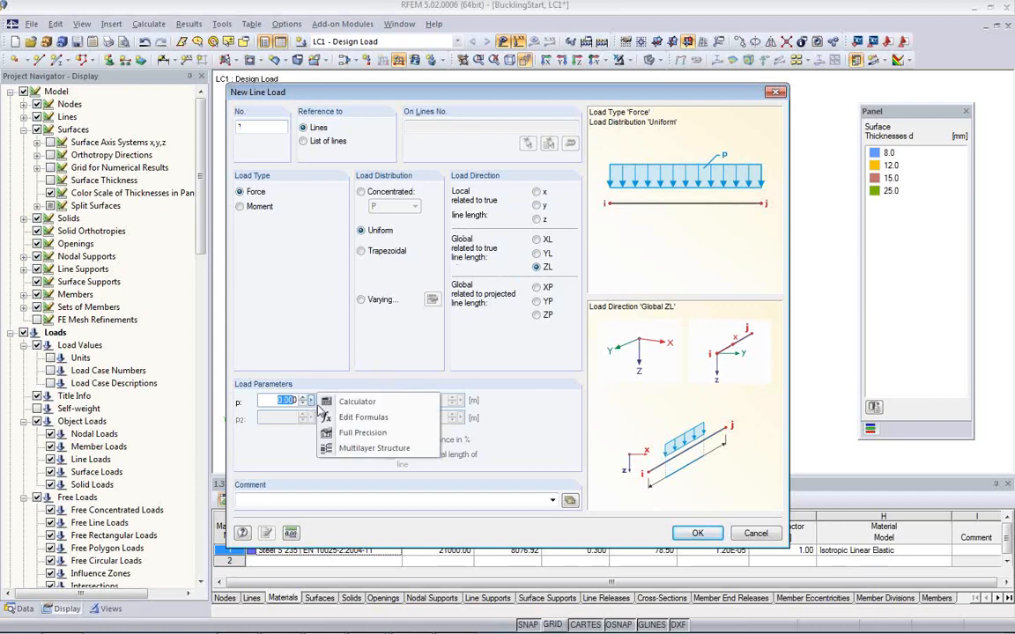
{"action": "left_click", "coordinate": [362, 419]}
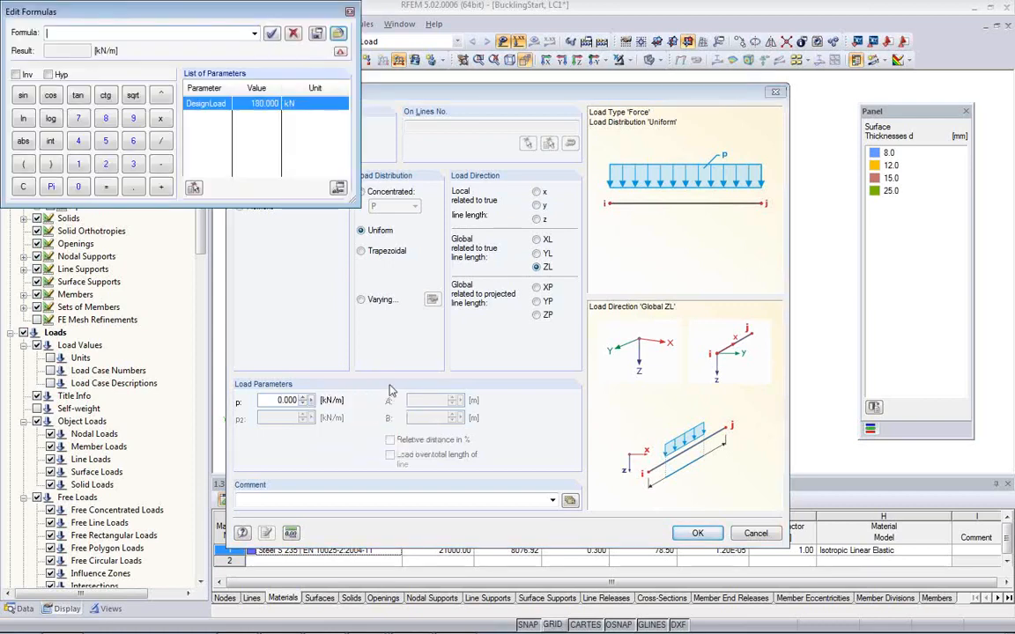
{"action": "double_click", "coordinate": [206, 105]}
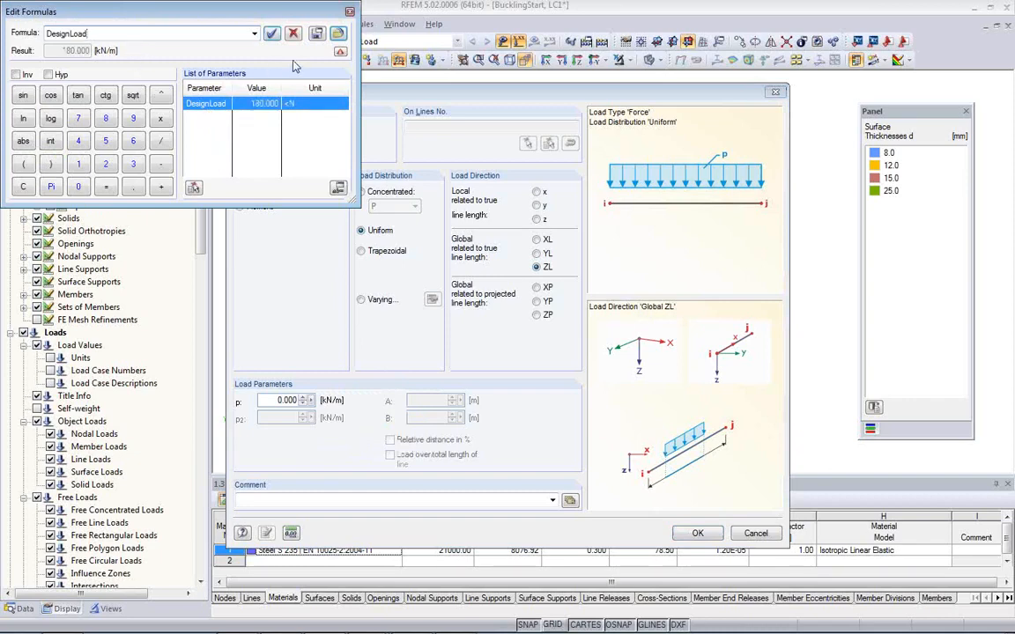
{"action": "type", "text": "*"}
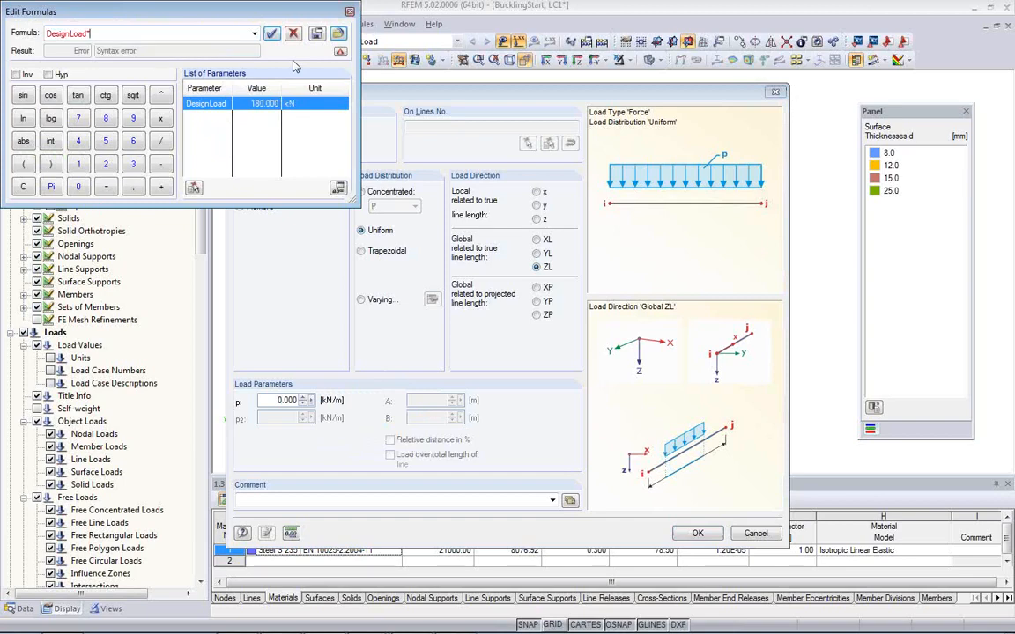
{"action": "type", "text": "0.6"}
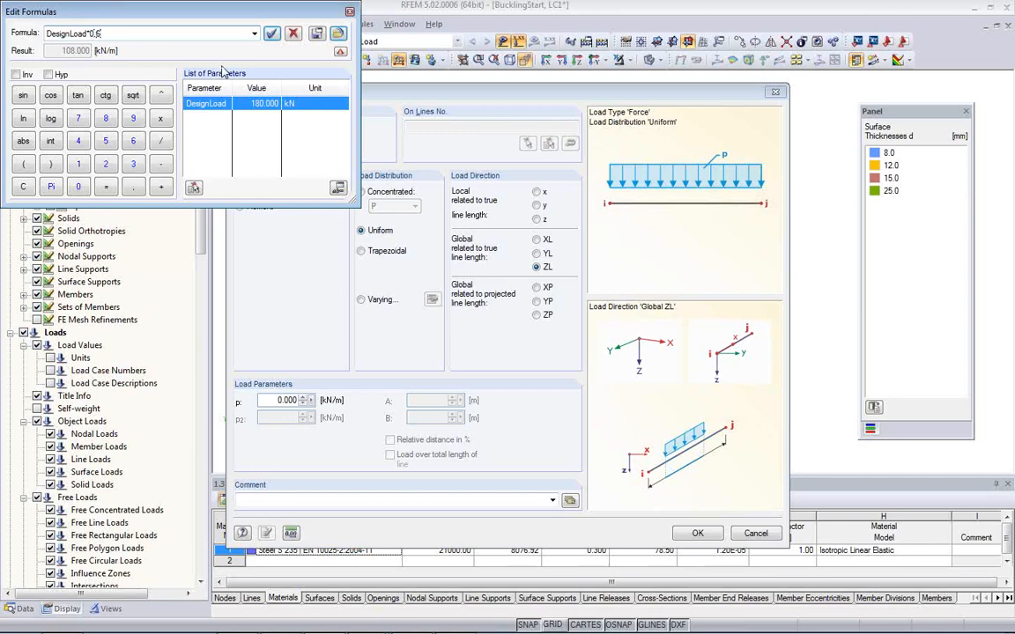
{"action": "key", "text": "BackSpace"}
{"action": "type", "text": "/"}
{"action": "left_click", "coordinate": [272, 35]}
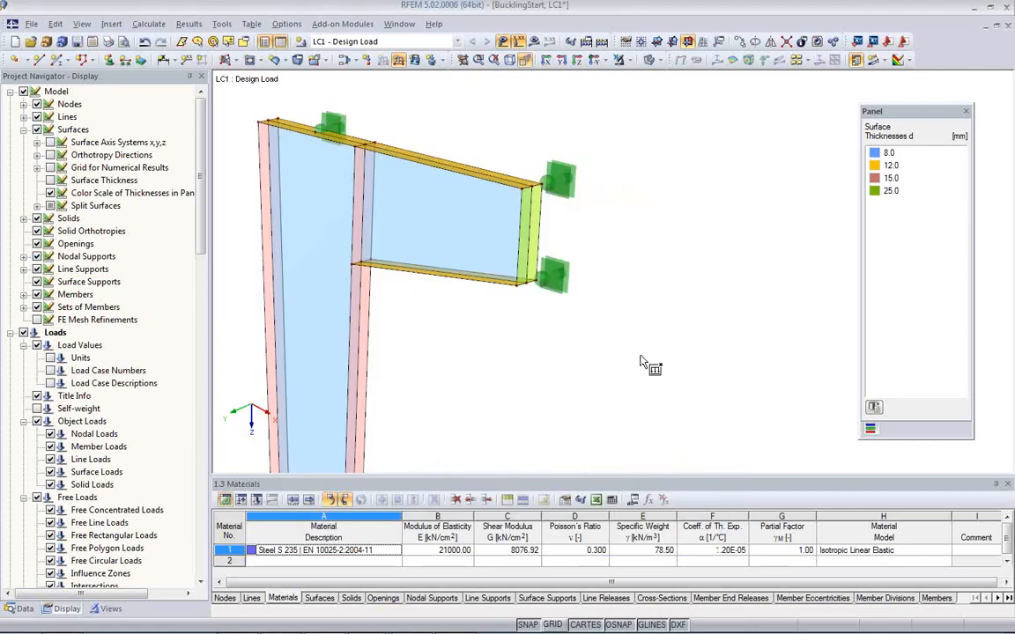
{"action": "left_click", "coordinate": [697, 533]}
{"action": "left_click", "coordinate": [525, 227]}
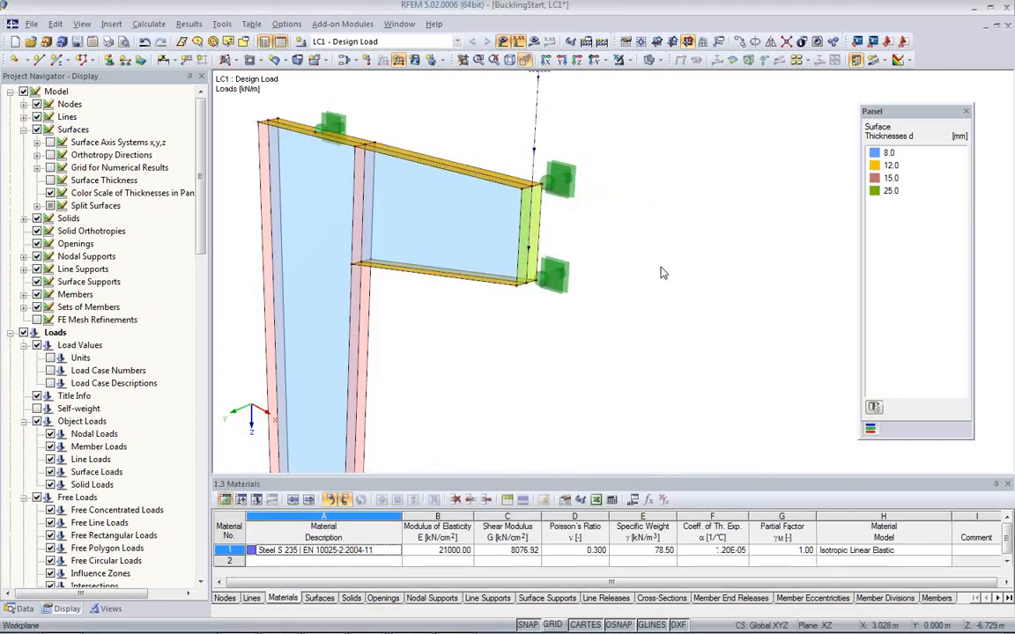
- Set the DesignLoad parameter's value to 160 kN
{"action": "scroll", "coordinate": [595, 319], "scroll_direction": "down", "scroll_amount": 2}
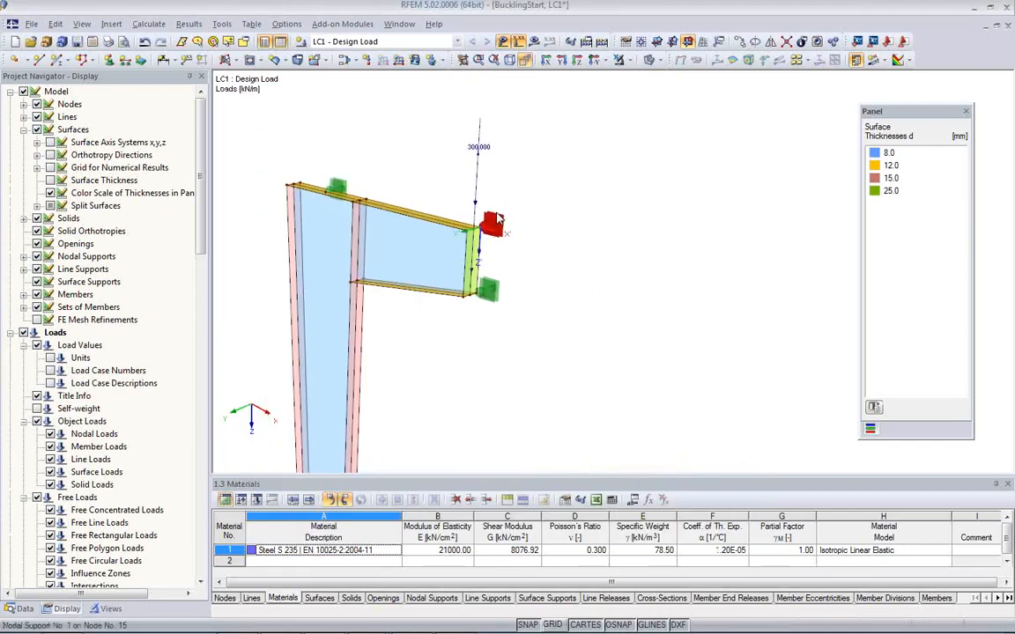
{"action": "left_click", "coordinate": [634, 502]}
{"action": "double_click", "coordinate": [187, 88]}
{"action": "double_click", "coordinate": [189, 88]}
{"action": "type", "text": "160"}
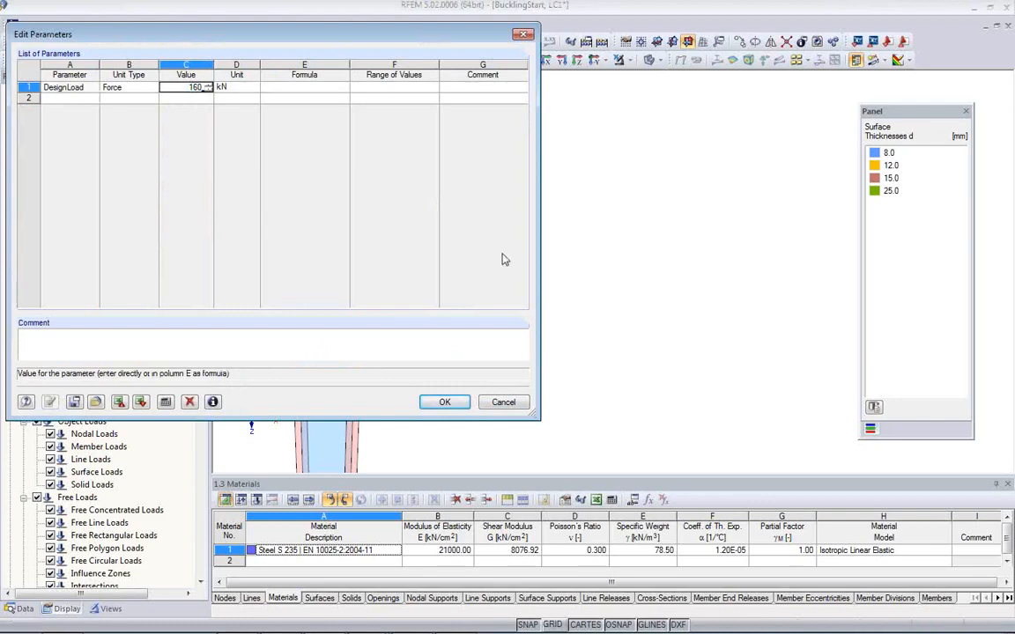
{"action": "left_click_drag", "start_coordinate": [370, 41], "coordinate": [272, 154]}
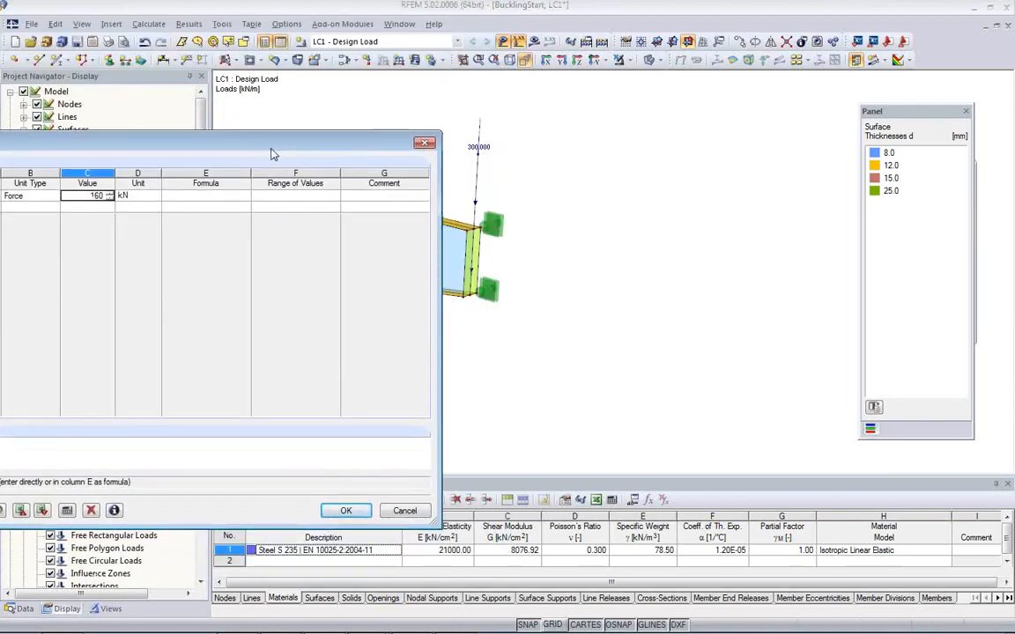
{"action": "left_click", "coordinate": [344, 511]}
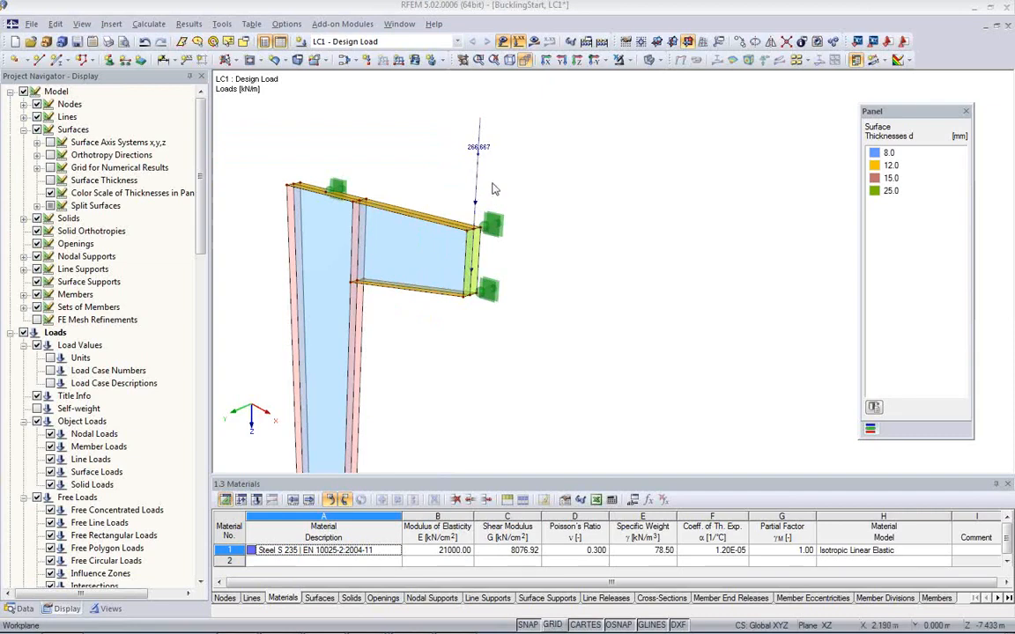
- Set the DesignLoad parameter's value back to 180 kN
{"action": "left_click", "coordinate": [633, 501]}
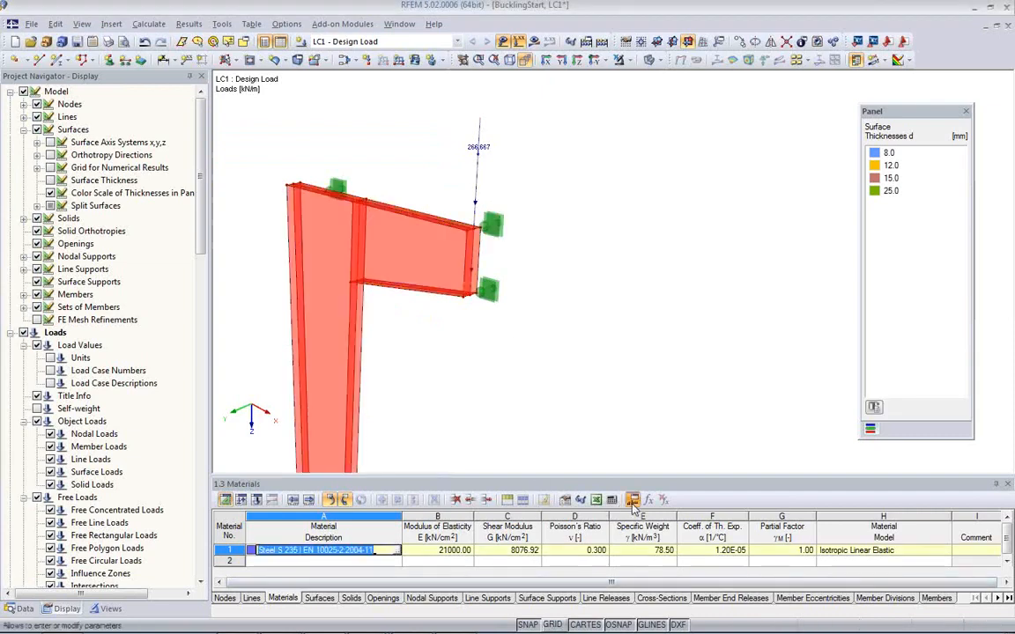
{"action": "left_click_drag", "start_coordinate": [141, 141], "coordinate": [439, 205]}
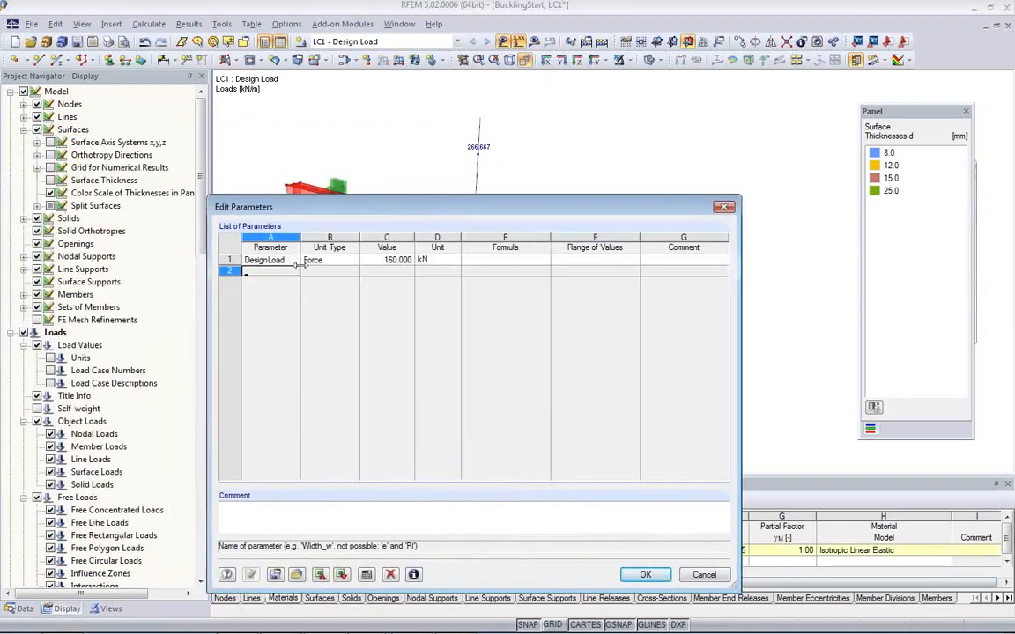
{"action": "left_click", "coordinate": [377, 262]}
{"action": "type", "text": "1"}
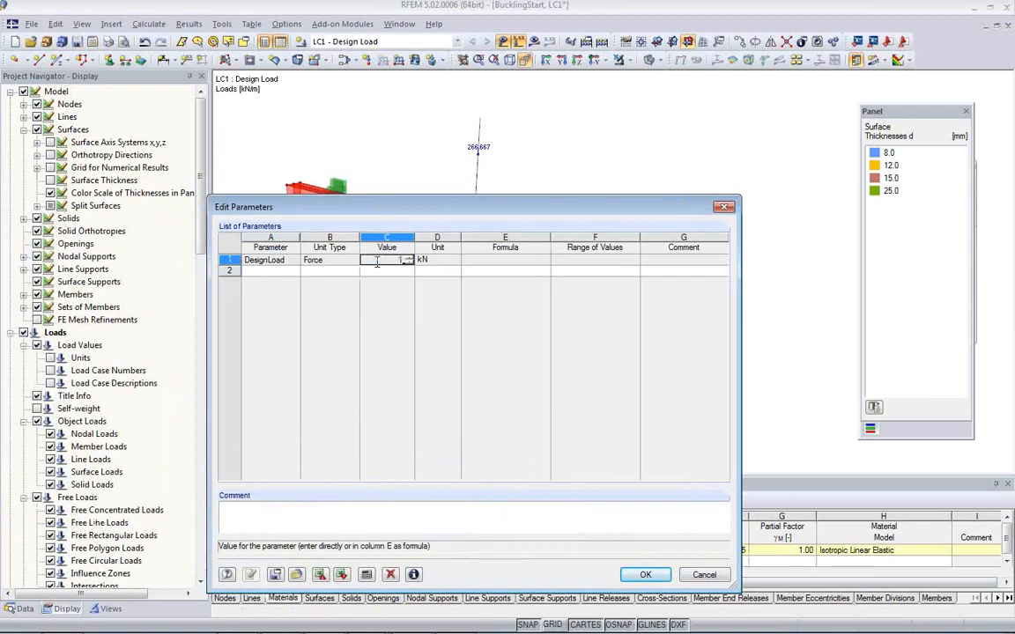
{"action": "type", "text": "80"}
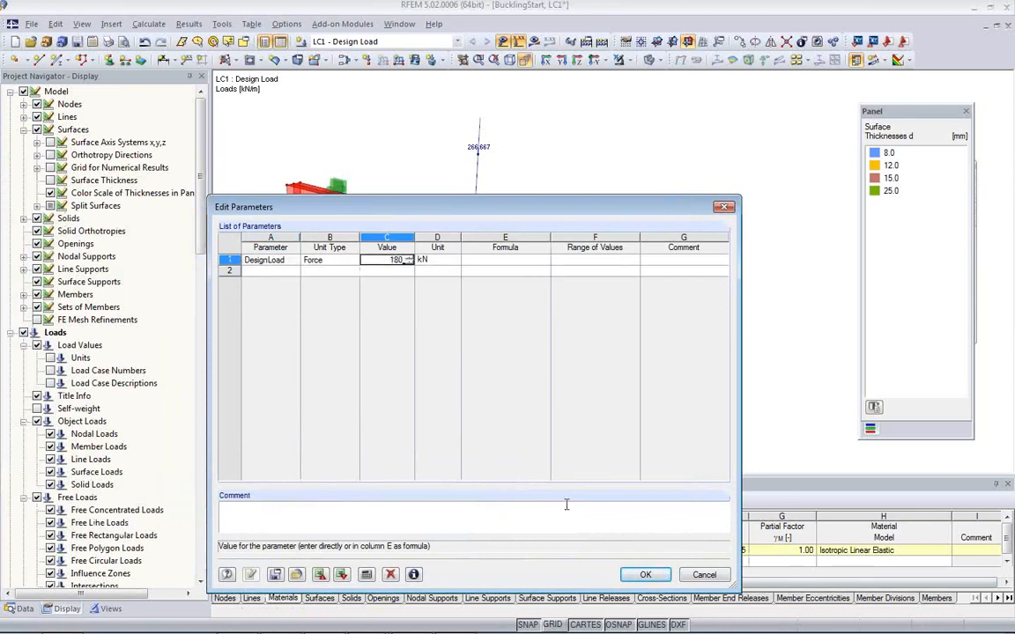
{"action": "left_click", "coordinate": [645, 575]}
{"action": "middle_click_drag", "start_coordinate": [452, 282], "coordinate": [505, 252]}
{"action": "mouse_move", "coordinate": [548, 326]}
{"action": "middle_mouse_down", "text": "ctrl"}
{"action": "mouse_move", "coordinate": [314, 278]}
{"action": "mouse_move", "coordinate": [504, 281]}
{"action": "mouse_move", "coordinate": [570, 310]}
{"action": "mouse_move", "coordinate": [566, 322]}
{"action": "middle_mouse_up", "text": "ctrl"}
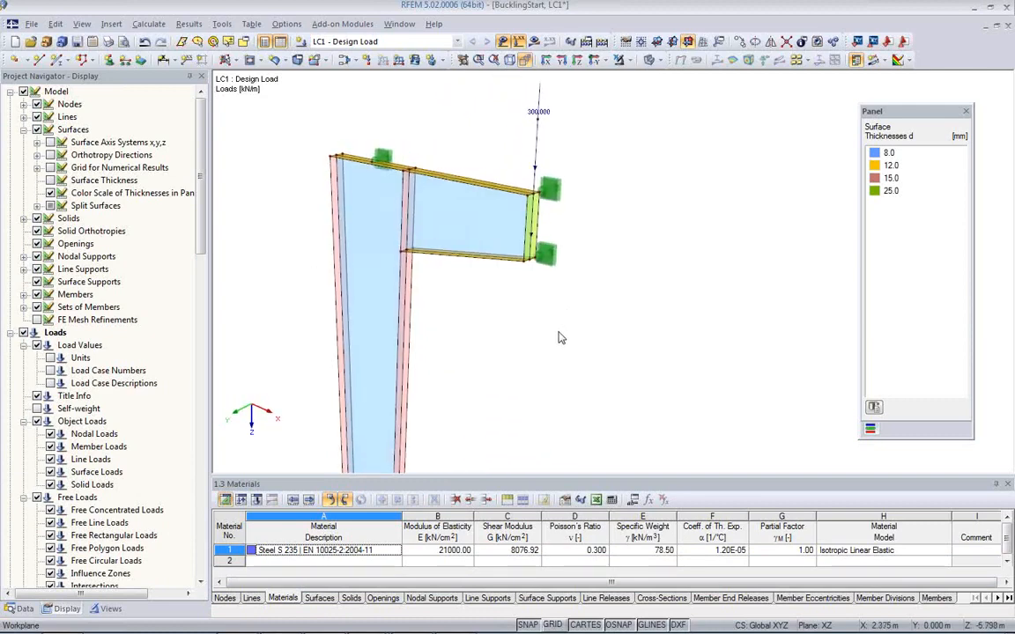
{"action": "scroll", "coordinate": [559, 338], "scroll_direction": "down", "scroll_amount": 1}
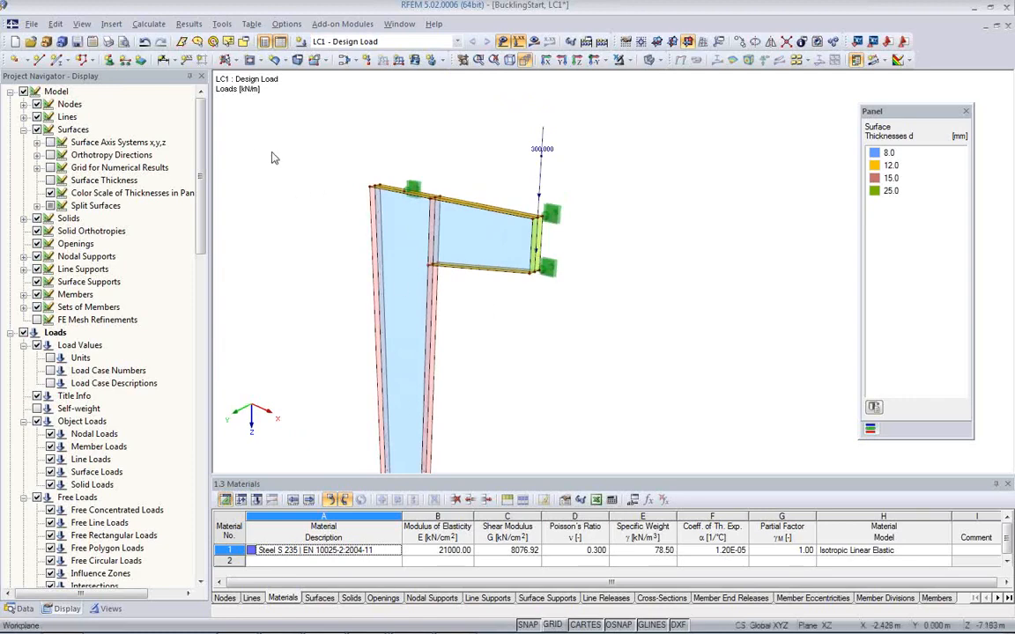
- Review the FE mesh settings and generate the FE mesh by enabling regeneration on confirmation
{"action": "left_click", "coordinate": [149, 24]}
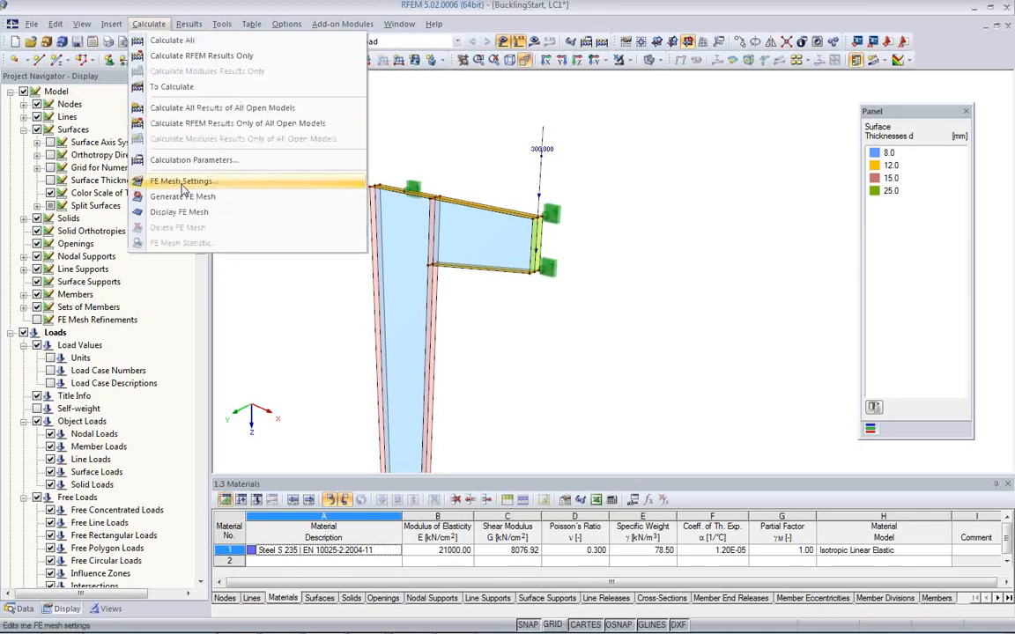
{"action": "left_click", "coordinate": [182, 182]}
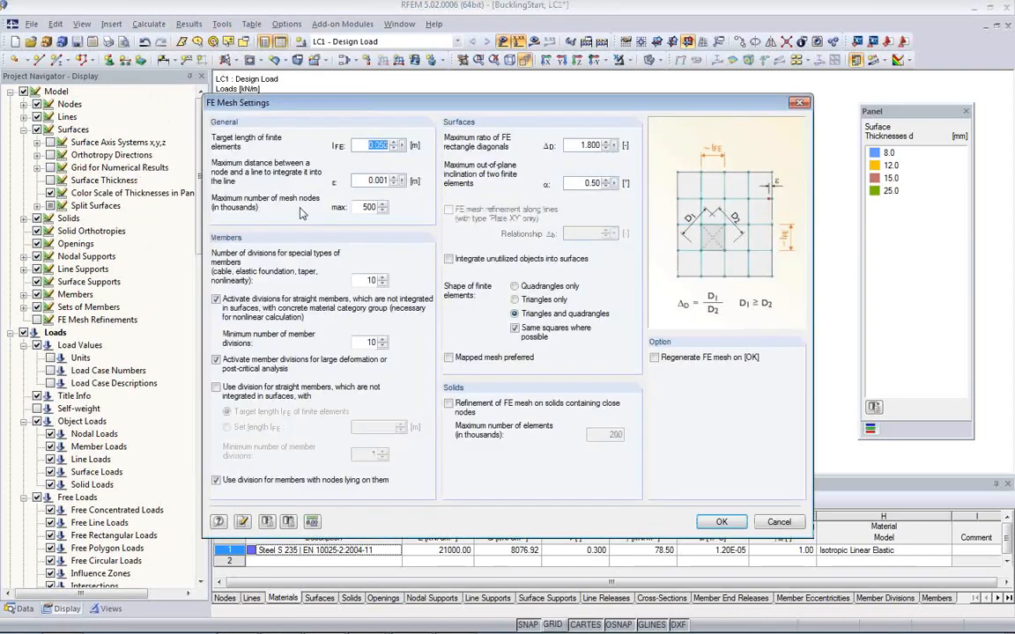
{"action": "left_click", "coordinate": [368, 145]}
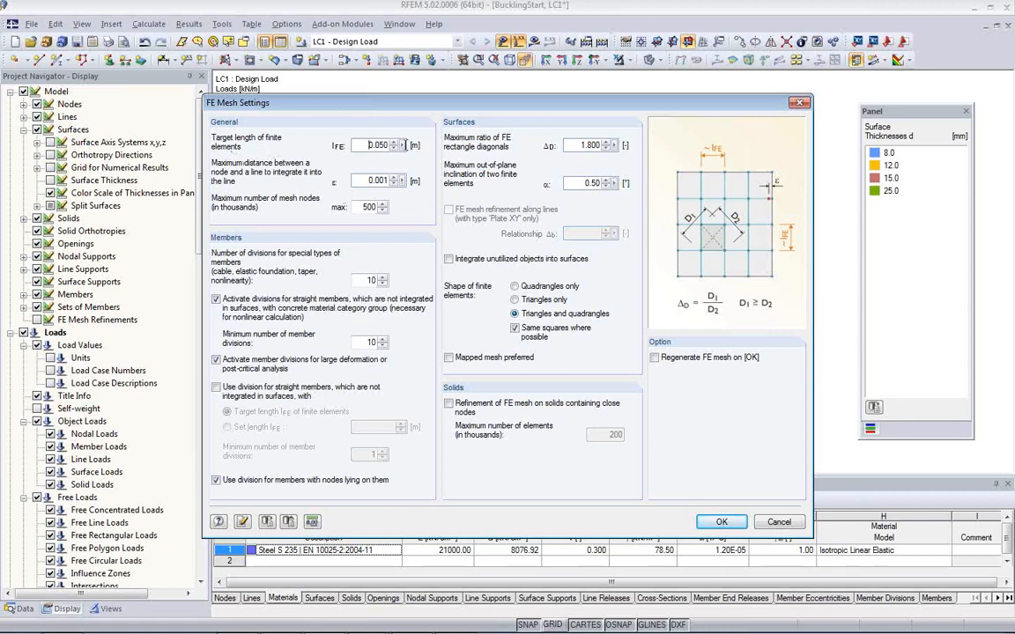
{"action": "double_click", "coordinate": [376, 146]}
{"action": "left_click_drag", "start_coordinate": [376, 148], "coordinate": [373, 150]}
{"action": "left_click", "coordinate": [387, 182]}
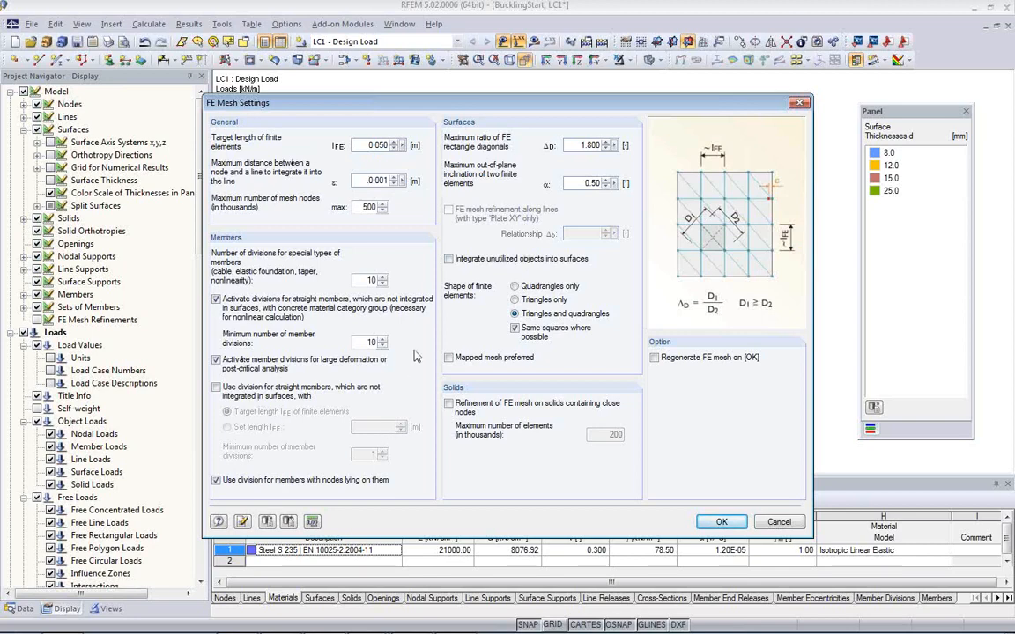
{"action": "left_click", "coordinate": [577, 147]}
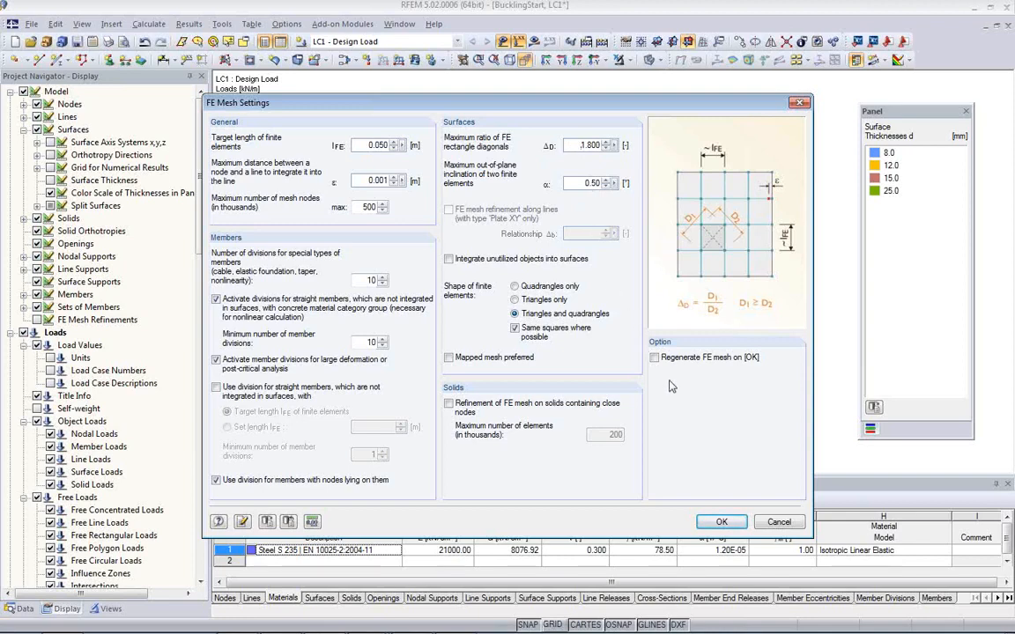
{"action": "left_click", "coordinate": [656, 356]}
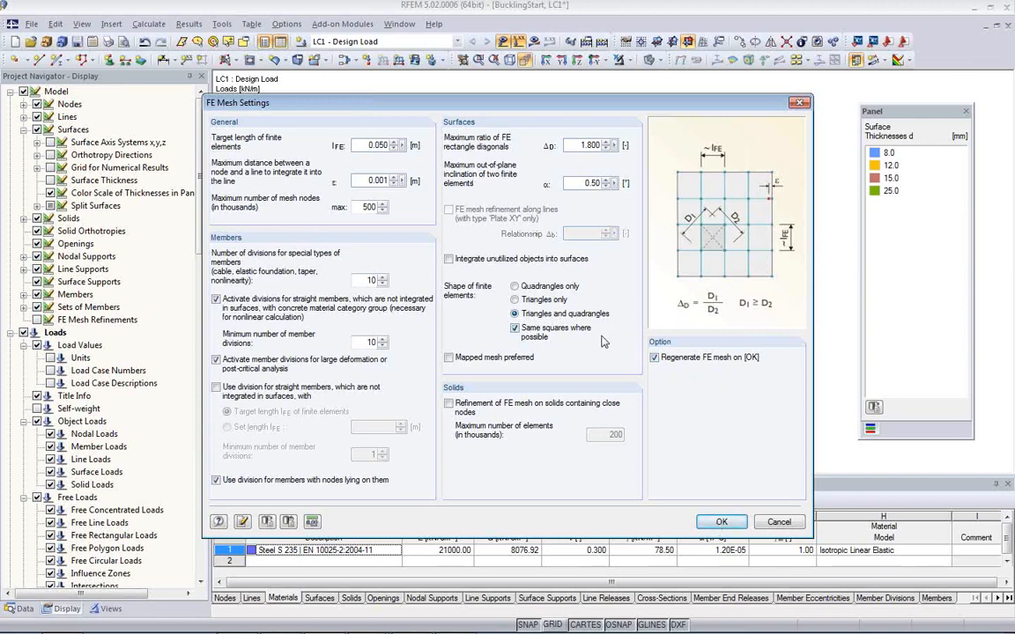
{"action": "left_click", "coordinate": [715, 527]}
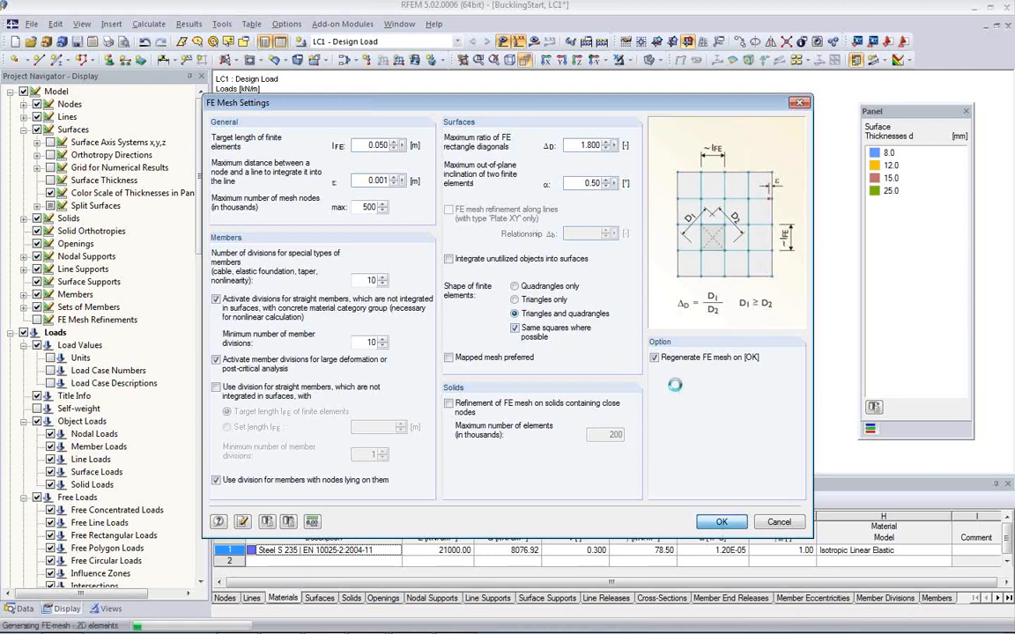
{"action": "scroll", "coordinate": [421, 276], "scroll_direction": "up", "scroll_amount": 5}
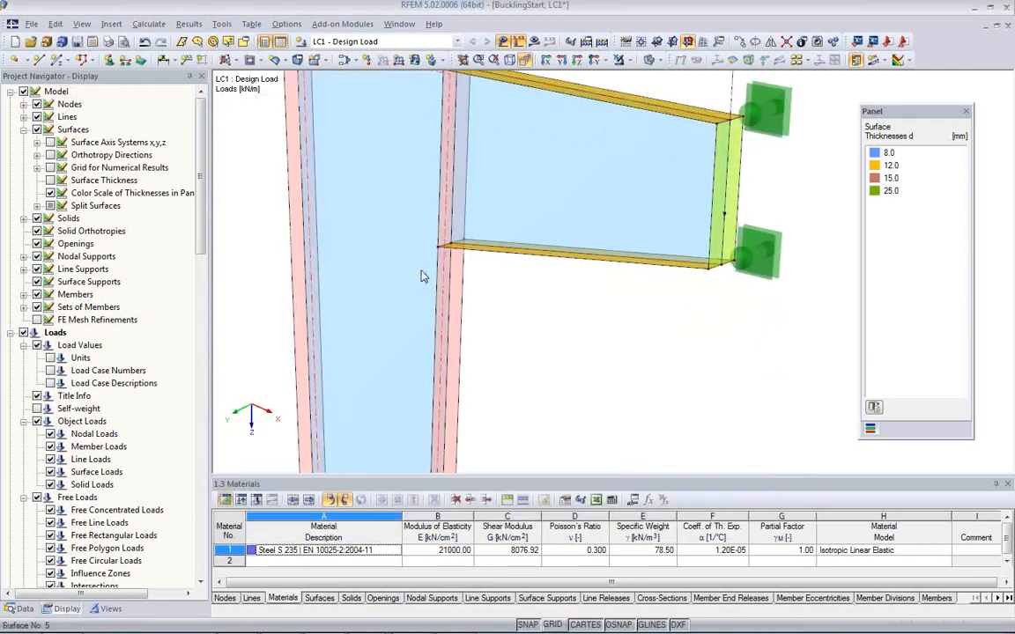
- Turn on the display of the FE mesh for the whole frame corner
{"action": "middle_click_drag", "start_coordinate": [421, 277], "coordinate": [510, 321]}
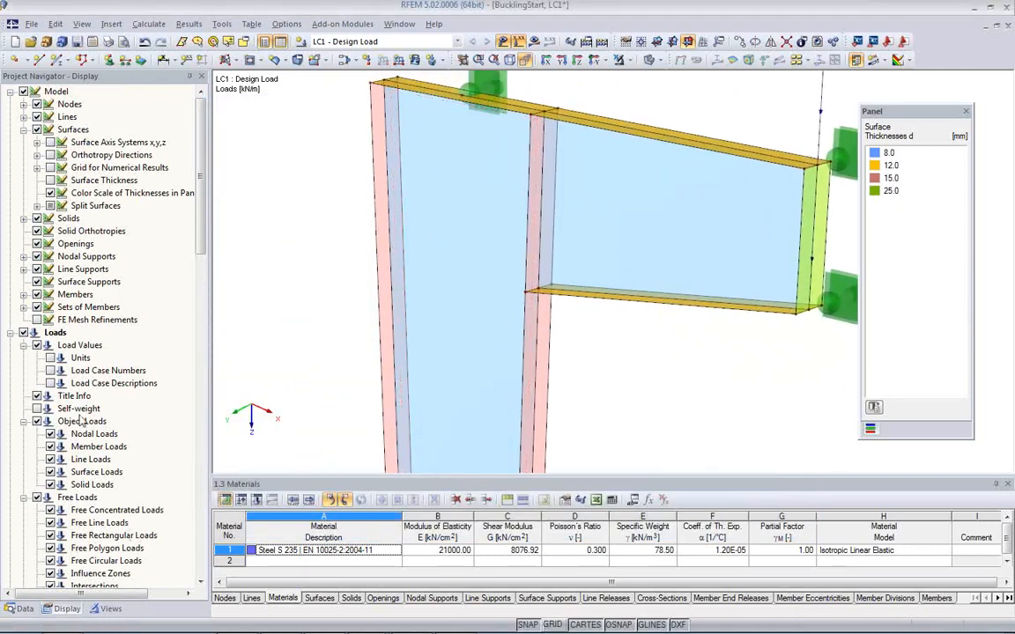
{"action": "scroll", "coordinate": [79, 365], "scroll_direction": "down", "scroll_amount": 2}
{"action": "scroll", "coordinate": [79, 366], "scroll_direction": "down", "scroll_amount": 4}
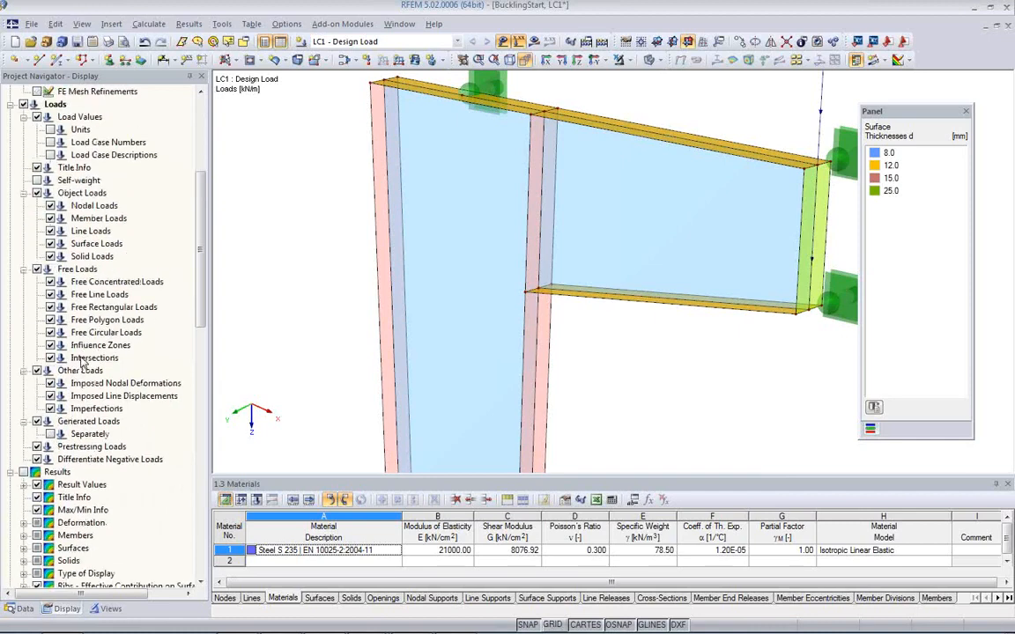
{"action": "scroll", "coordinate": [99, 410], "scroll_direction": "down", "scroll_amount": 5}
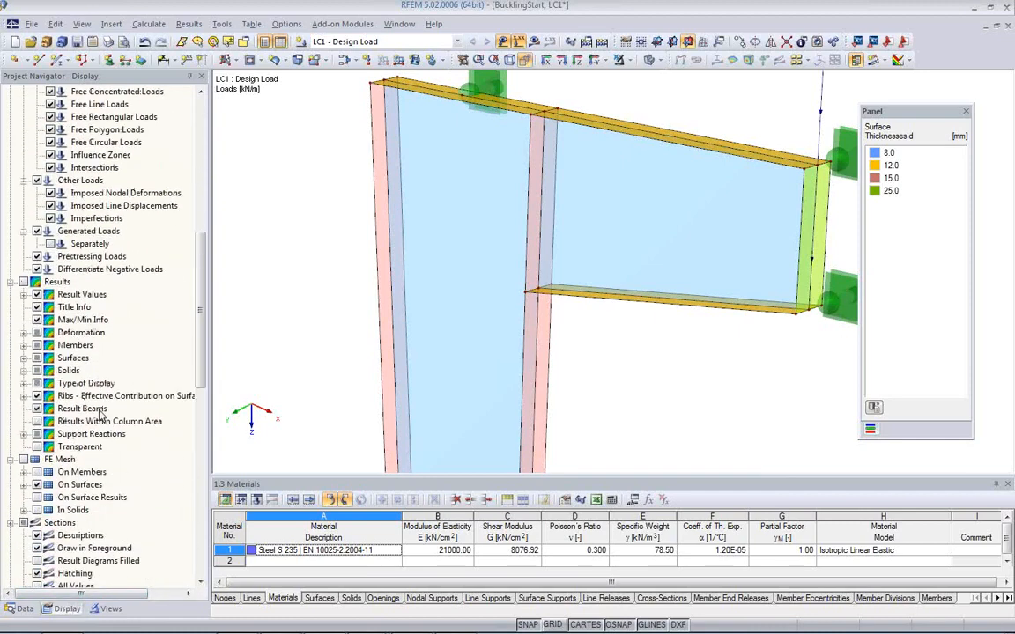
{"action": "scroll", "coordinate": [100, 411], "scroll_direction": "down", "scroll_amount": 3}
{"action": "left_click", "coordinate": [23, 344]}
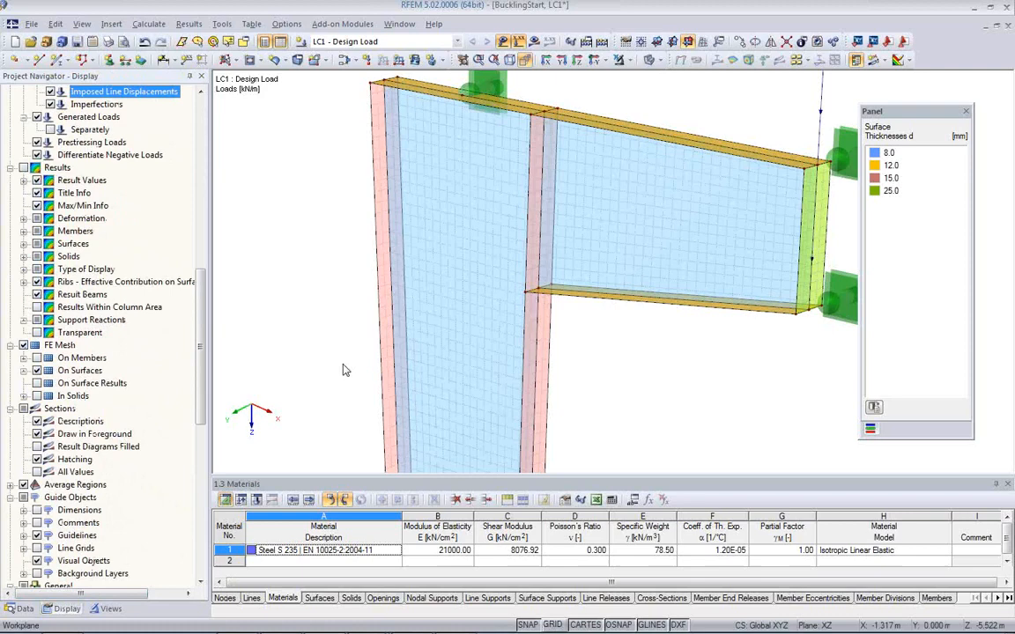
{"action": "left_click", "coordinate": [582, 341]}
{"action": "middle_click_drag", "start_coordinate": [499, 301], "coordinate": [508, 389]}
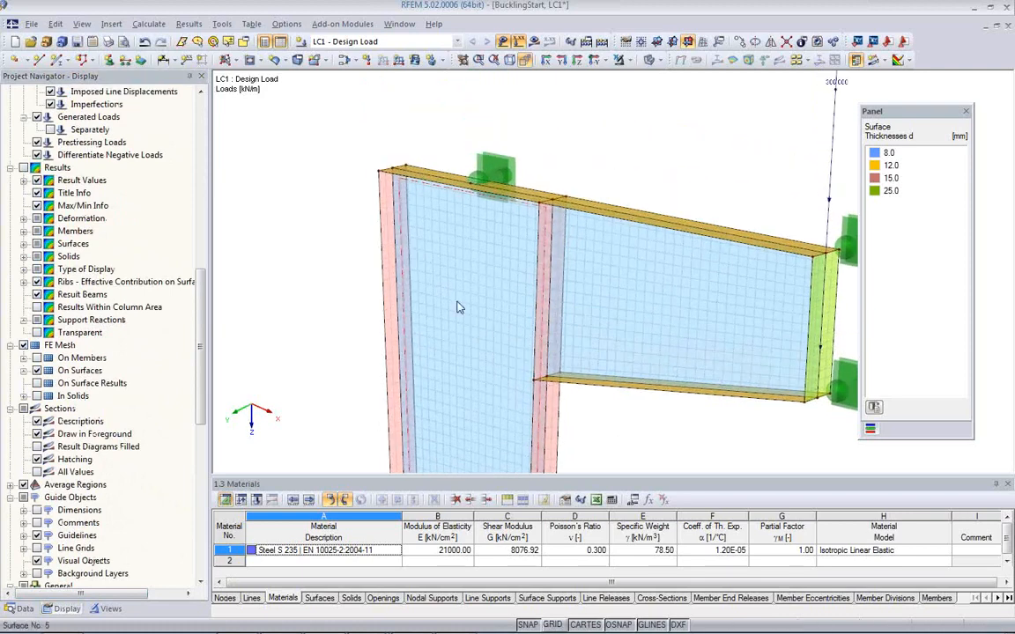
- Assign a surface FE mesh refinement with a target FE length of 0.010 m to the column's outer flange, surface 2
{"action": "scroll", "coordinate": [457, 306], "scroll_direction": "up", "scroll_amount": 2}
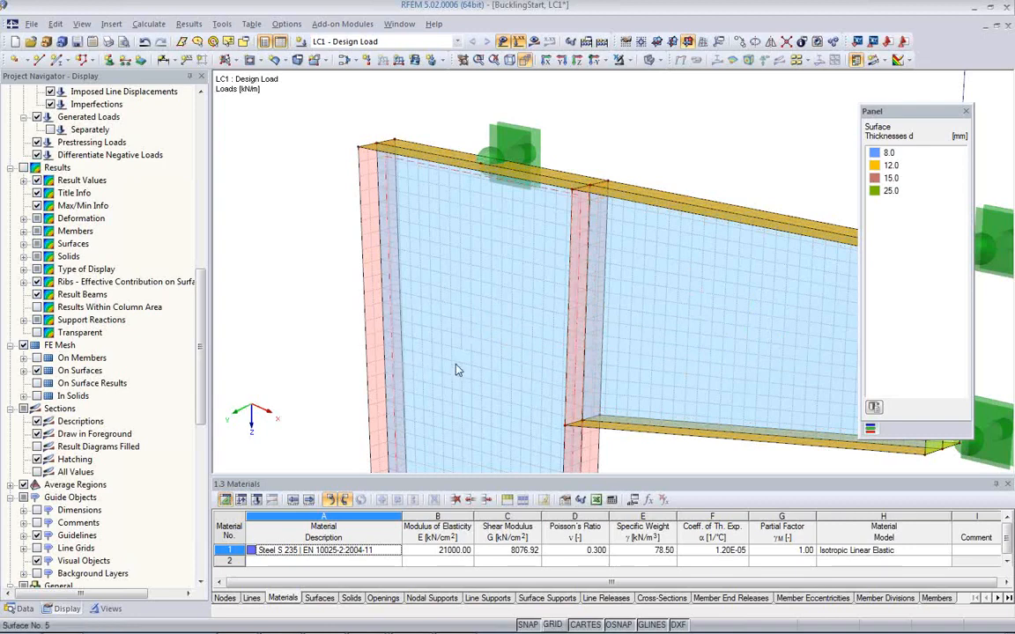
{"action": "scroll", "coordinate": [370, 230], "scroll_direction": "up", "scroll_amount": 1}
{"action": "scroll", "coordinate": [368, 198], "scroll_direction": "up", "scroll_amount": 2}
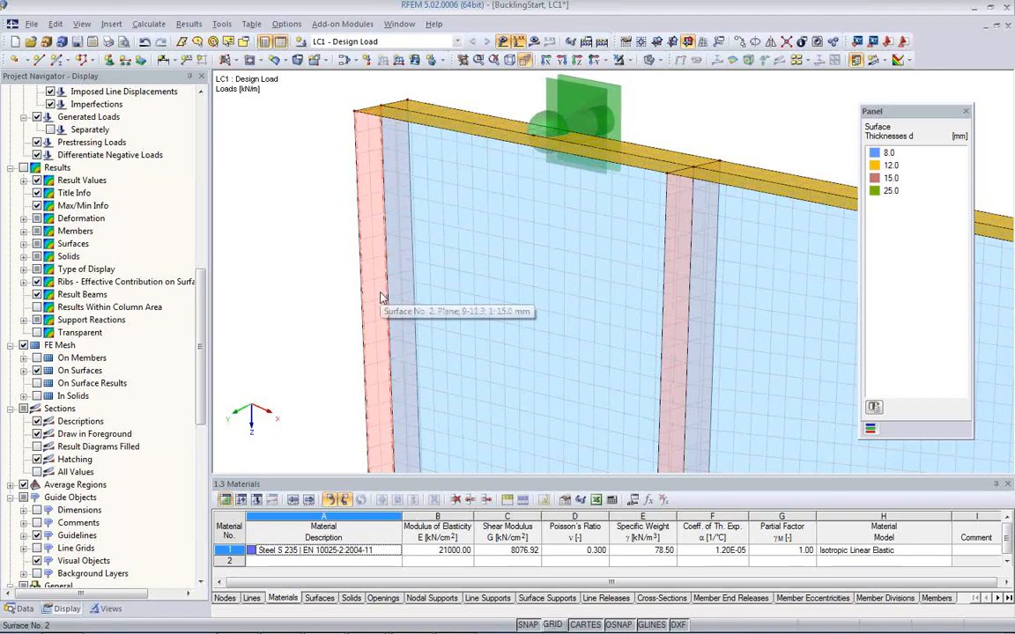
{"action": "scroll", "coordinate": [380, 298], "scroll_direction": "down", "scroll_amount": 2}
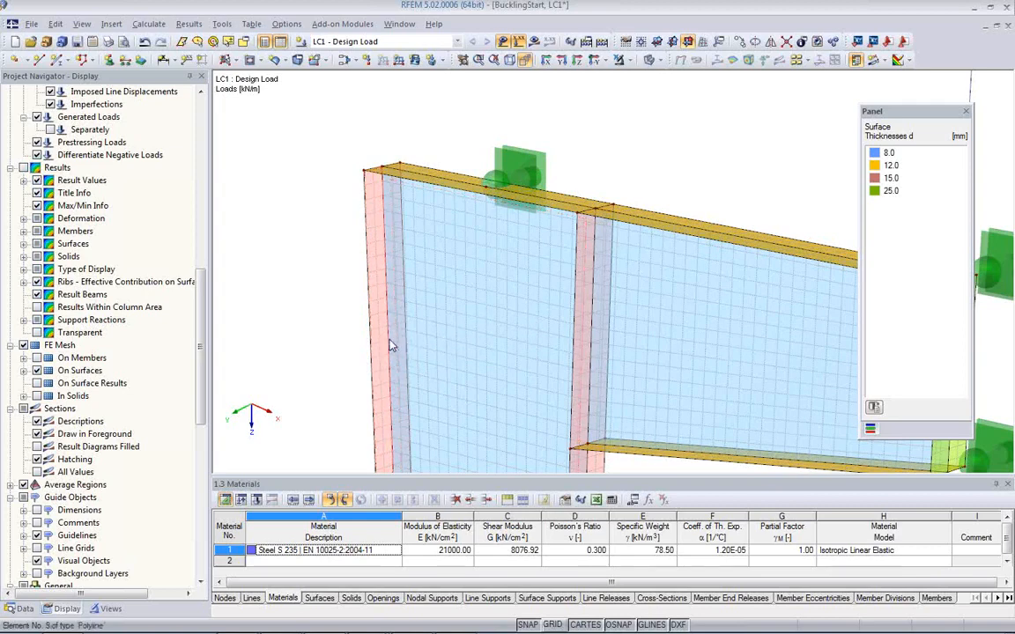
{"action": "left_click", "coordinate": [379, 339]}
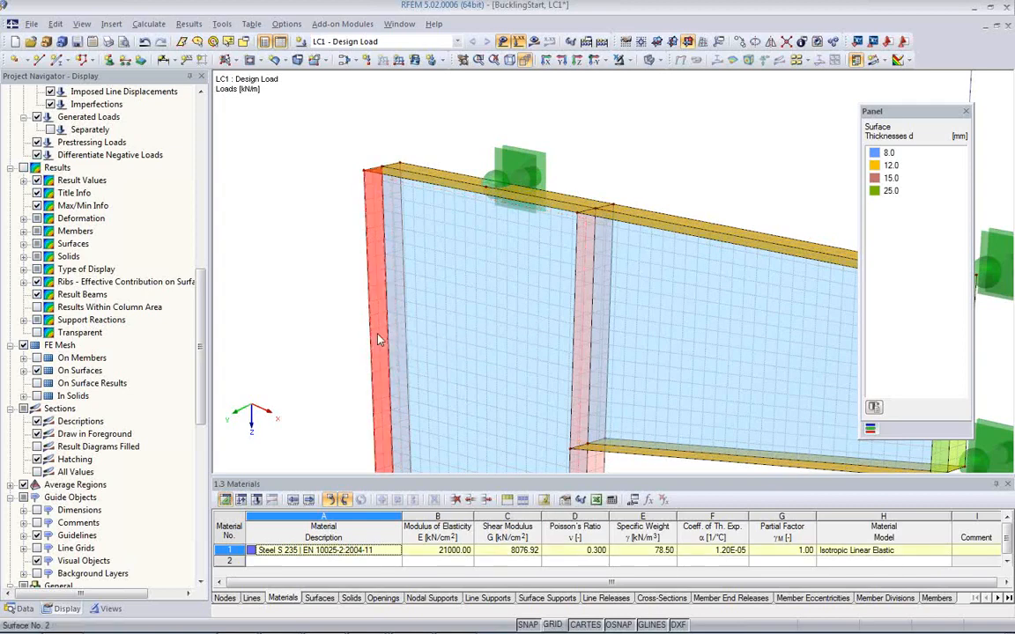
{"action": "double_click", "coordinate": [379, 340]}
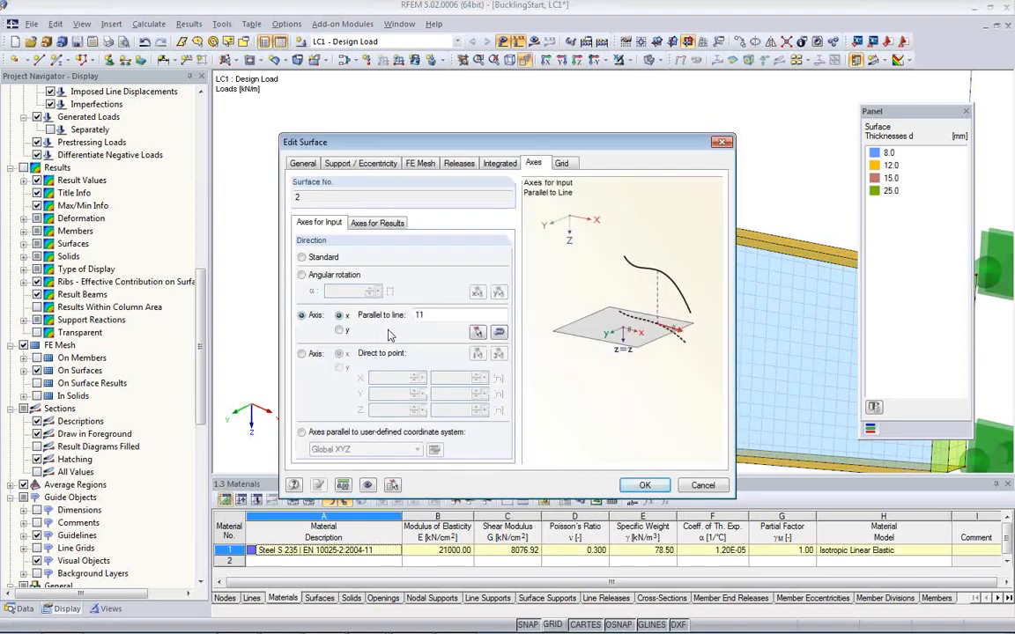
{"action": "left_click", "coordinate": [421, 164]}
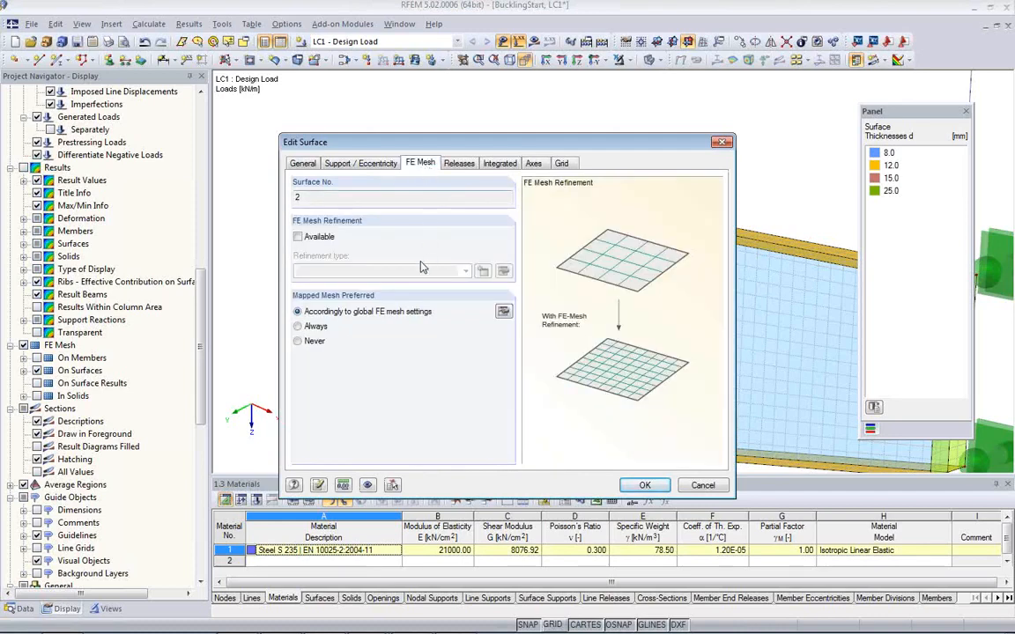
{"action": "left_click", "coordinate": [299, 237]}
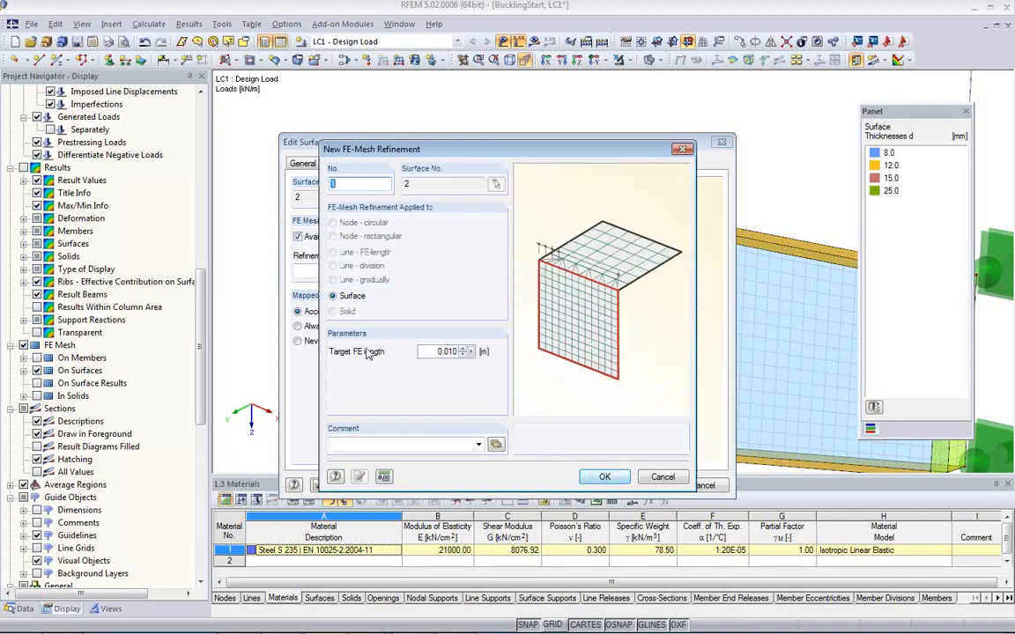
{"action": "left_click", "coordinate": [605, 479]}
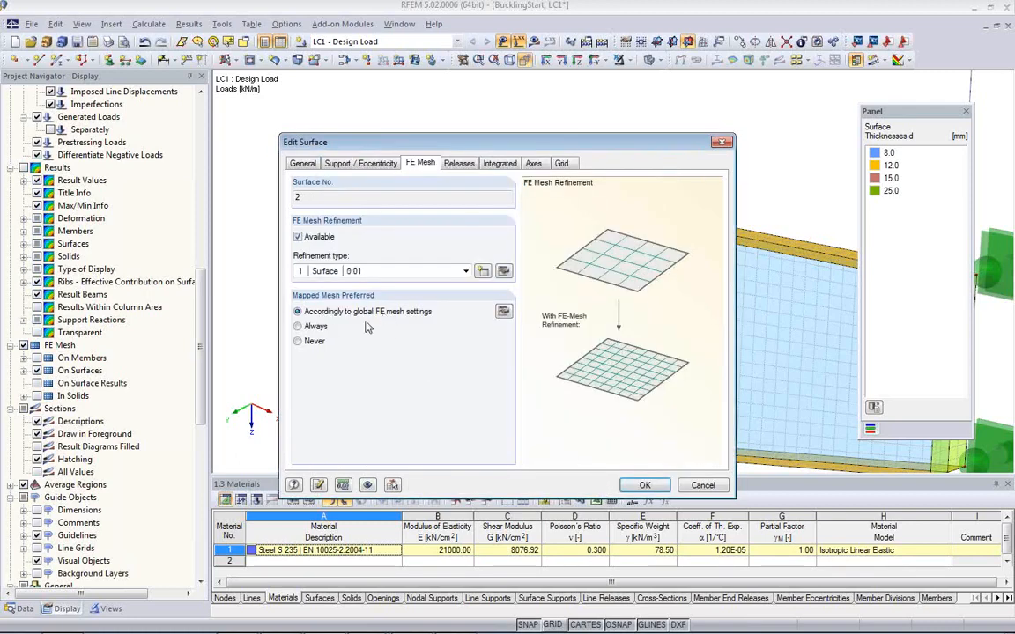
{"action": "left_click", "coordinate": [646, 484]}
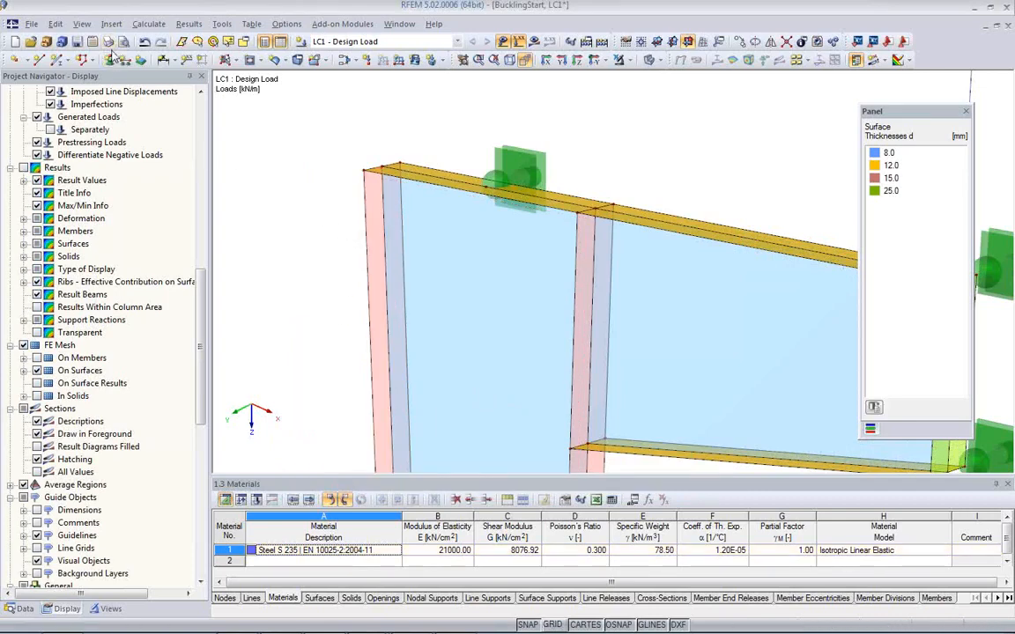
- Regenerate the FE mesh with the existing global settings and inspect the mesh transition at the refined column flange
{"action": "left_click", "coordinate": [149, 24]}
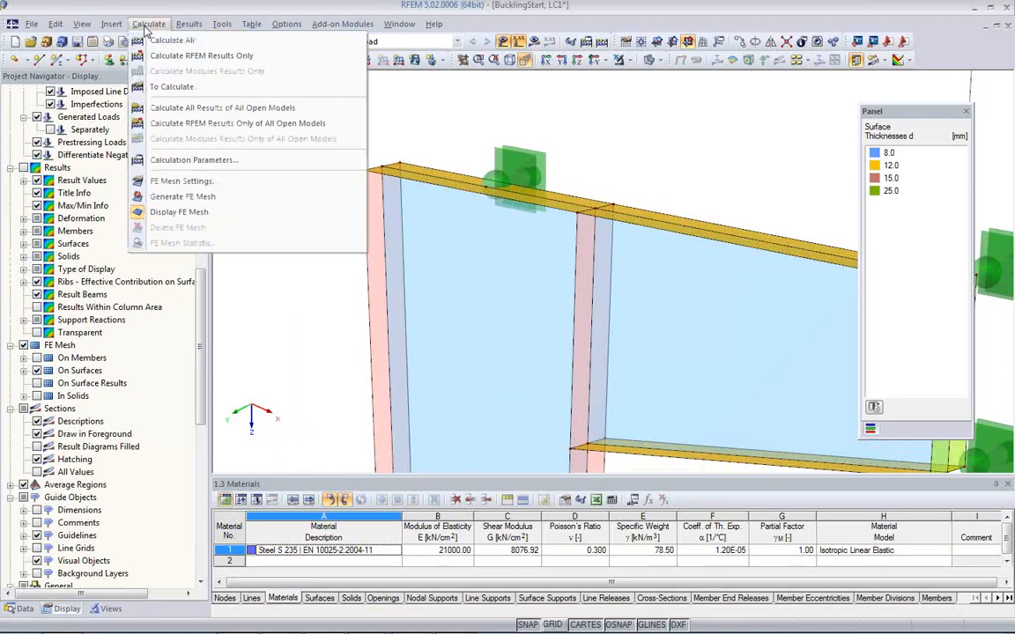
{"action": "left_click", "coordinate": [176, 182]}
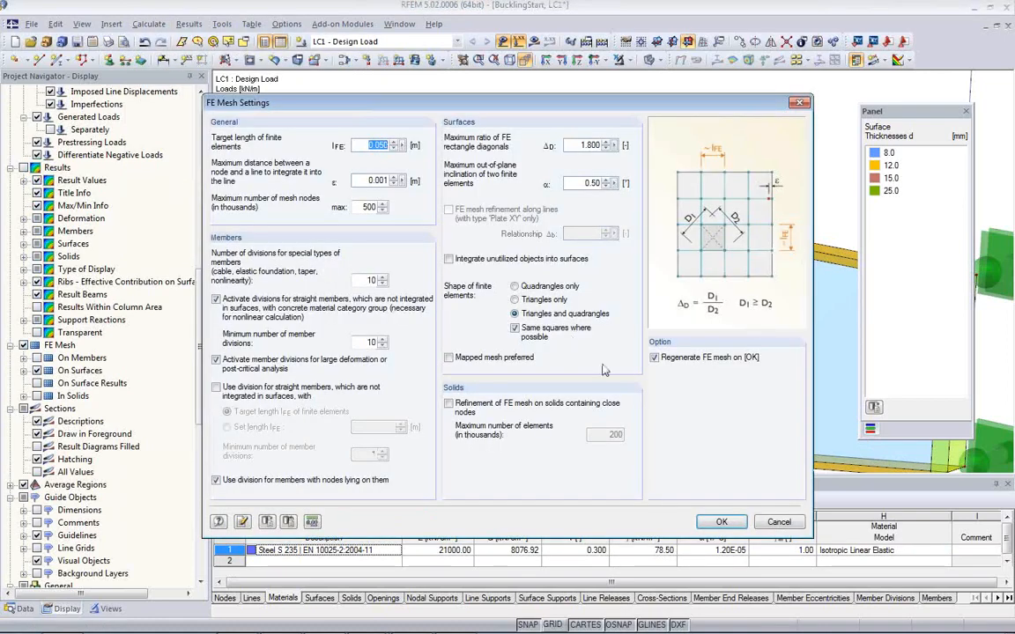
{"action": "left_click", "coordinate": [721, 522]}
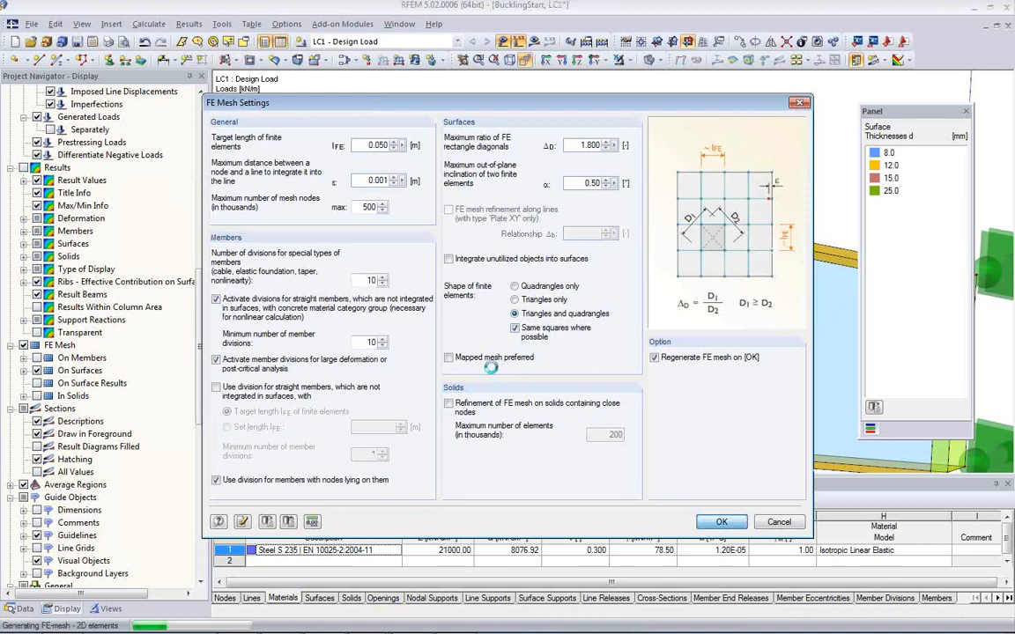
{"action": "scroll", "coordinate": [316, 268], "scroll_direction": "up", "scroll_amount": 5}
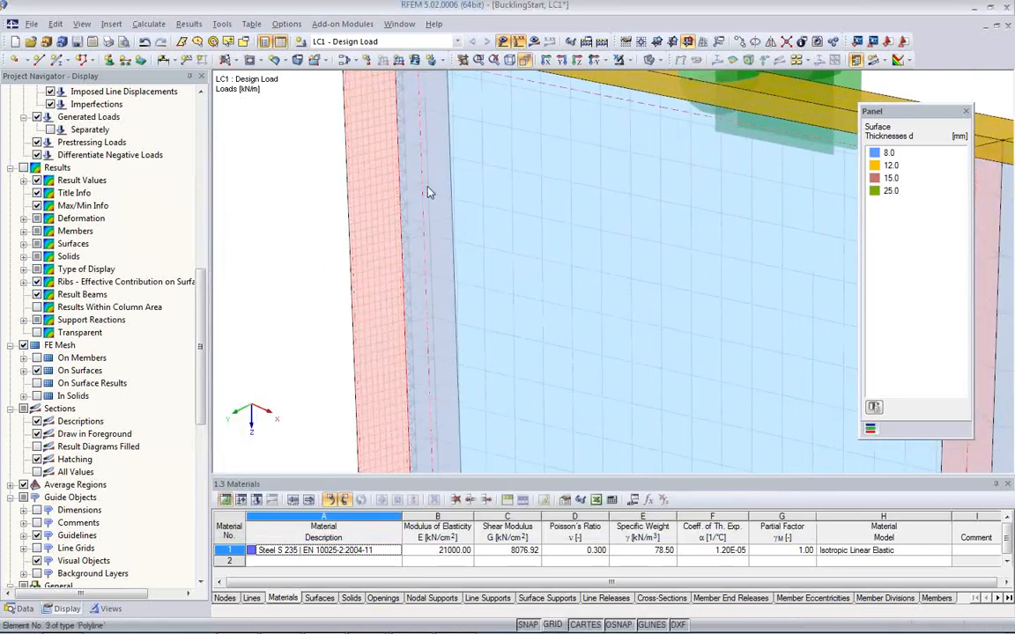
{"action": "scroll", "coordinate": [385, 167], "scroll_direction": "up", "scroll_amount": 2}
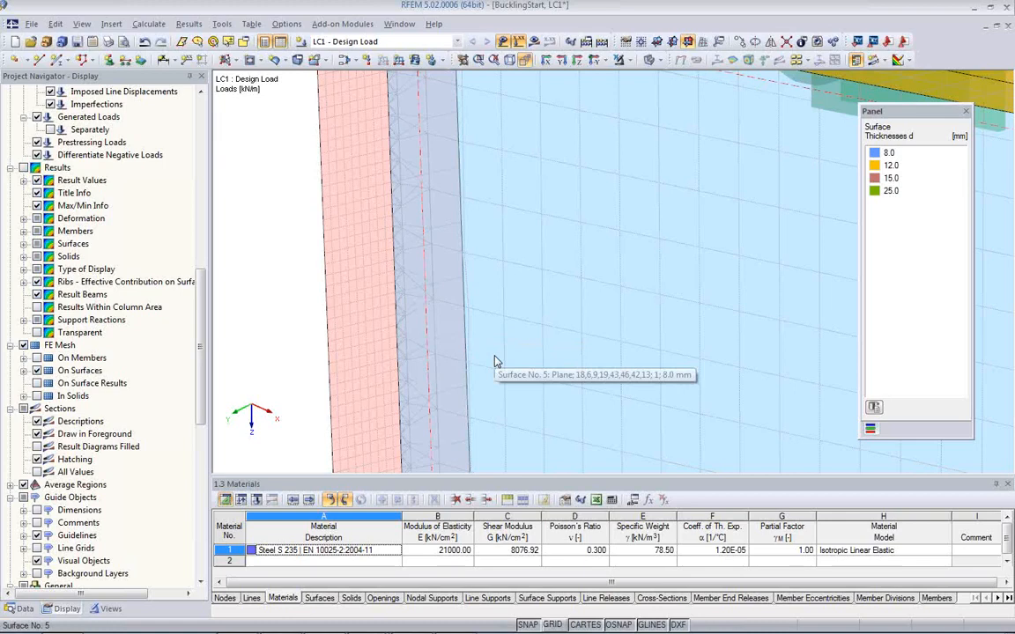
{"action": "scroll", "coordinate": [493, 353], "scroll_direction": "down", "scroll_amount": 3}
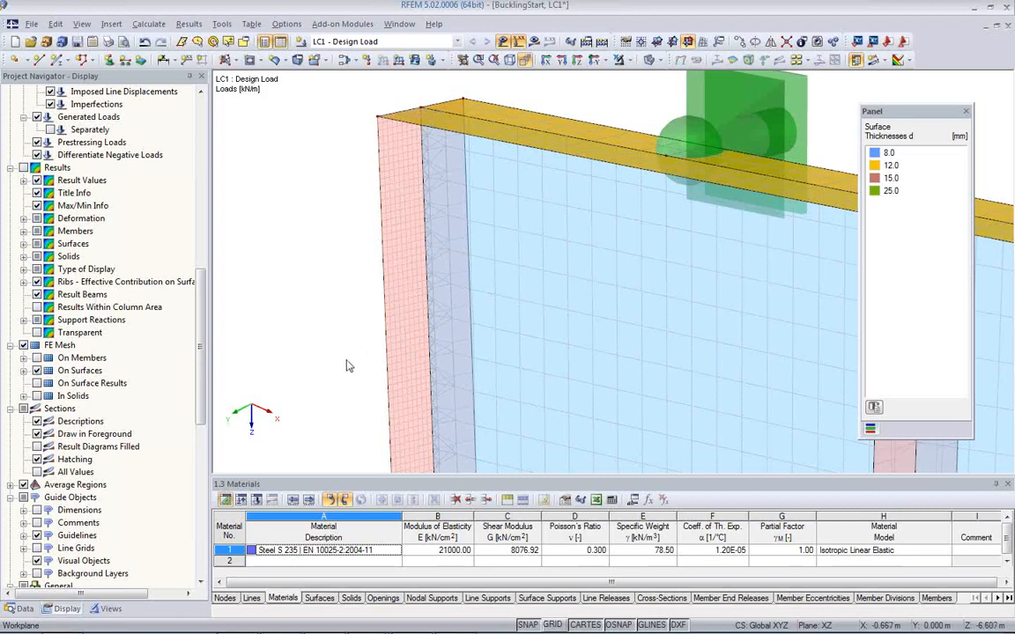
- Delete the FE mesh refinement of surface 2 from the model data
{"action": "left_click", "coordinate": [23, 609]}
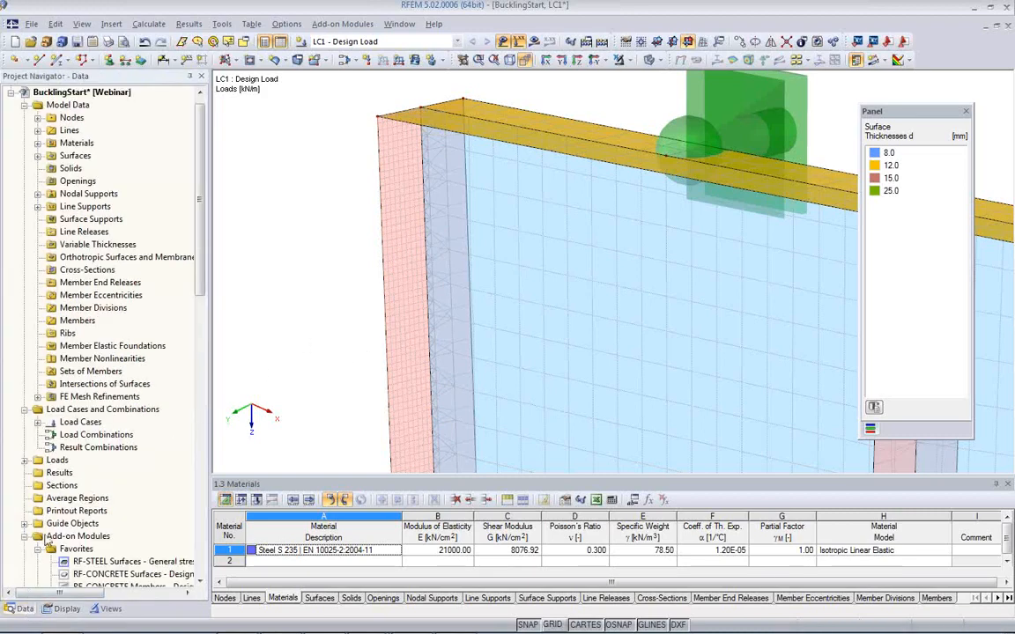
{"action": "left_click", "coordinate": [38, 397]}
{"action": "left_click", "coordinate": [97, 410]}
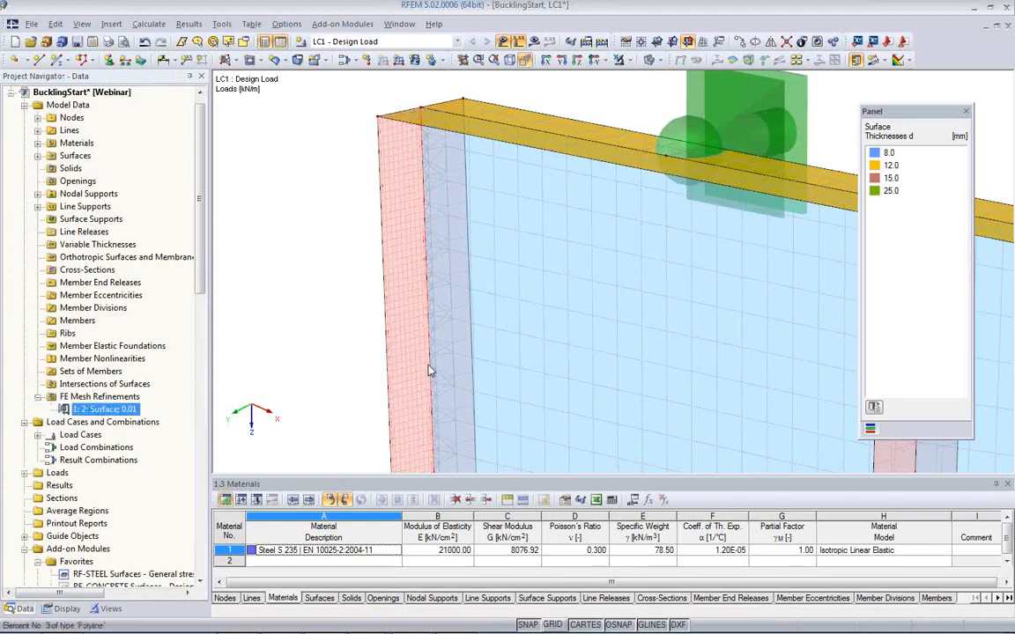
{"action": "key", "text": "Delete"}
{"action": "middle_click_drag", "start_coordinate": [319, 356], "coordinate": [504, 267], "text": "ctrl"}
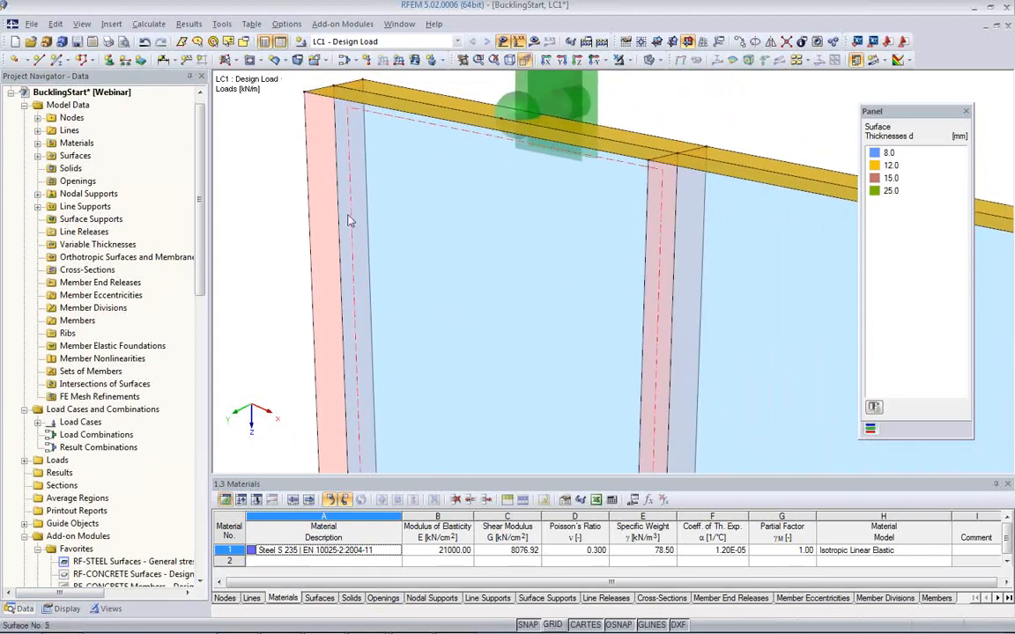
- Generate the FE mesh again for the model without the flange refinement
{"action": "left_click", "coordinate": [149, 23]}
{"action": "left_click", "coordinate": [177, 197]}
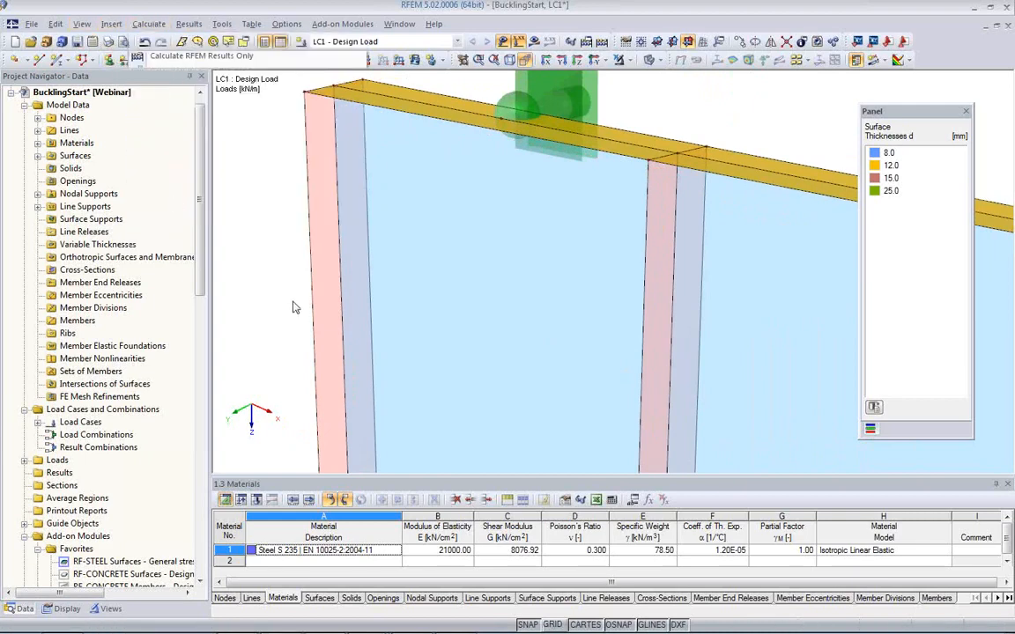
{"action": "middle_click_drag", "start_coordinate": [385, 311], "coordinate": [559, 310], "text": "ctrl"}
{"action": "scroll", "coordinate": [558, 310], "scroll_direction": "down", "scroll_amount": 4}
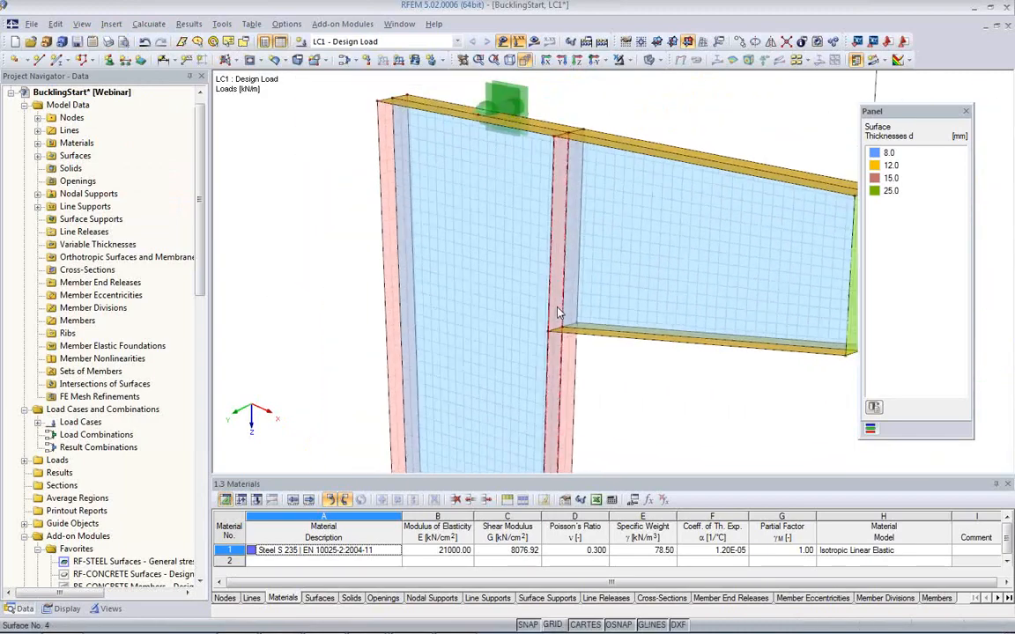
{"action": "middle_click_drag", "start_coordinate": [597, 362], "coordinate": [447, 308]}
{"action": "scroll", "coordinate": [447, 308], "scroll_direction": "down", "scroll_amount": 2}
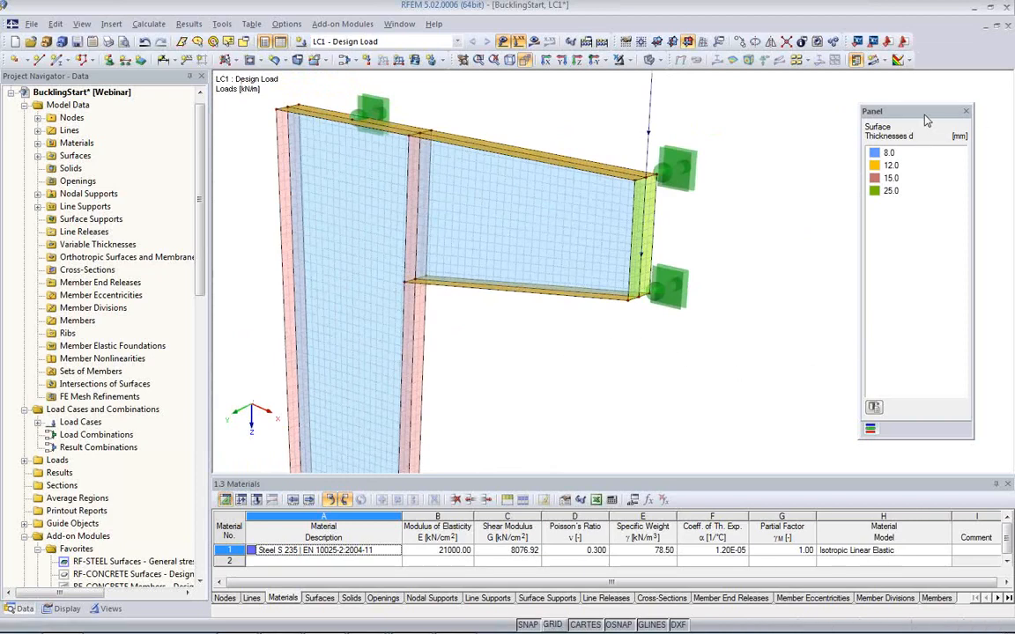
- Switch the rendering colours to materials and back to surface thickness
{"action": "left_click_drag", "start_coordinate": [927, 120], "coordinate": [893, 116]}
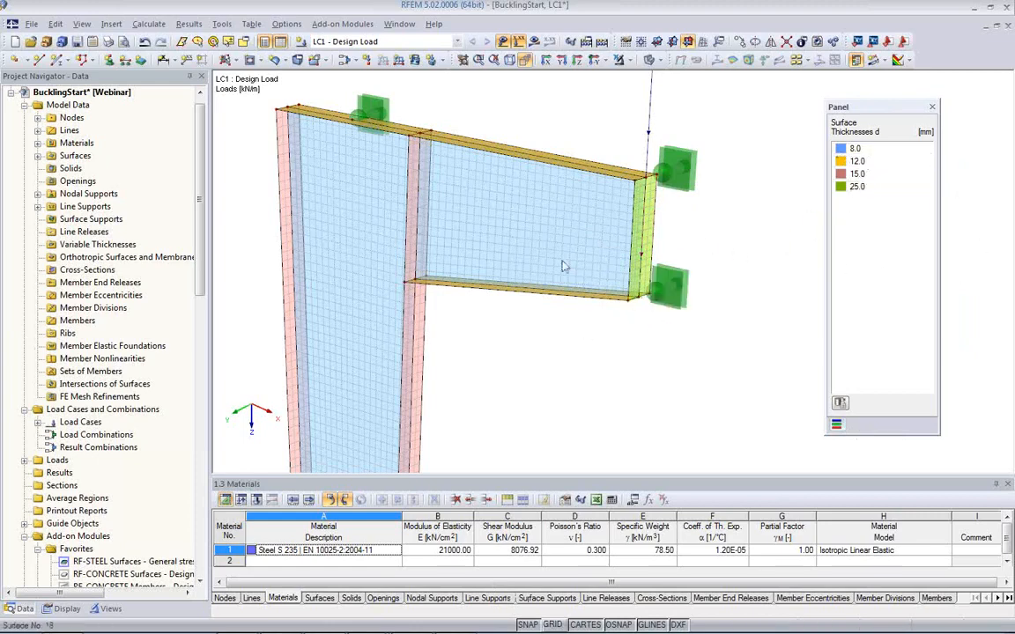
{"action": "left_click", "coordinate": [111, 610]}
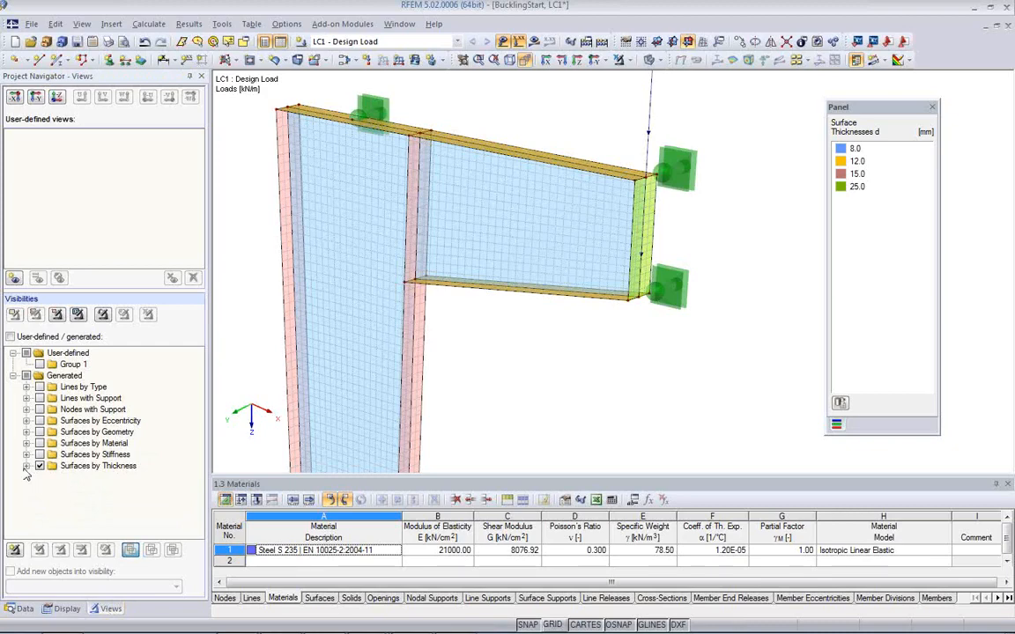
{"action": "left_click", "coordinate": [67, 609]}
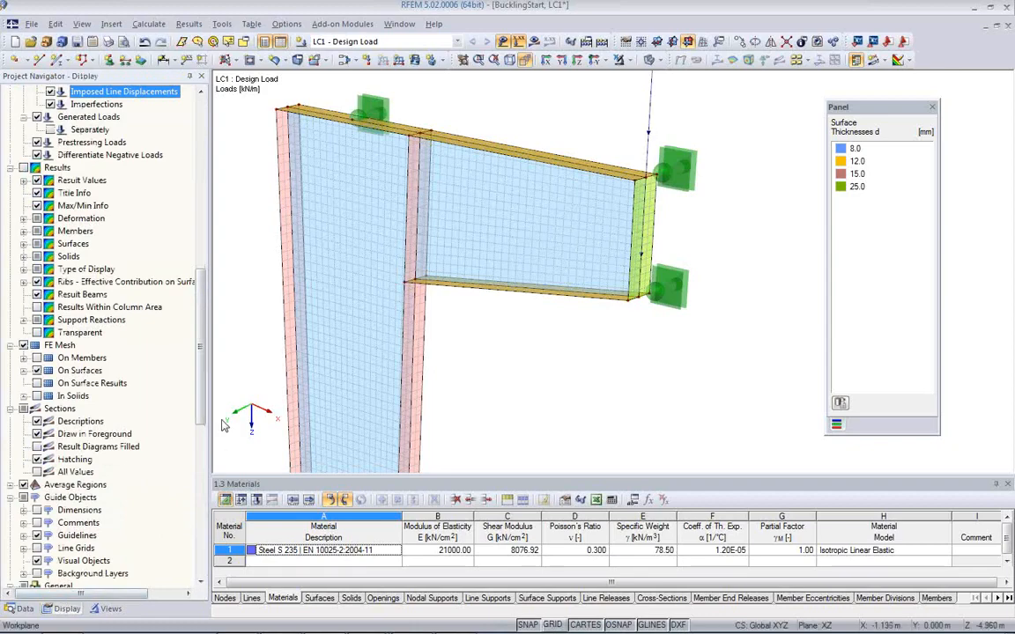
{"action": "left_click_drag", "start_coordinate": [204, 387], "coordinate": [203, 537]}
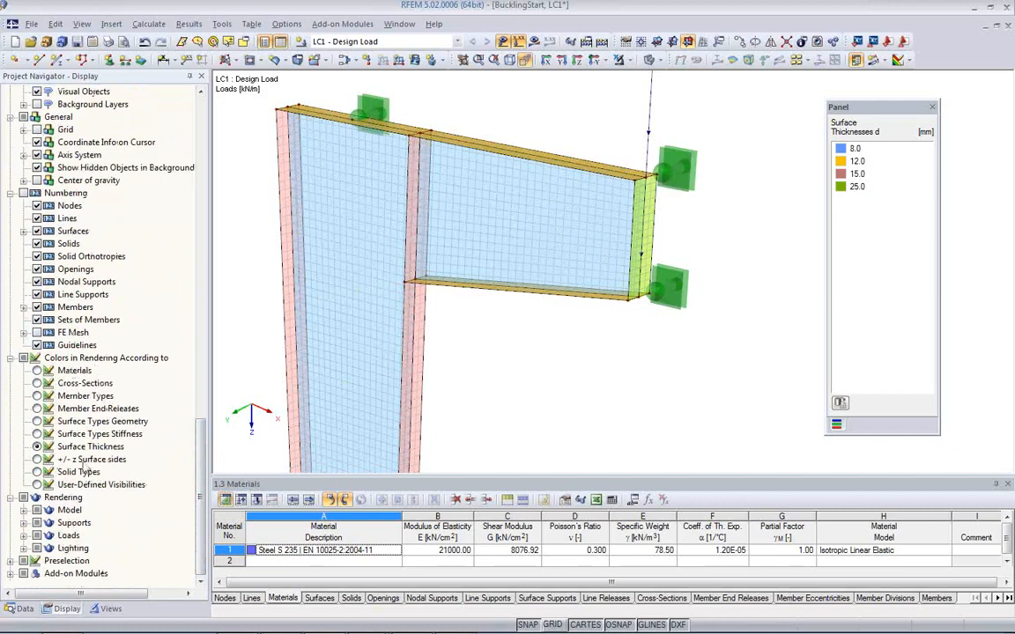
{"action": "left_click", "coordinate": [38, 371]}
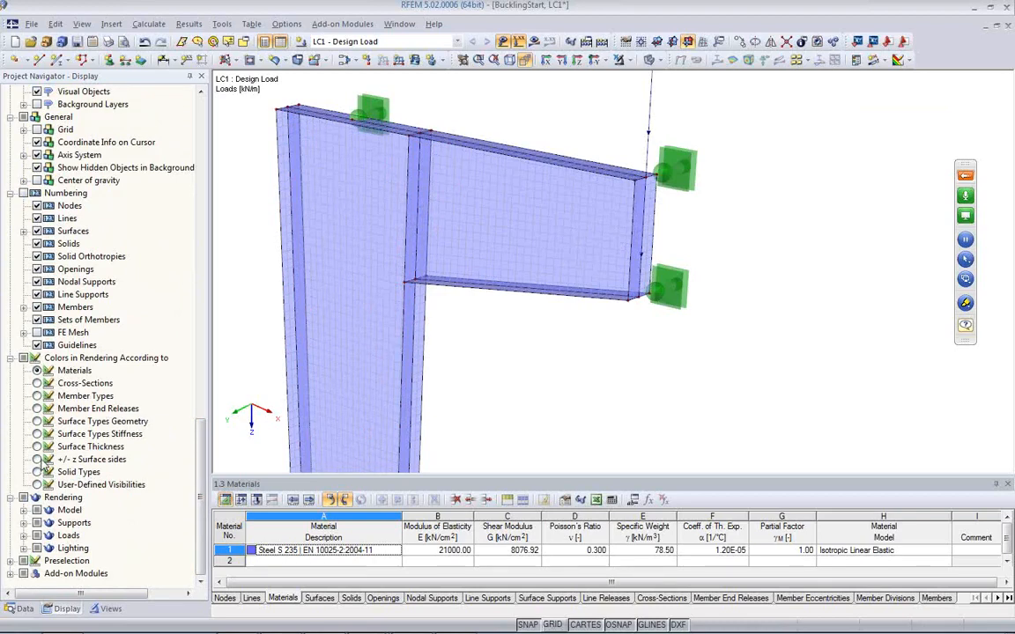
{"action": "left_click", "coordinate": [37, 447]}
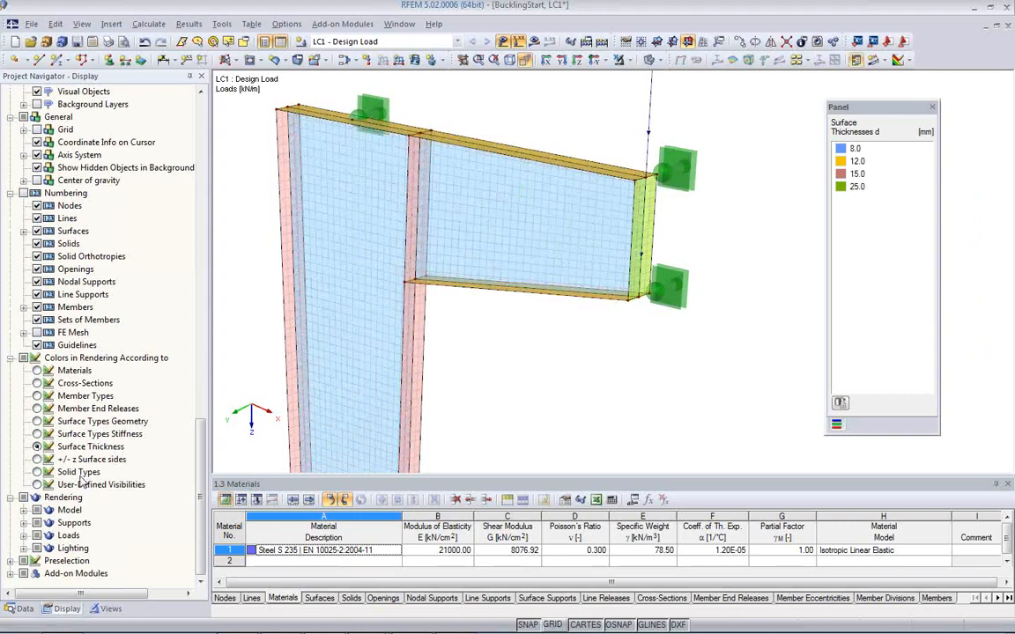
- Colour the rendering according to +/- z surface sides and check the surface orientation around the frame corner
{"action": "left_click", "coordinate": [37, 459]}
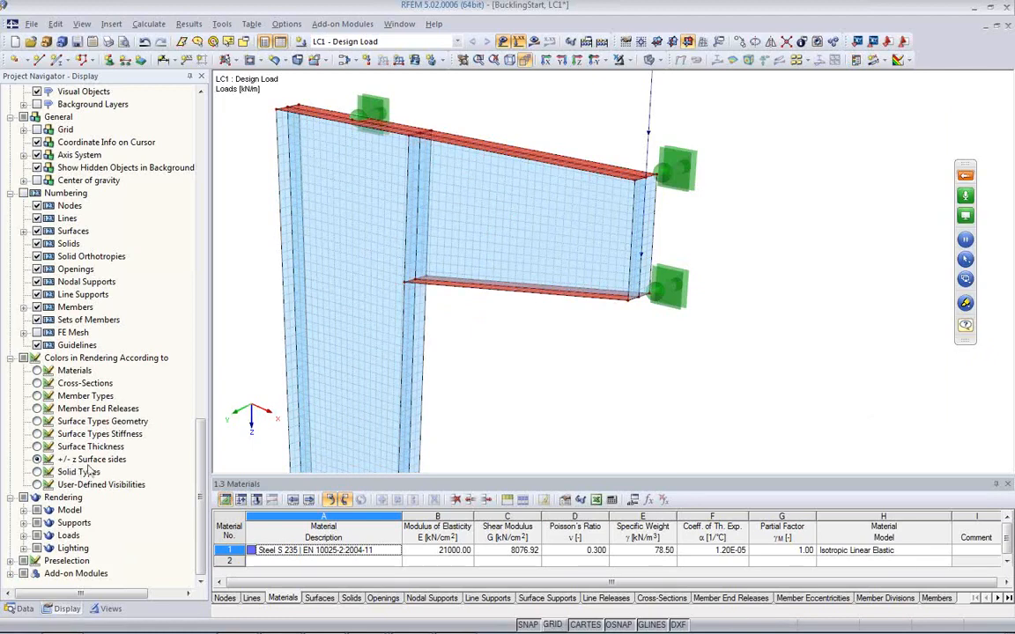
{"action": "middle_click_drag", "start_coordinate": [526, 381], "coordinate": [465, 269], "text": "ctrl"}
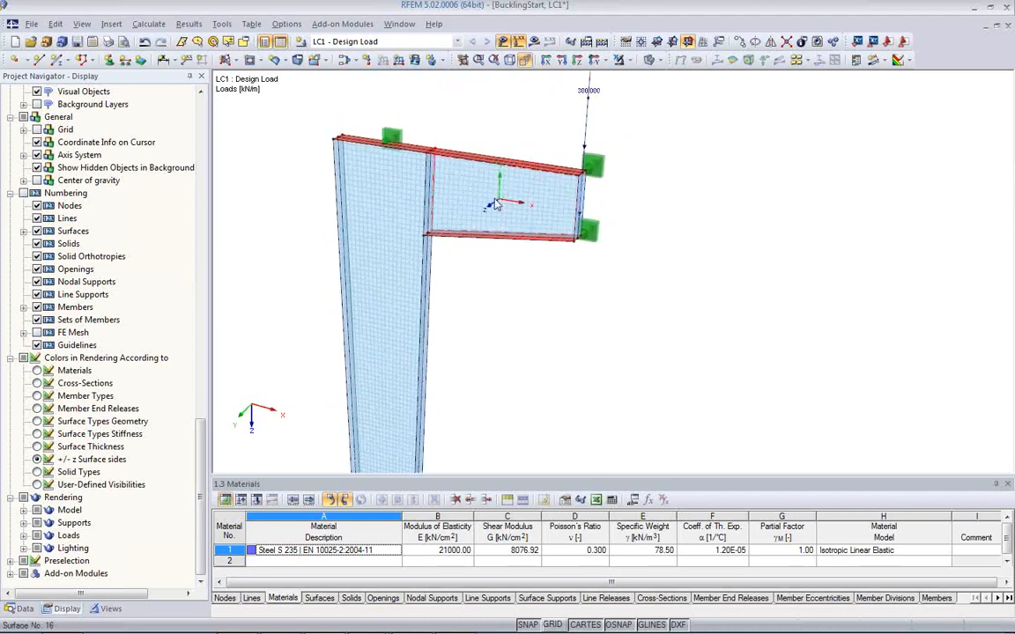
{"action": "middle_click_drag", "start_coordinate": [498, 215], "coordinate": [465, 19], "text": "ctrl"}
{"action": "middle_click_drag", "start_coordinate": [488, 187], "coordinate": [512, 344], "text": "ctrl"}
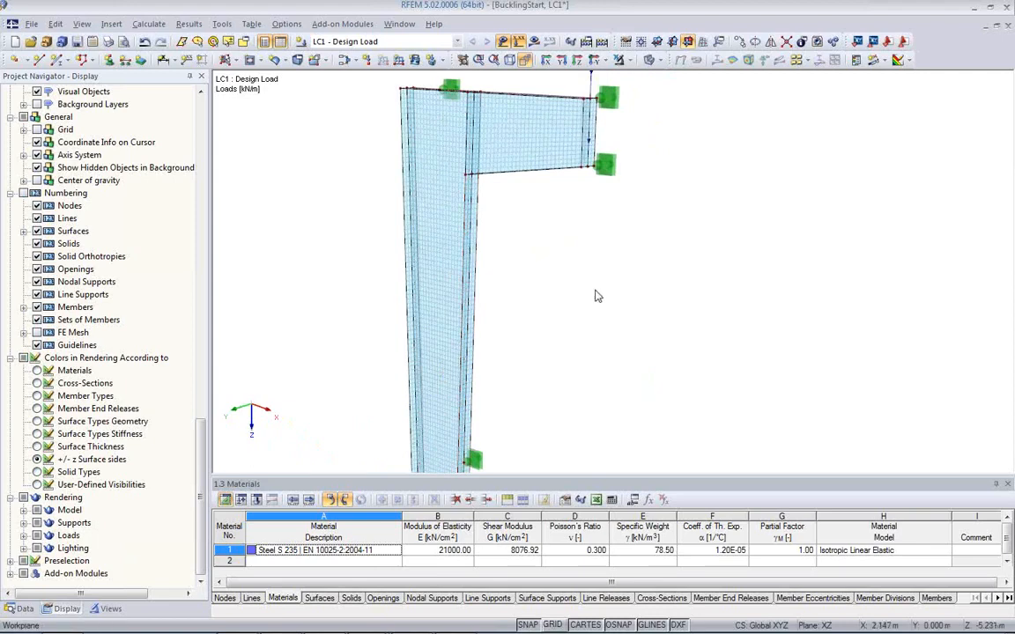
- Colour the rendering according to surface thickness again and view the frame corner
{"action": "middle_click_drag", "start_coordinate": [706, 301], "coordinate": [579, 299], "text": "ctrl"}
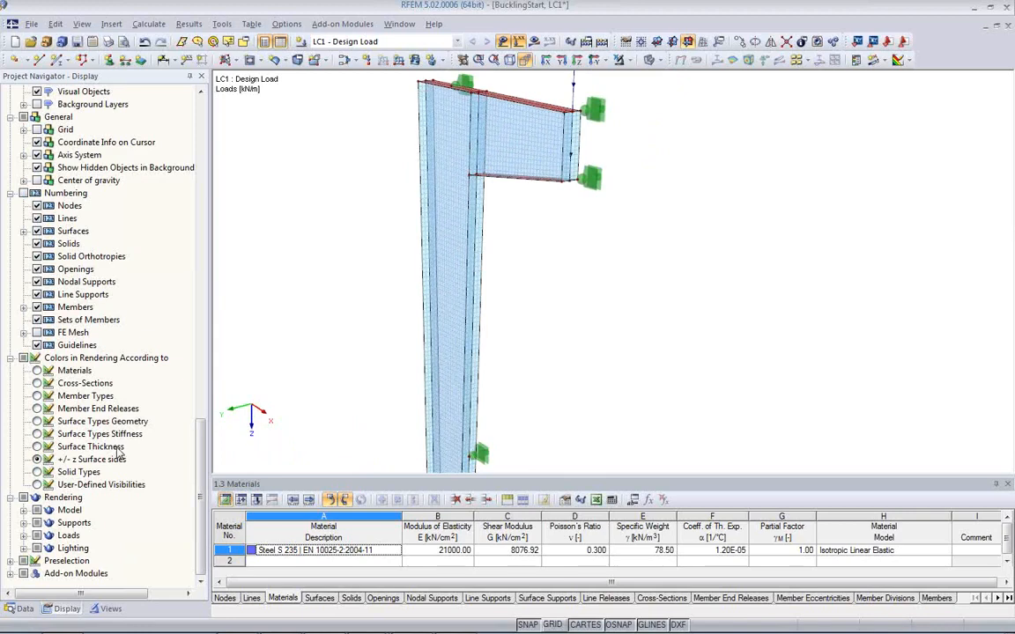
{"action": "left_click", "coordinate": [36, 447]}
{"action": "middle_click_drag", "start_coordinate": [501, 352], "coordinate": [517, 410]}
{"action": "scroll", "coordinate": [551, 327], "scroll_direction": "up", "scroll_amount": 2}
{"action": "scroll", "coordinate": [547, 327], "scroll_direction": "down", "scroll_amount": 2}
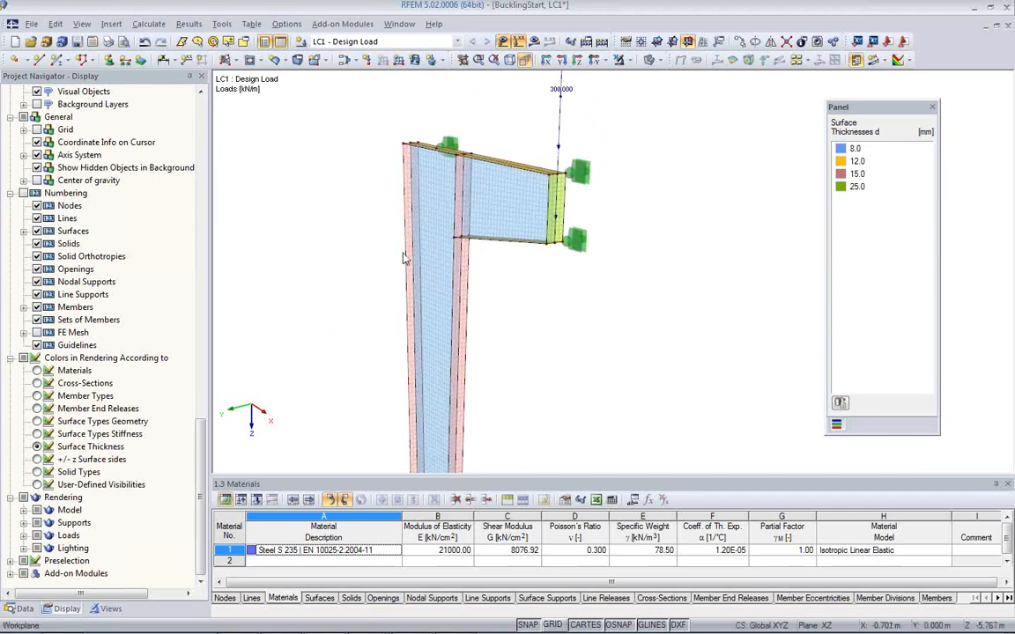
- Calculate the results of load case LC1 - Design Load and show them on the frame
{"action": "left_click", "coordinate": [534, 45]}
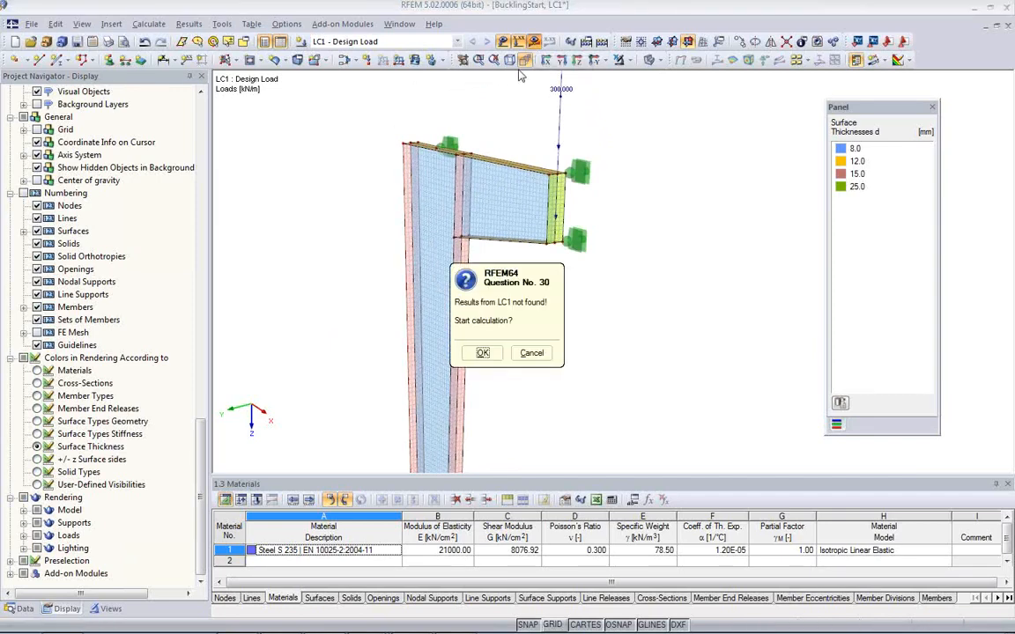
{"action": "left_click", "coordinate": [484, 354]}
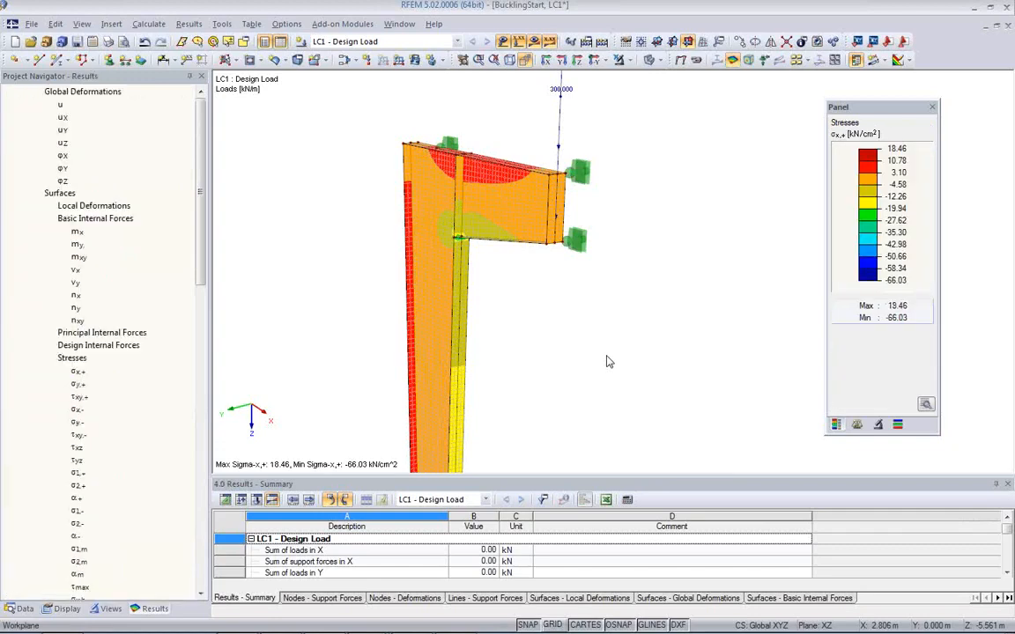
{"action": "middle_click_drag", "start_coordinate": [606, 361], "coordinate": [532, 269], "text": "ctrl"}
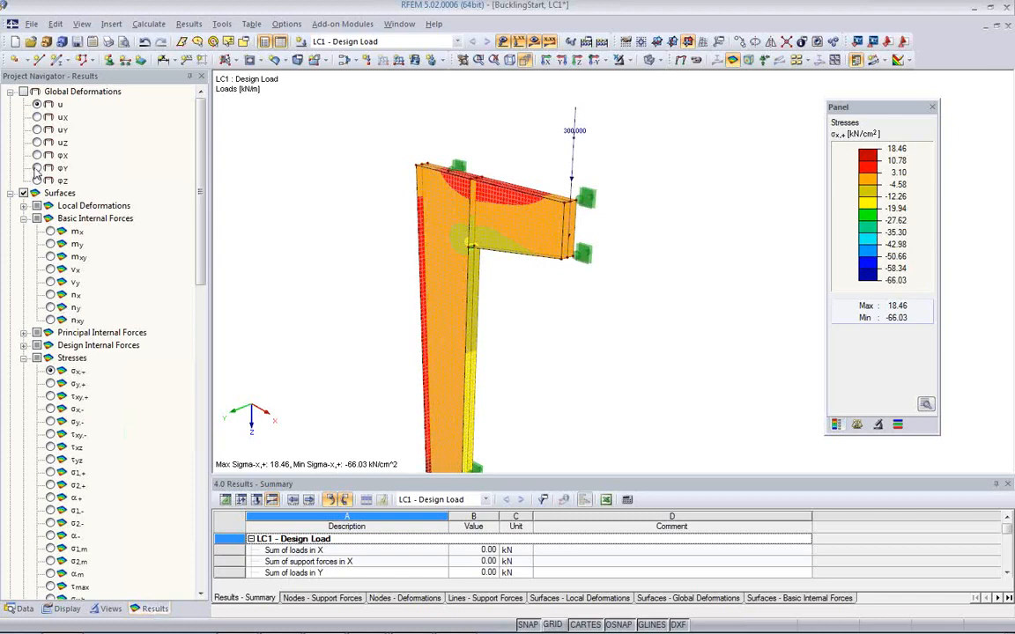
- Display the global deformations u of the frame and hide the loads
{"action": "left_click", "coordinate": [23, 91]}
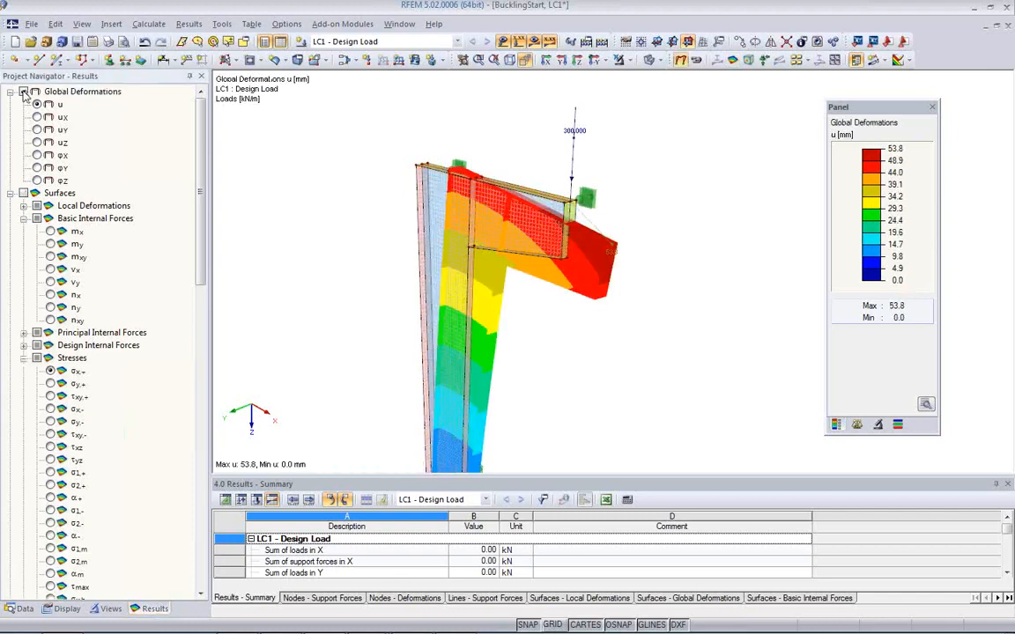
{"action": "middle_click_drag", "start_coordinate": [616, 336], "coordinate": [360, 274], "text": "ctrl"}
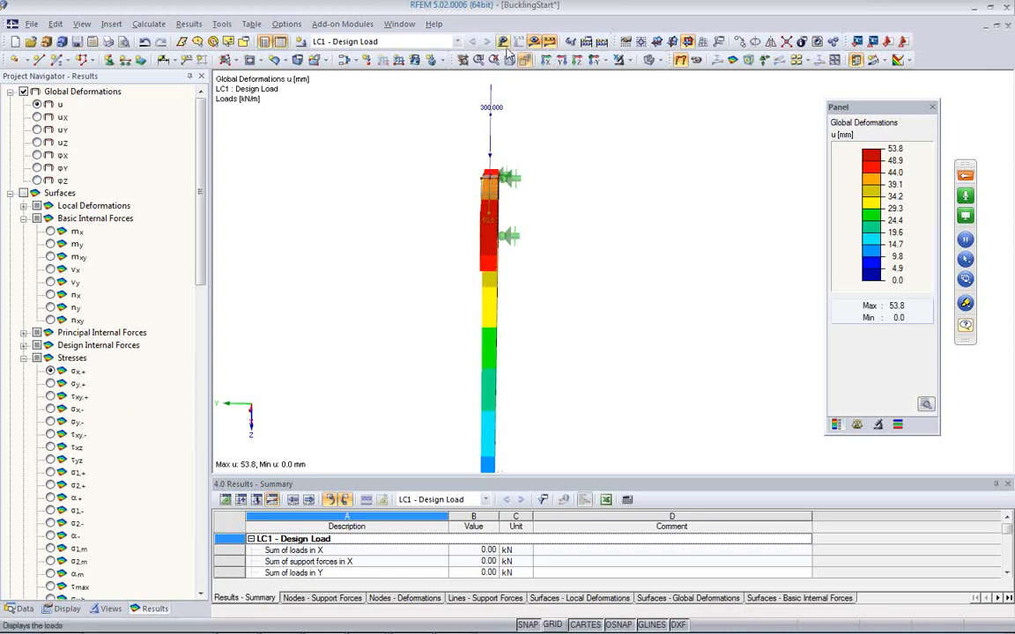
{"action": "middle_click_drag", "start_coordinate": [586, 216], "coordinate": [668, 236], "text": "ctrl"}
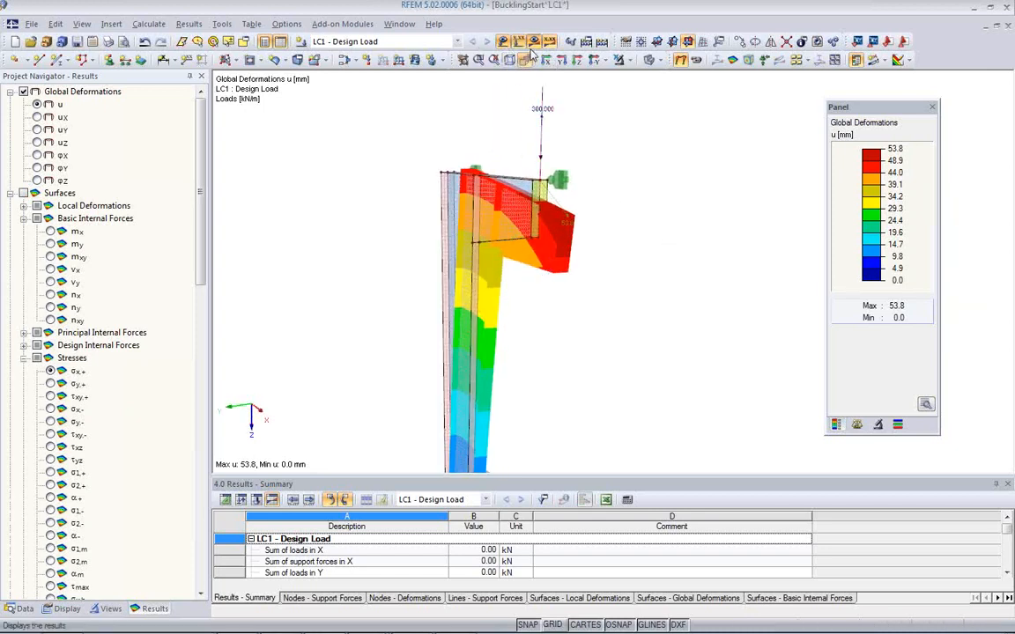
{"action": "left_click", "coordinate": [503, 42]}
{"action": "middle_click_drag", "start_coordinate": [572, 333], "coordinate": [343, 279], "text": "ctrl"}
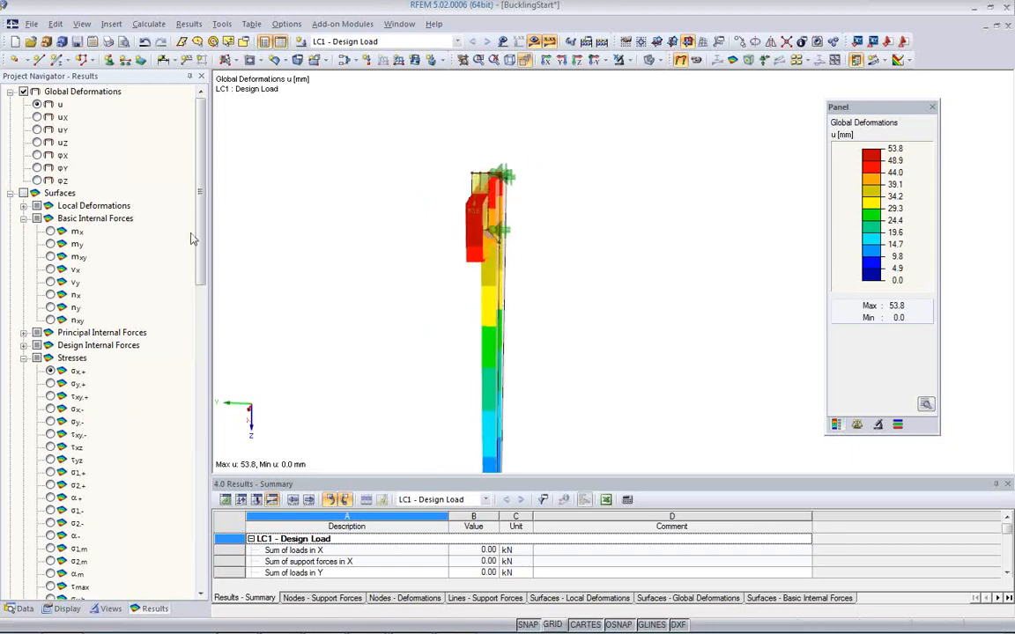
- Check the global deformations uY and uX, and return to the total deformation u of the whole frame
{"action": "left_click", "coordinate": [37, 129]}
{"action": "middle_click_drag", "start_coordinate": [362, 253], "coordinate": [564, 311], "text": "ctrl"}
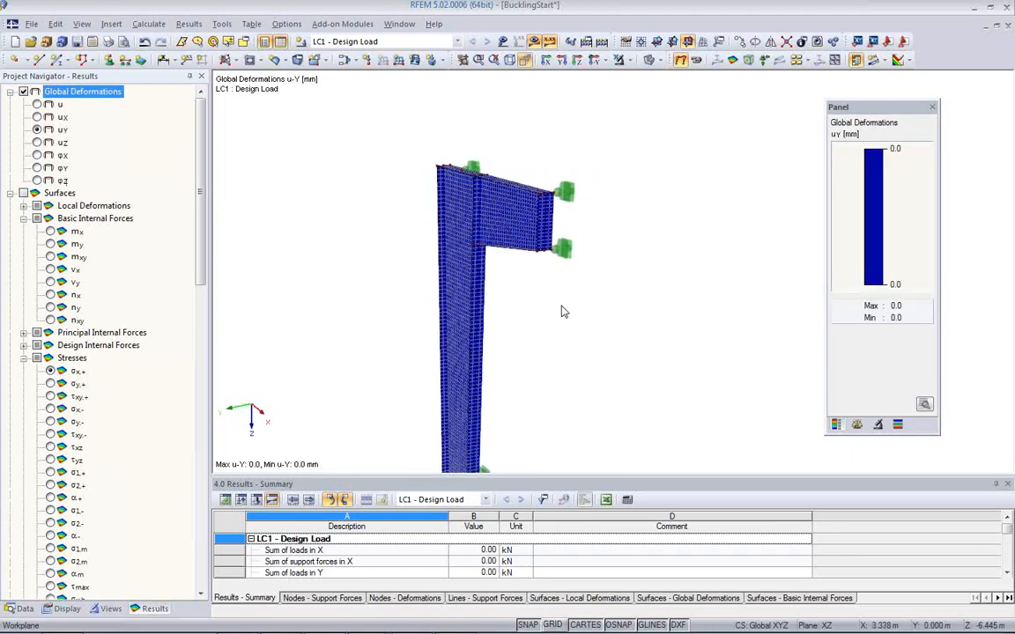
{"action": "left_click", "coordinate": [37, 117]}
{"action": "middle_click_drag", "start_coordinate": [484, 273], "coordinate": [599, 310], "text": "ctrl"}
{"action": "left_click", "coordinate": [37, 104]}
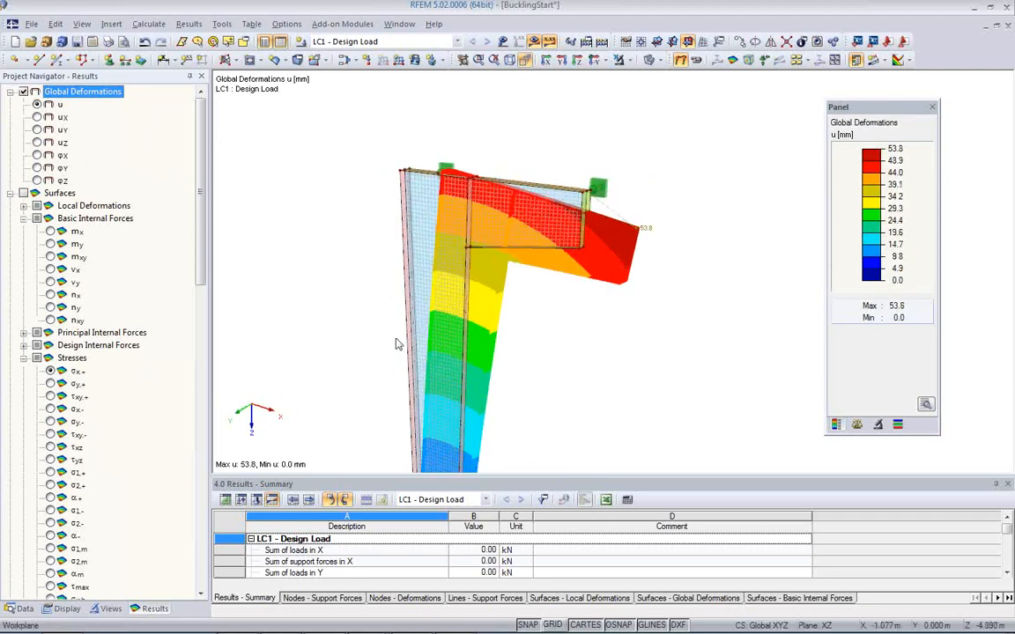
{"action": "middle_click_drag", "start_coordinate": [520, 291], "coordinate": [437, 329], "text": "ctrl"}
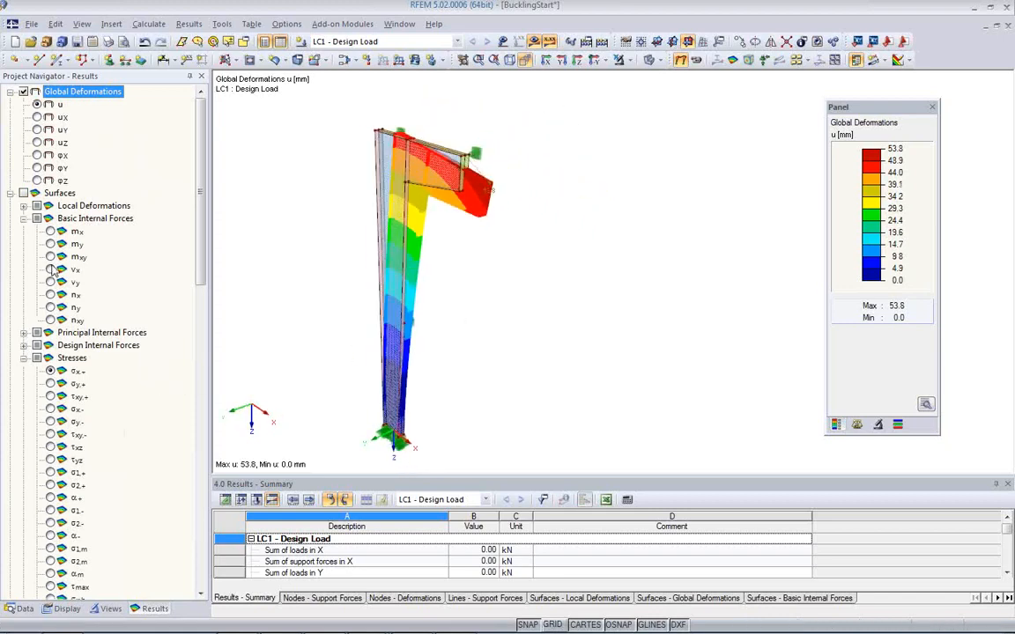
- Examine the basic internal forces mx and my of the surfaces around the frame corner
{"action": "left_click", "coordinate": [50, 231]}
{"action": "scroll", "coordinate": [493, 282], "scroll_direction": "up", "scroll_amount": 3}
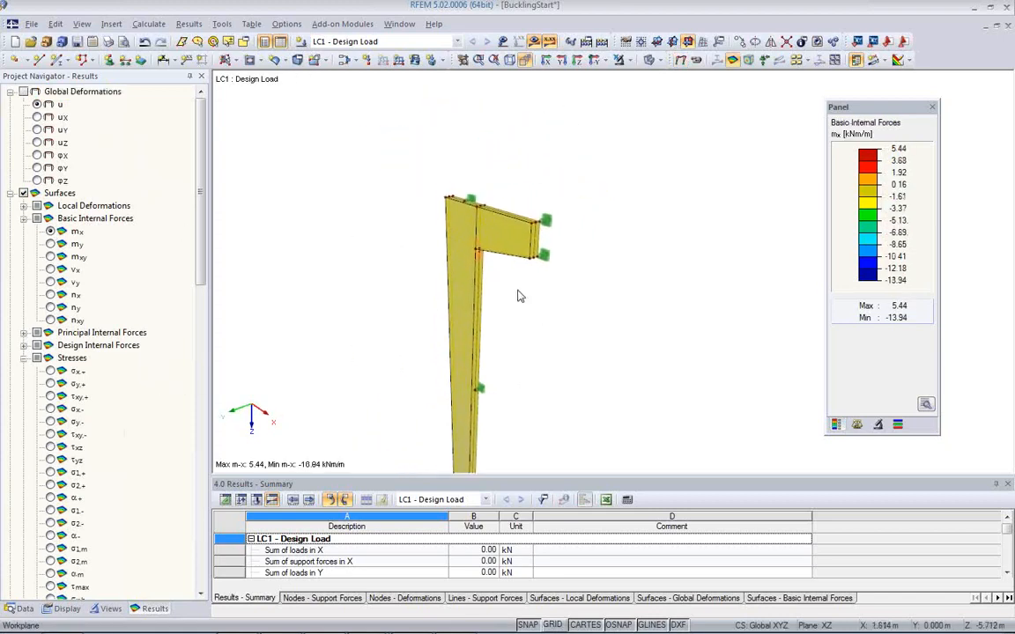
{"action": "middle_click_drag", "start_coordinate": [480, 264], "coordinate": [663, 249], "text": "ctrl"}
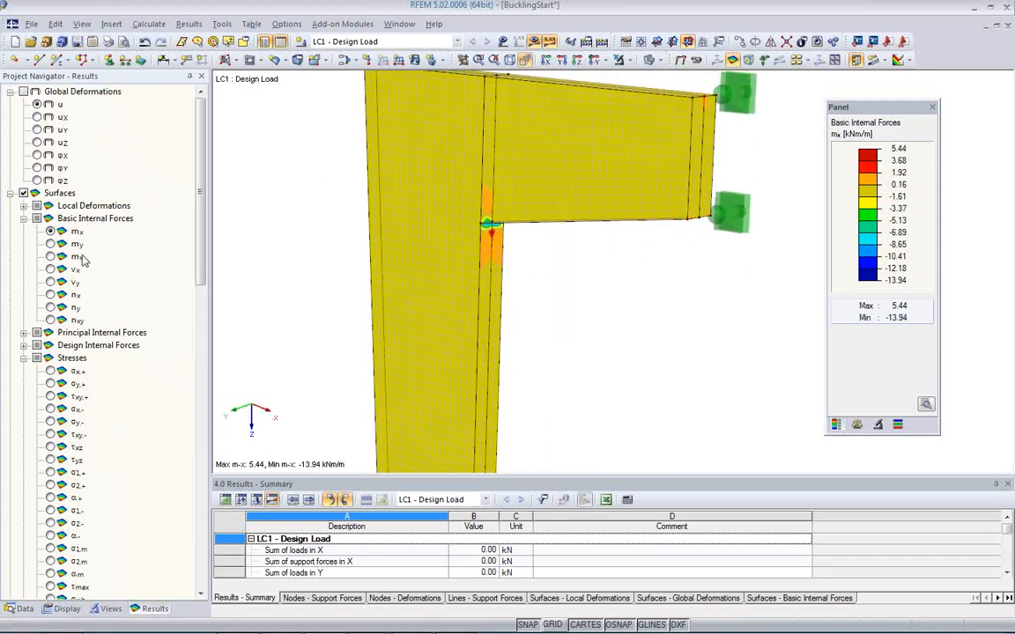
{"action": "left_click", "coordinate": [50, 244]}
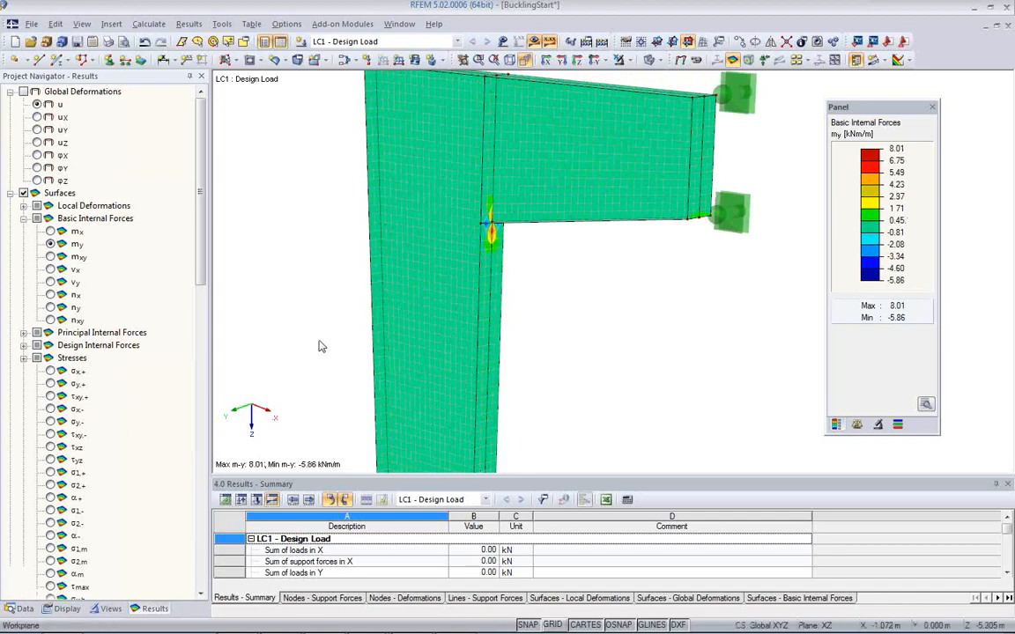
- Display the surface axial force nx and examine its distribution in the corner, stiffener and column flanges
{"action": "left_click", "coordinate": [50, 294]}
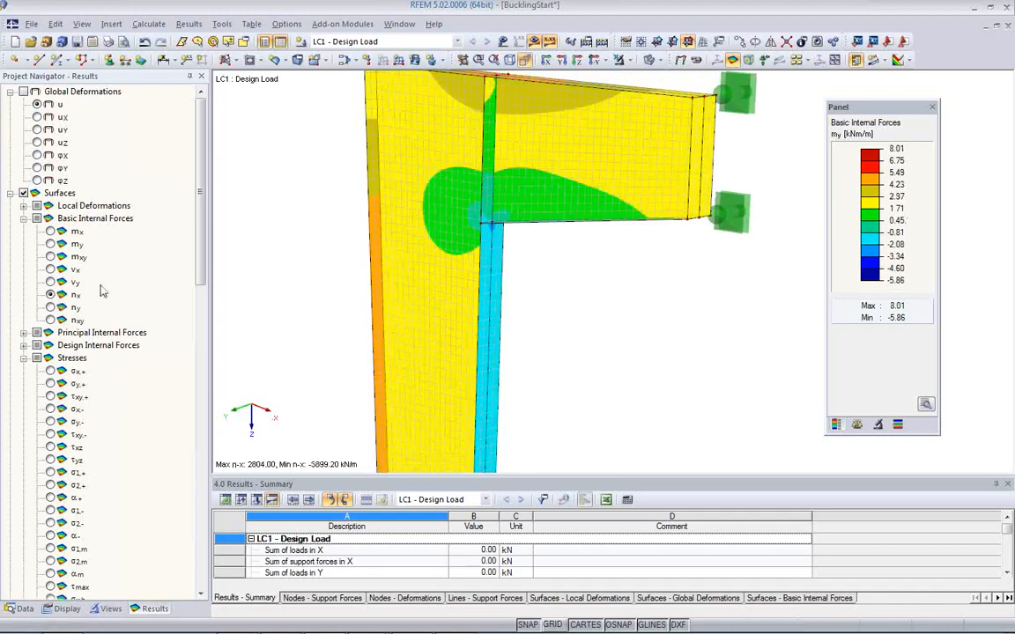
{"action": "middle_click_drag", "start_coordinate": [566, 265], "coordinate": [614, 286], "text": "ctrl"}
{"action": "middle_click_drag", "start_coordinate": [624, 418], "coordinate": [510, 327]}
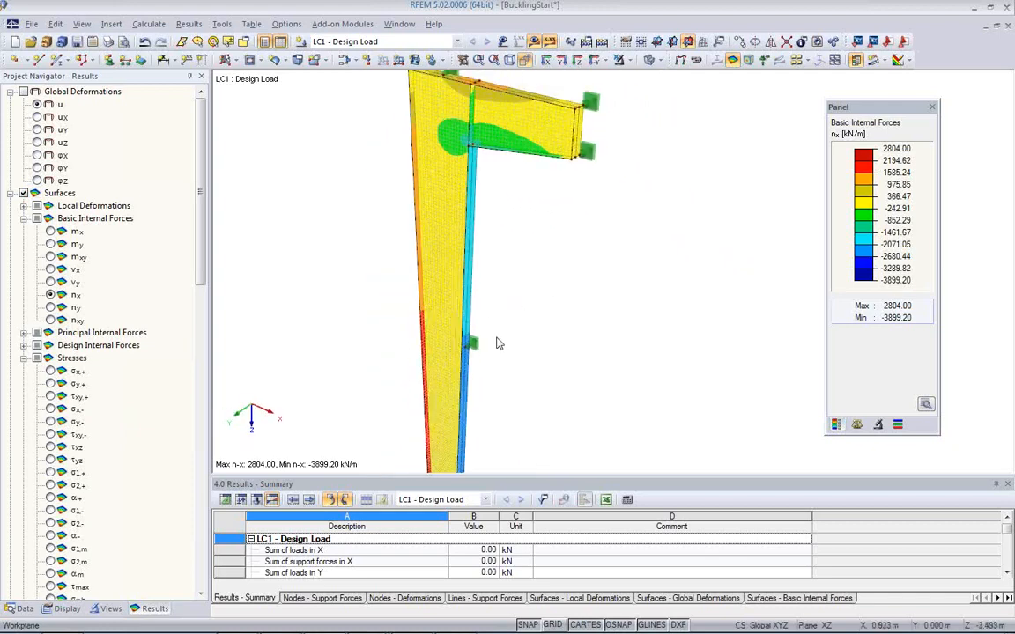
{"action": "middle_click_drag", "start_coordinate": [564, 235], "coordinate": [580, 388]}
{"action": "scroll", "coordinate": [520, 234], "scroll_direction": "up", "scroll_amount": 2}
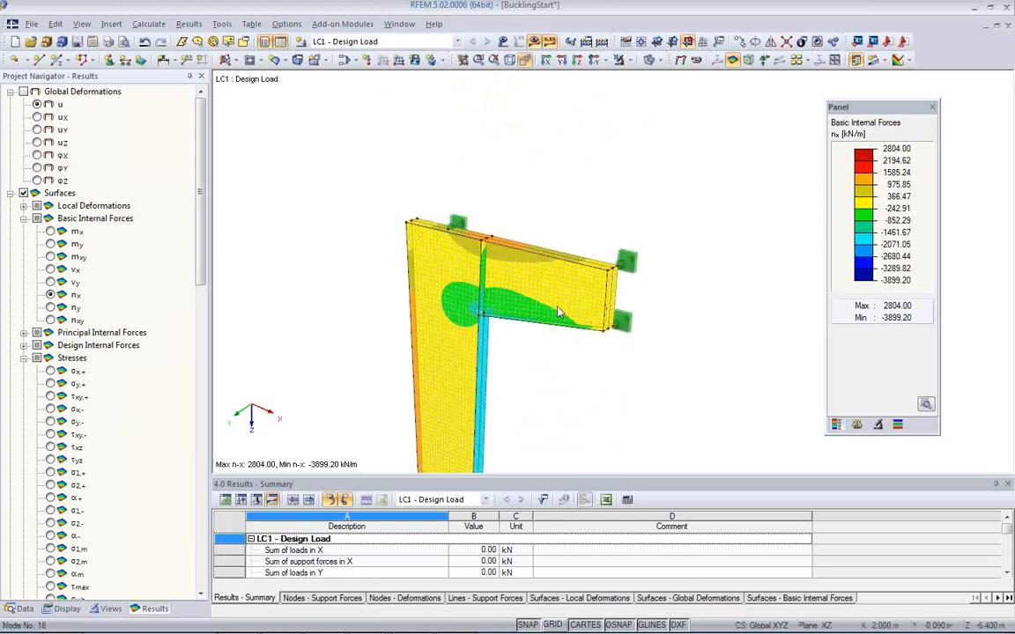
{"action": "scroll", "coordinate": [493, 255], "scroll_direction": "up", "scroll_amount": 4}
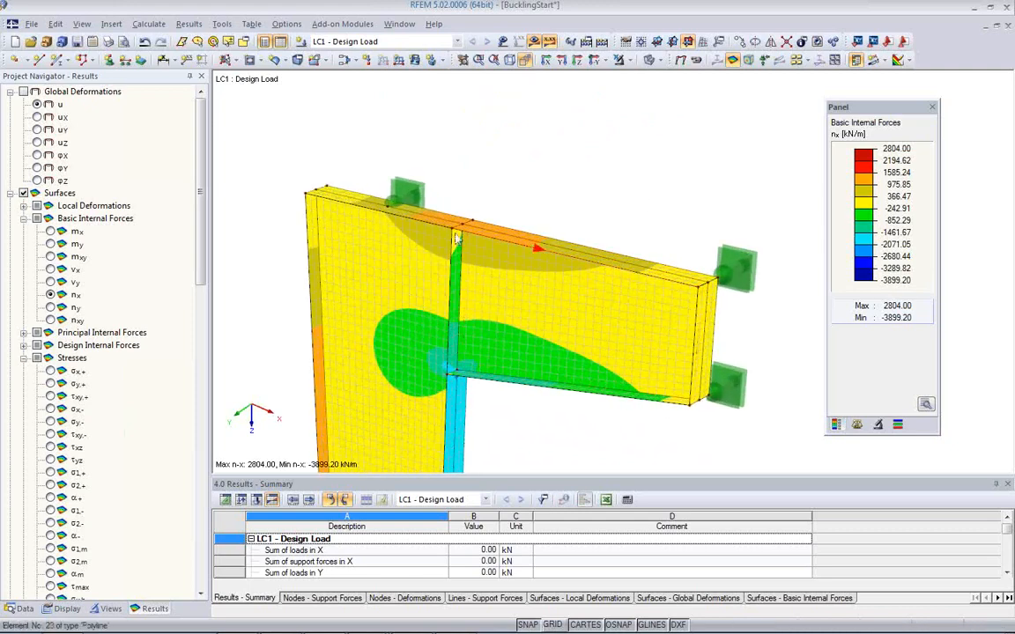
{"action": "scroll", "coordinate": [484, 247], "scroll_direction": "up", "scroll_amount": 2}
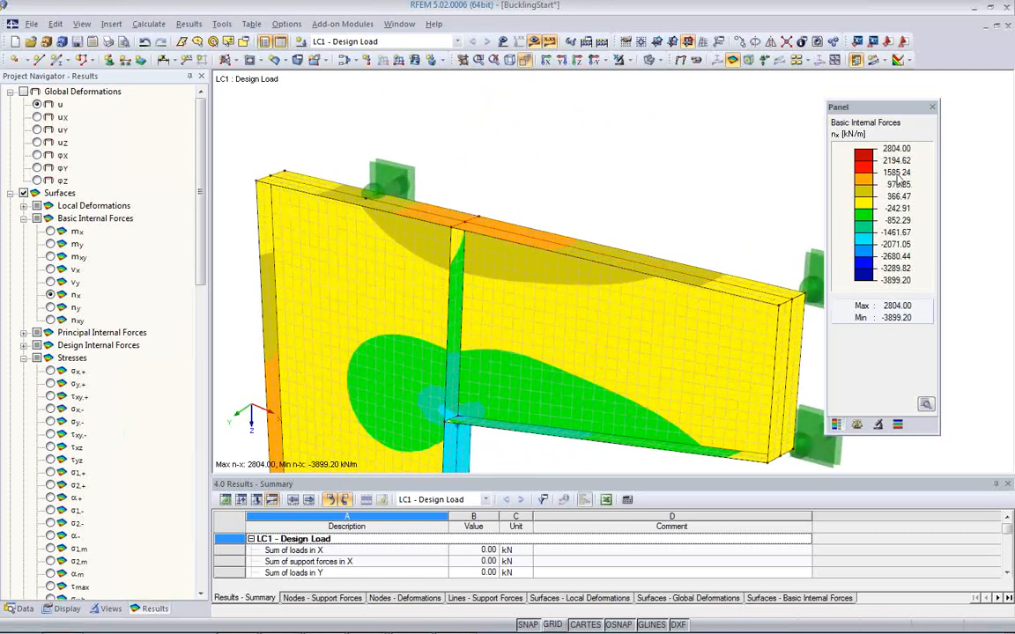
{"action": "middle_click_drag", "start_coordinate": [478, 414], "coordinate": [472, 317]}
{"action": "scroll", "coordinate": [480, 322], "scroll_direction": "down", "scroll_amount": 3}
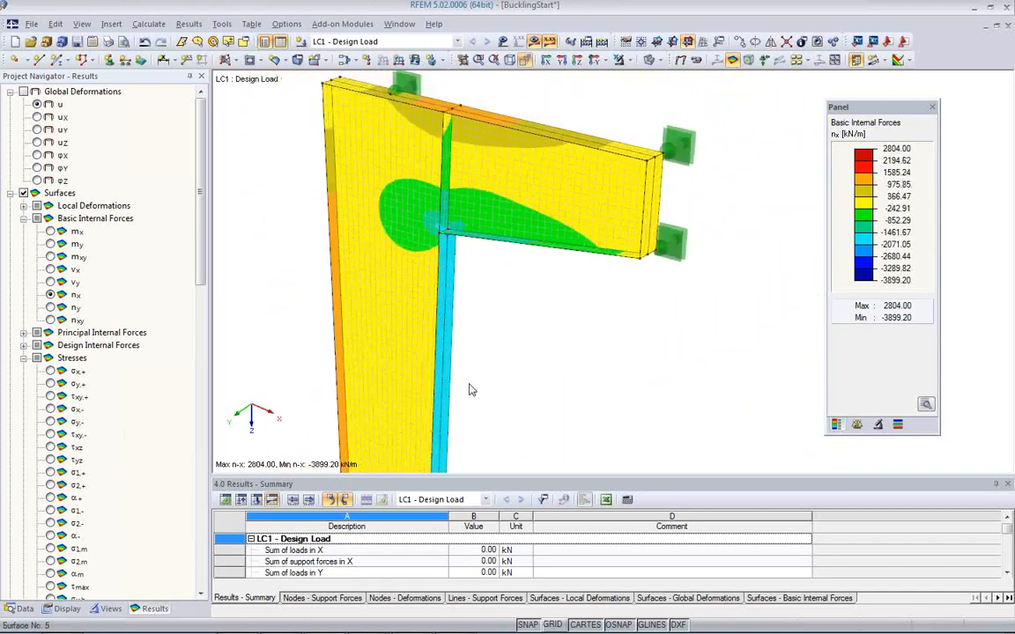
{"action": "middle_click_drag", "start_coordinate": [482, 323], "coordinate": [495, 254]}
{"action": "scroll", "coordinate": [497, 265], "scroll_direction": "down", "scroll_amount": 2}
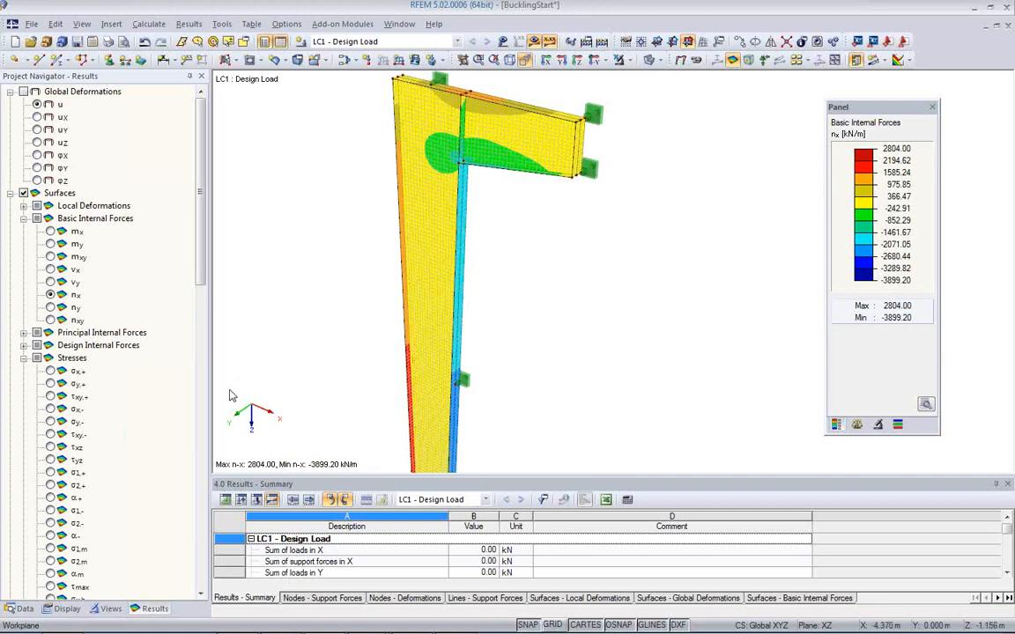
- Compare the surface stresses σx,+, σy,+ and σy,- on the frame
{"action": "scroll", "coordinate": [132, 255], "scroll_direction": "down", "scroll_amount": 4}
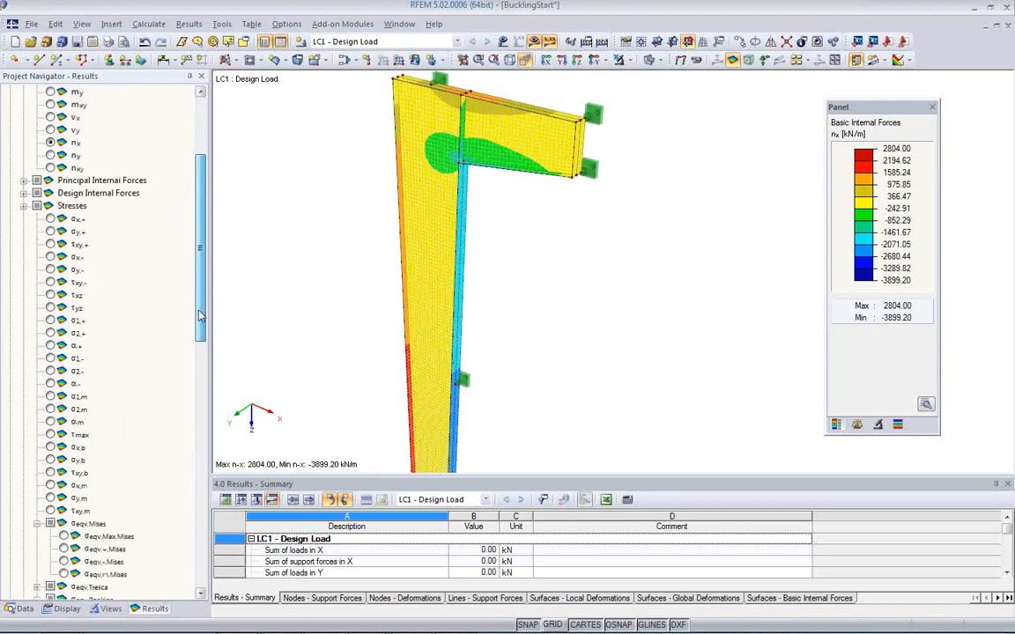
{"action": "left_click", "coordinate": [52, 220]}
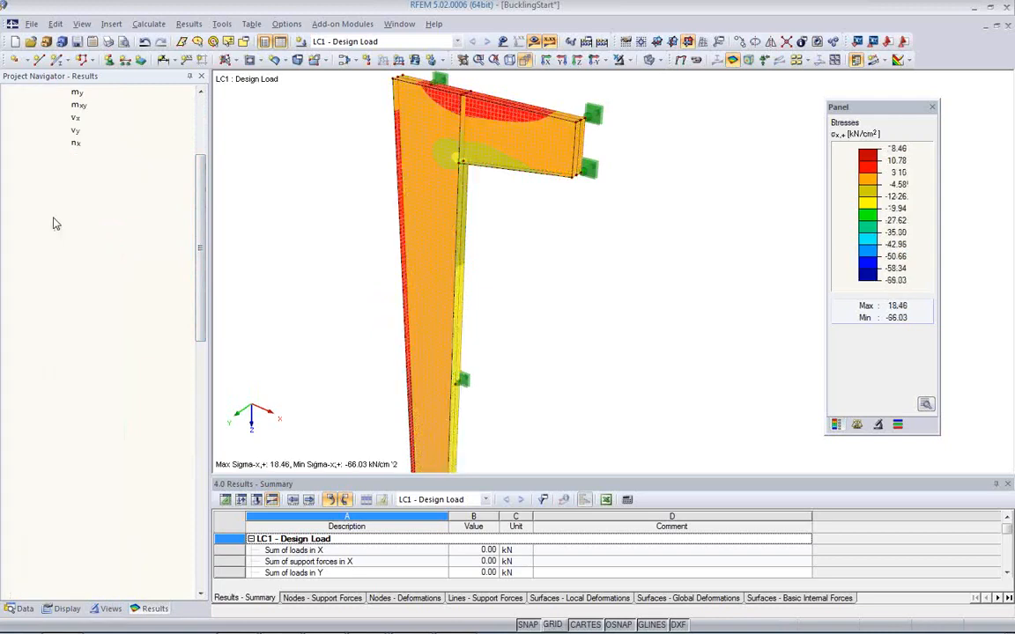
{"action": "left_click", "coordinate": [50, 232]}
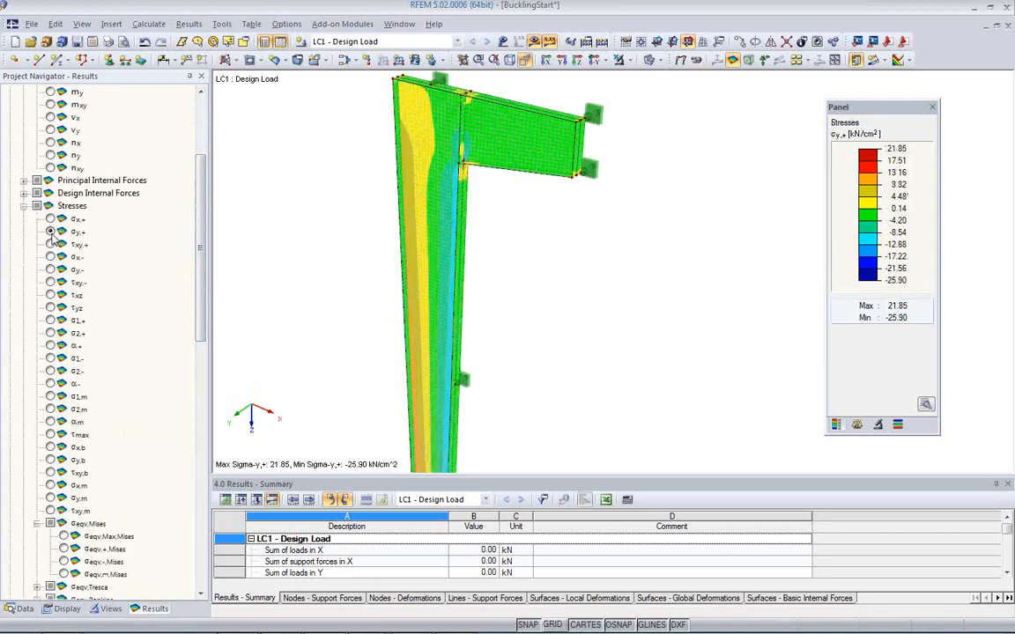
{"action": "left_click", "coordinate": [50, 218]}
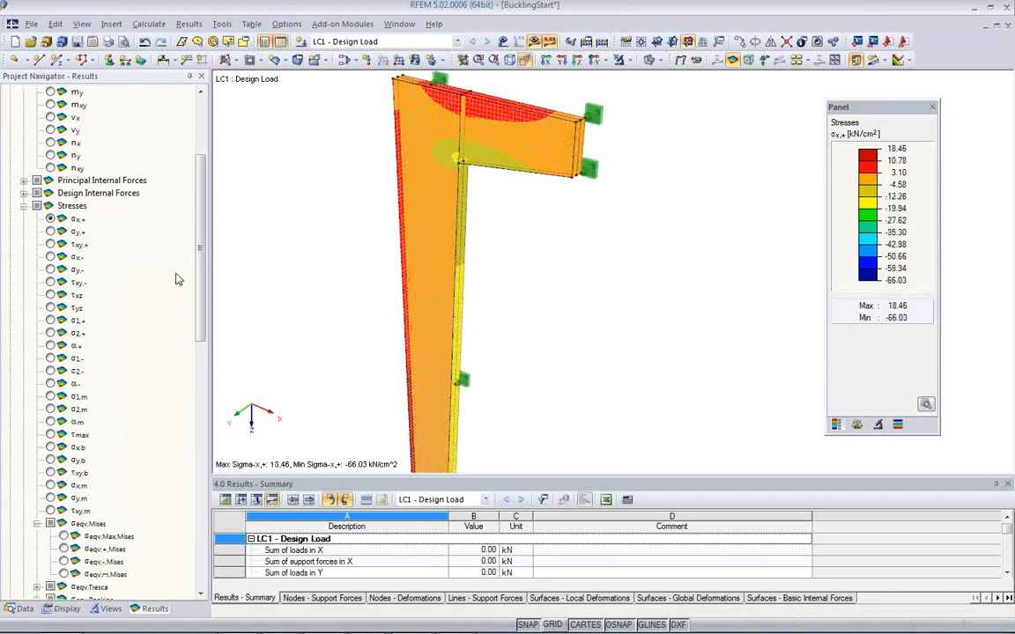
{"action": "left_click", "coordinate": [51, 270]}
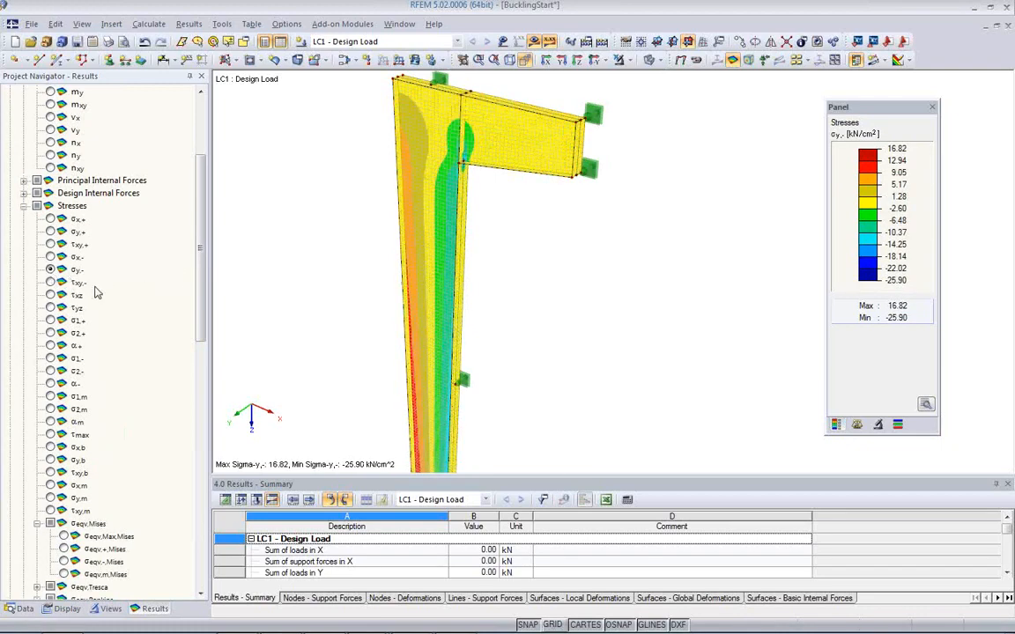
- Show the stress σx,+ again, switch to σy,-, and inspect the frame from several angles
{"action": "left_click", "coordinate": [50, 219]}
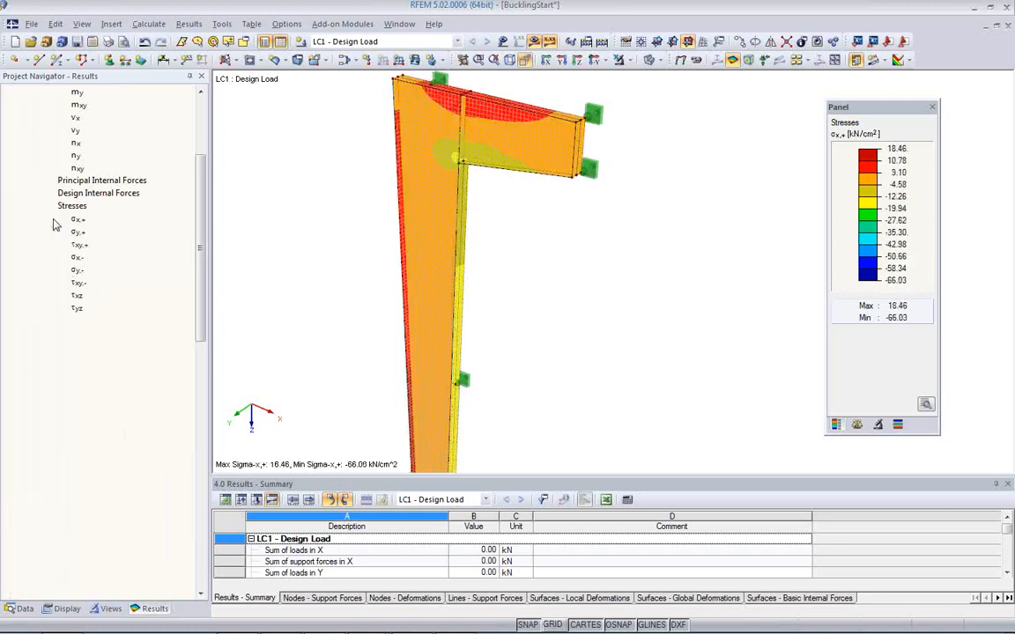
{"action": "middle_click_drag", "start_coordinate": [363, 294], "coordinate": [405, 186], "text": "ctrl"}
{"action": "middle_click_drag", "start_coordinate": [462, 244], "coordinate": [441, 271]}
{"action": "left_click_drag", "start_coordinate": [197, 338], "coordinate": [196, 334]}
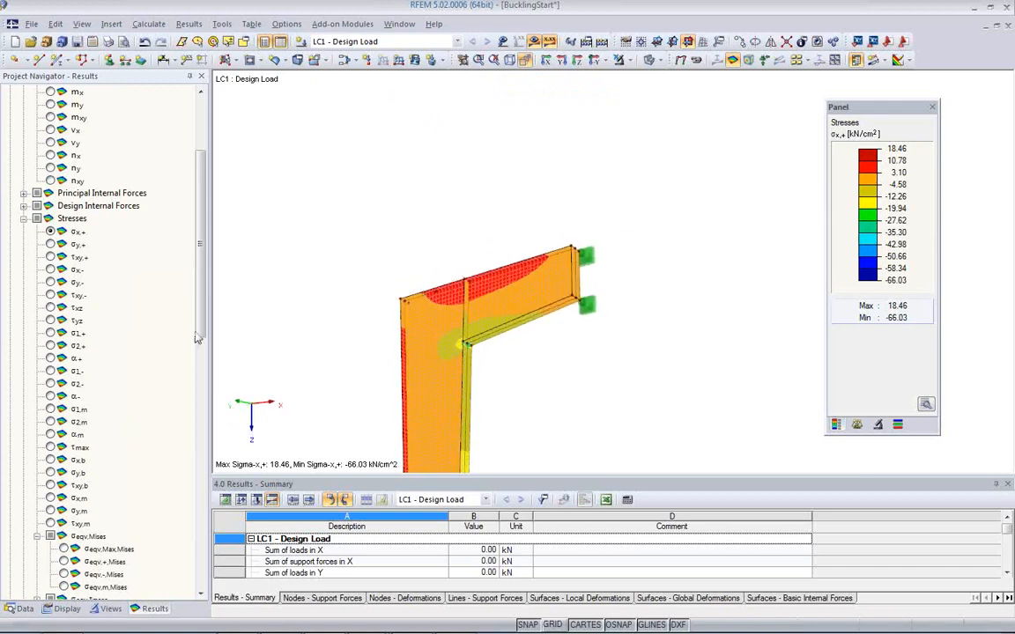
{"action": "left_click", "coordinate": [50, 282]}
{"action": "middle_click_drag", "start_coordinate": [422, 264], "coordinate": [463, 412], "text": "ctrl"}
{"action": "scroll", "coordinate": [464, 253], "scroll_direction": "down", "scroll_amount": 5}
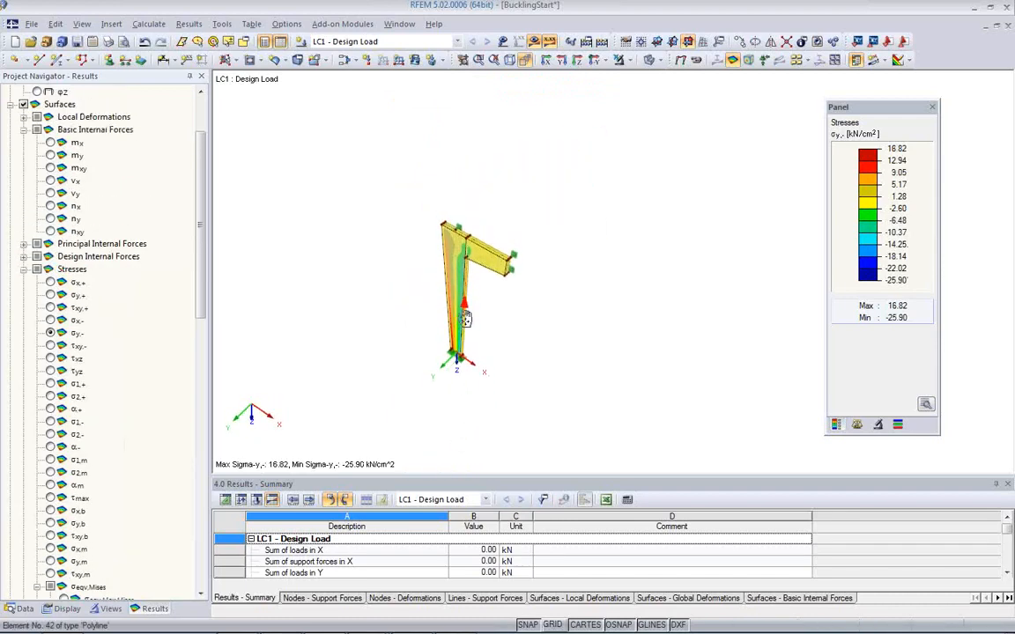
{"action": "middle_click_drag", "start_coordinate": [466, 305], "coordinate": [460, 341]}
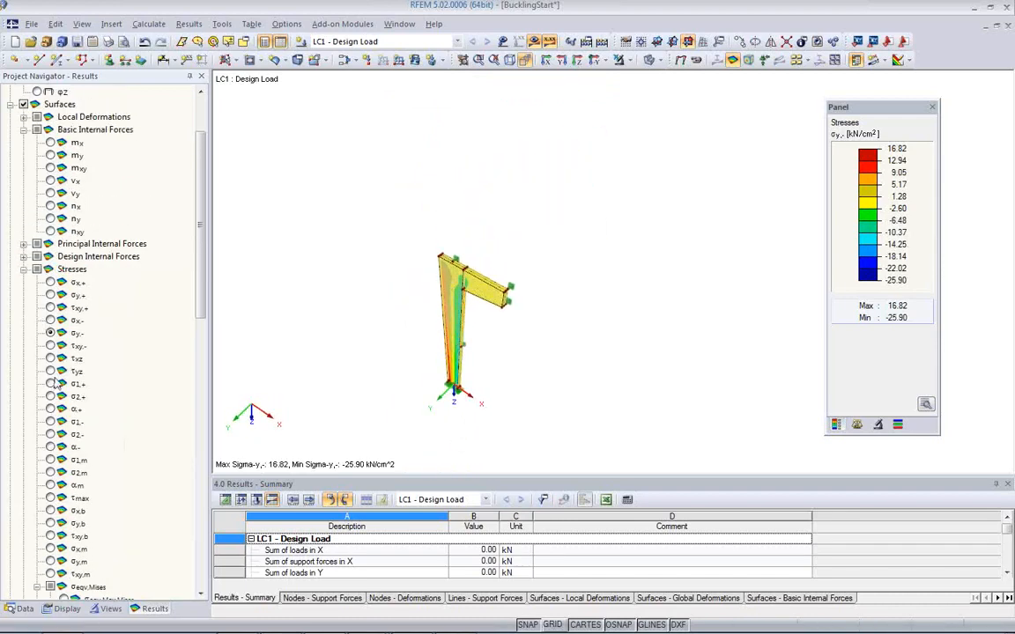
- Display the maximum von Mises equivalent stress σeqv,Max,Mises and examine the inner frame corner for stress peaks
{"action": "scroll", "coordinate": [102, 310], "scroll_direction": "down", "scroll_amount": 4}
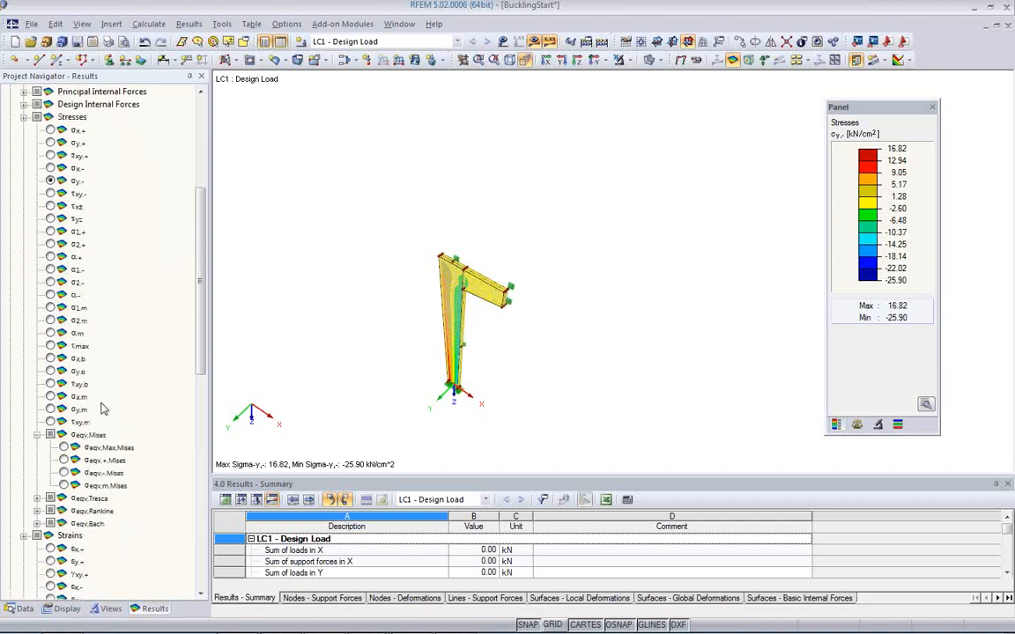
{"action": "left_click", "coordinate": [63, 447]}
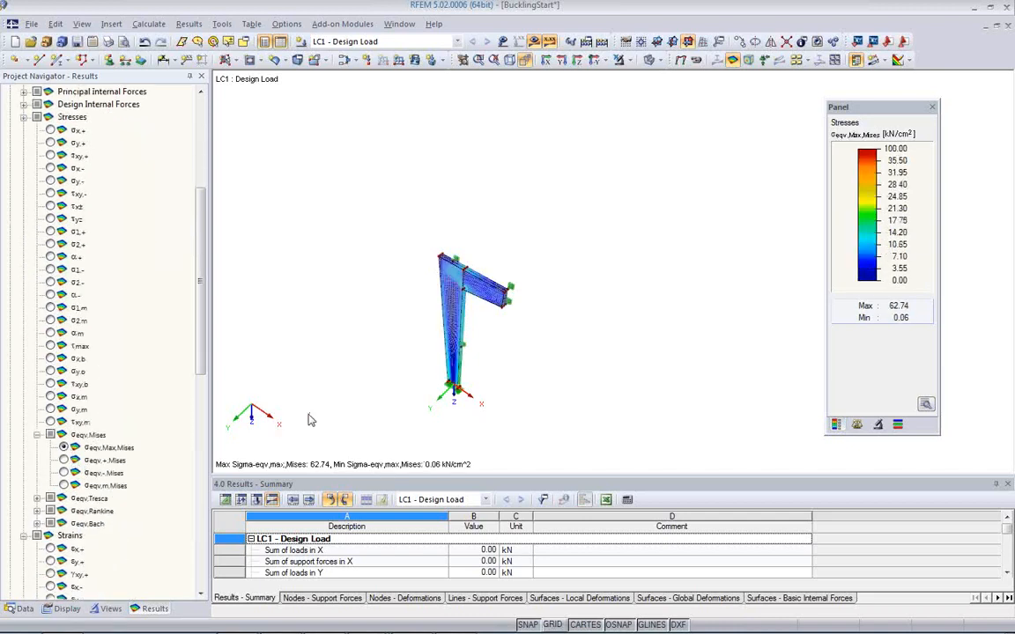
{"action": "middle_click_drag", "start_coordinate": [498, 341], "coordinate": [560, 226], "text": "ctrl"}
{"action": "scroll", "coordinate": [506, 282], "scroll_direction": "up", "scroll_amount": 3}
{"action": "mouse_move", "coordinate": [445, 278]}
{"action": "middle_mouse_down"}
{"action": "mouse_move", "coordinate": [495, 174]}
{"action": "mouse_move", "coordinate": [455, 206]}
{"action": "mouse_move", "coordinate": [374, 211]}
{"action": "mouse_move", "coordinate": [664, 238]}
{"action": "mouse_move", "coordinate": [459, 290]}
{"action": "middle_mouse_up"}
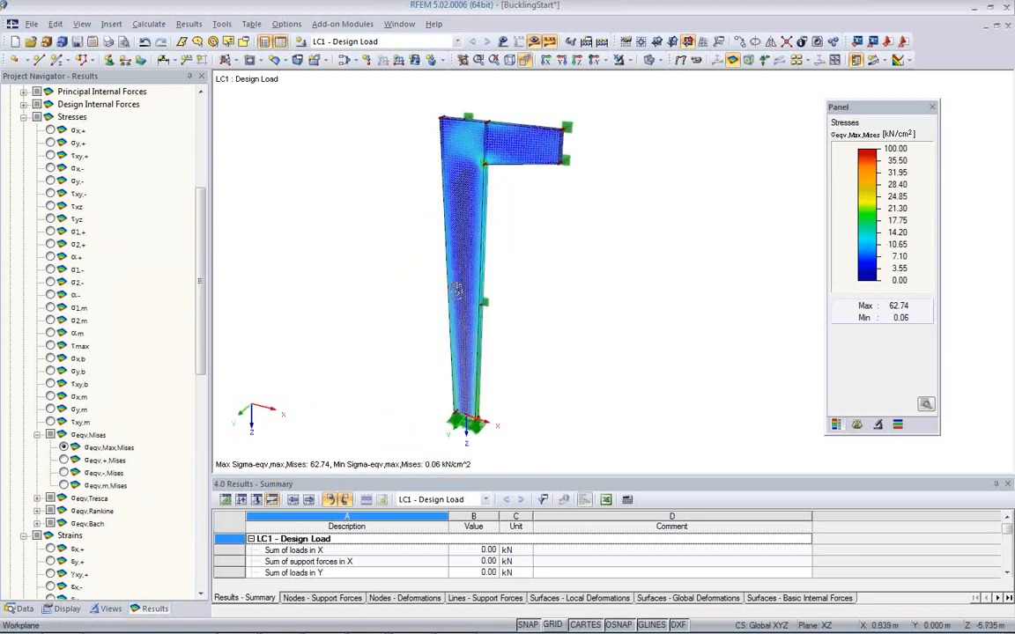
{"action": "scroll", "coordinate": [473, 192], "scroll_direction": "up", "scroll_amount": 4}
{"action": "scroll", "coordinate": [496, 156], "scroll_direction": "up", "scroll_amount": 2}
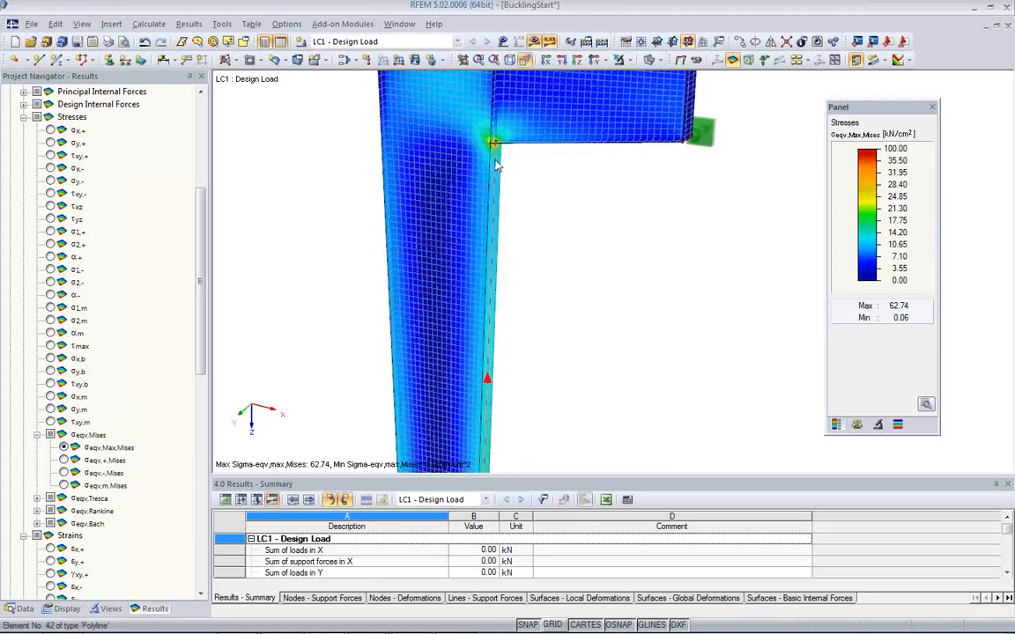
{"action": "middle_click_drag", "start_coordinate": [496, 156], "coordinate": [425, 236]}
{"action": "scroll", "coordinate": [426, 233], "scroll_direction": "down", "scroll_amount": 6}
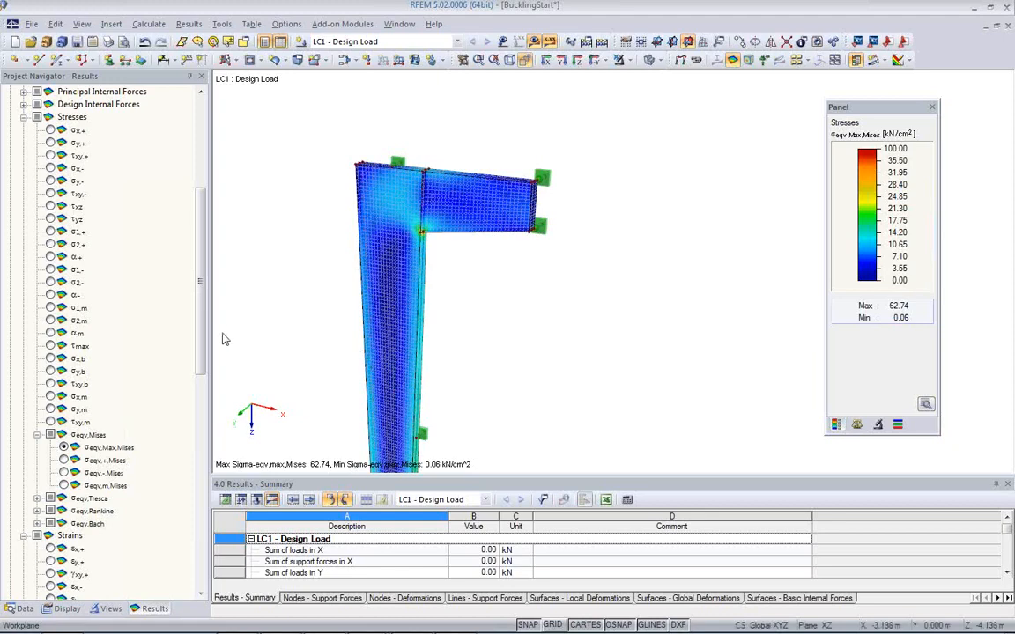
- Open the RF-STEEL Surfaces add-on module for general stress analysis from the project's favorite add-on modules
{"action": "left_click", "coordinate": [24, 608]}
{"action": "scroll", "coordinate": [132, 410], "scroll_direction": "down", "scroll_amount": 4}
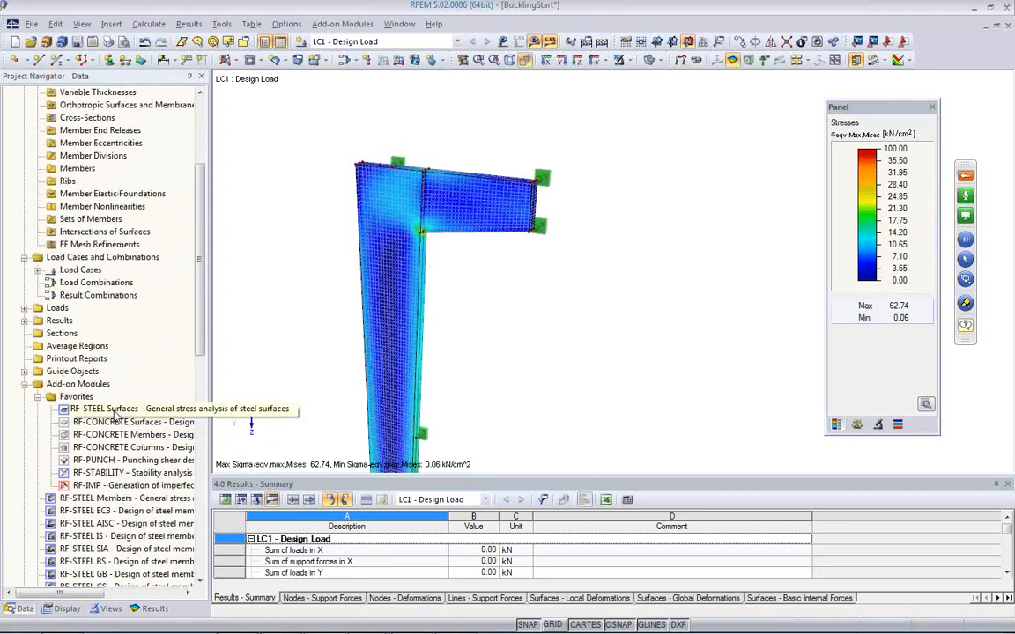
{"action": "double_click", "coordinate": [113, 411]}
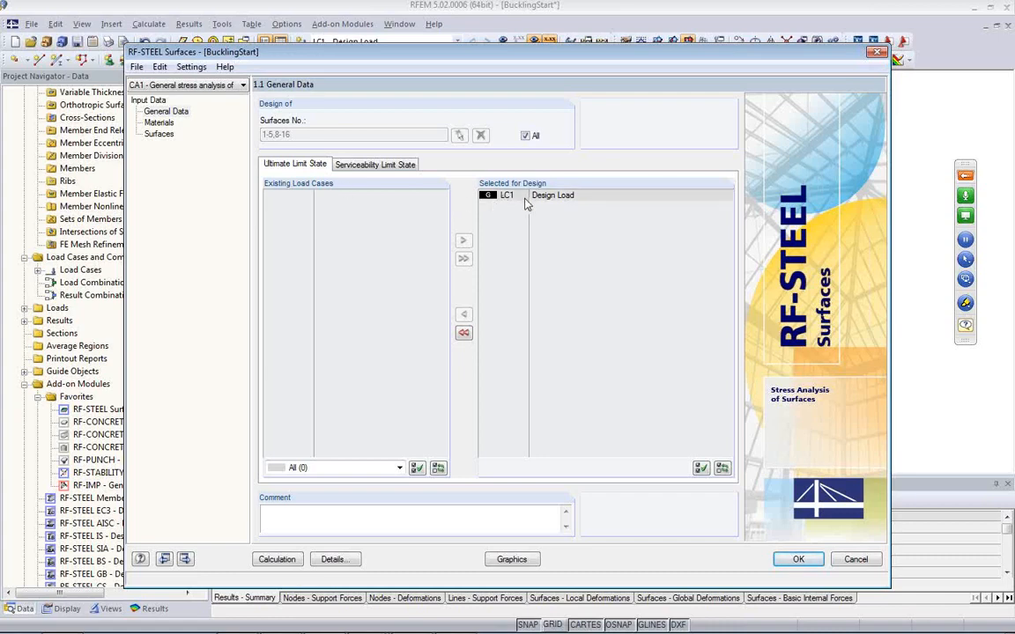
- Review the design input data: serviceability and ultimate limit state load cases, material properties, and surface thicknesses
{"action": "left_click", "coordinate": [387, 166]}
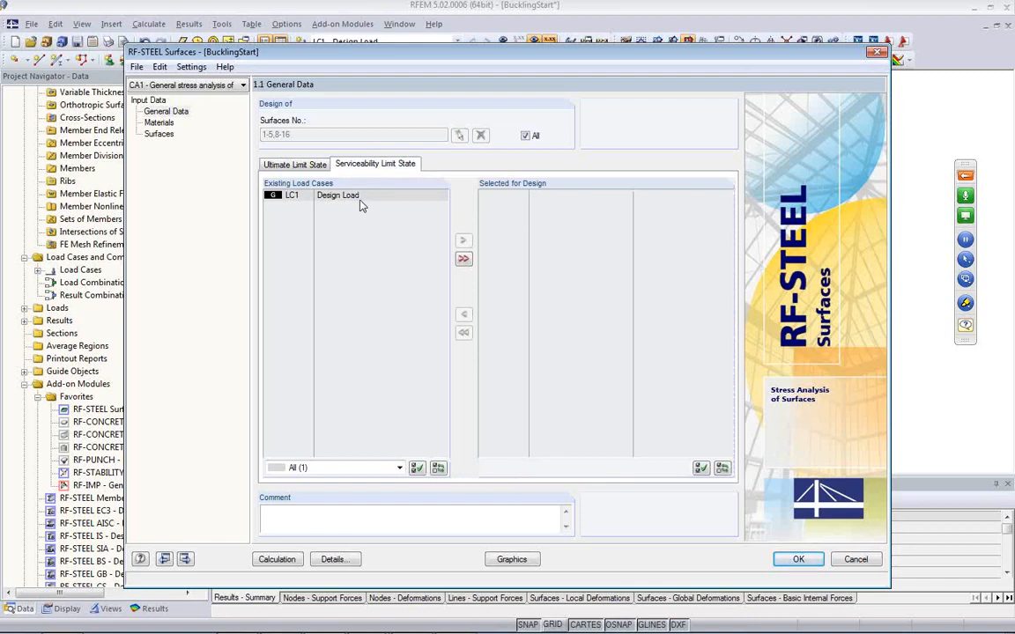
{"action": "left_click", "coordinate": [292, 164]}
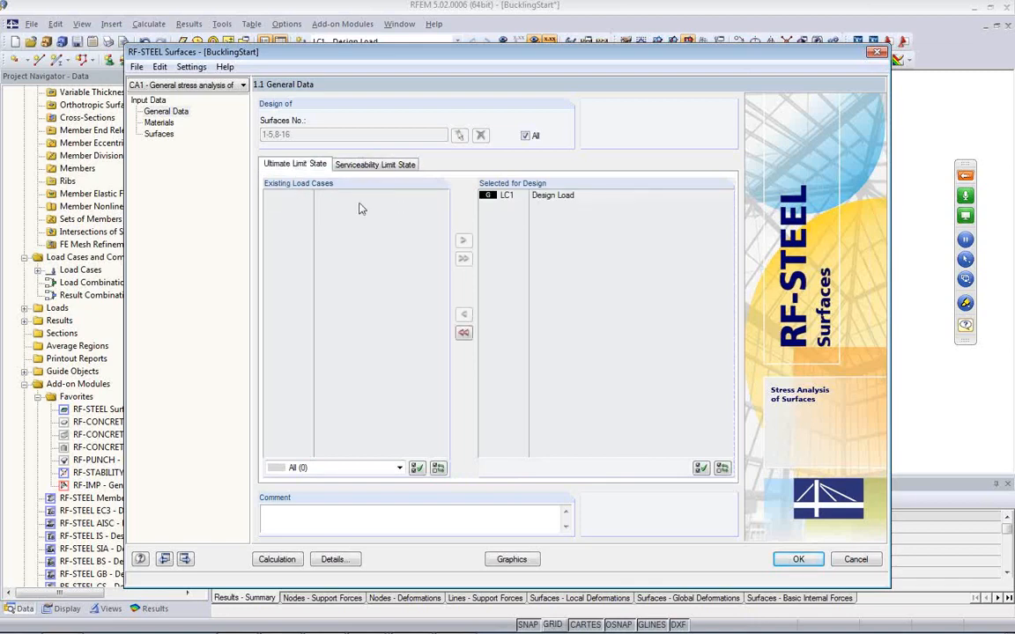
{"action": "left_click", "coordinate": [160, 122]}
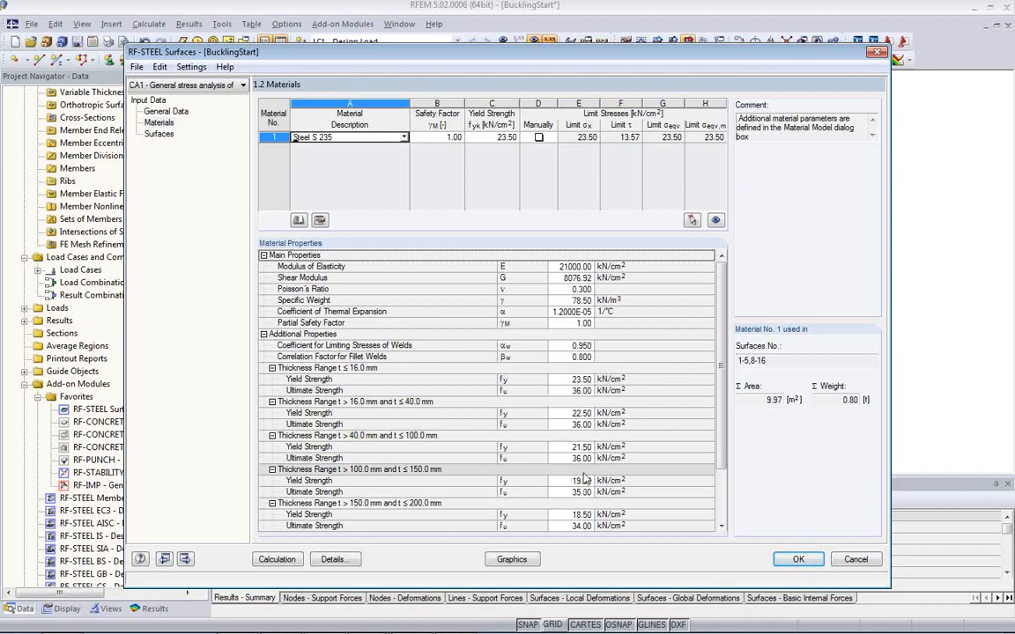
{"action": "left_click", "coordinate": [162, 135]}
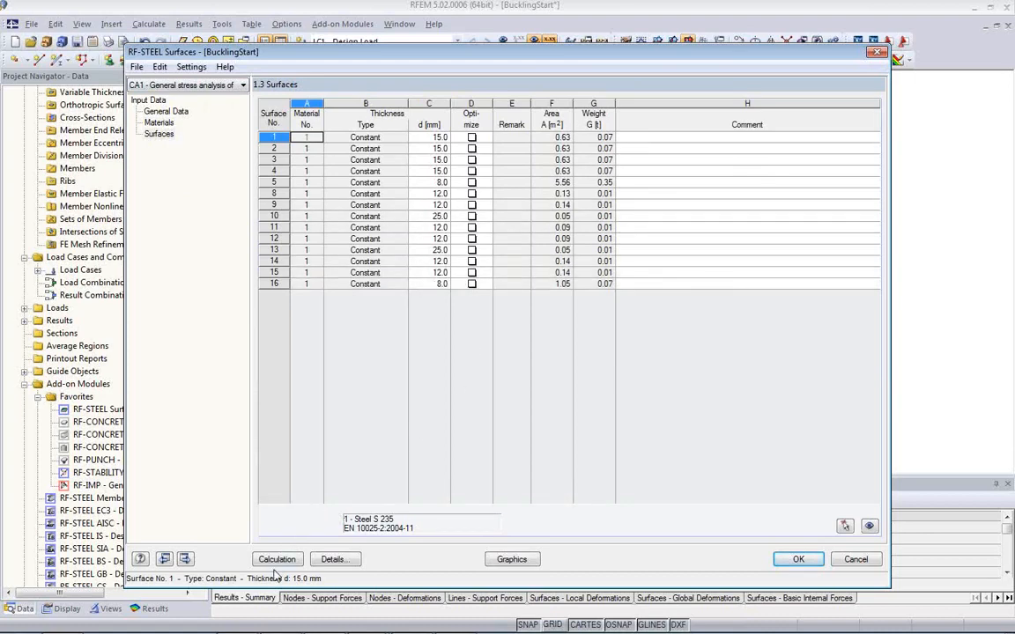
- Review the calculation details for stresses to calculate, serviceability deflection limits, and analysis and result options
{"action": "left_click", "coordinate": [333, 561]}
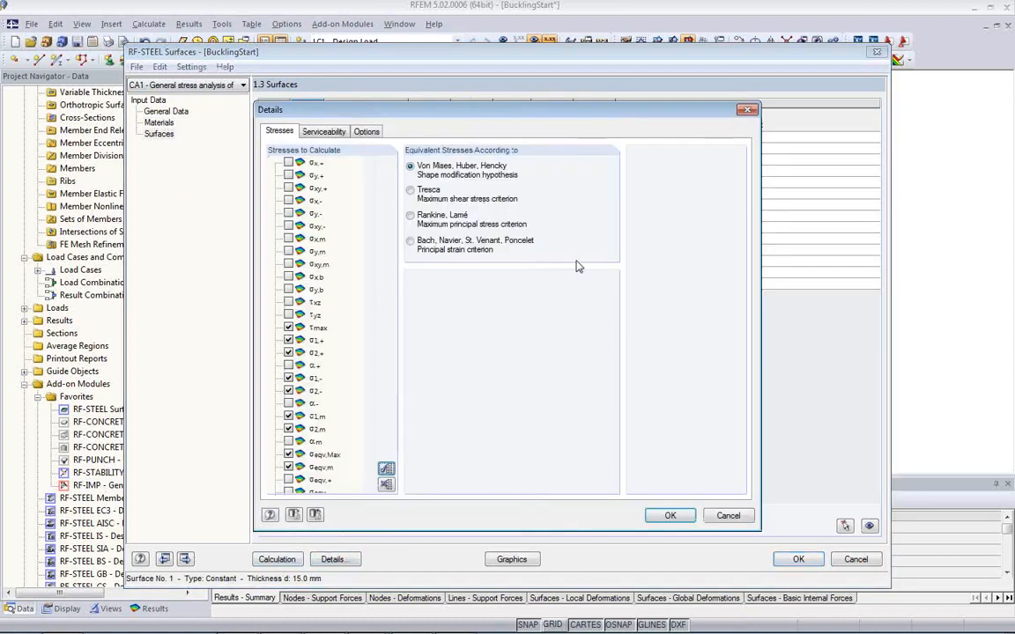
{"action": "scroll", "coordinate": [372, 297], "scroll_direction": "down", "scroll_amount": 1}
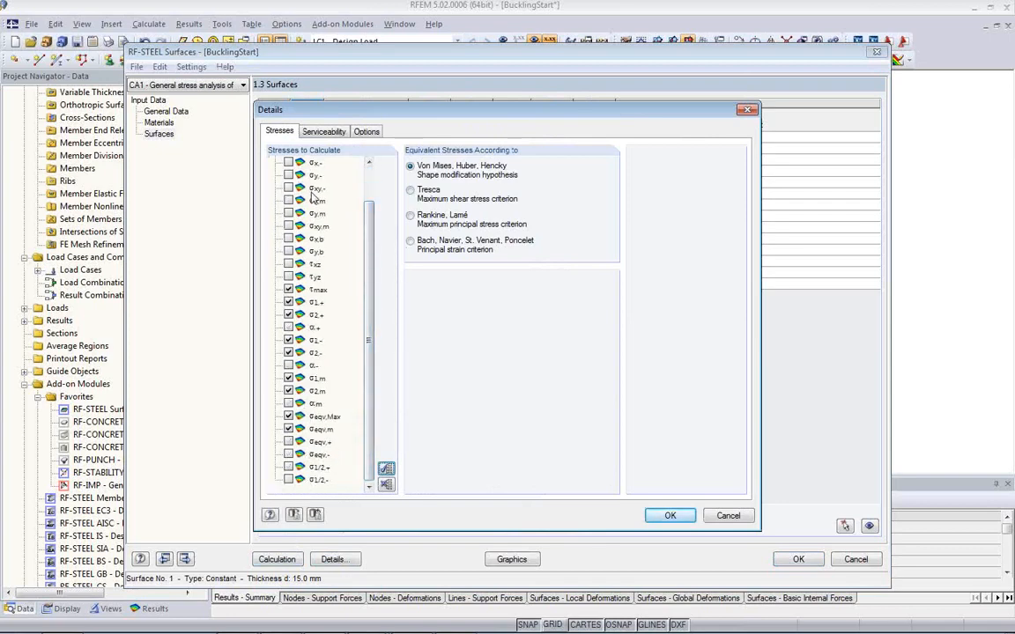
{"action": "left_click", "coordinate": [322, 132]}
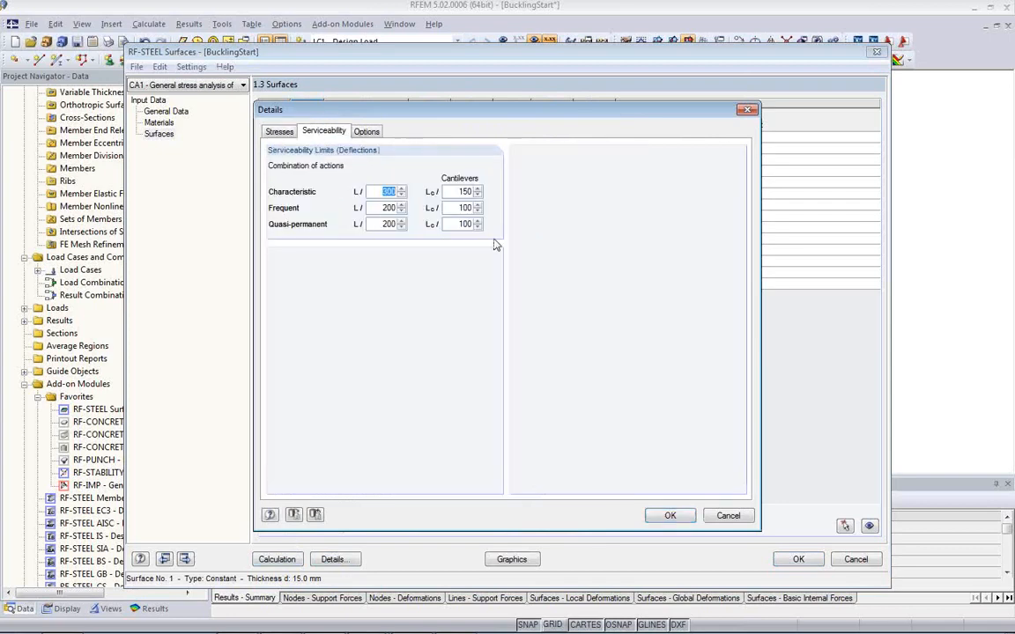
{"action": "left_click", "coordinate": [384, 208]}
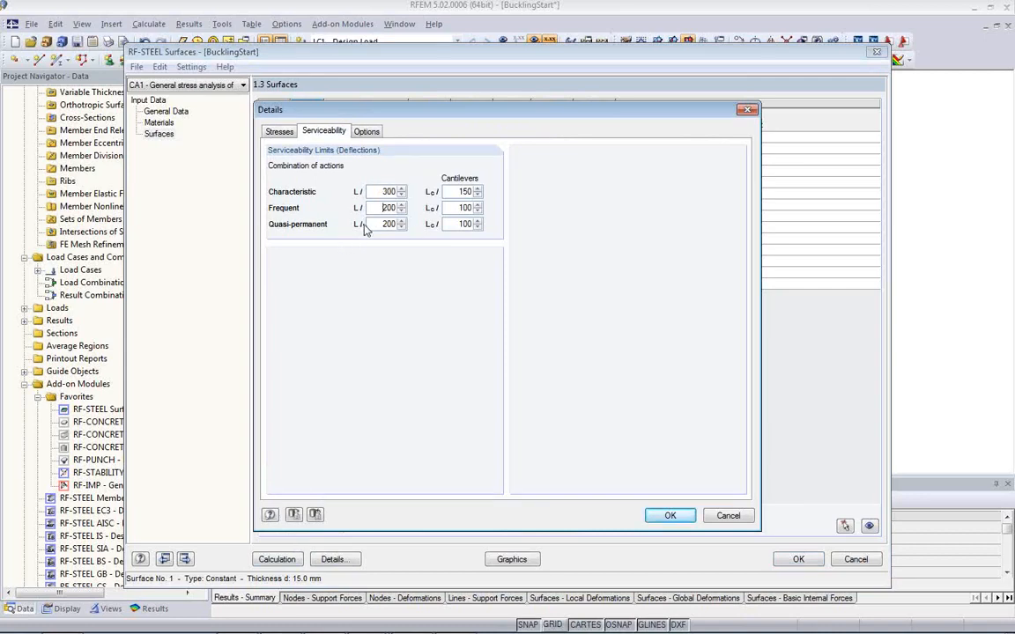
{"action": "left_click", "coordinate": [368, 132]}
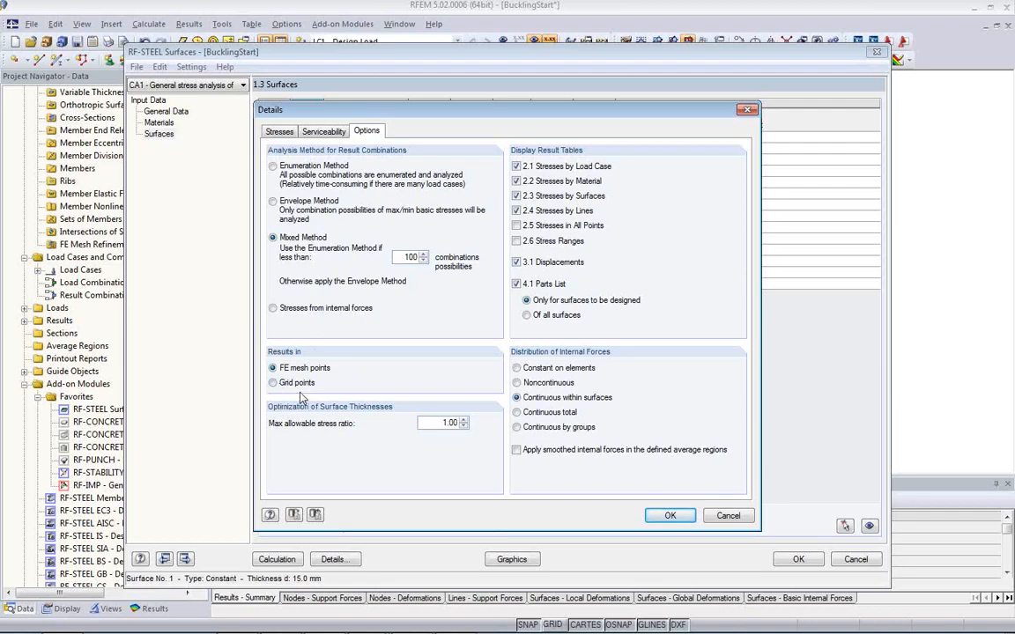
{"action": "left_click", "coordinate": [671, 516]}
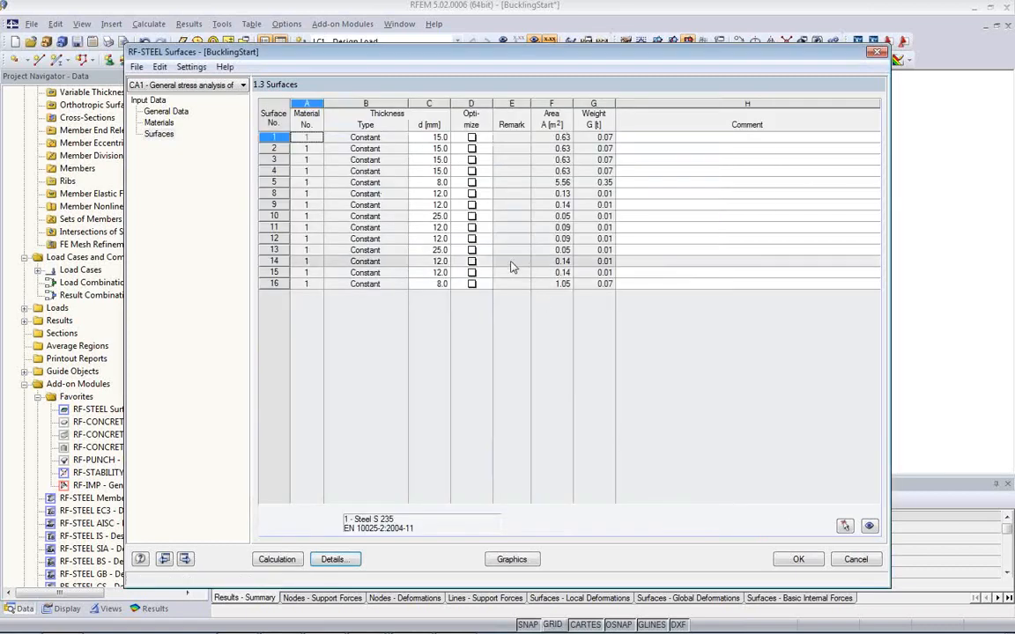
- Run the steel surface stress calculation and select the σeqv,Max result of LC1
{"action": "left_click", "coordinate": [285, 561]}
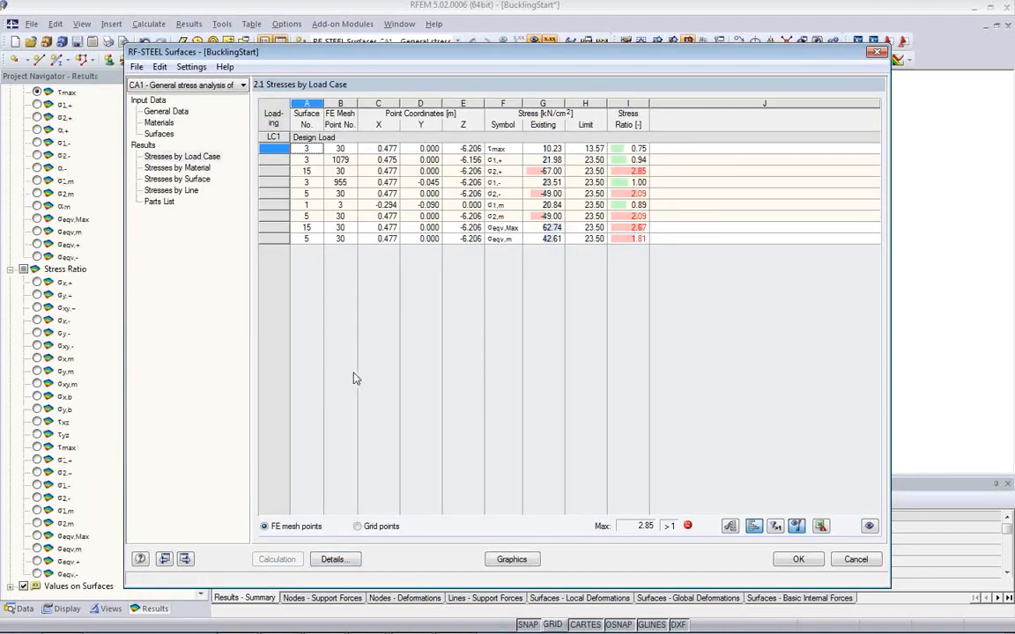
{"action": "left_click", "coordinate": [502, 227]}
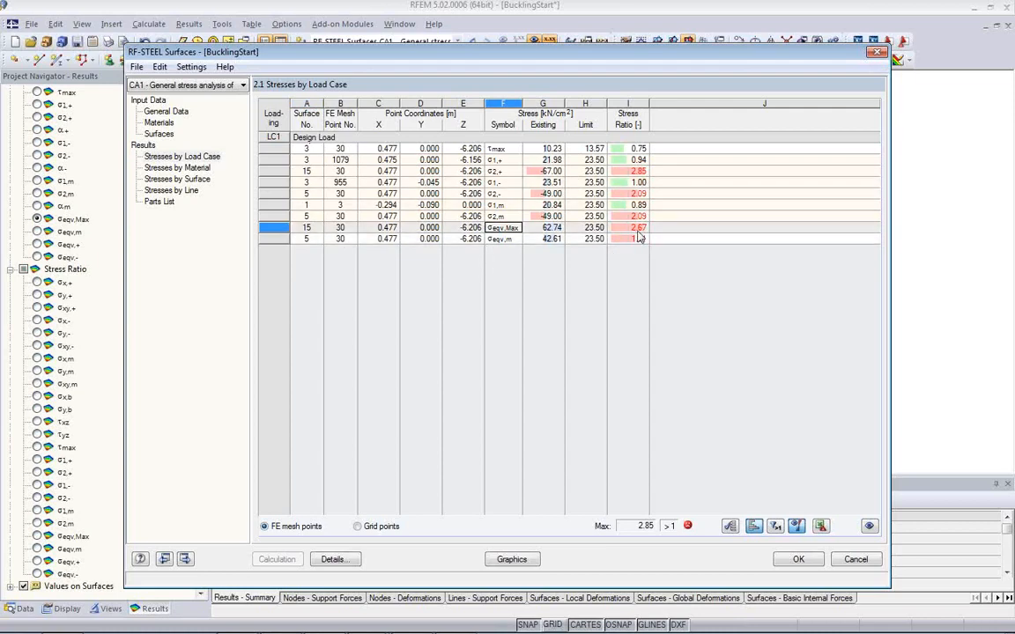
- Uncover the model behind the results table and compare the σeqv,m, τmax, σ1,+ and σeqv,Max stress results on it
{"action": "left_click_drag", "start_coordinate": [476, 52], "coordinate": [496, 383]}
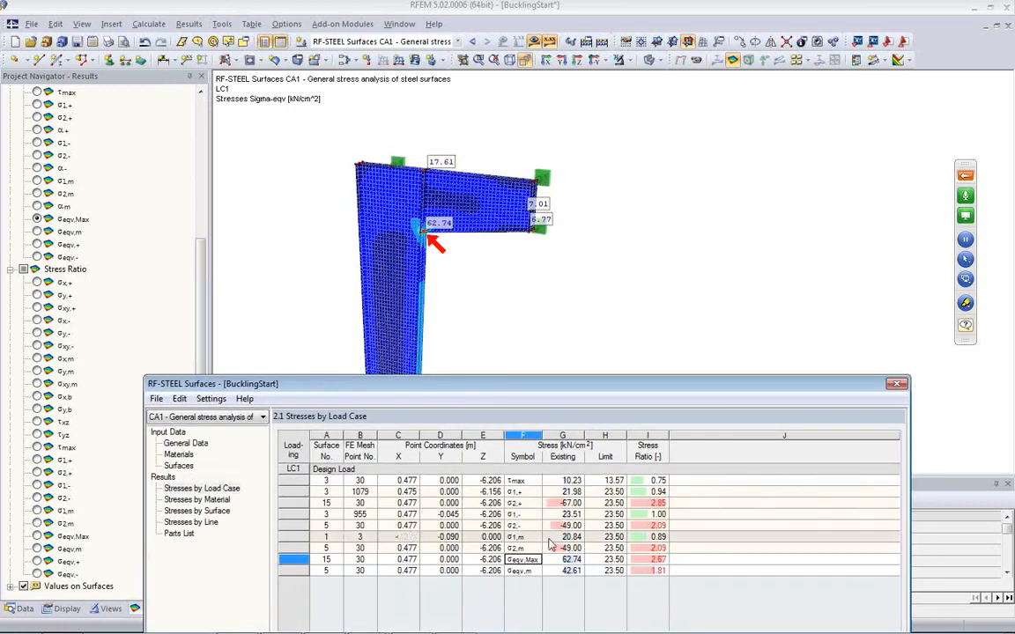
{"action": "left_click", "coordinate": [524, 573]}
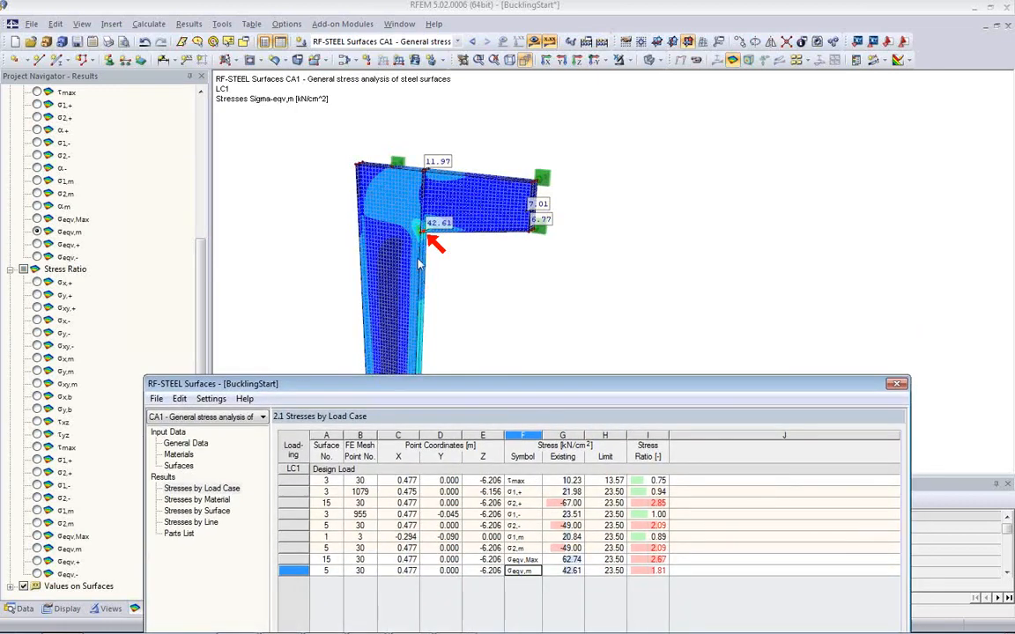
{"action": "left_click", "coordinate": [516, 481]}
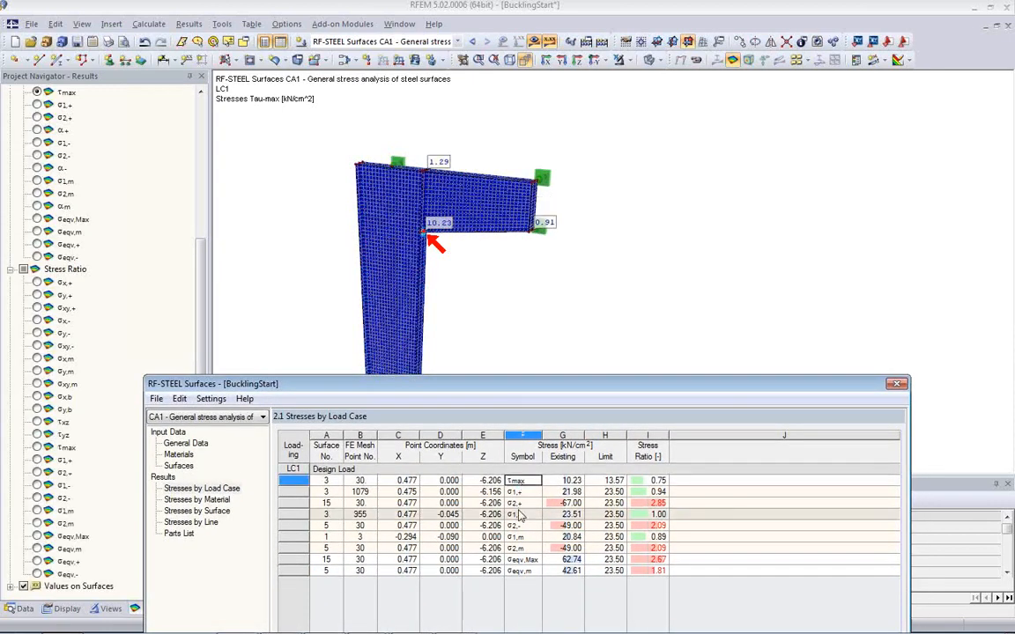
{"action": "left_click", "coordinate": [511, 492]}
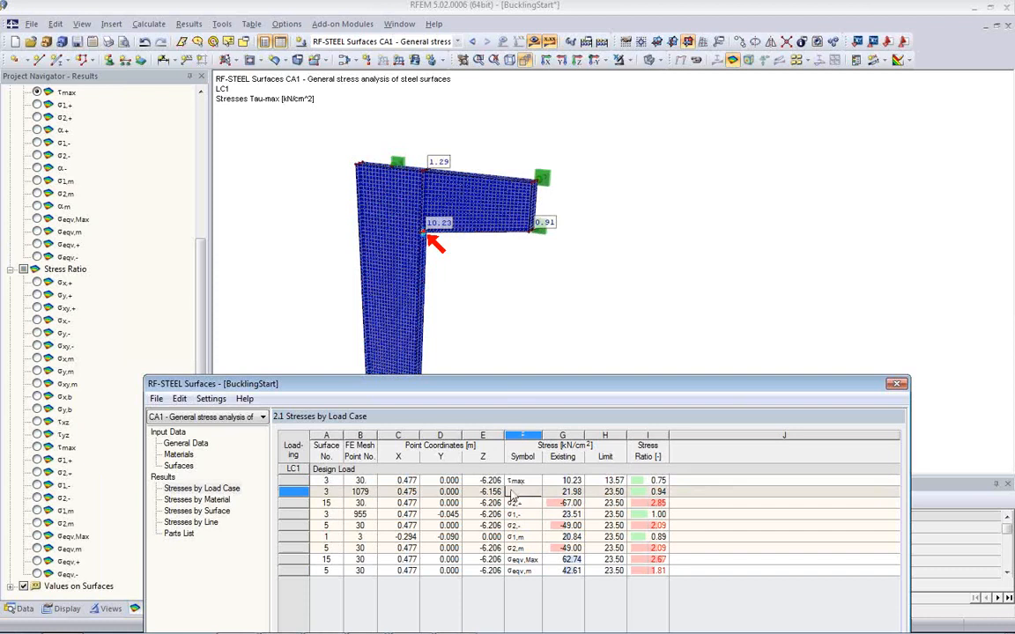
{"action": "left_click", "coordinate": [522, 560]}
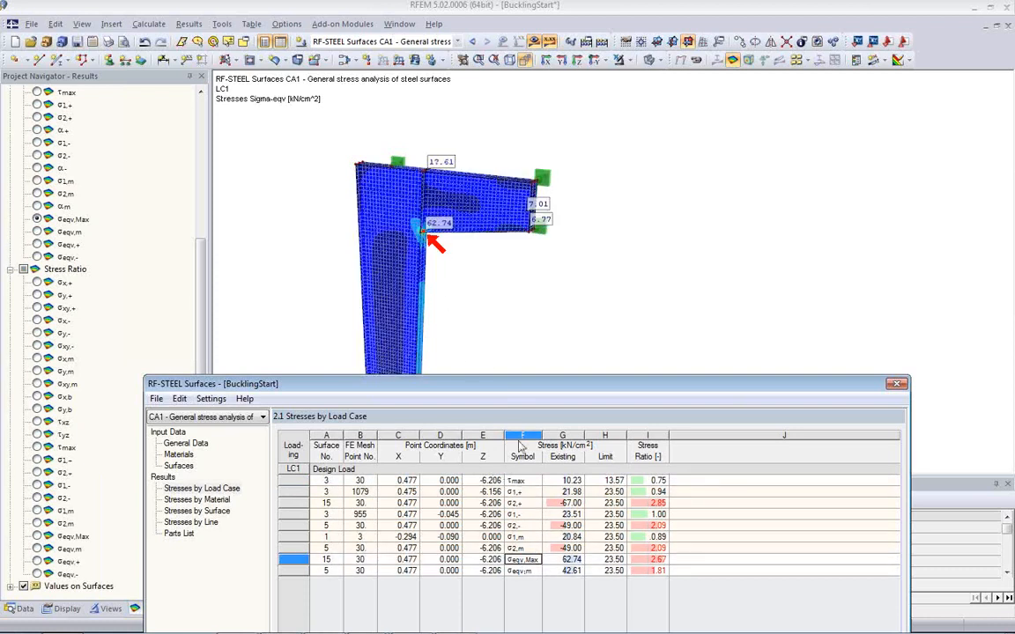
{"action": "left_click_drag", "start_coordinate": [493, 385], "coordinate": [491, 88]}
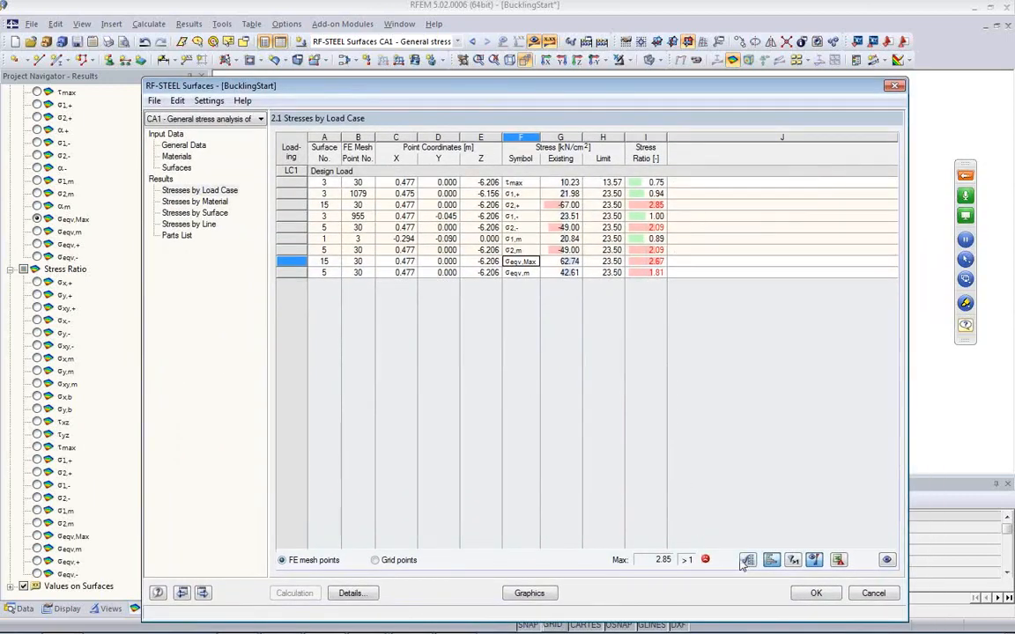
- Show the design results in the model graphics and examine the σeqv,Max stresses at the inner frame corner
{"action": "left_click", "coordinate": [529, 593]}
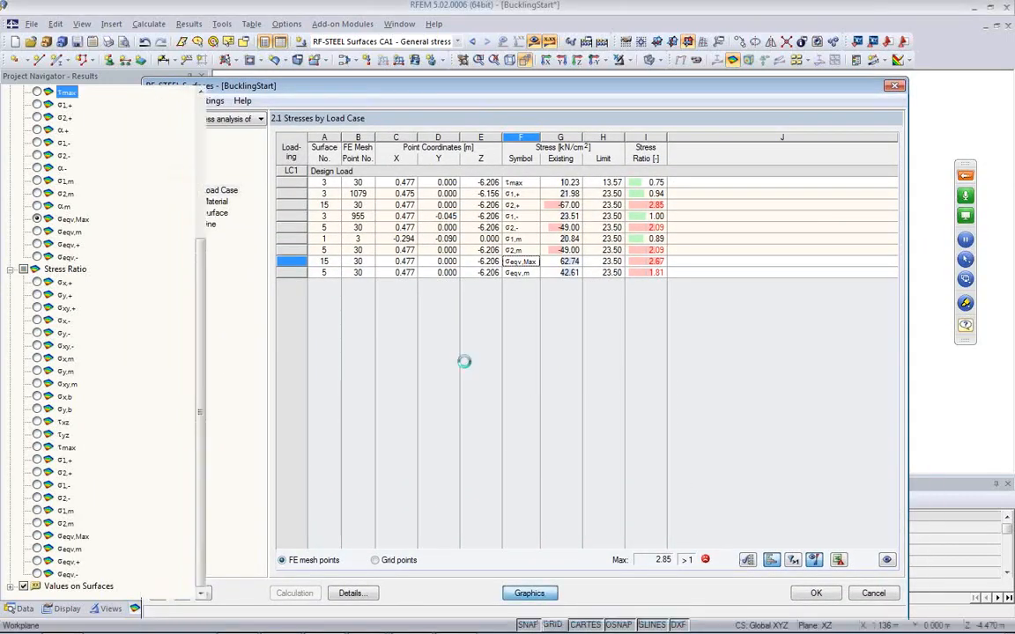
{"action": "middle_click_drag", "start_coordinate": [446, 278], "coordinate": [394, 232], "text": "ctrl"}
{"action": "scroll", "coordinate": [394, 231], "scroll_direction": "up", "scroll_amount": 2}
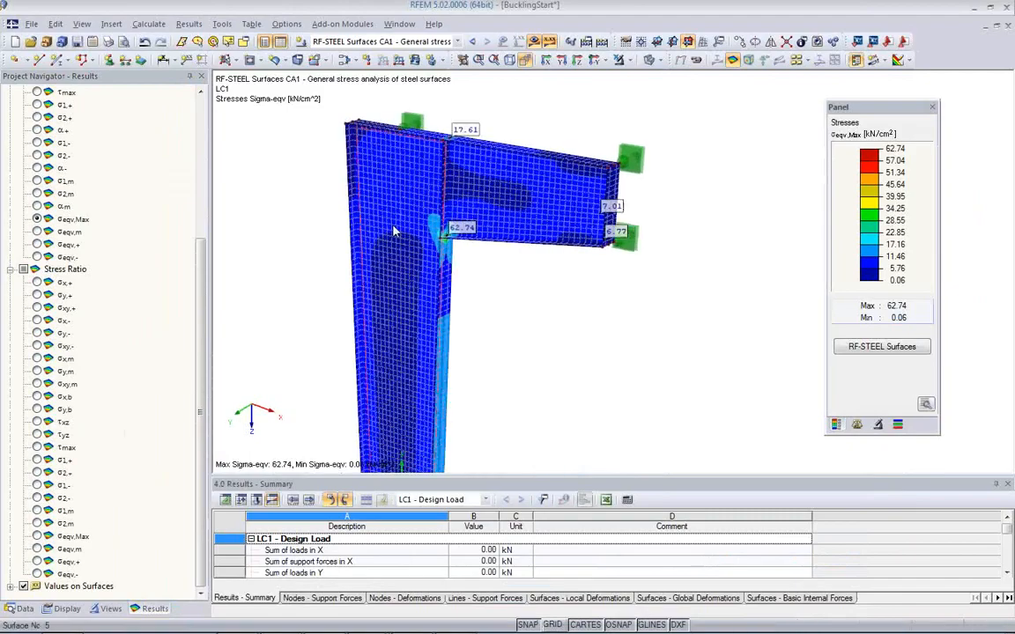
{"action": "scroll", "coordinate": [393, 231], "scroll_direction": "up", "scroll_amount": 7}
{"action": "scroll", "coordinate": [567, 285], "scroll_direction": "up", "scroll_amount": 1}
{"action": "middle_click_drag", "start_coordinate": [567, 285], "coordinate": [590, 263], "text": "ctrl"}
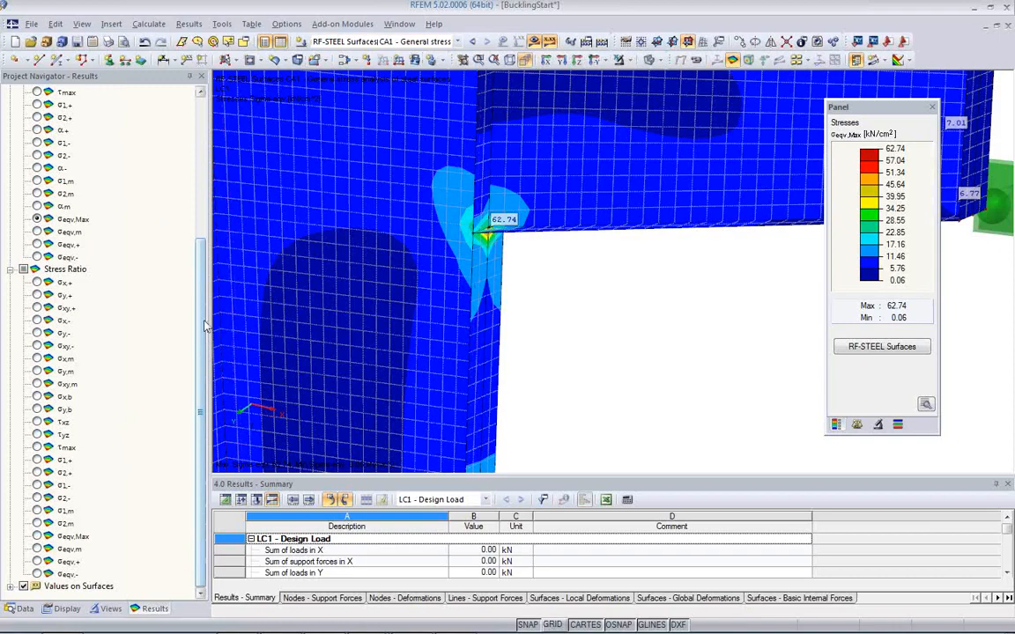
- Display the σeqv,Max stress ratio on the frame and examine its concentration at the inner corner
{"action": "left_click", "coordinate": [37, 536]}
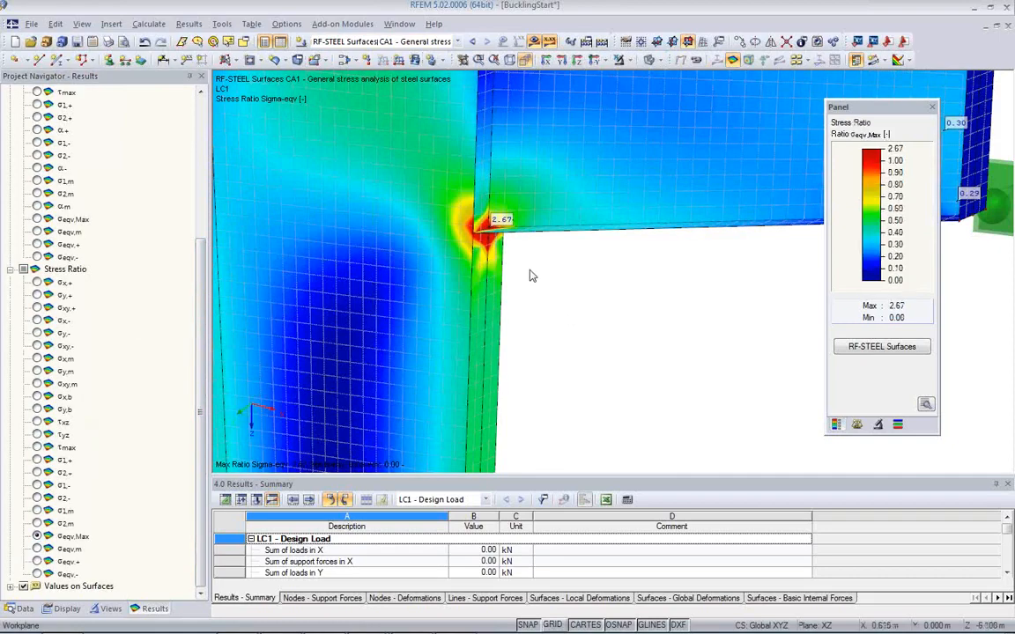
{"action": "middle_click_drag", "start_coordinate": [526, 277], "coordinate": [766, 249], "text": "ctrl"}
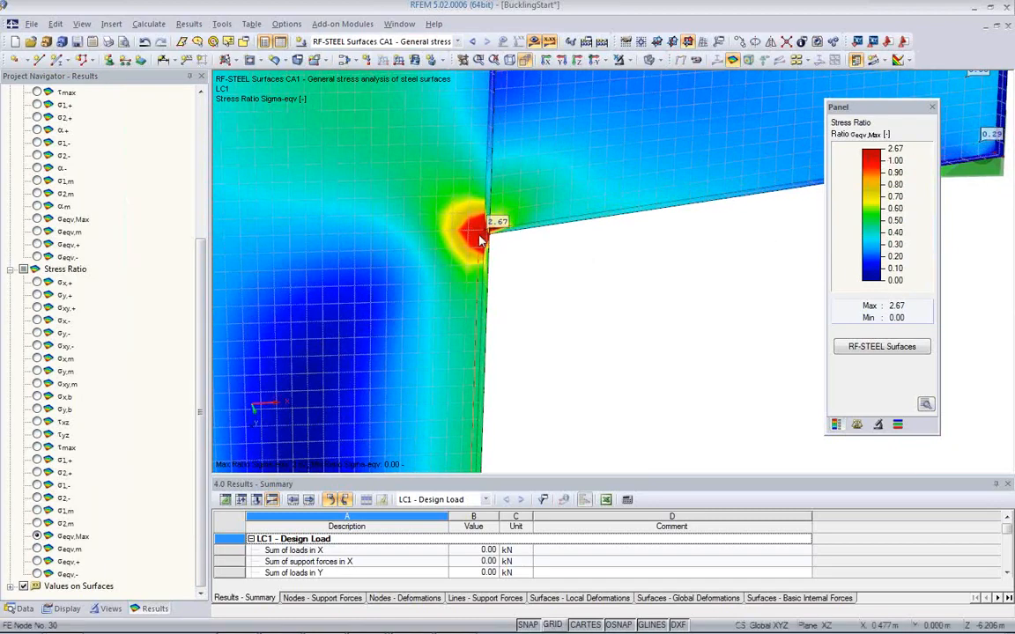
{"action": "scroll", "coordinate": [480, 241], "scroll_direction": "up", "scroll_amount": 2}
{"action": "scroll", "coordinate": [480, 240], "scroll_direction": "up", "scroll_amount": 3}
{"action": "middle_click_drag", "start_coordinate": [587, 261], "coordinate": [429, 289], "text": "ctrl"}
{"action": "scroll", "coordinate": [429, 289], "scroll_direction": "down", "scroll_amount": 5}
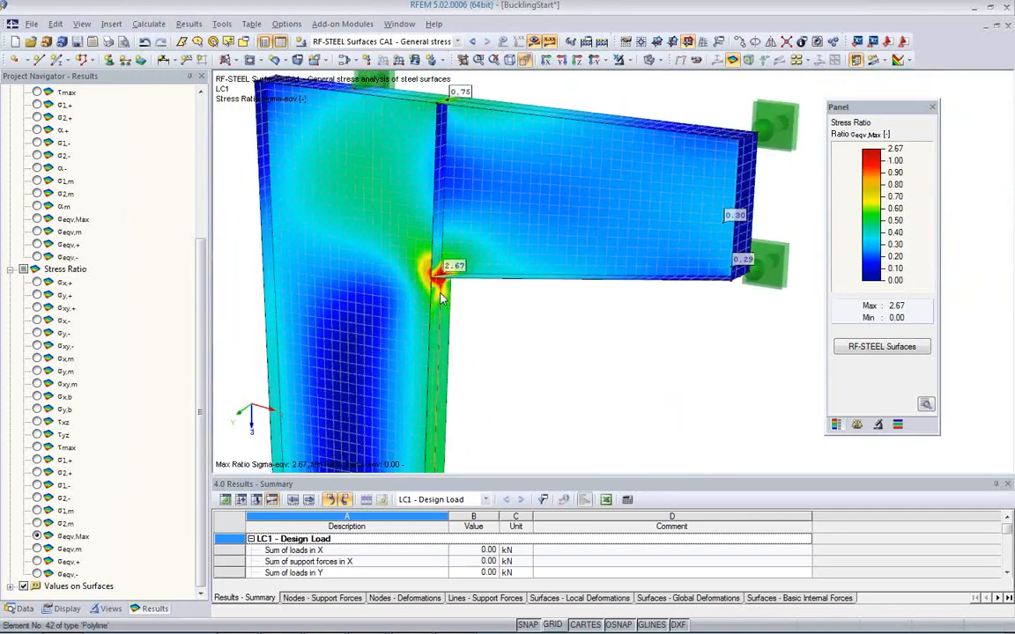
{"action": "middle_click_drag", "start_coordinate": [464, 251], "coordinate": [493, 284], "text": "ctrl"}
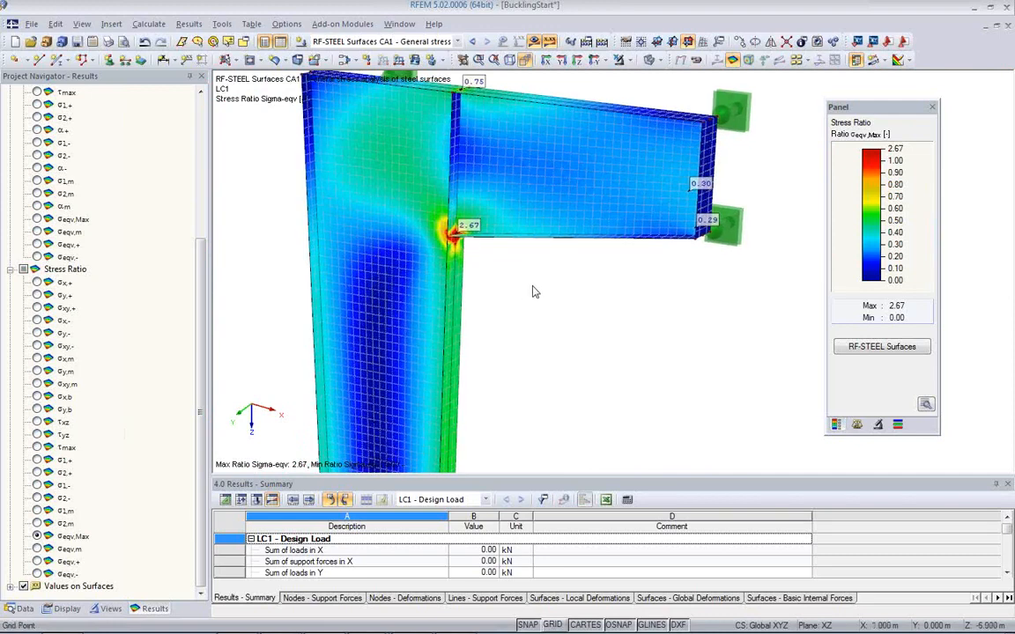
- Inspect the FE mesh and result grid settings of surface 5, leaving its properties without applying changes
{"action": "double_click", "coordinate": [408, 222]}
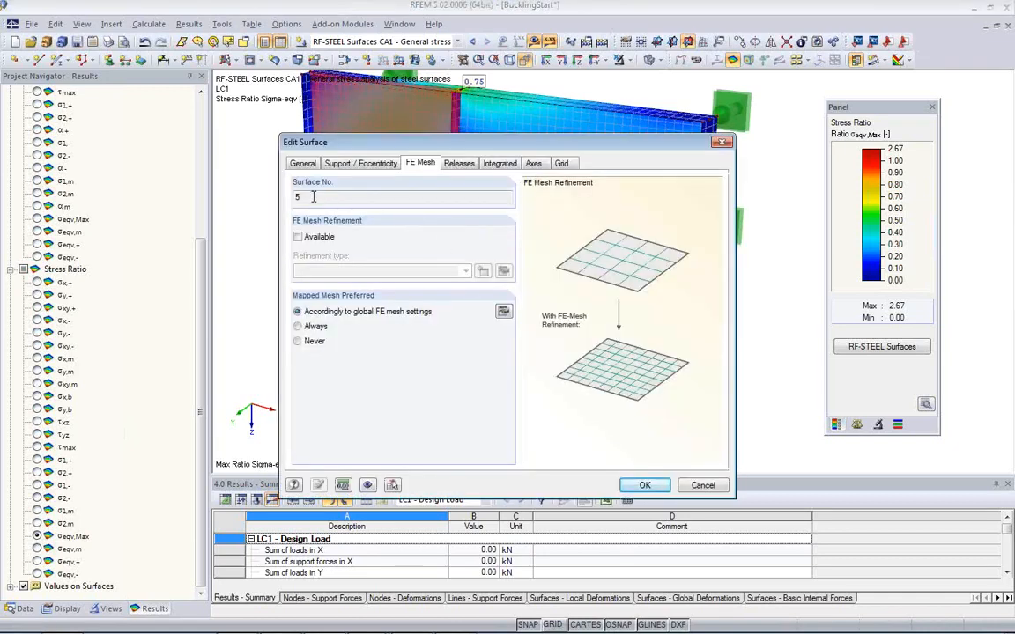
{"action": "left_click", "coordinate": [563, 164]}
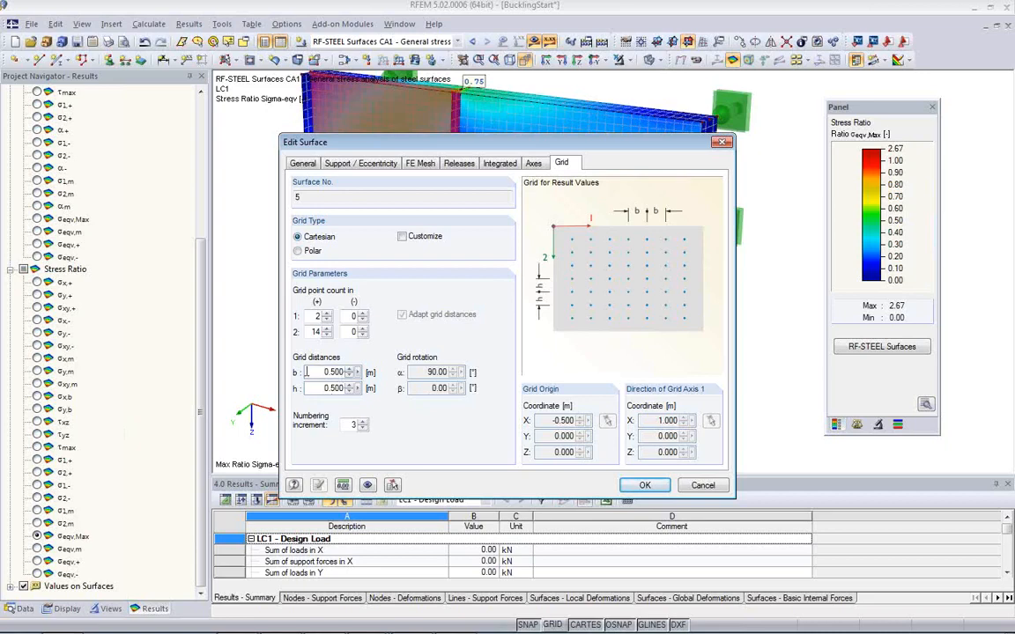
{"action": "left_click", "coordinate": [702, 486]}
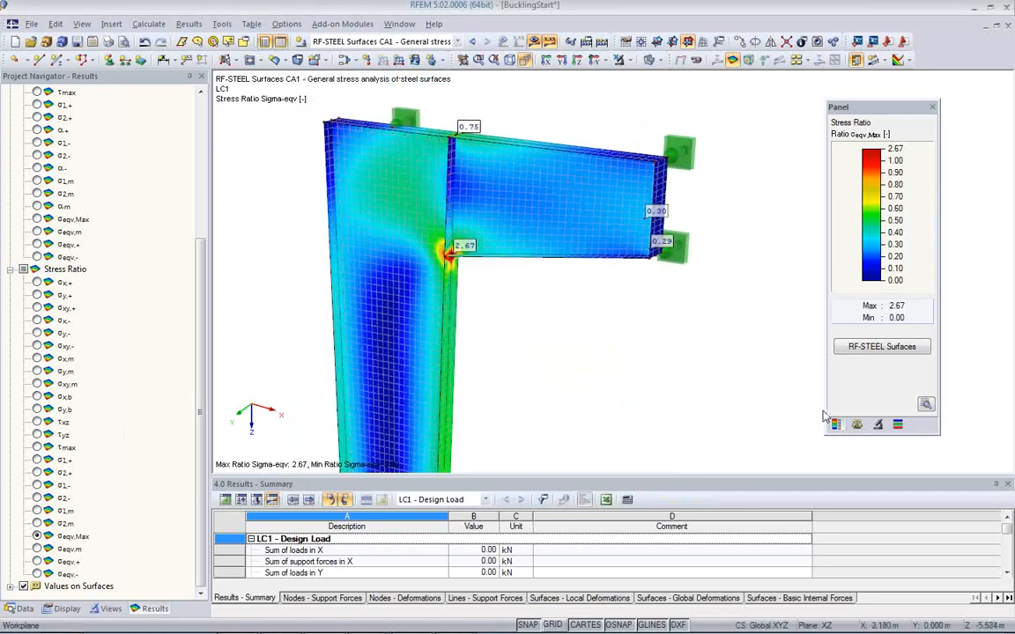
- Reopen the RF-STEEL Surfaces results table and try to switch the stress output from FE mesh points to grid points
{"action": "left_click", "coordinate": [881, 346]}
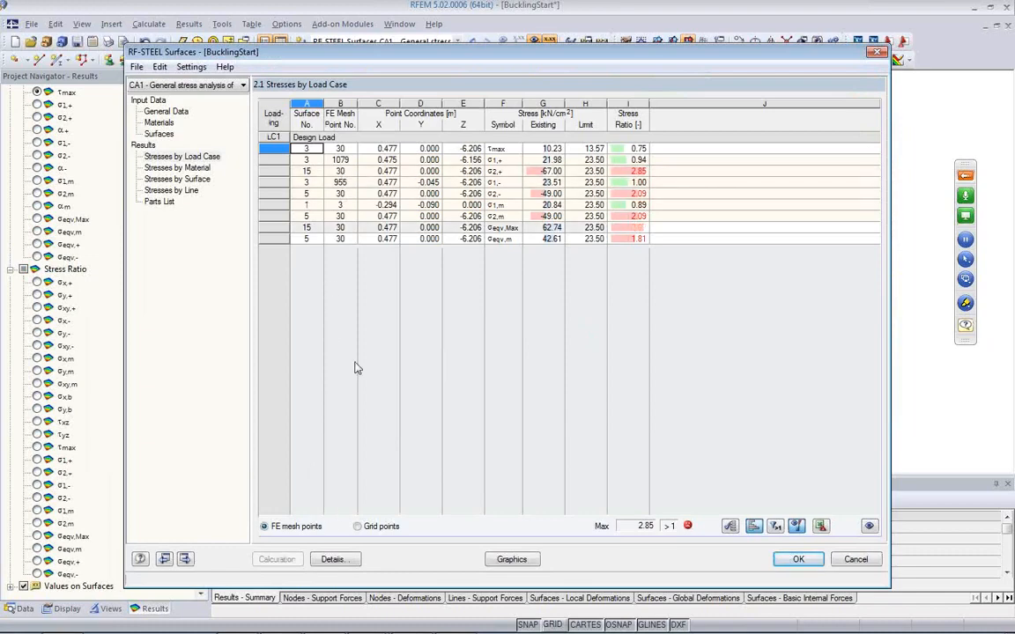
{"action": "left_click", "coordinate": [357, 527]}
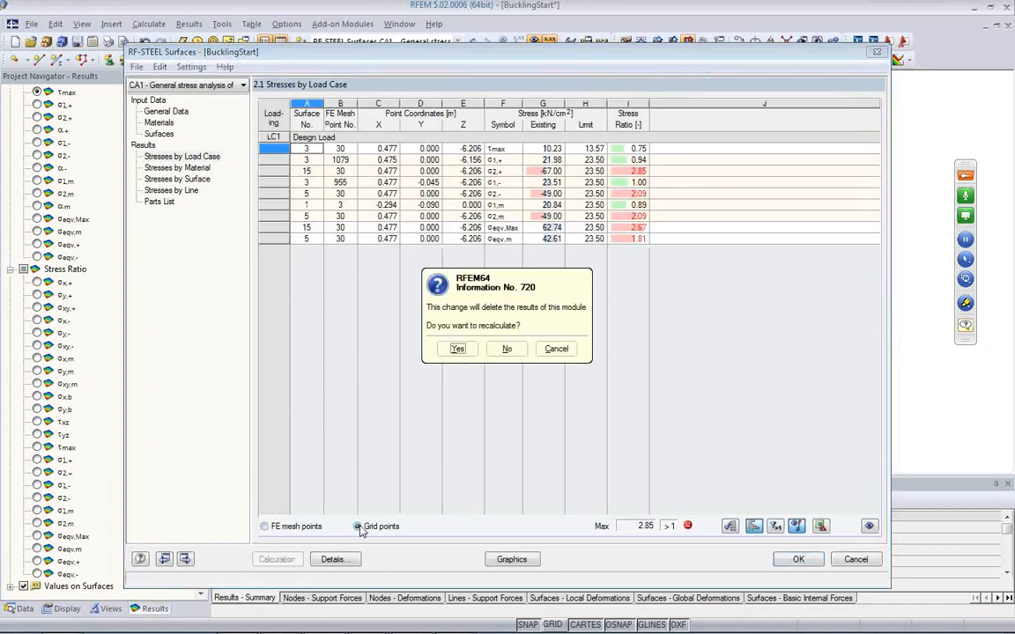
{"action": "left_click", "coordinate": [557, 351]}
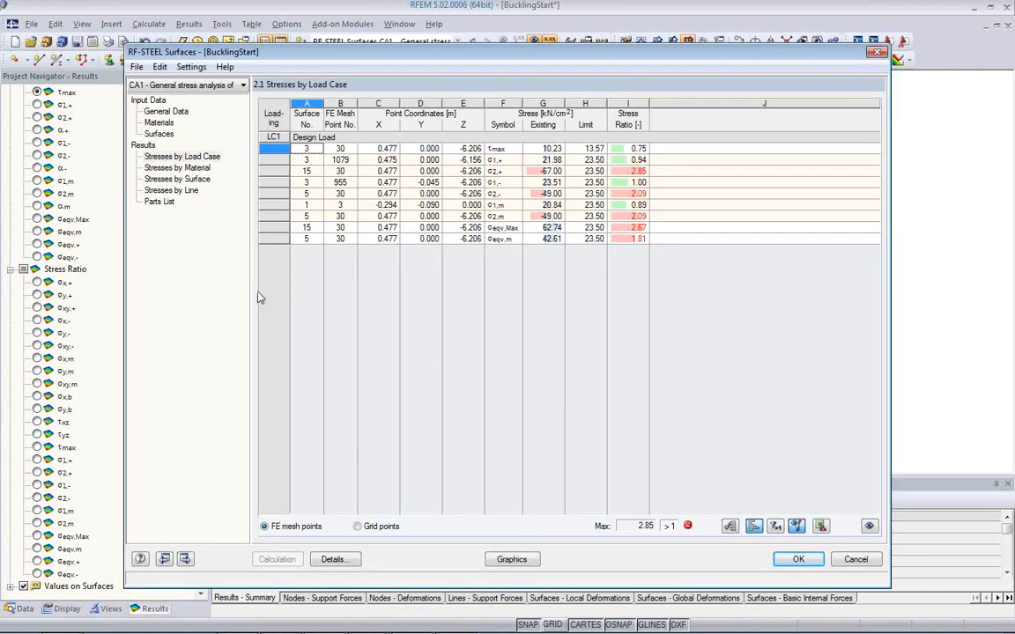
- Review the result-point, result-table and internal-force distribution options in the RF-STEEL Surfaces calculation details
{"action": "left_click", "coordinate": [333, 560]}
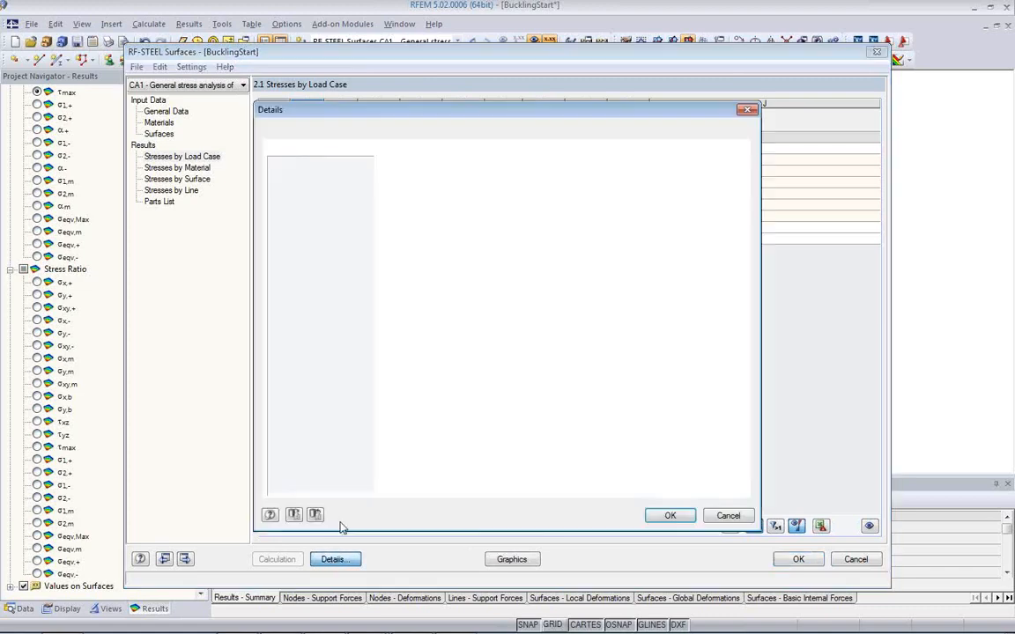
{"action": "left_click", "coordinate": [367, 131]}
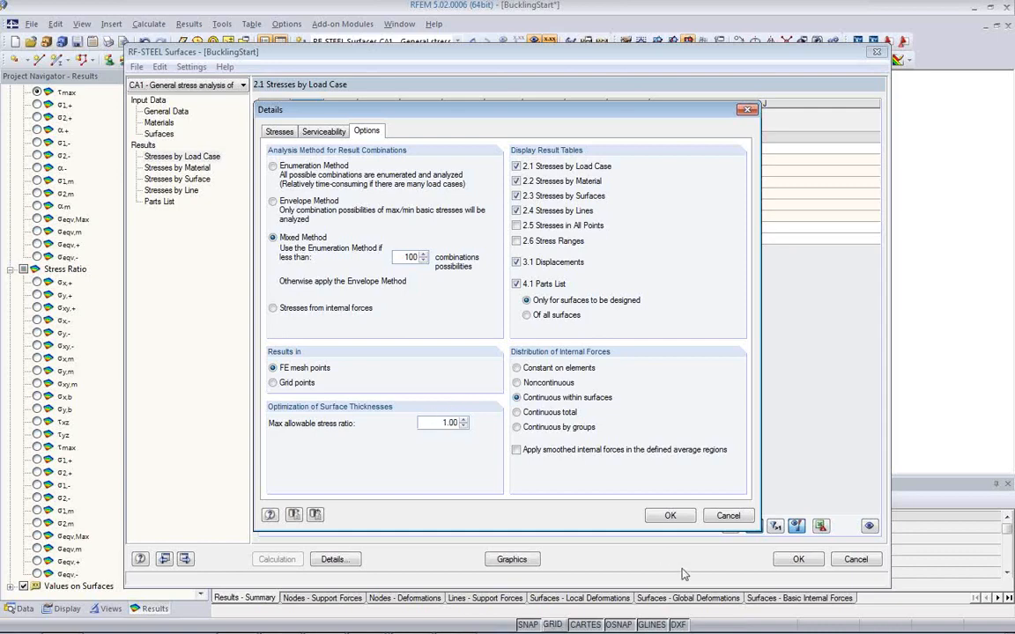
{"action": "left_click", "coordinate": [671, 519]}
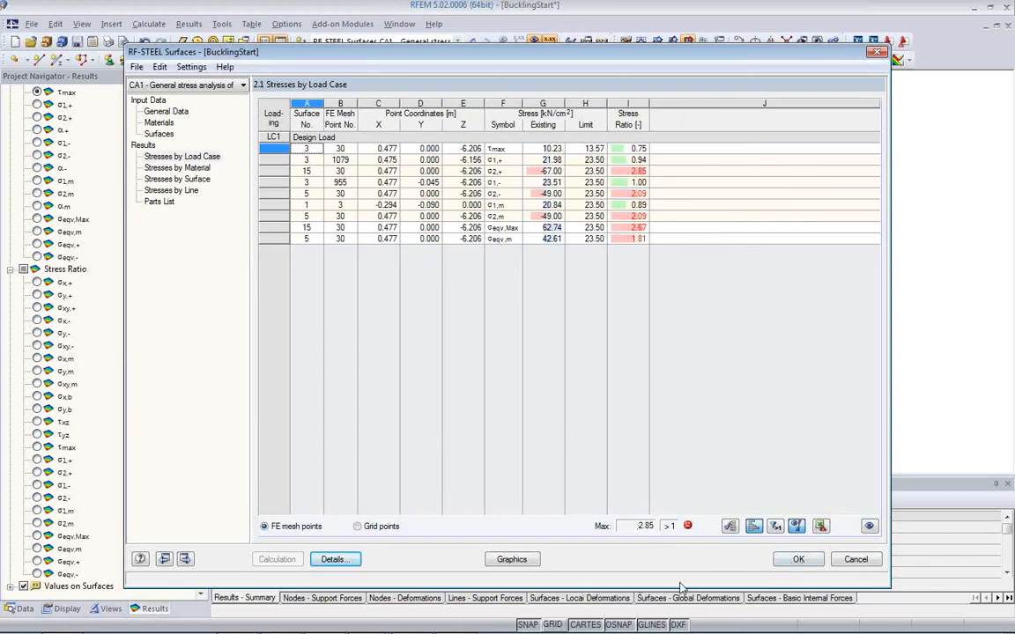
- Display the σeqv,Max stress ratio graphically on the model and examine its peak at the inner frame corner
{"action": "left_click", "coordinate": [513, 560]}
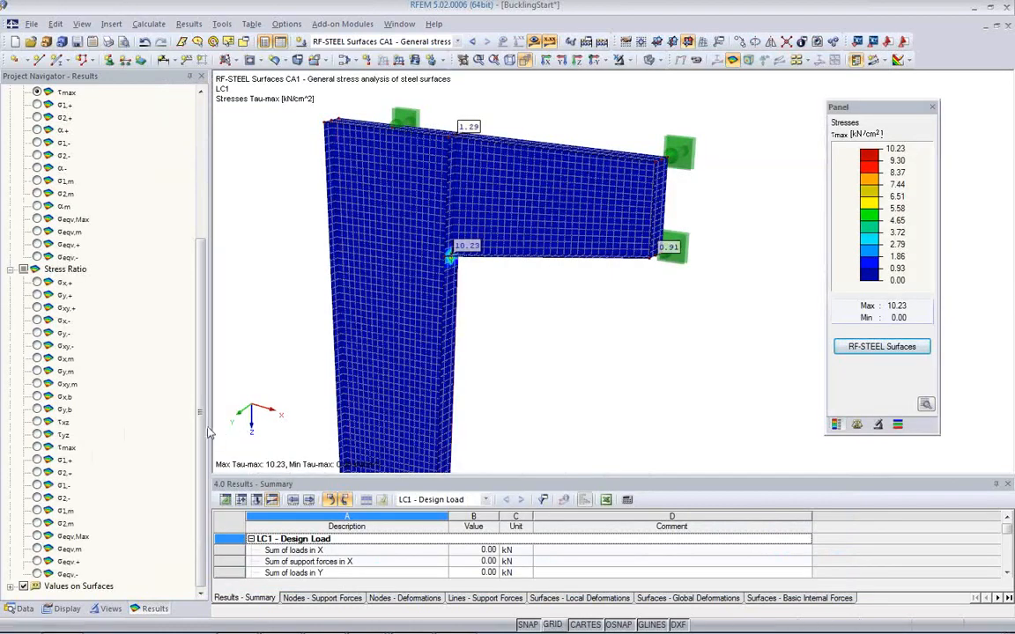
{"action": "left_click", "coordinate": [36, 537]}
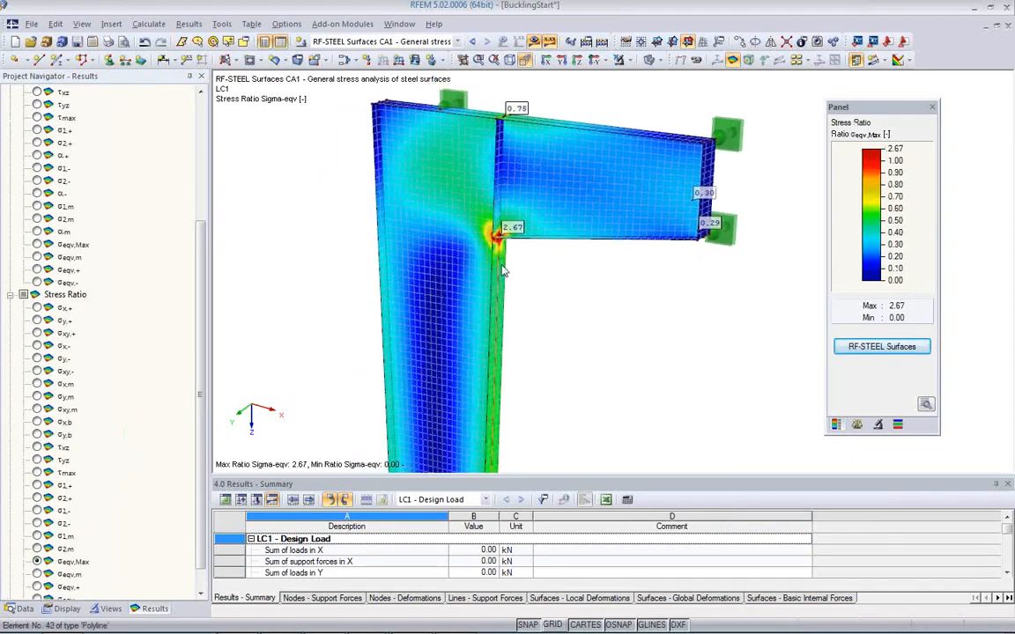
{"action": "scroll", "coordinate": [514, 262], "scroll_direction": "up", "scroll_amount": 5}
{"action": "middle_click_drag", "start_coordinate": [514, 263], "coordinate": [490, 238], "text": "ctrl"}
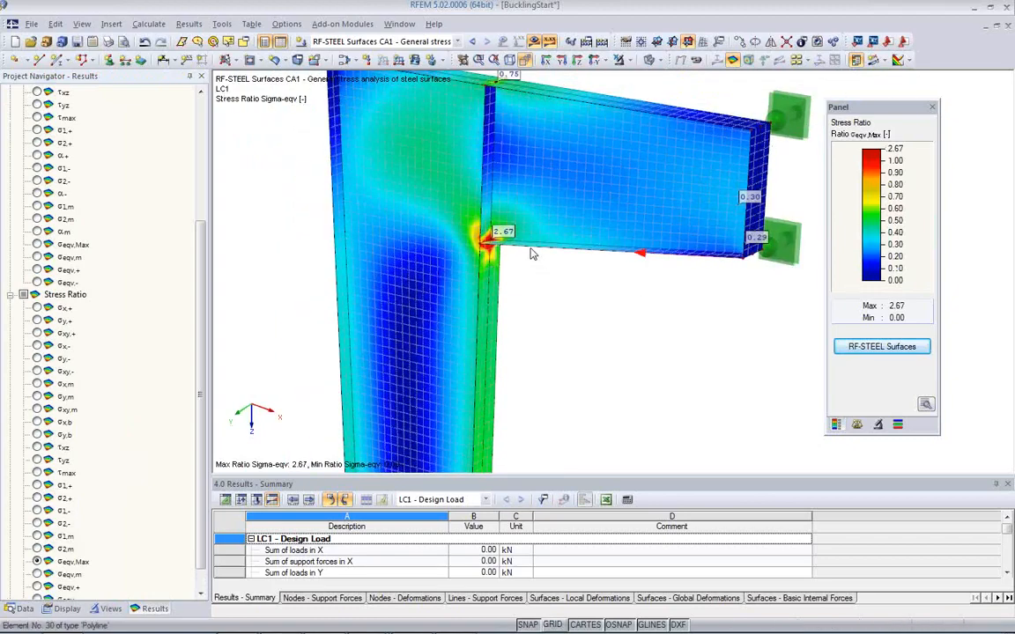
{"action": "scroll", "coordinate": [517, 267], "scroll_direction": "up", "scroll_amount": 3}
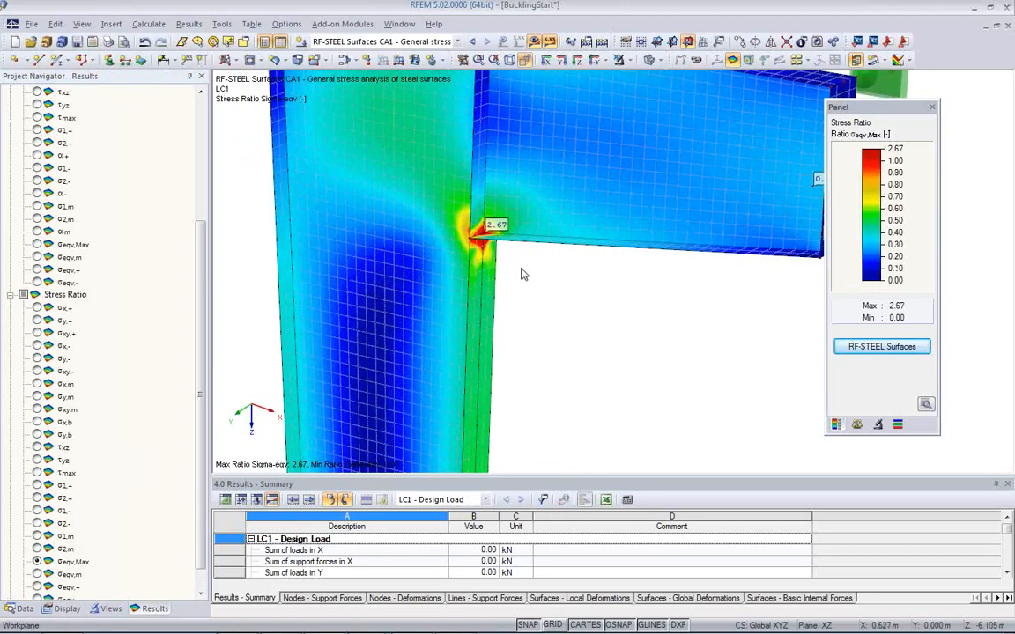
{"action": "middle_click_drag", "start_coordinate": [568, 288], "coordinate": [634, 283], "text": "ctrl"}
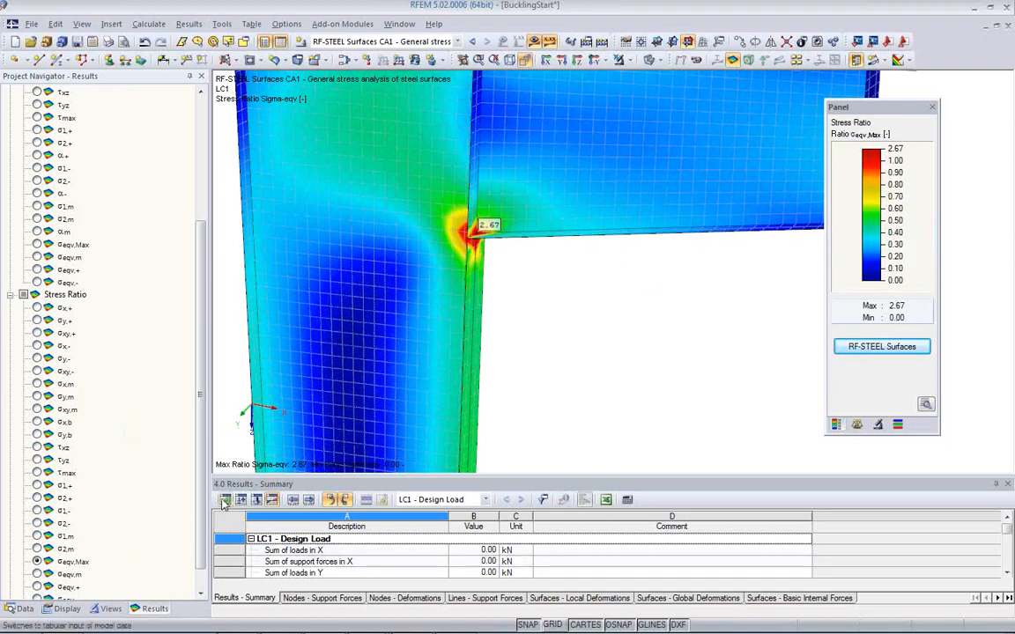
- Set the material model of Steel S 235 to Isotropic Plastic 2D/3D in the model's material data, accepting the deletion of all results
{"action": "left_click", "coordinate": [225, 499]}
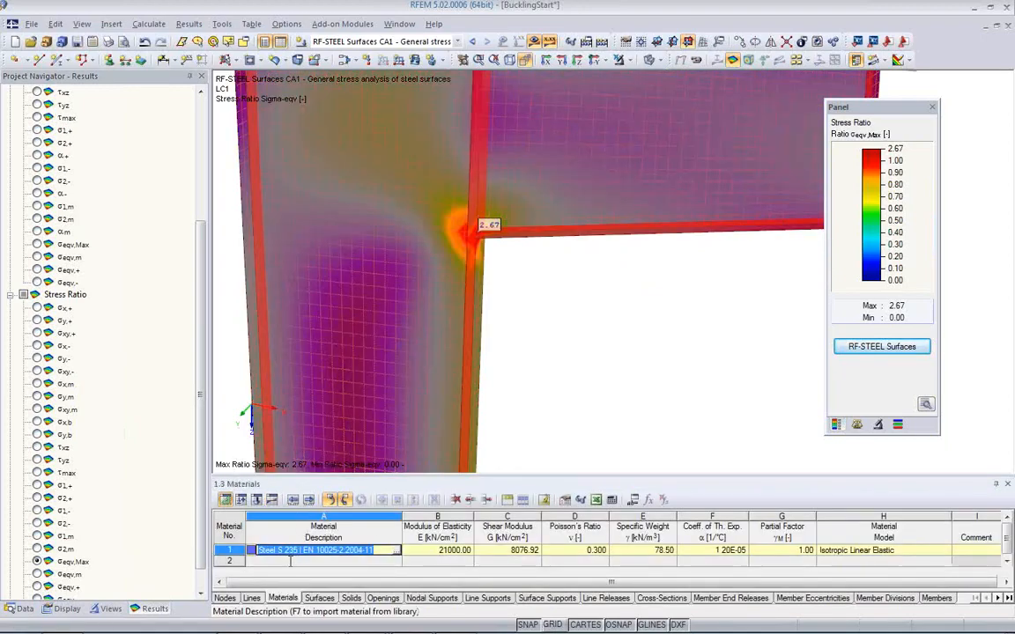
{"action": "left_click", "coordinate": [855, 551]}
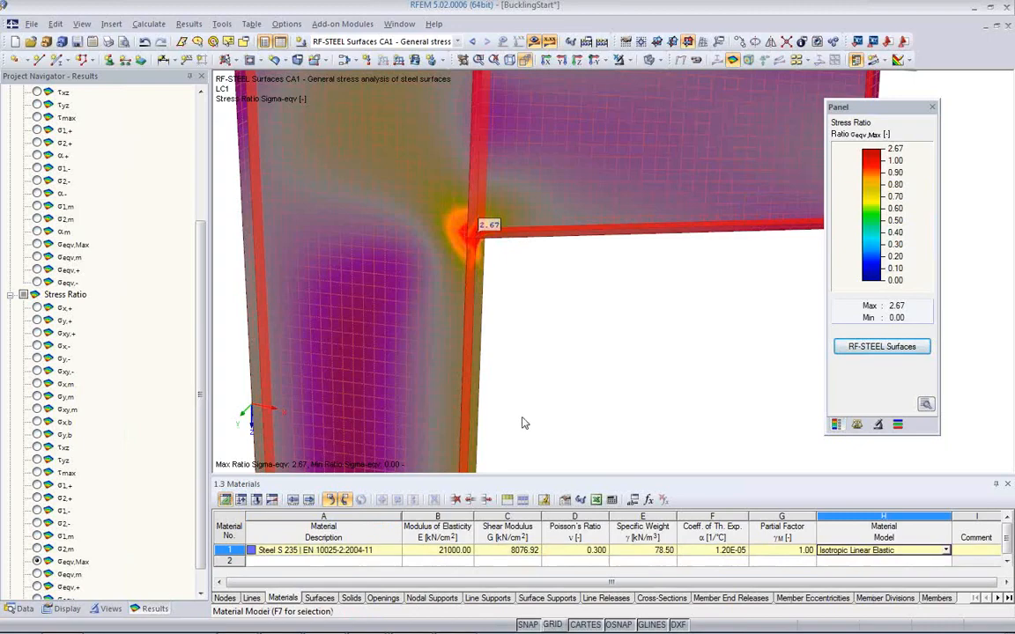
{"action": "left_click", "coordinate": [527, 350]}
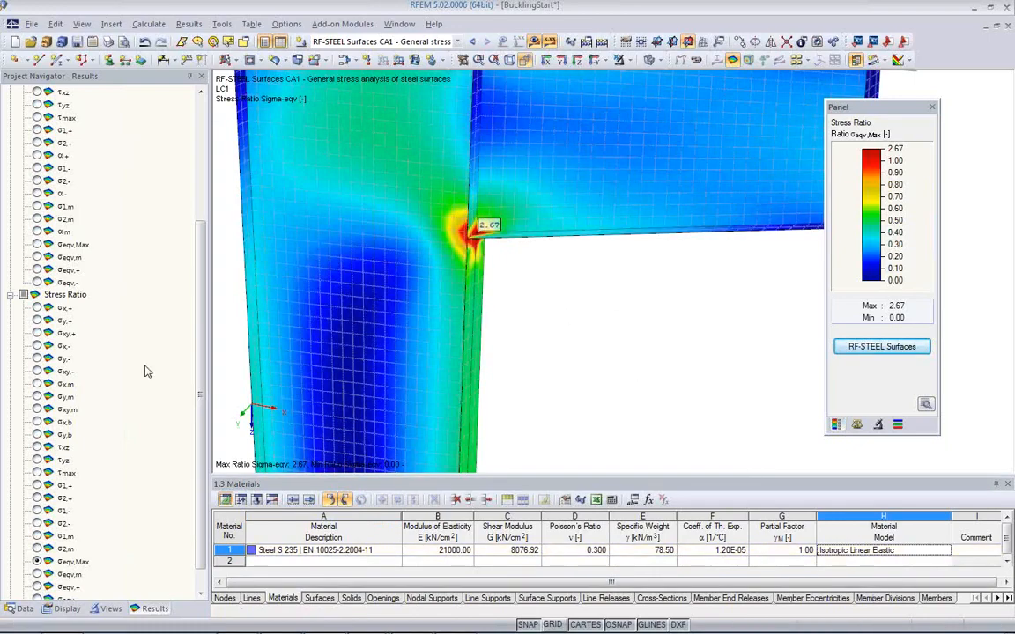
{"action": "left_click", "coordinate": [21, 608]}
{"action": "scroll", "coordinate": [70, 185], "scroll_direction": "up", "scroll_amount": 5}
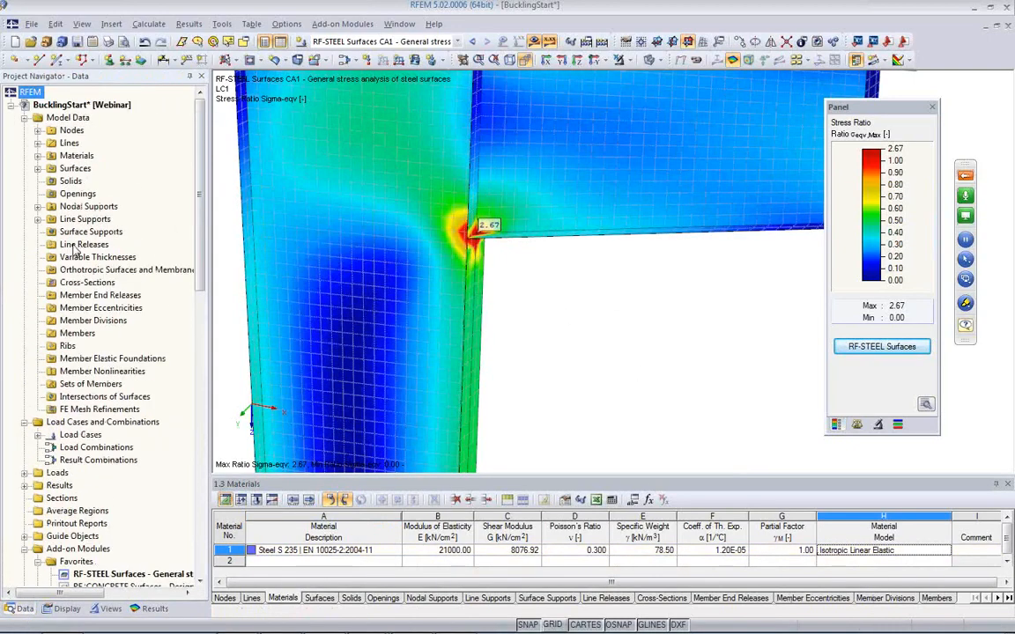
{"action": "left_click", "coordinate": [38, 156]}
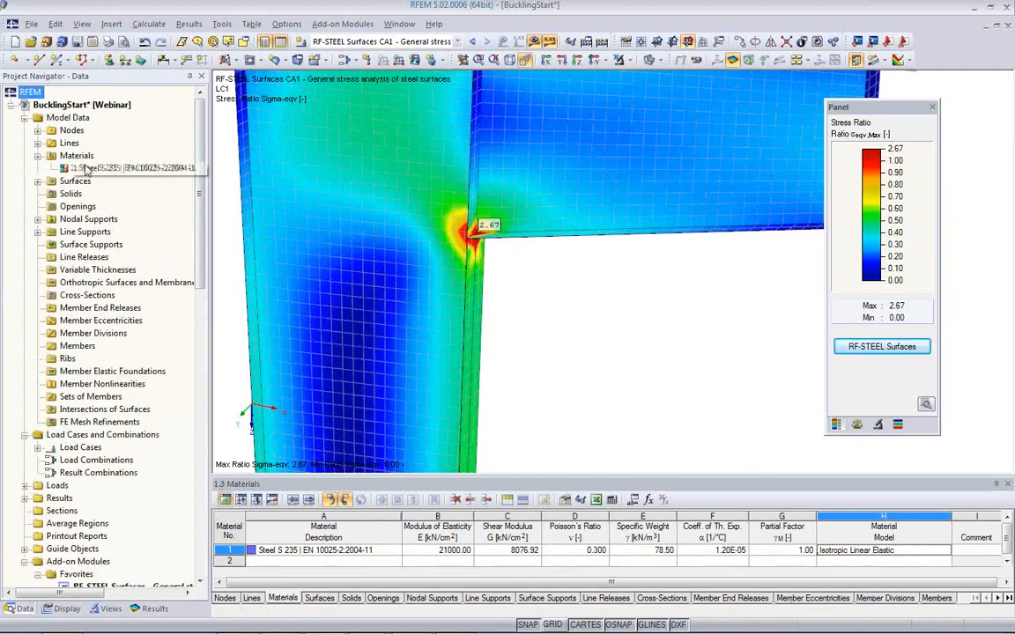
{"action": "left_click", "coordinate": [940, 552]}
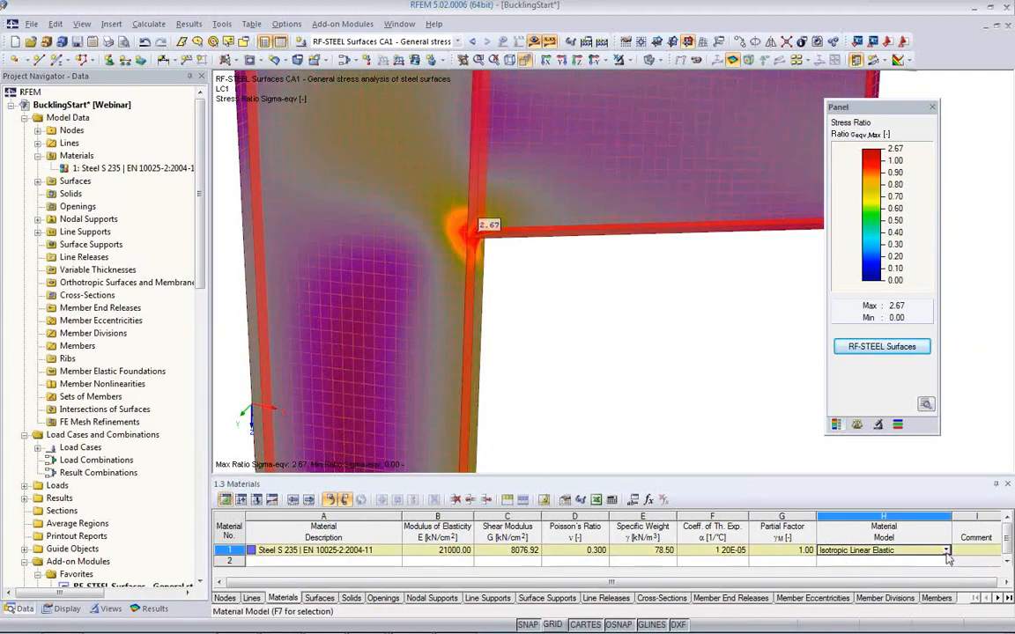
{"action": "left_click", "coordinate": [945, 552]}
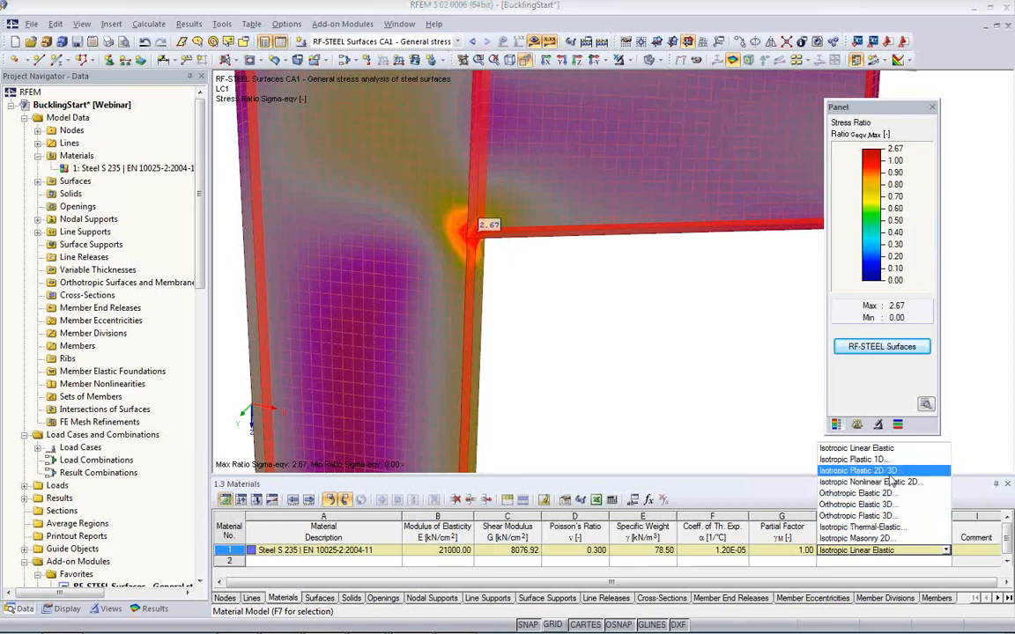
{"action": "left_click", "coordinate": [883, 471]}
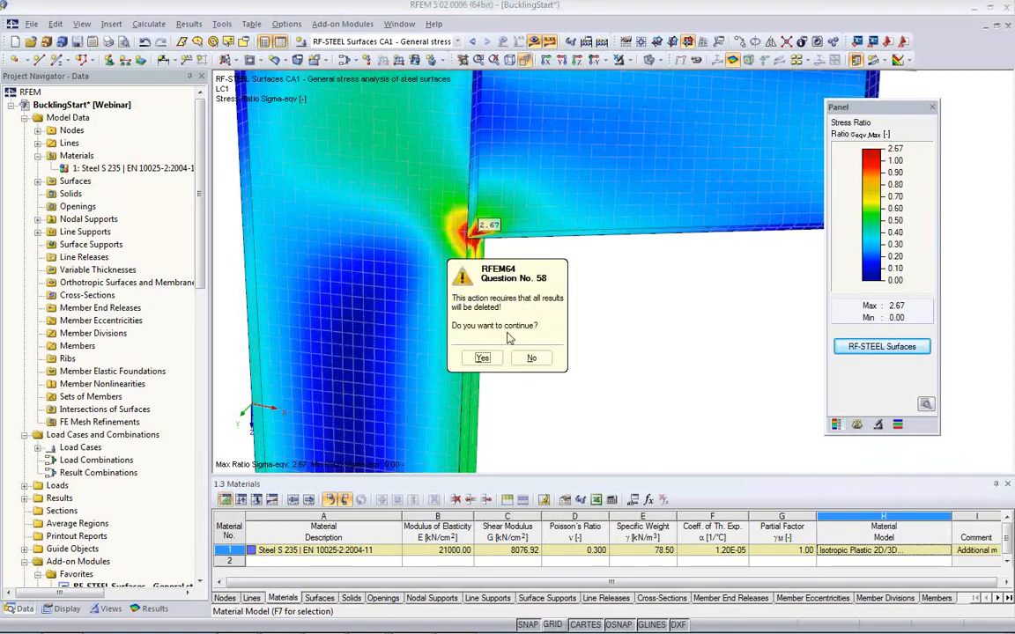
{"action": "left_click", "coordinate": [480, 357]}
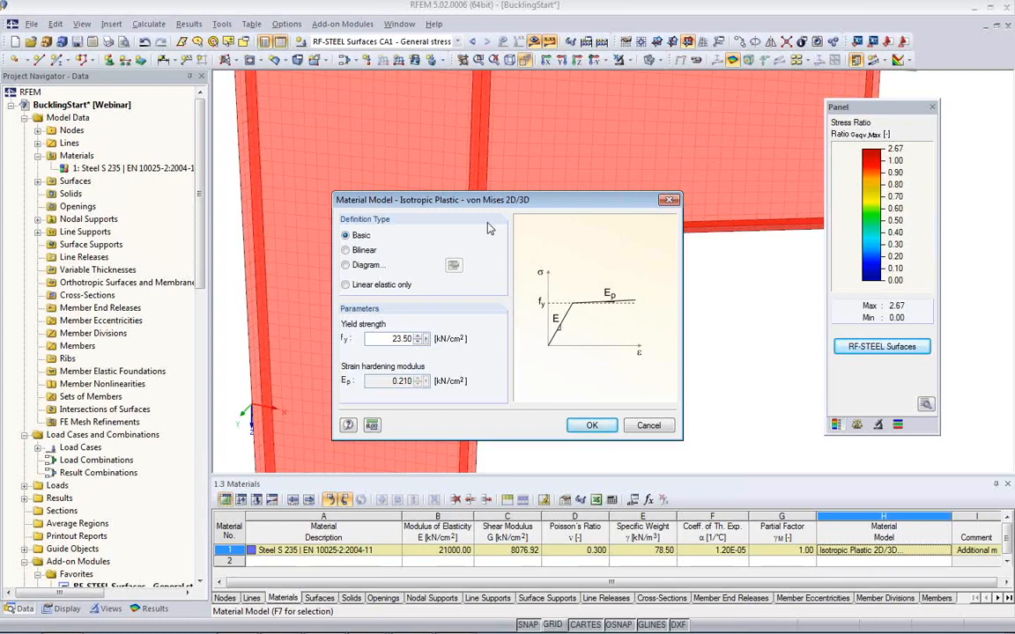
- Inspect the Bilinear and Diagram definitions of the isotropic plastic model, then accept the Basic definition with a 23.50 kN/cm² yield strength
{"action": "left_click_drag", "start_coordinate": [379, 339], "coordinate": [414, 341]}
{"action": "left_click", "coordinate": [385, 341]}
{"action": "left_click", "coordinate": [350, 251]}
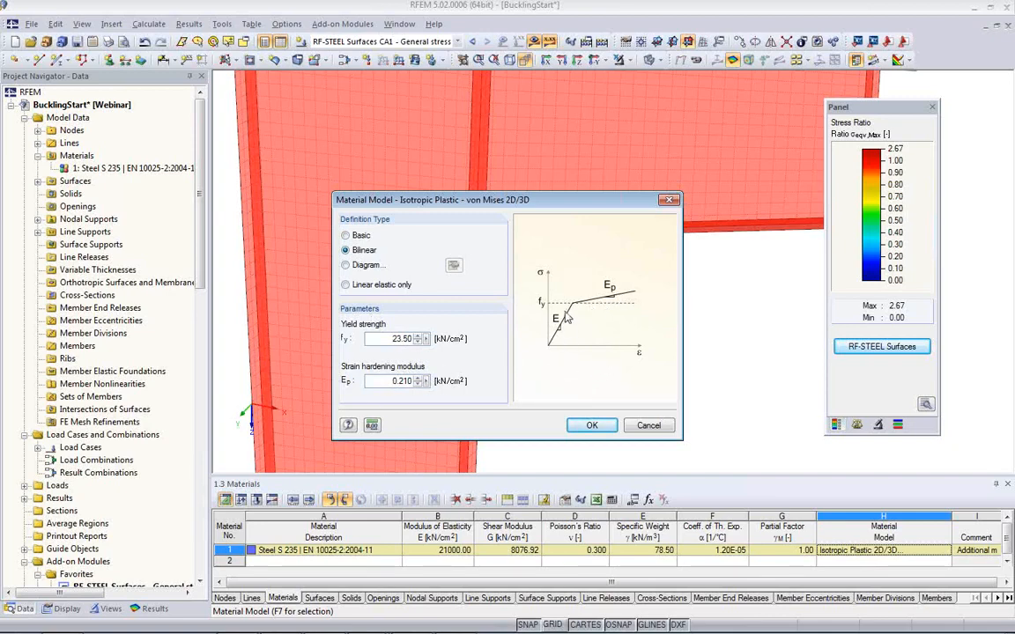
{"action": "left_click", "coordinate": [348, 264]}
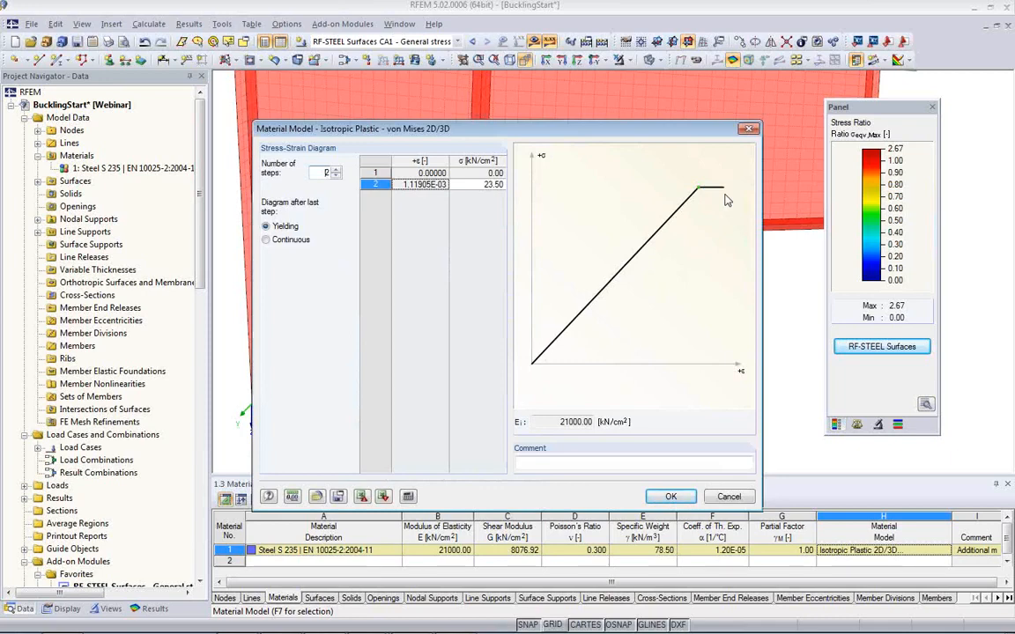
{"action": "left_click", "coordinate": [728, 496]}
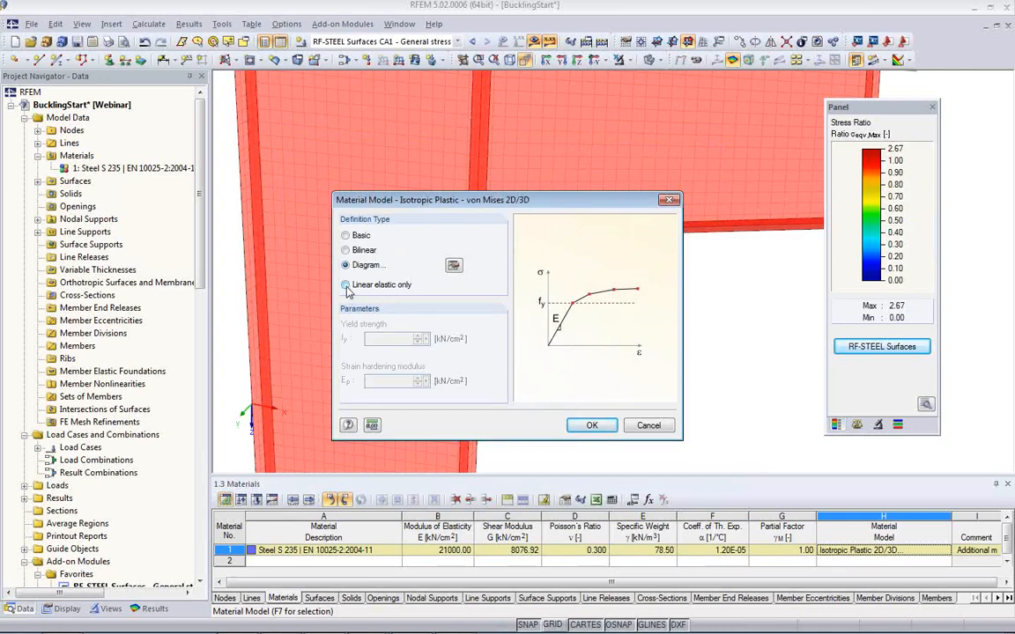
{"action": "left_click", "coordinate": [346, 236]}
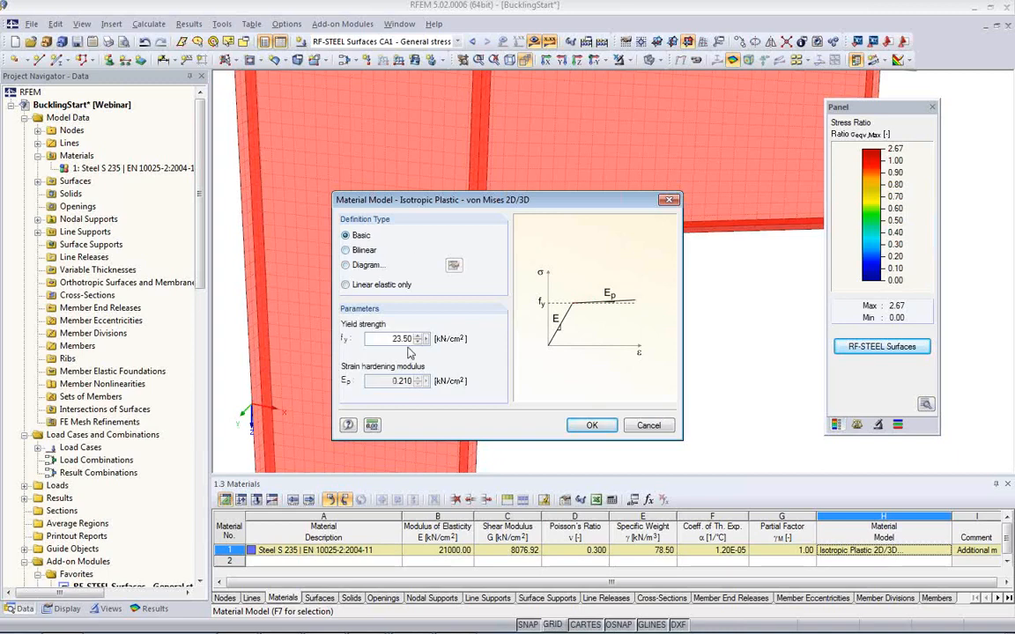
{"action": "double_click", "coordinate": [377, 338]}
{"action": "left_click", "coordinate": [592, 426]}
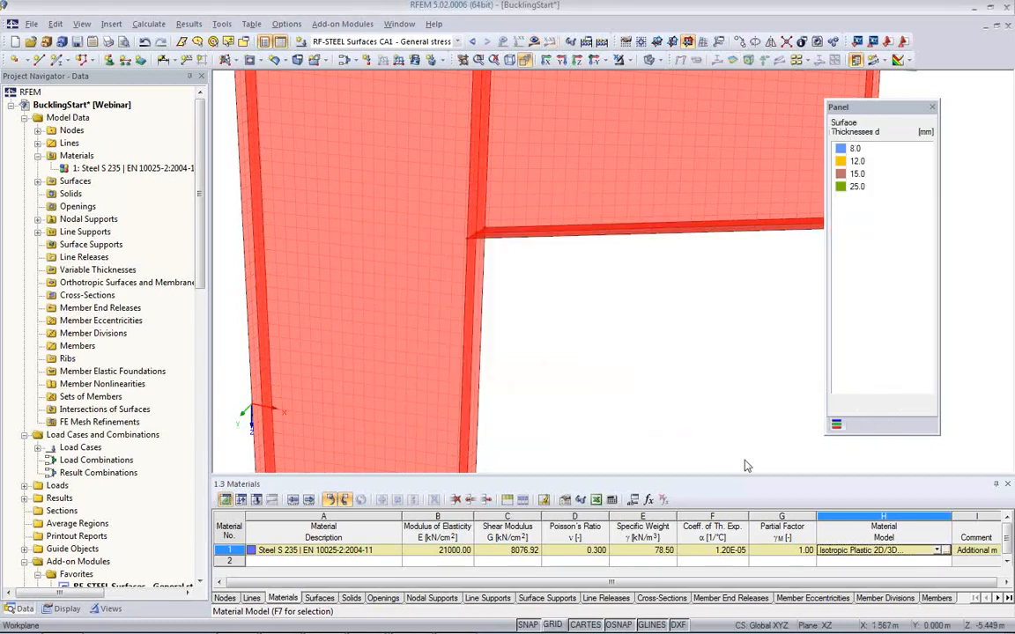
- Change the Steel S 235 material model to Isotropic Nonlinear Elastic 2D, check its stress-strain diagram, and accept the Basic definition
{"action": "left_click", "coordinate": [938, 551]}
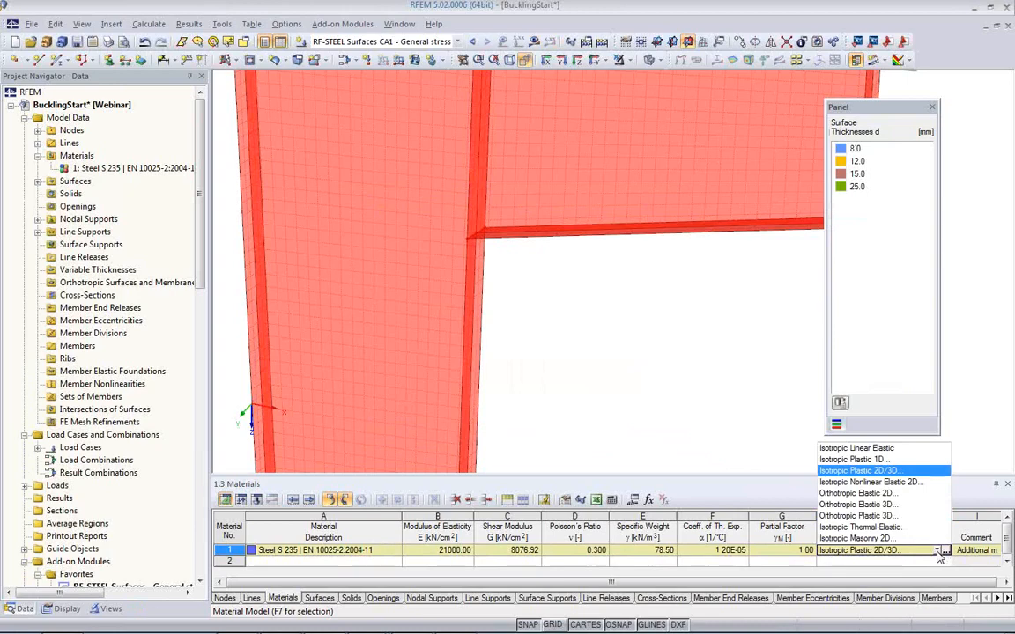
{"action": "left_click", "coordinate": [867, 482]}
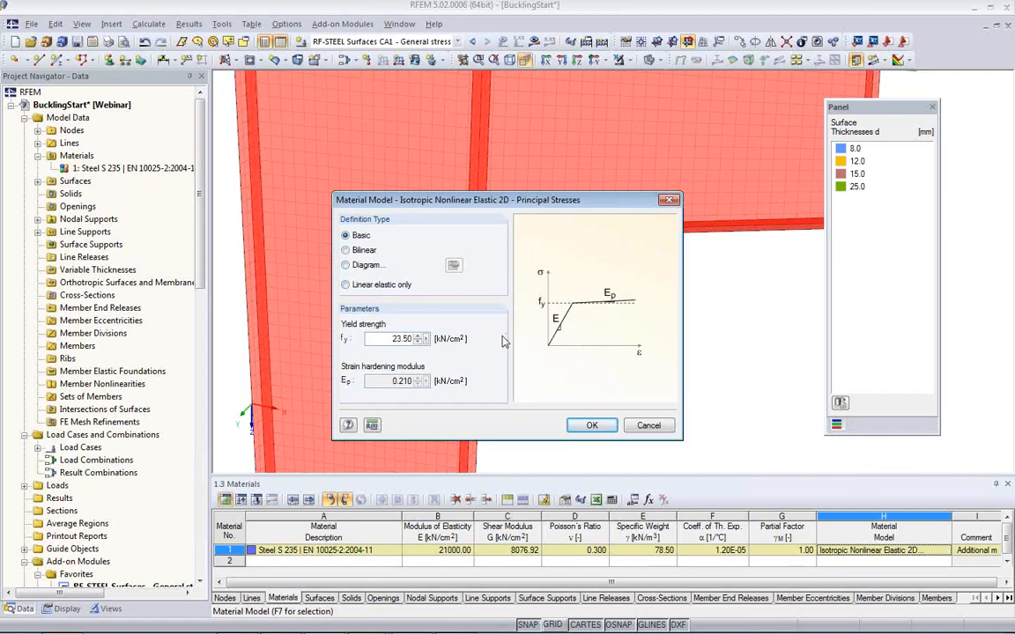
{"action": "left_click", "coordinate": [346, 264]}
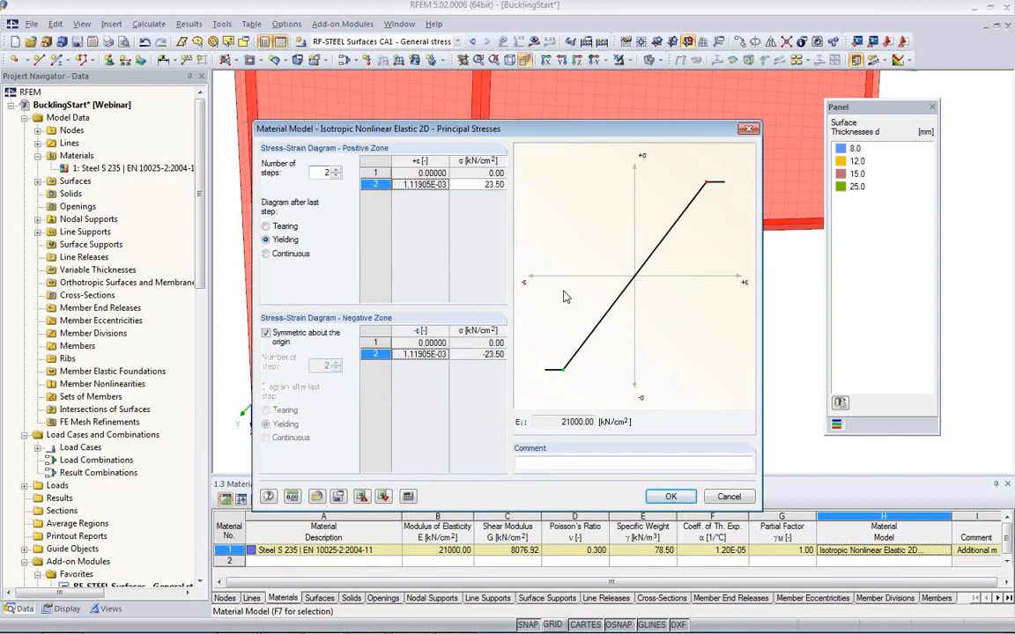
{"action": "left_click", "coordinate": [727, 497]}
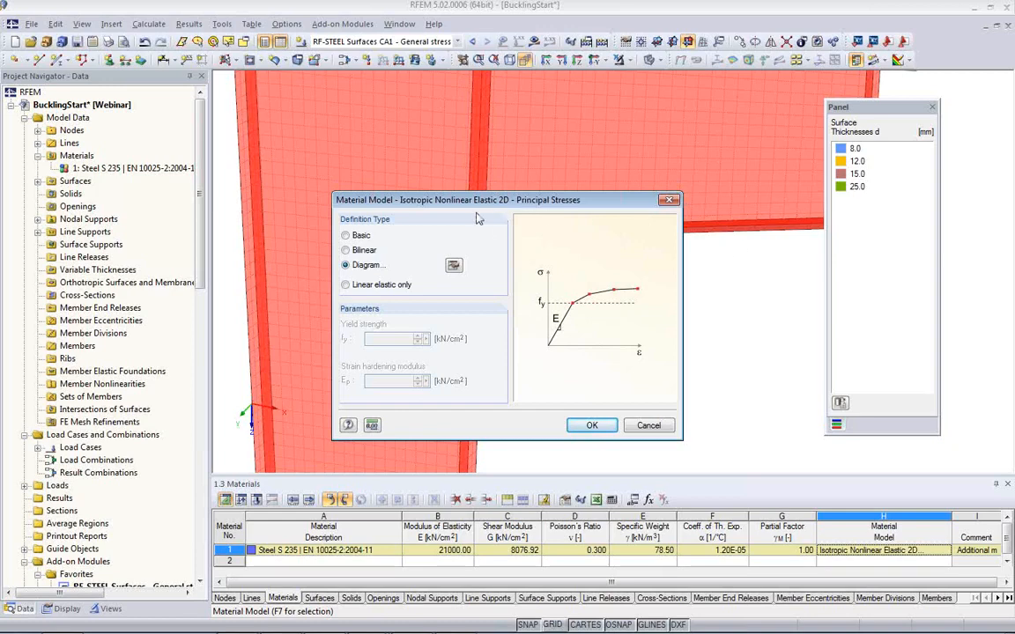
{"action": "left_click", "coordinate": [346, 235]}
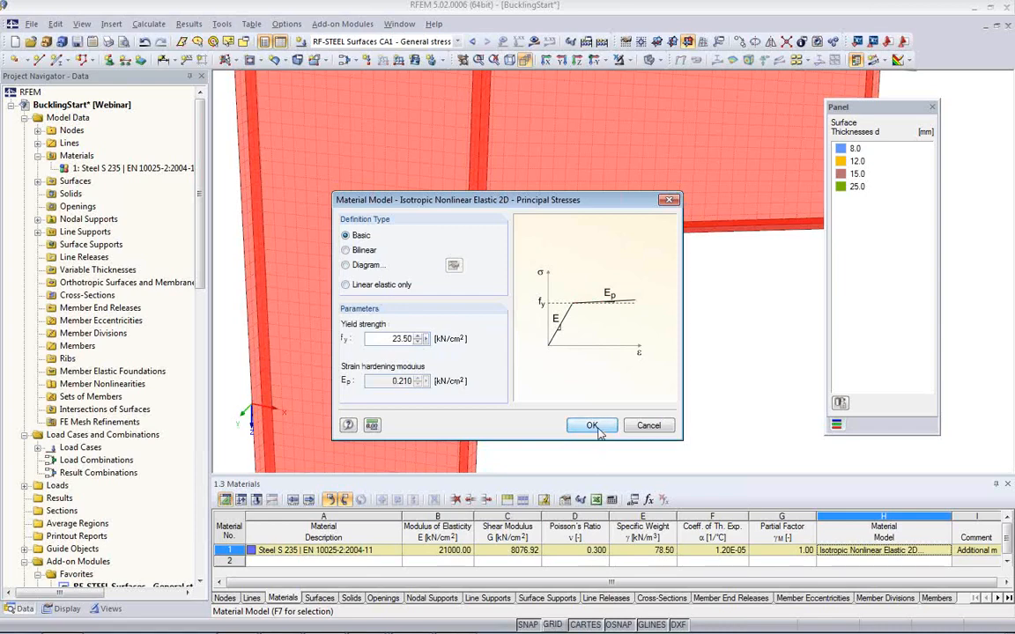
{"action": "left_click", "coordinate": [592, 426]}
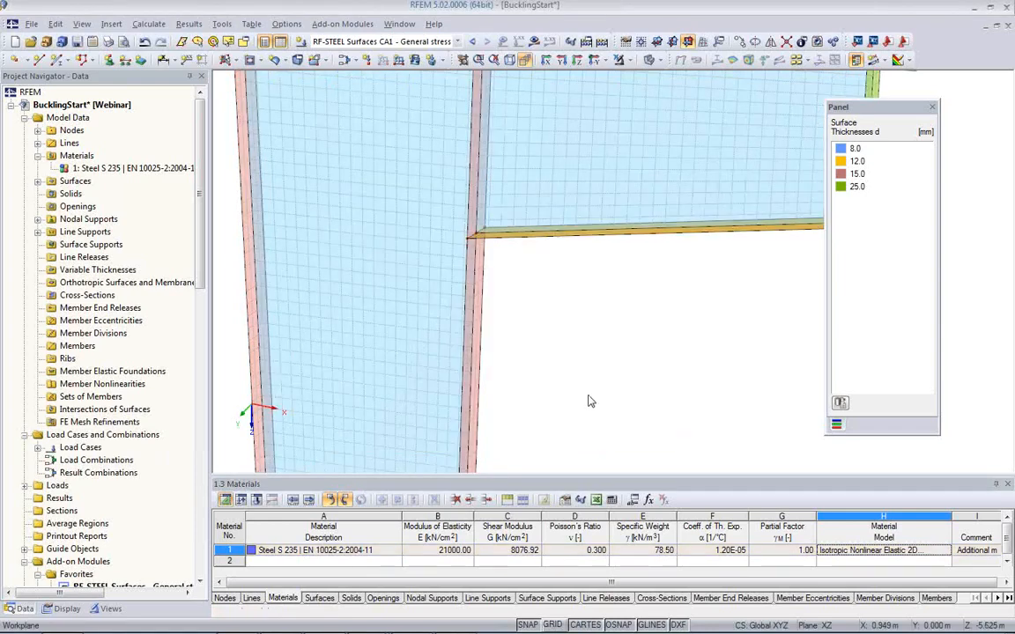
- Make LC1 - Design Load the current load case and calculate it to show its results on the frame corner
{"action": "middle_click_drag", "start_coordinate": [552, 376], "coordinate": [449, 327]}
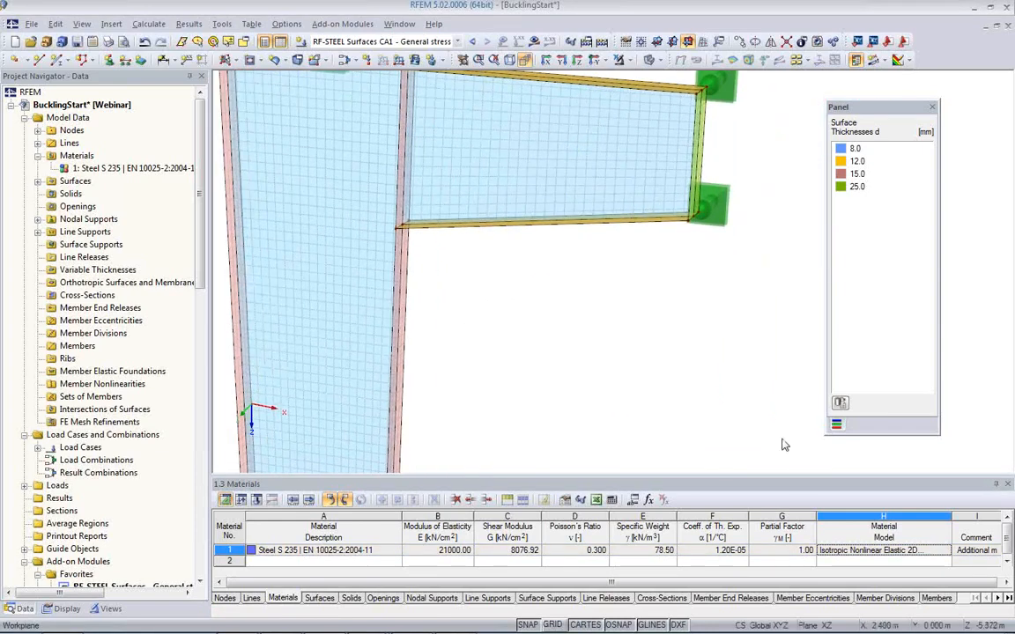
{"action": "scroll", "coordinate": [609, 403], "scroll_direction": "down", "scroll_amount": 3}
{"action": "middle_click_drag", "start_coordinate": [588, 404], "coordinate": [562, 354]}
{"action": "scroll", "coordinate": [567, 361], "scroll_direction": "down", "scroll_amount": 1}
{"action": "scroll", "coordinate": [565, 362], "scroll_direction": "down", "scroll_amount": 1}
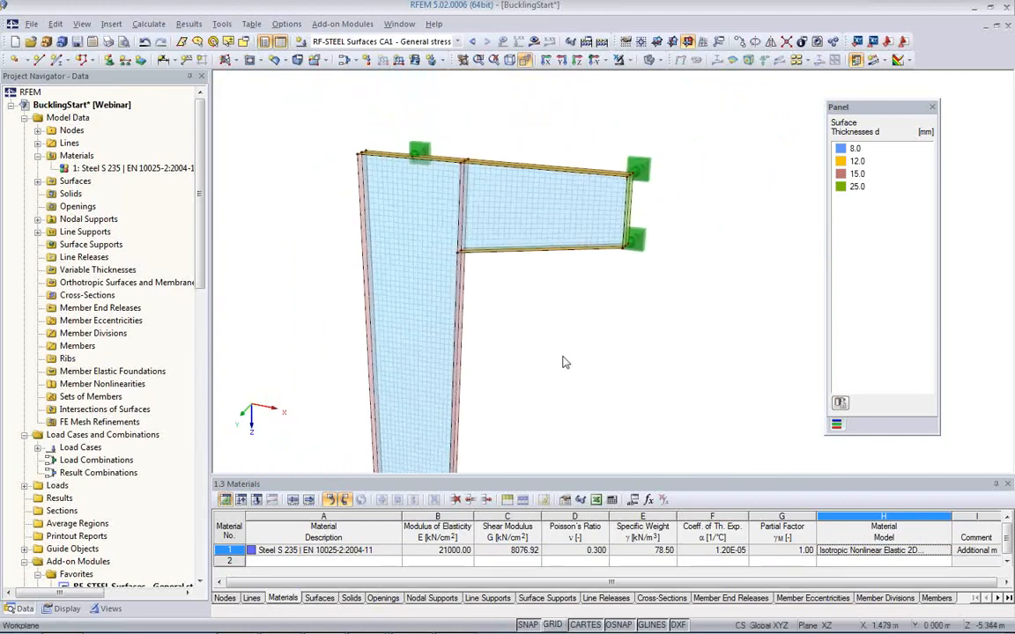
{"action": "scroll", "coordinate": [512, 305], "scroll_direction": "up", "scroll_amount": 3}
{"action": "middle_click_drag", "start_coordinate": [451, 276], "coordinate": [470, 338]}
{"action": "scroll", "coordinate": [480, 328], "scroll_direction": "up", "scroll_amount": 2}
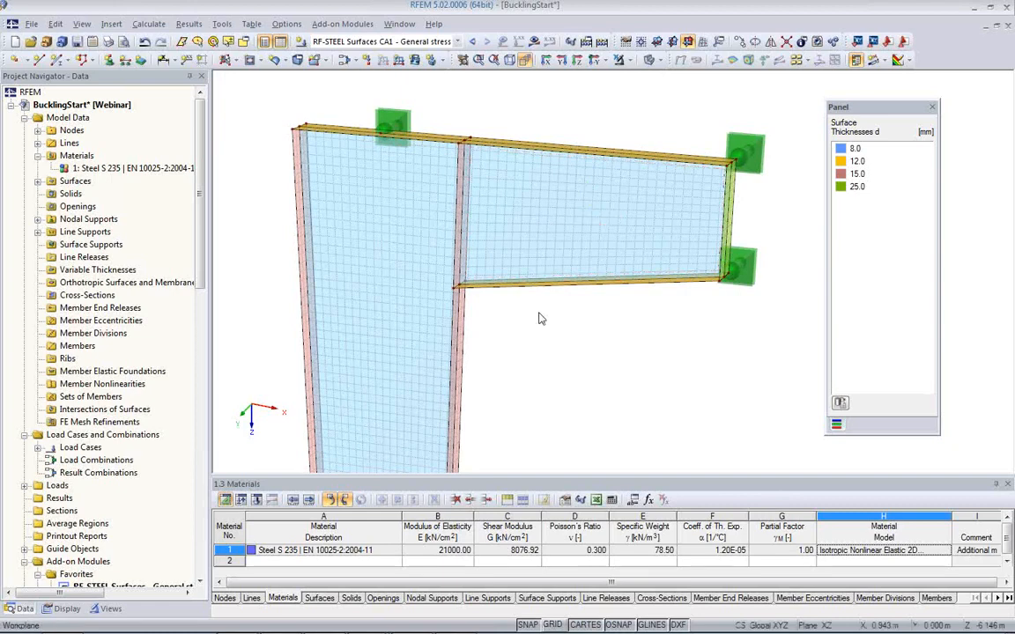
{"action": "left_click", "coordinate": [456, 43]}
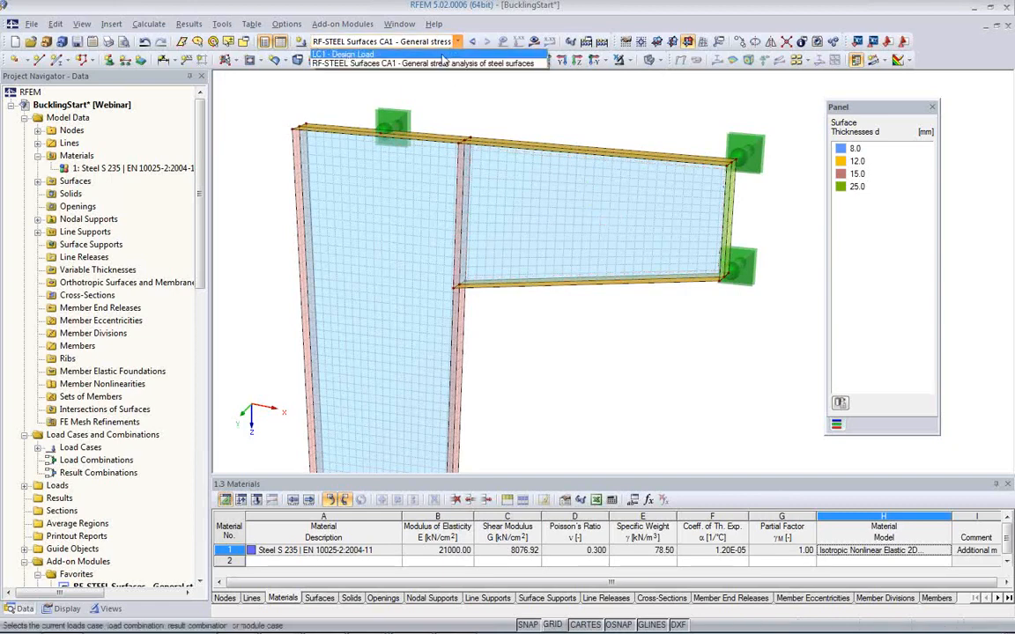
{"action": "left_click", "coordinate": [453, 52]}
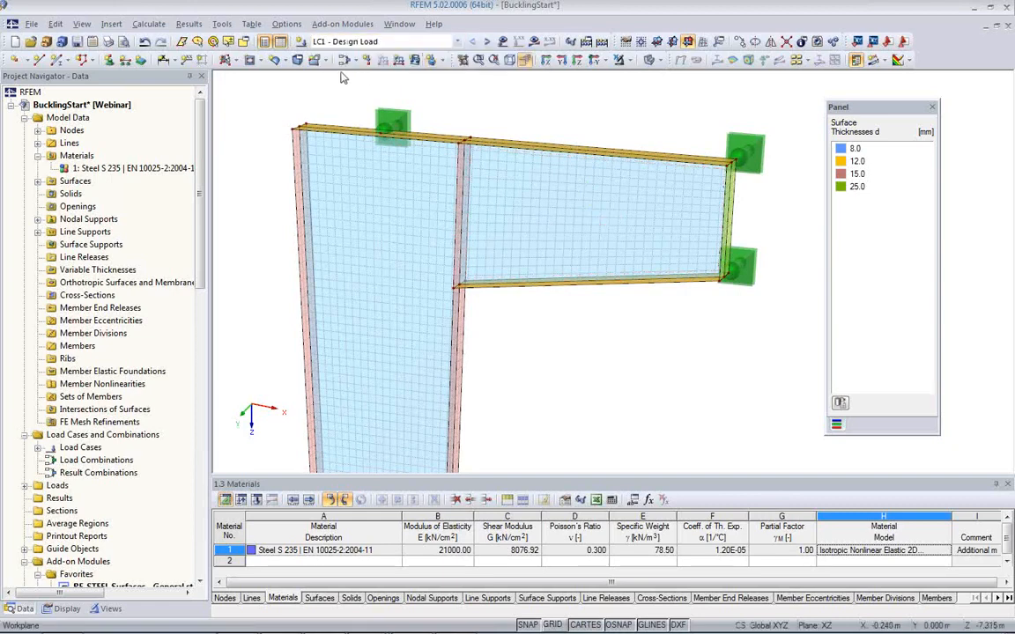
{"action": "left_click", "coordinate": [533, 42]}
{"action": "left_click", "coordinate": [483, 353]}
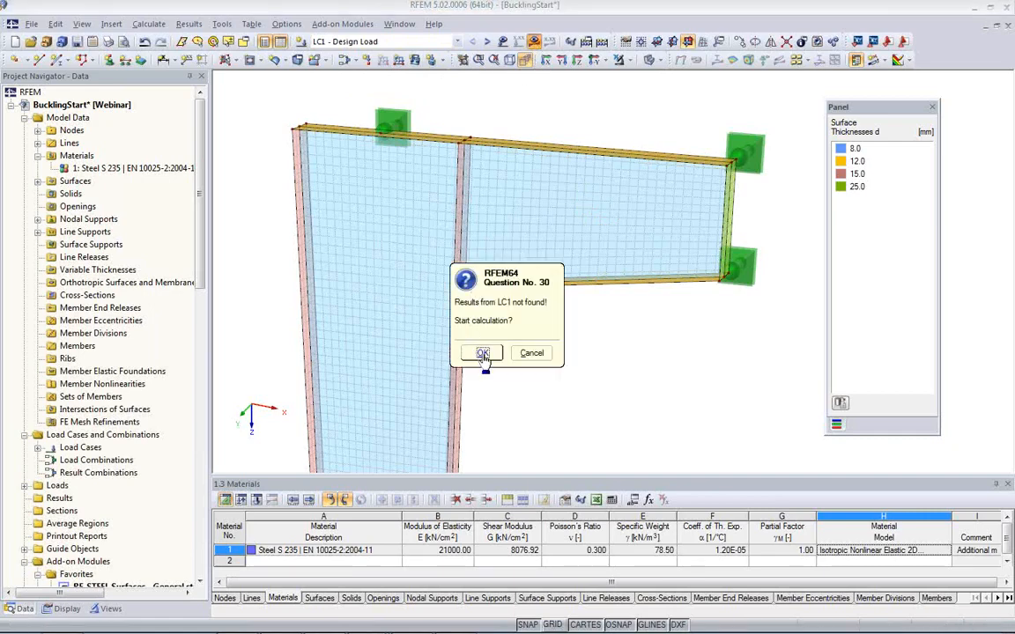
{"action": "left_click", "coordinate": [486, 354]}
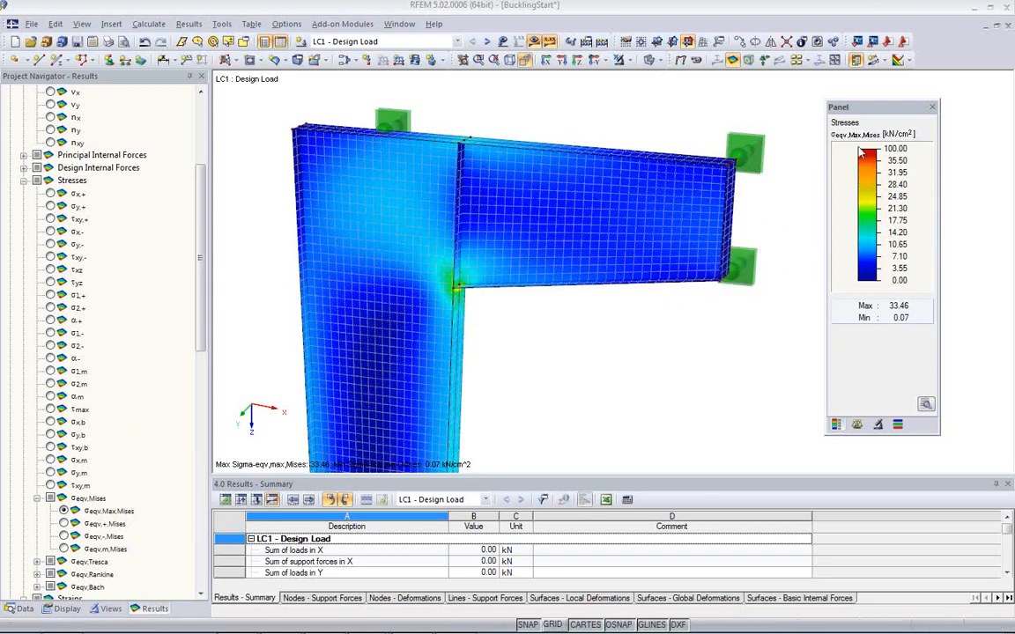
- Examine the equivalent Mises stress distribution around the inner corner of the frame
{"action": "middle_click_drag", "start_coordinate": [528, 322], "coordinate": [484, 274], "text": "ctrl"}
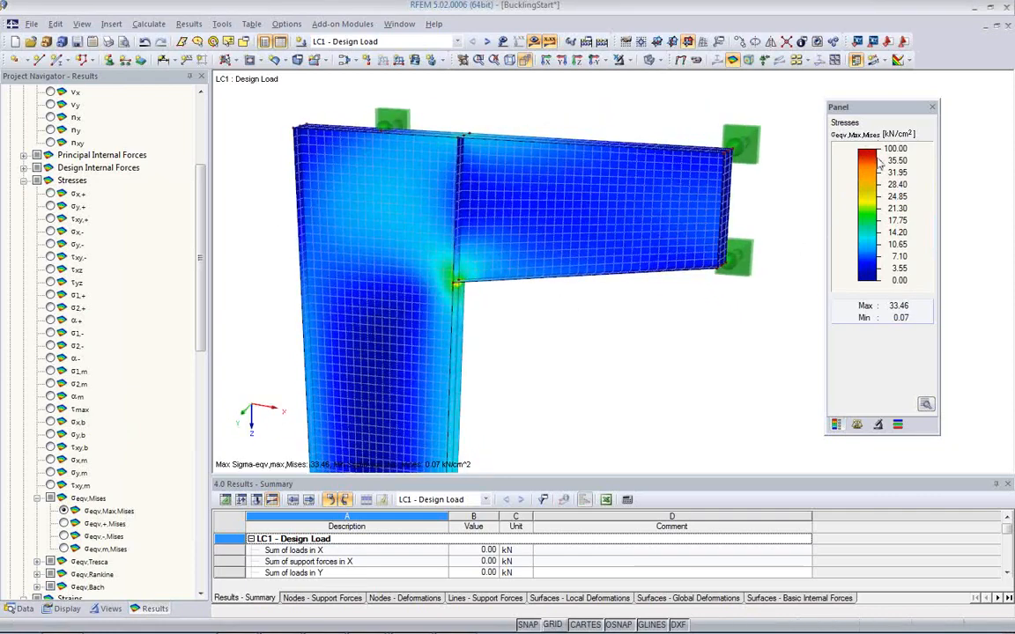
{"action": "middle_click_drag", "start_coordinate": [460, 294], "coordinate": [568, 293], "text": "ctrl"}
{"action": "scroll", "coordinate": [482, 306], "scroll_direction": "up", "scroll_amount": 3}
{"action": "scroll", "coordinate": [581, 316], "scroll_direction": "down", "scroll_amount": 2}
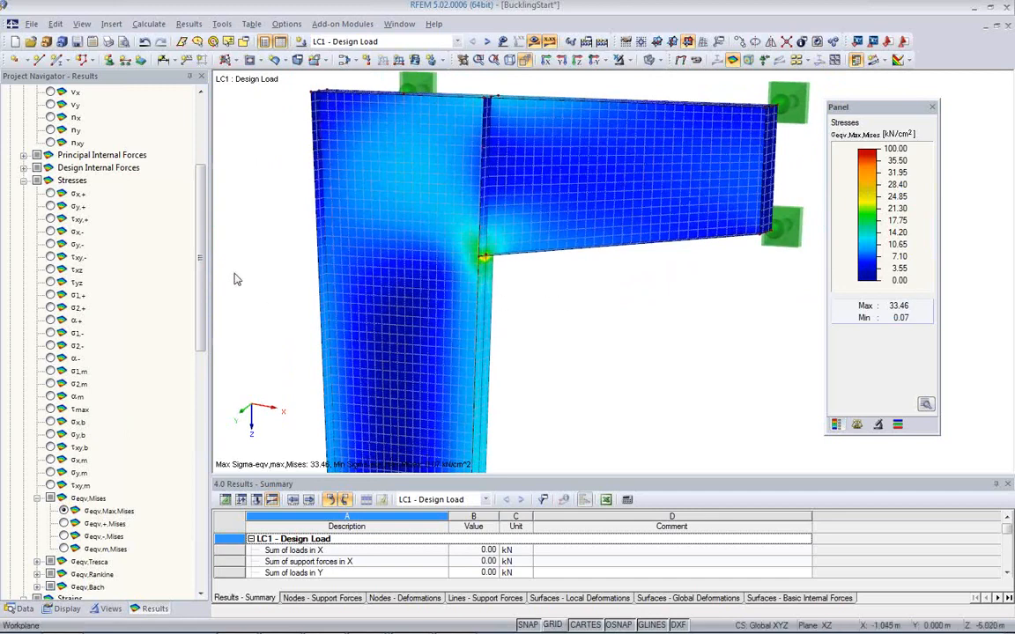
{"action": "left_click_drag", "start_coordinate": [202, 258], "coordinate": [201, 295]}
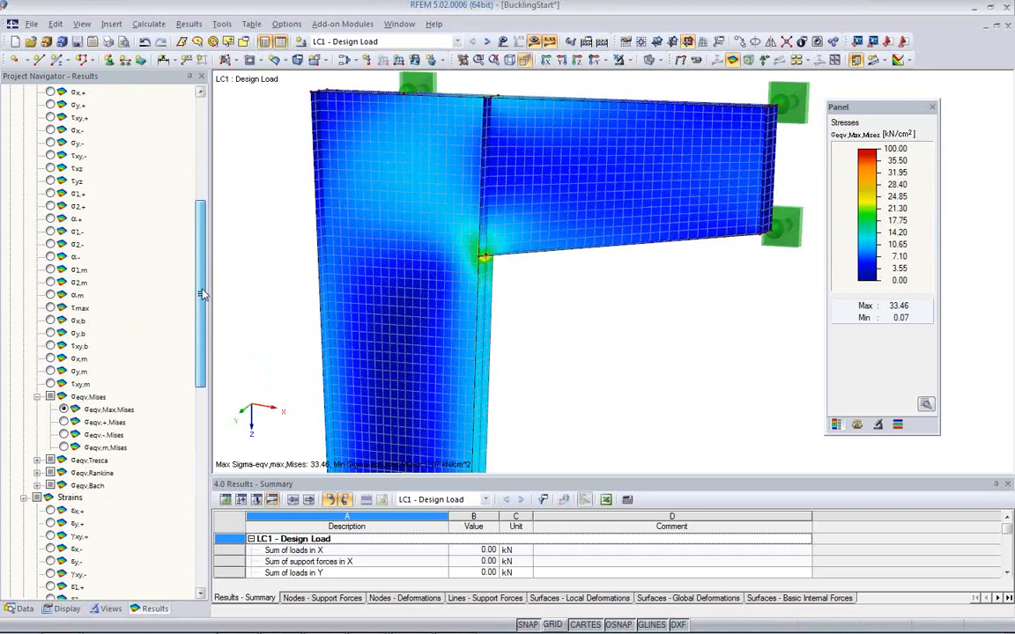
{"action": "left_click_drag", "start_coordinate": [202, 295], "coordinate": [202, 257]}
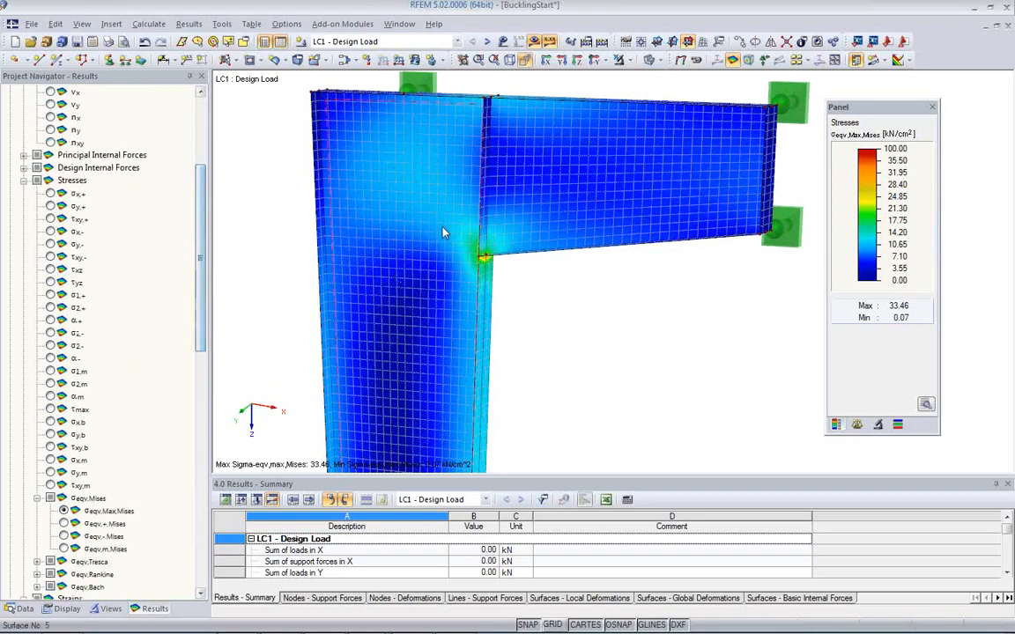
{"action": "scroll", "coordinate": [398, 202], "scroll_direction": "up", "scroll_amount": 3}
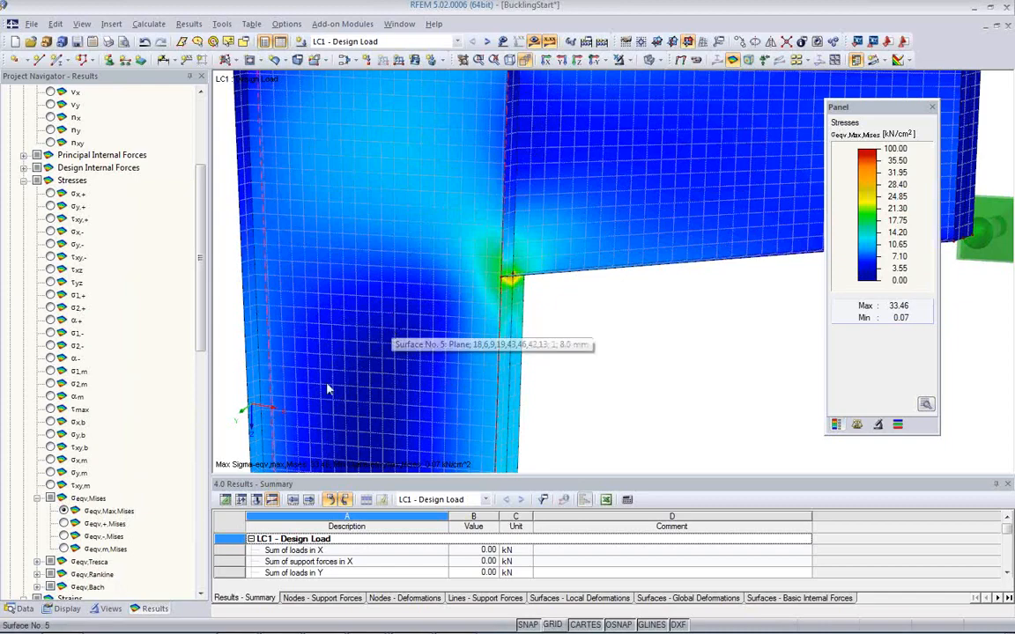
- Set the display distribution of internal forces and stresses on surfaces to Non Continuous
{"action": "left_click", "coordinate": [66, 609]}
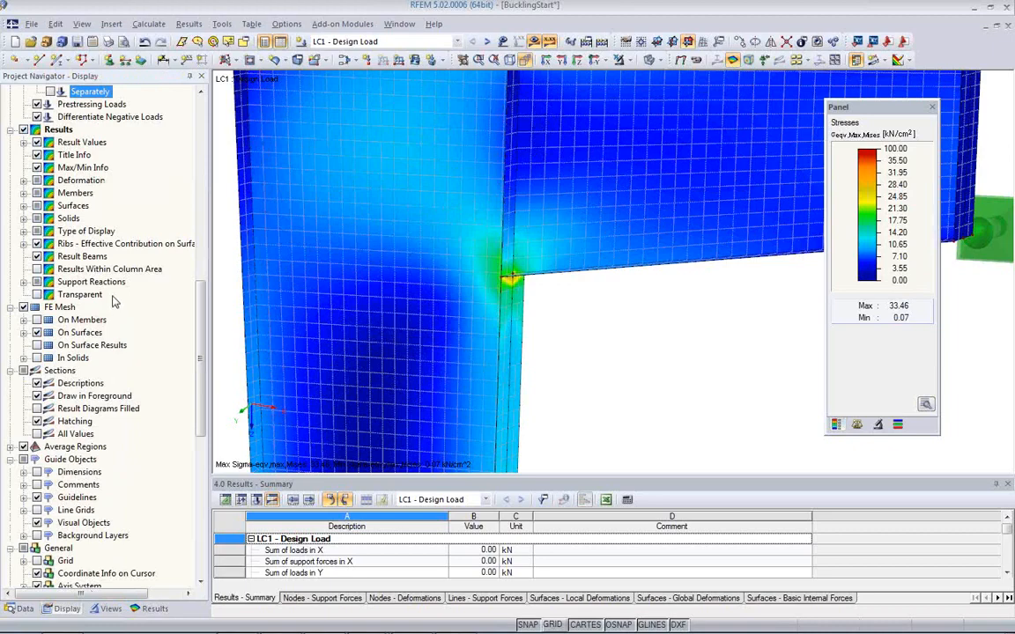
{"action": "scroll", "coordinate": [119, 318], "scroll_direction": "down", "scroll_amount": 7}
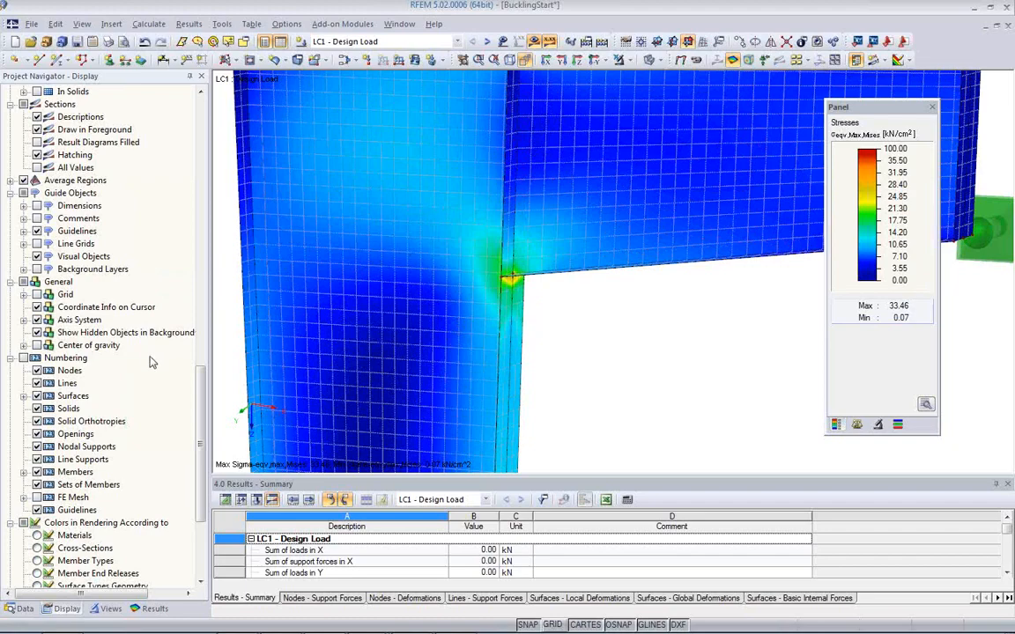
{"action": "scroll", "coordinate": [150, 365], "scroll_direction": "down", "scroll_amount": 1}
{"action": "scroll", "coordinate": [149, 364], "scroll_direction": "down", "scroll_amount": 2}
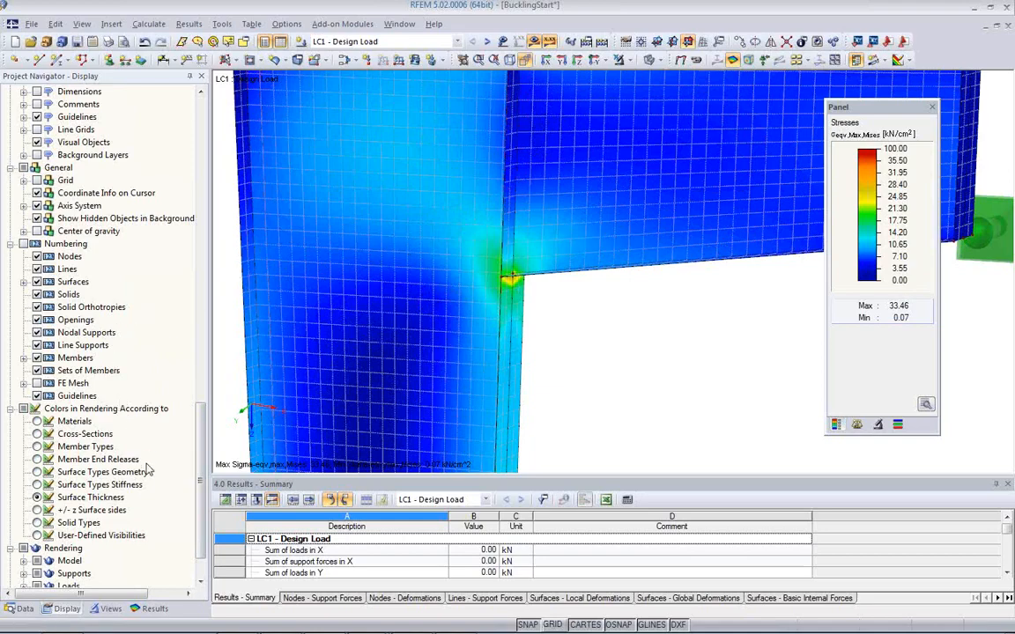
{"action": "left_click_drag", "start_coordinate": [198, 461], "coordinate": [203, 317]}
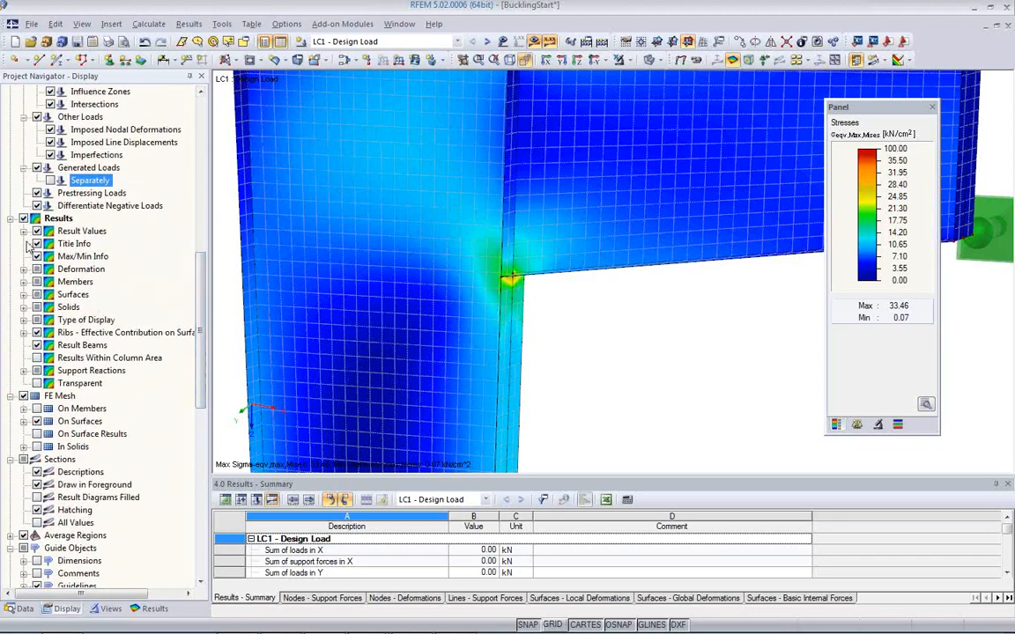
{"action": "left_click", "coordinate": [24, 294]}
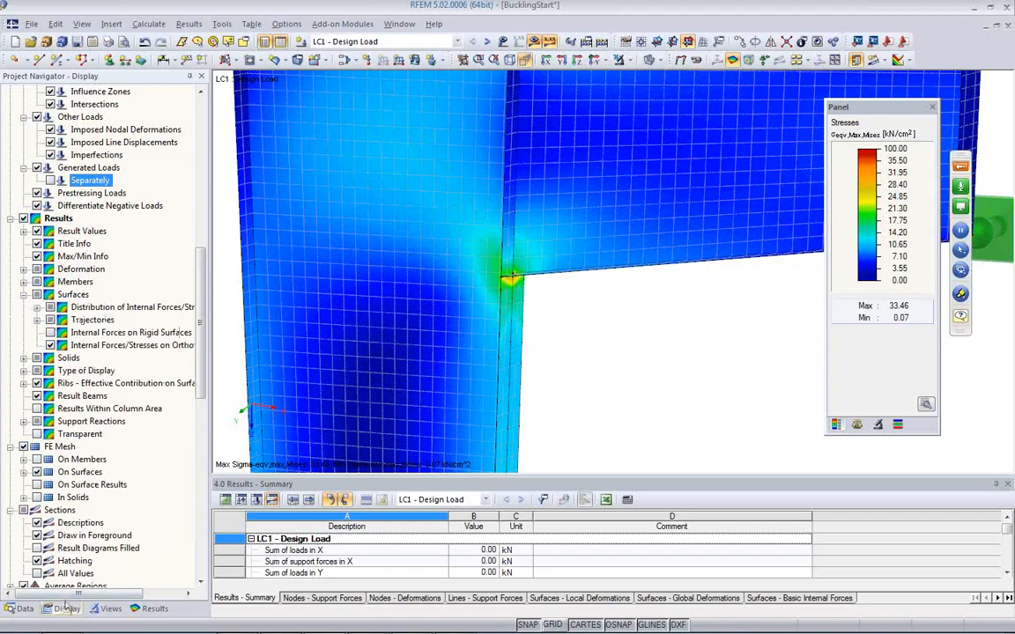
{"action": "left_click", "coordinate": [37, 307]}
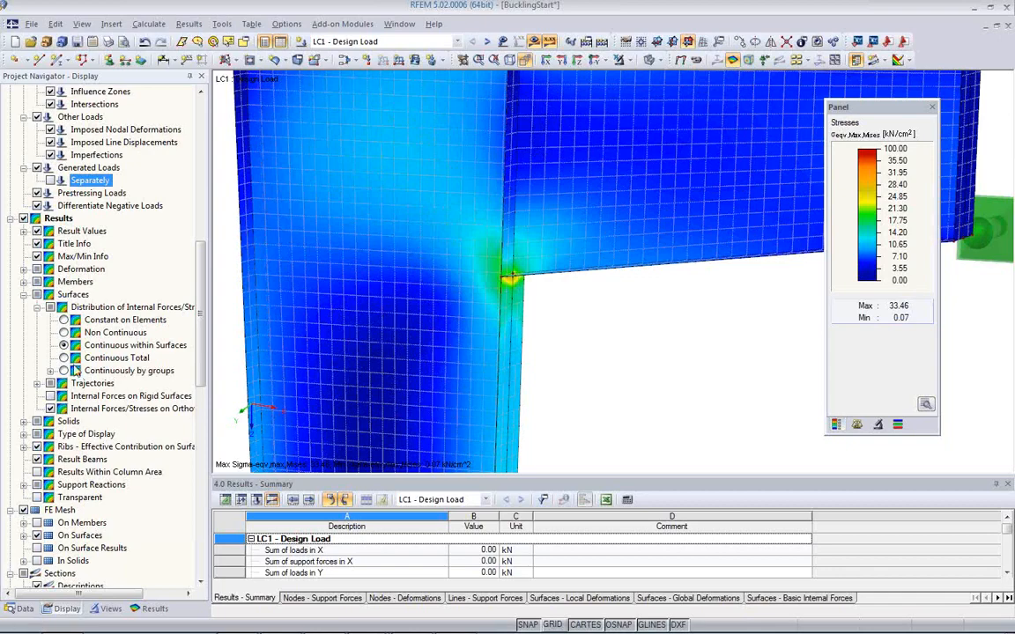
{"action": "left_click", "coordinate": [64, 332]}
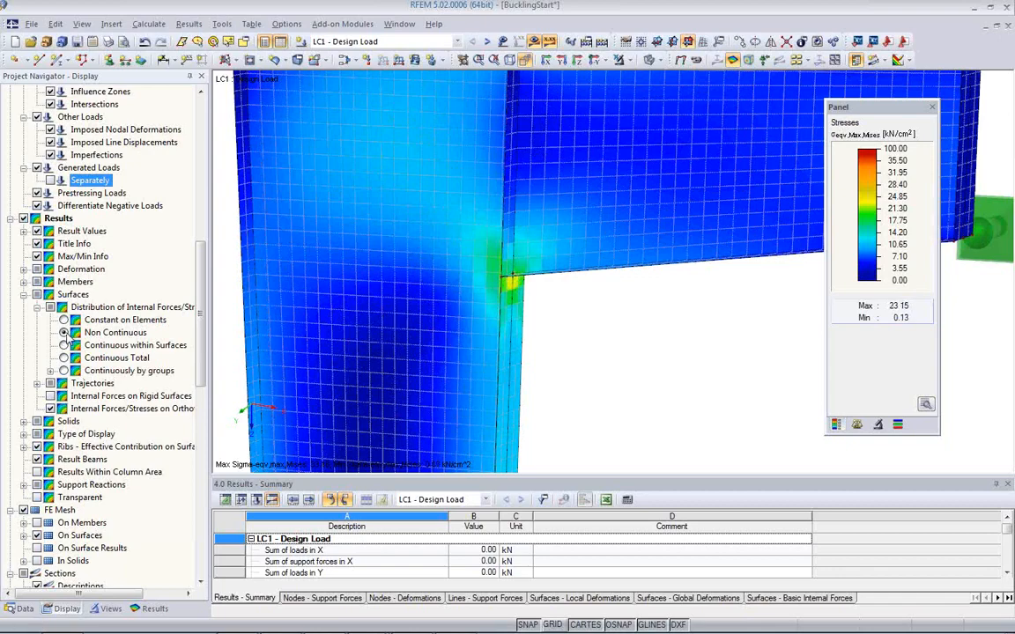
- Turn off the smooth color transition and set the surface stress distribution to Constant on Elements
{"action": "left_click", "coordinate": [927, 406]}
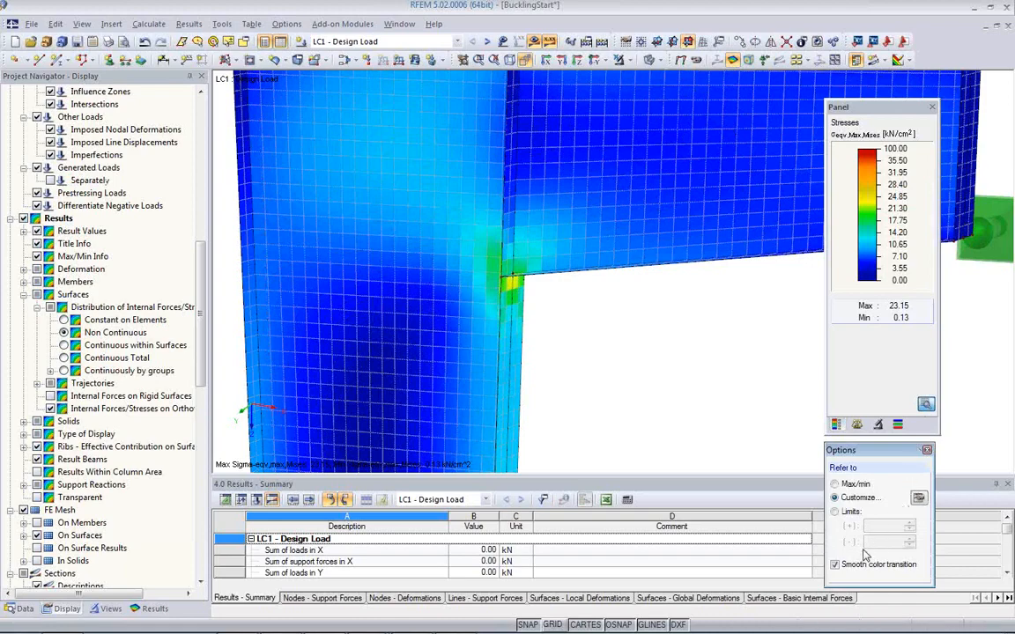
{"action": "left_click", "coordinate": [836, 565]}
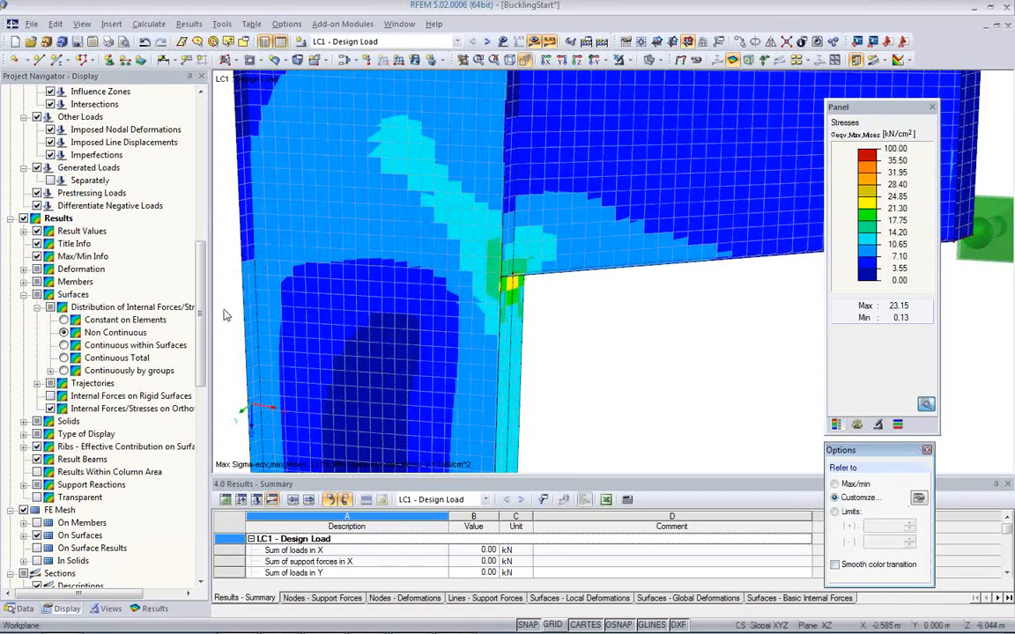
{"action": "left_click", "coordinate": [65, 320]}
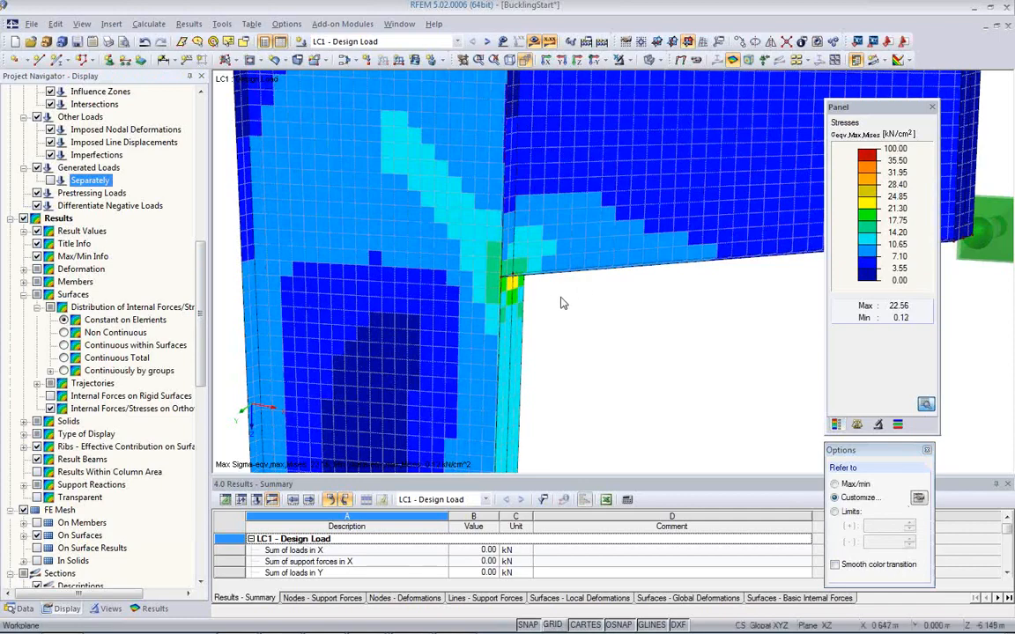
- Examine the element-wise equivalent stresses at the inner corner from several viewing angles
{"action": "middle_click_drag", "start_coordinate": [519, 337], "coordinate": [785, 320], "text": "ctrl"}
{"action": "scroll", "coordinate": [461, 308], "scroll_direction": "up", "scroll_amount": 1}
{"action": "middle_click_drag", "start_coordinate": [555, 288], "coordinate": [634, 265], "text": "ctrl"}
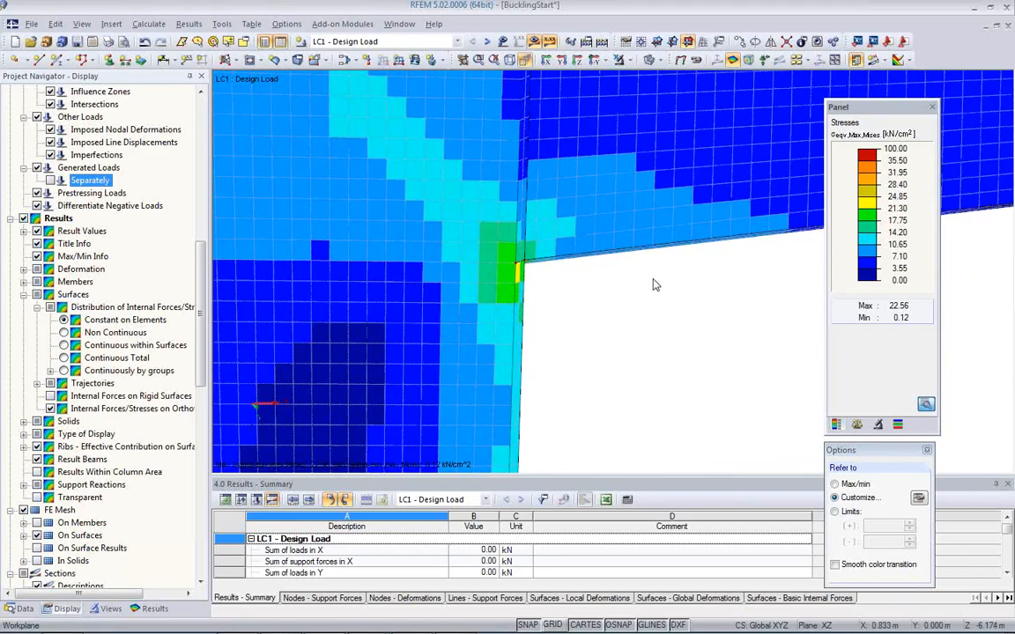
{"action": "scroll", "coordinate": [520, 264], "scroll_direction": "up", "scroll_amount": 2}
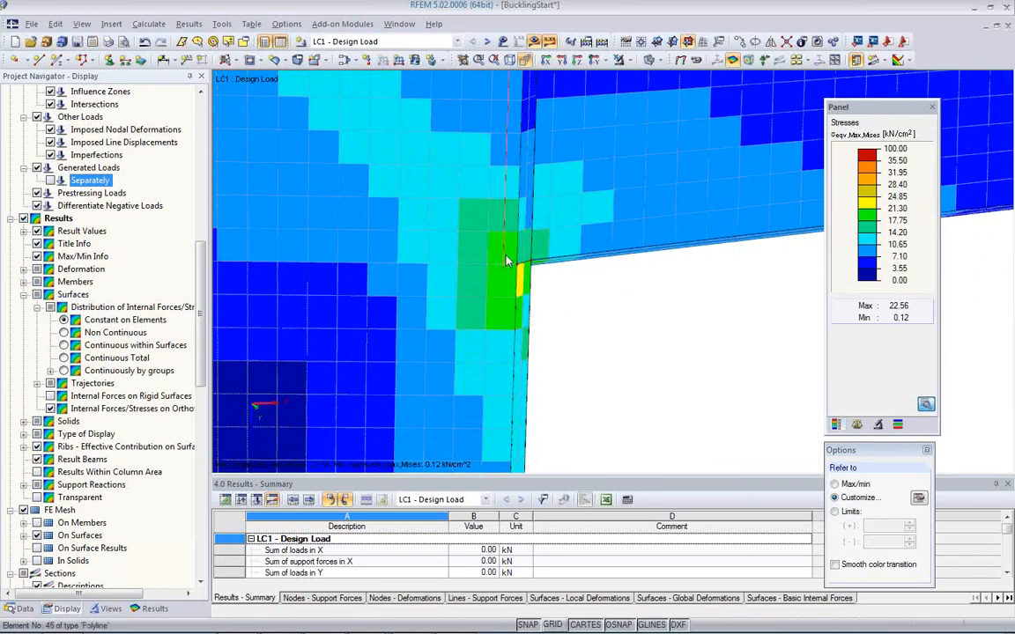
{"action": "scroll", "coordinate": [506, 259], "scroll_direction": "down", "scroll_amount": 2}
{"action": "middle_click_drag", "start_coordinate": [550, 284], "coordinate": [304, 286]}
{"action": "middle_click_drag", "start_coordinate": [474, 267], "coordinate": [467, 306]}
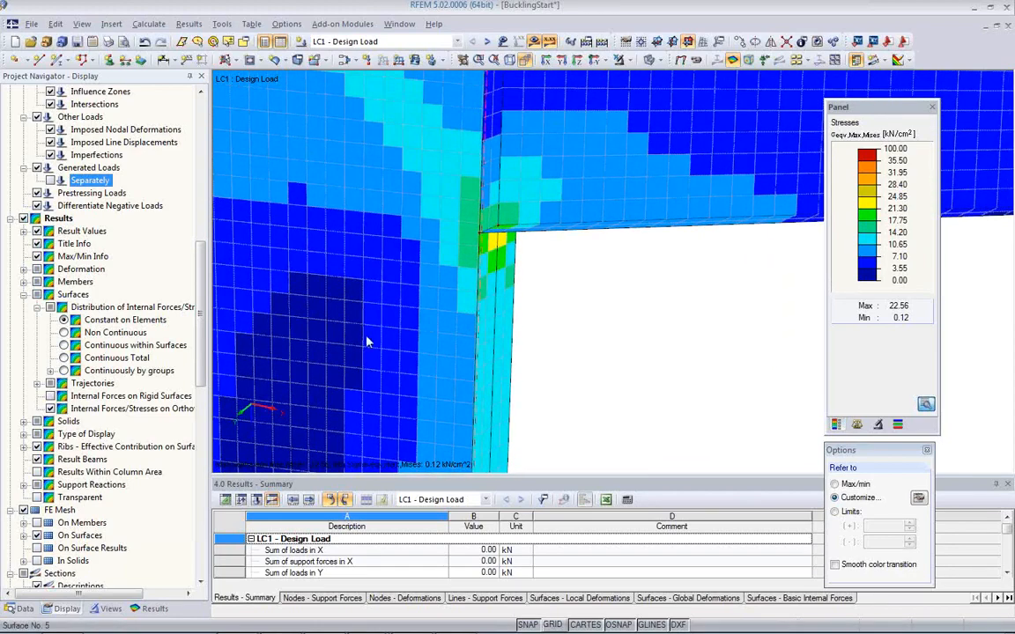
- Show the Criteria results as Design Ratio, then as Nonlinearity Rate, and inspect the affected elements at the inner corner
{"action": "left_click", "coordinate": [154, 608]}
{"action": "left_click_drag", "start_coordinate": [205, 290], "coordinate": [197, 258]}
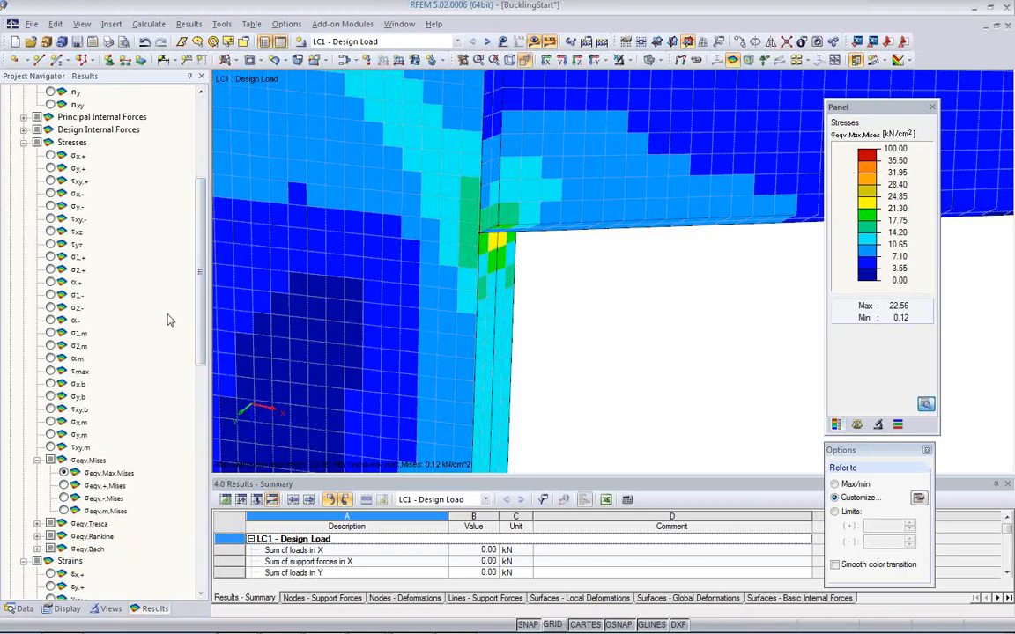
{"action": "left_click_drag", "start_coordinate": [202, 317], "coordinate": [189, 482]}
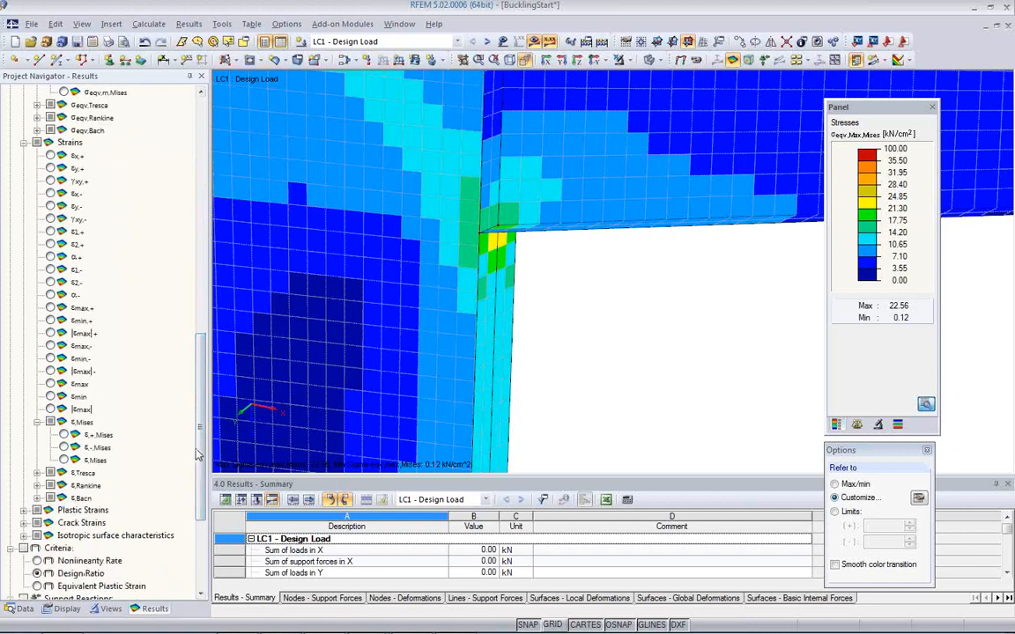
{"action": "scroll", "coordinate": [179, 409], "scroll_direction": "down", "scroll_amount": 3}
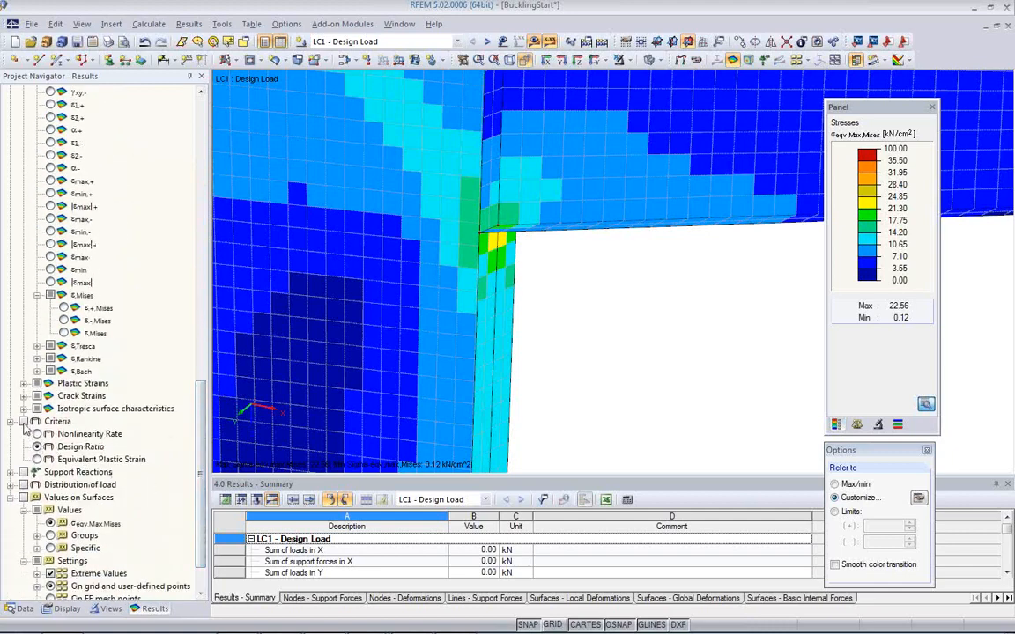
{"action": "left_click", "coordinate": [24, 422]}
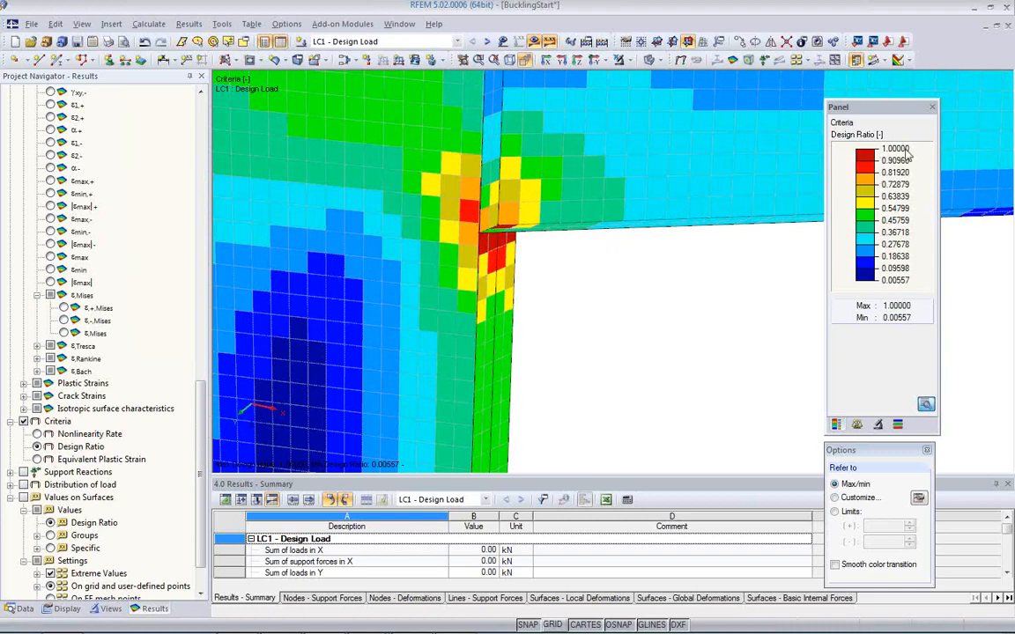
{"action": "left_click", "coordinate": [37, 435]}
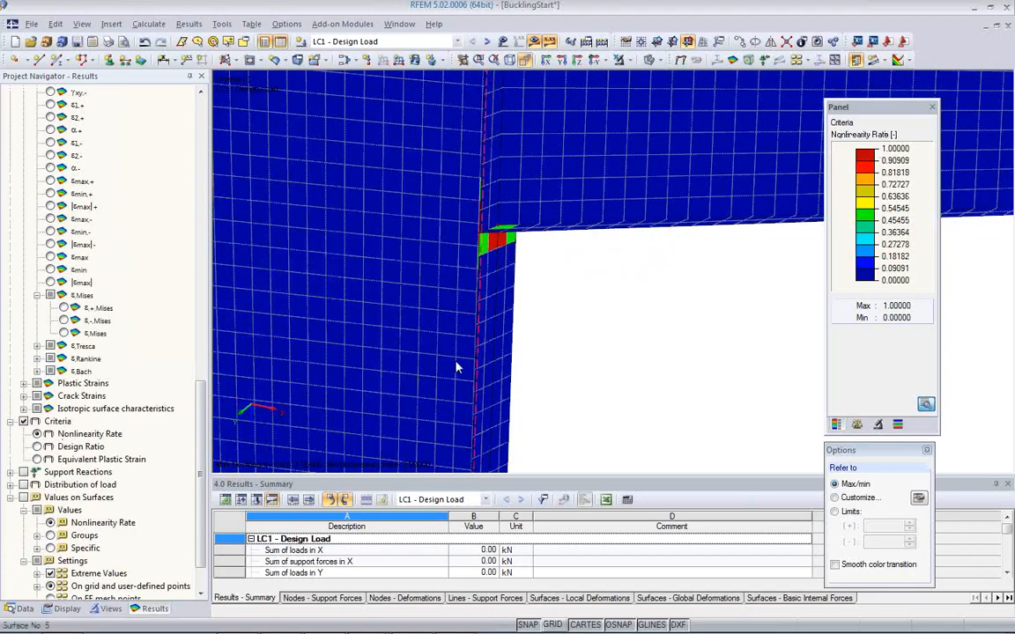
{"action": "middle_click_drag", "start_coordinate": [647, 276], "coordinate": [555, 340], "text": "ctrl"}
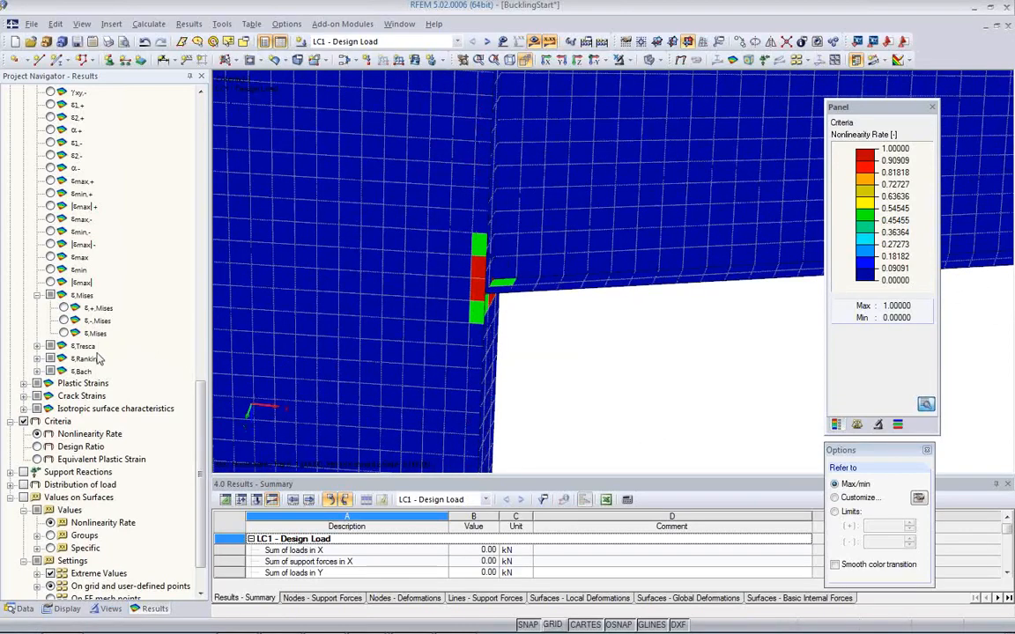
- Inspect the equivalent Mises strains at the inner corner, then return to the Design Ratio criterion
{"action": "left_click", "coordinate": [63, 333]}
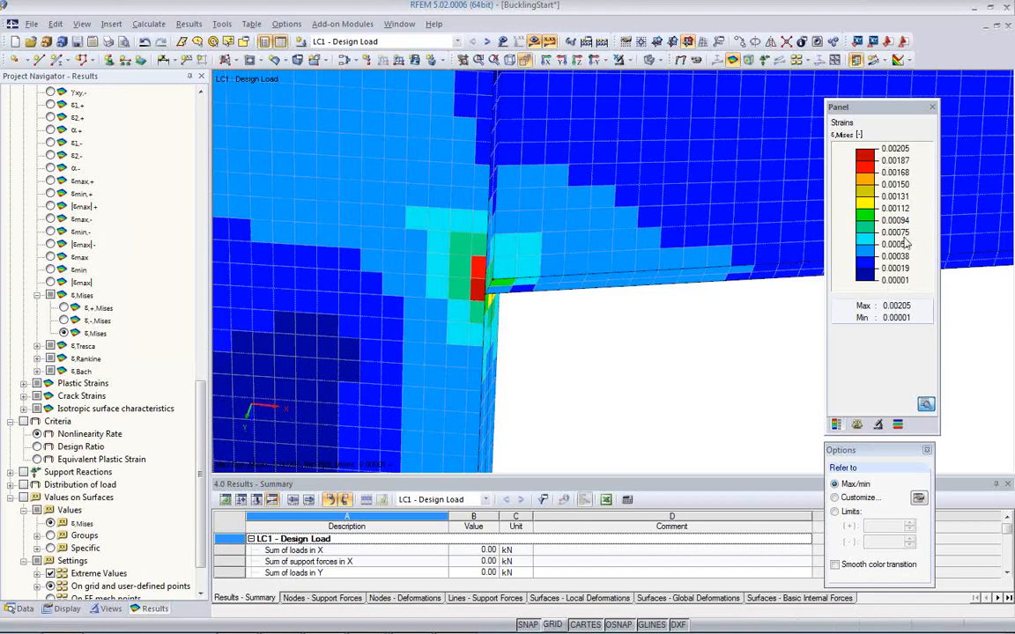
{"action": "middle_click_drag", "start_coordinate": [577, 338], "coordinate": [475, 300], "text": "ctrl"}
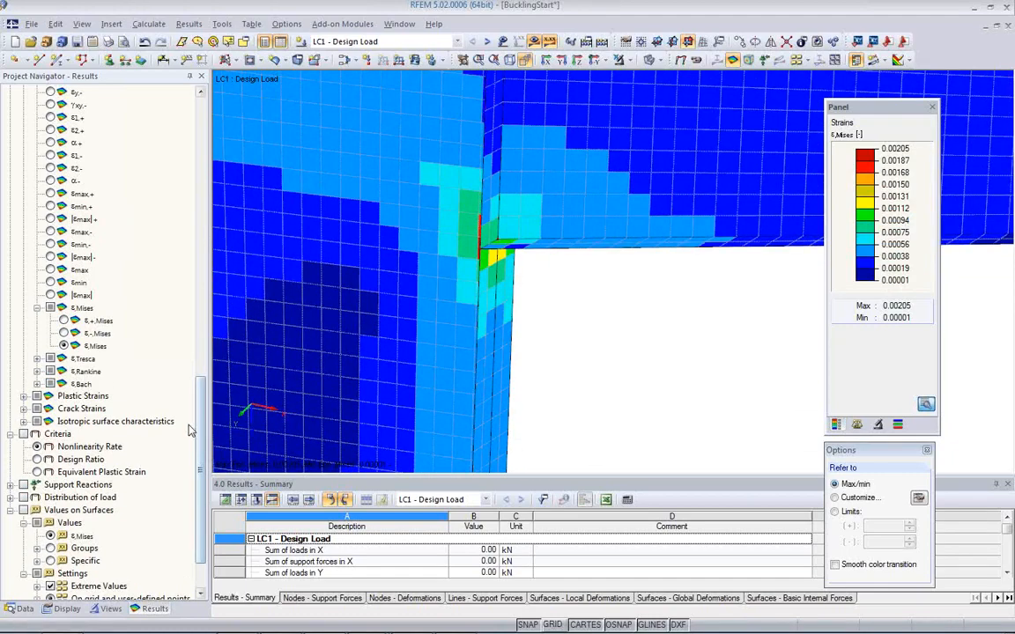
{"action": "left_click", "coordinate": [38, 459]}
{"action": "middle_click_drag", "start_coordinate": [617, 282], "coordinate": [544, 282], "text": "ctrl"}
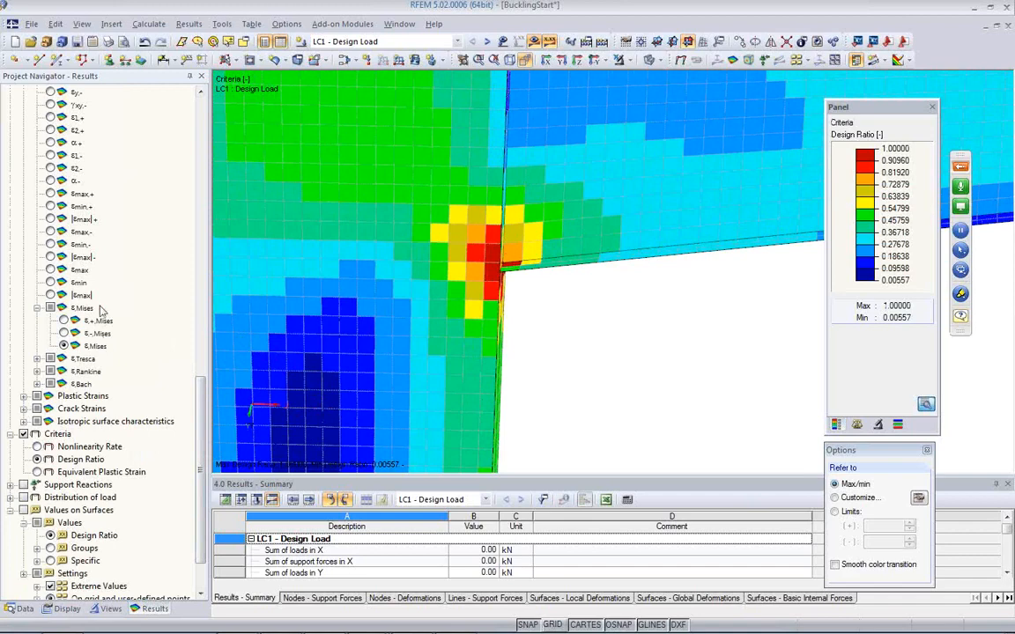
- Display the membrane equivalent stresses σeqv,m,Mises and inspect the elements beside the inner corner
{"action": "left_click_drag", "start_coordinate": [198, 423], "coordinate": [197, 291]}
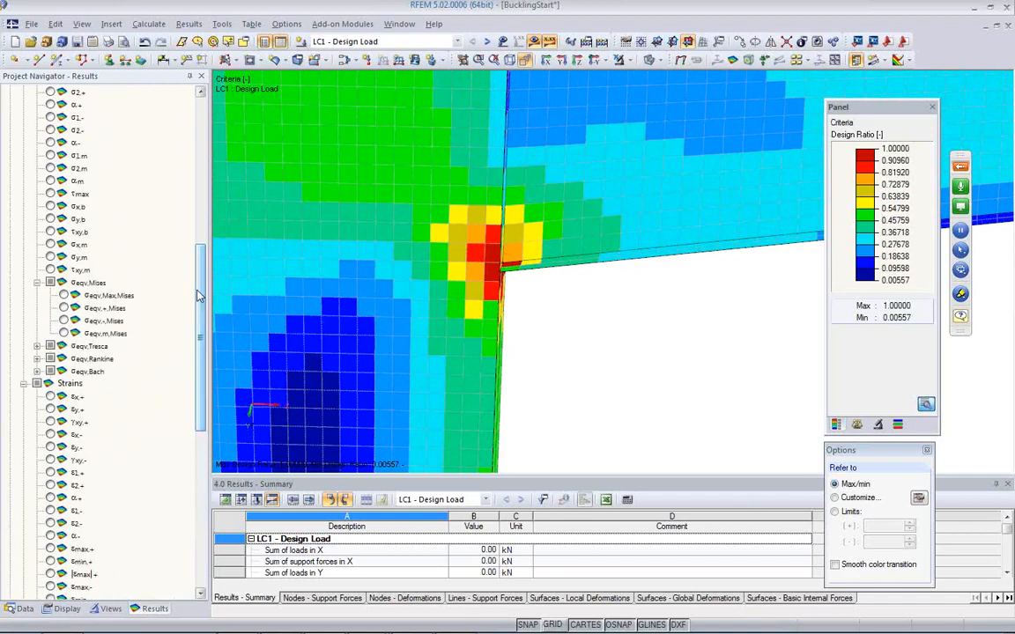
{"action": "left_click", "coordinate": [64, 333]}
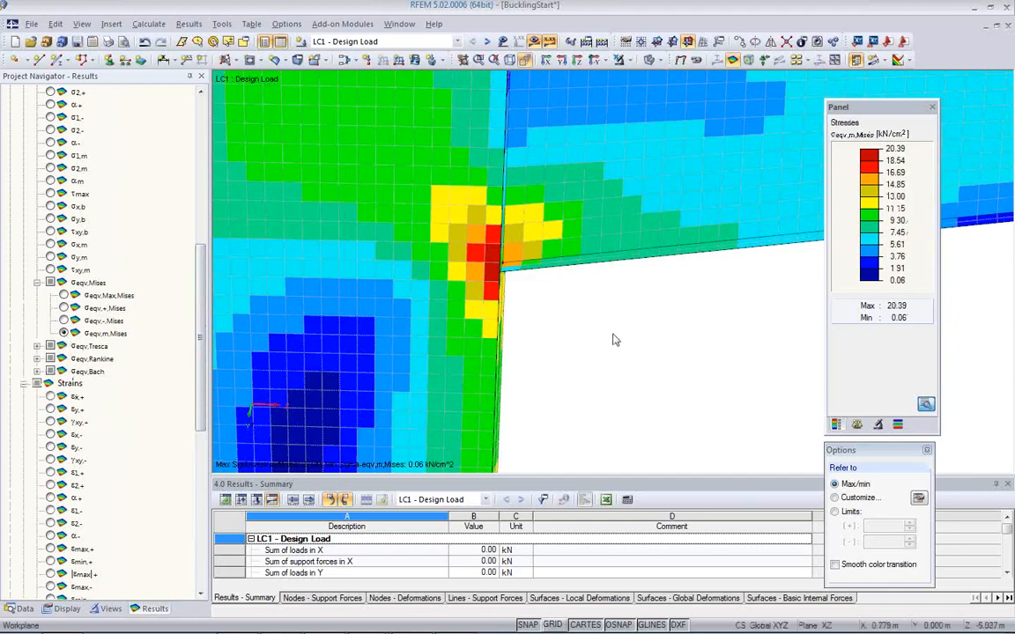
{"action": "middle_click_drag", "start_coordinate": [686, 335], "coordinate": [797, 263]}
{"action": "mouse_move", "coordinate": [624, 276]}
{"action": "middle_mouse_down", "text": "ctrl"}
{"action": "mouse_move", "coordinate": [575, 285]}
{"action": "mouse_move", "coordinate": [296, 272]}
{"action": "mouse_move", "coordinate": [670, 320]}
{"action": "mouse_move", "coordinate": [574, 342]}
{"action": "mouse_move", "coordinate": [632, 304]}
{"action": "mouse_move", "coordinate": [641, 284]}
{"action": "middle_mouse_up", "text": "ctrl"}
{"action": "scroll", "coordinate": [641, 283], "scroll_direction": "up", "scroll_amount": 2}
{"action": "scroll", "coordinate": [643, 242], "scroll_direction": "up", "scroll_amount": 3}
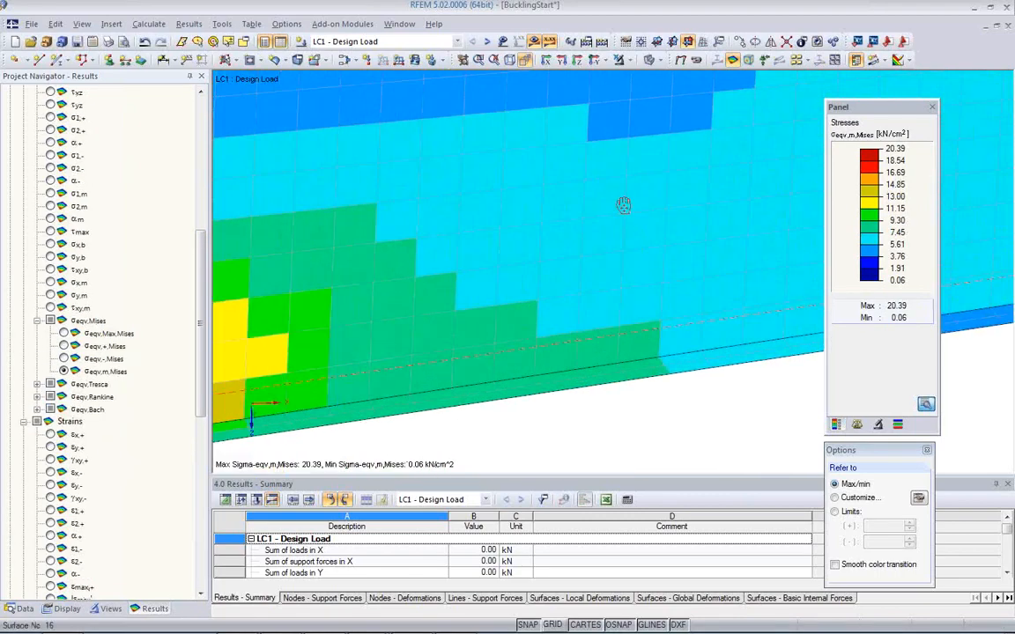
{"action": "middle_click_drag", "start_coordinate": [503, 300], "coordinate": [592, 236]}
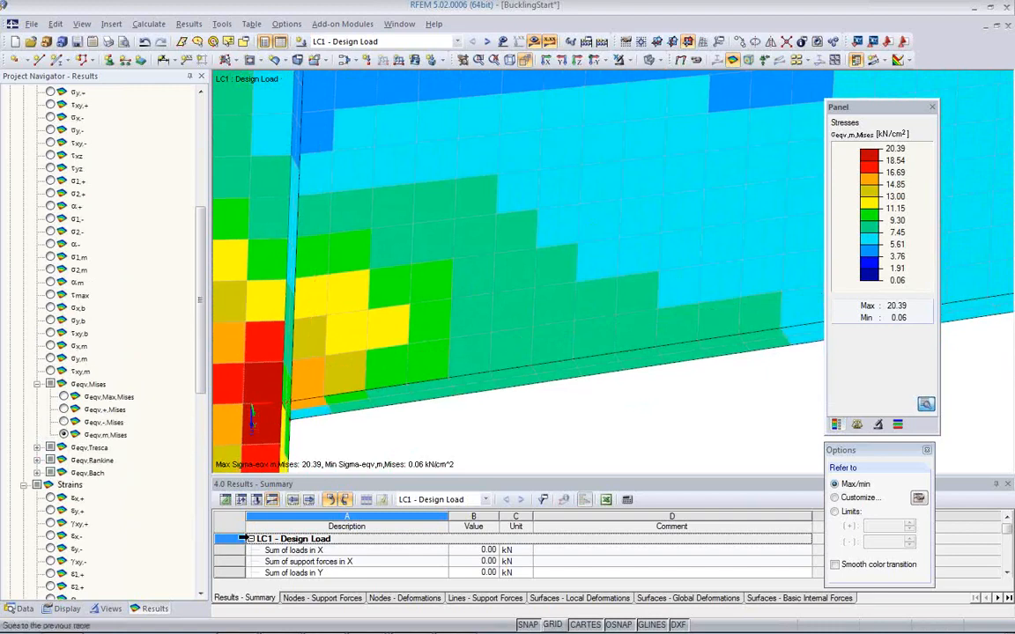
- Turn on the result values on surfaces for the membrane equivalent Mises stresses
{"action": "left_click", "coordinate": [67, 609]}
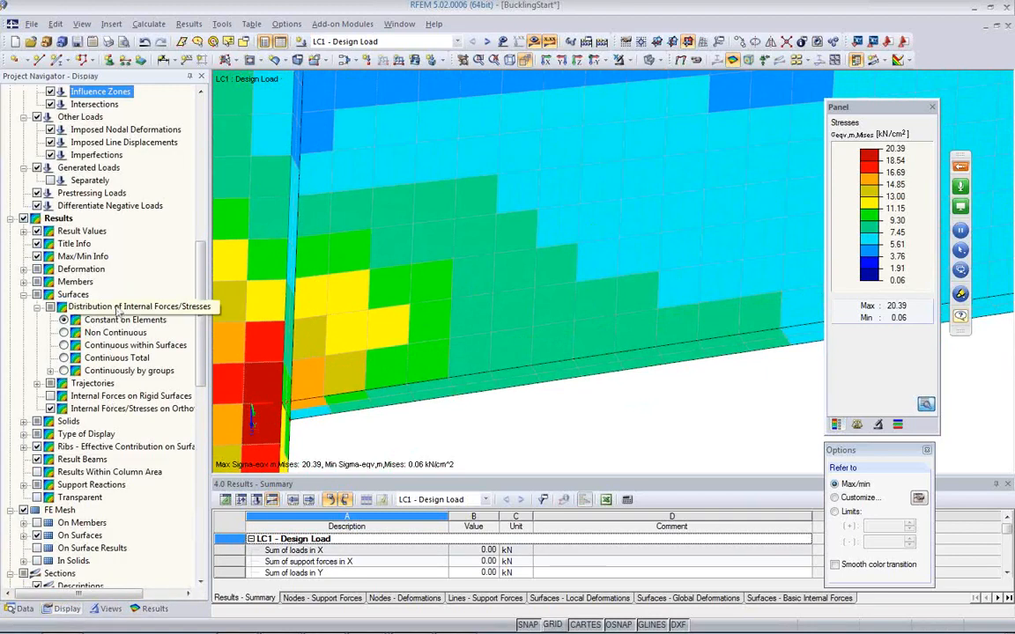
{"action": "scroll", "coordinate": [124, 379], "scroll_direction": "up", "scroll_amount": 4}
{"action": "scroll", "coordinate": [123, 379], "scroll_direction": "down", "scroll_amount": 2}
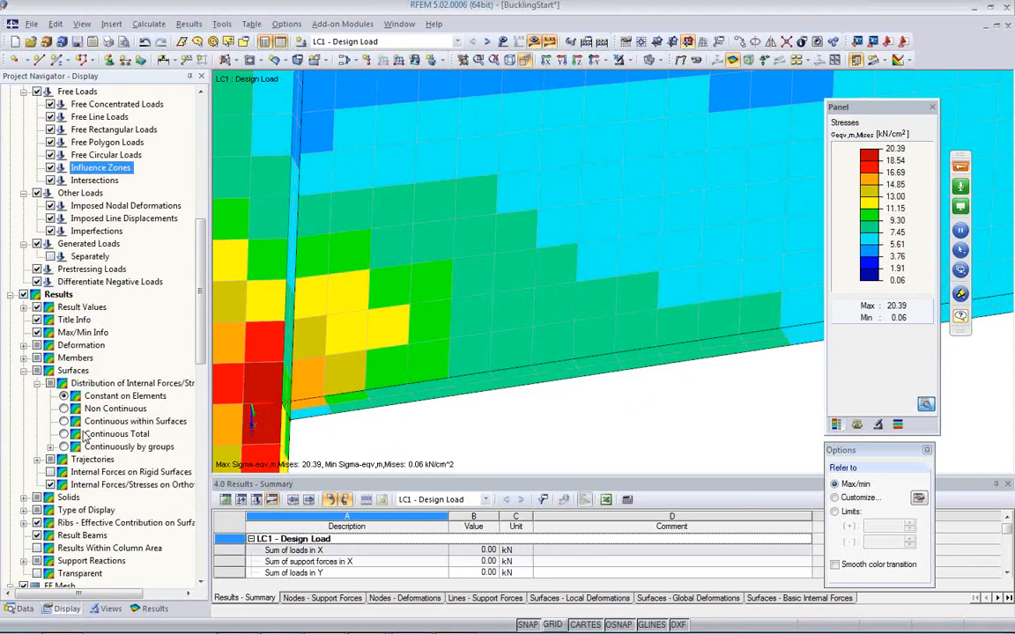
{"action": "scroll", "coordinate": [184, 296], "scroll_direction": "down", "scroll_amount": 20}
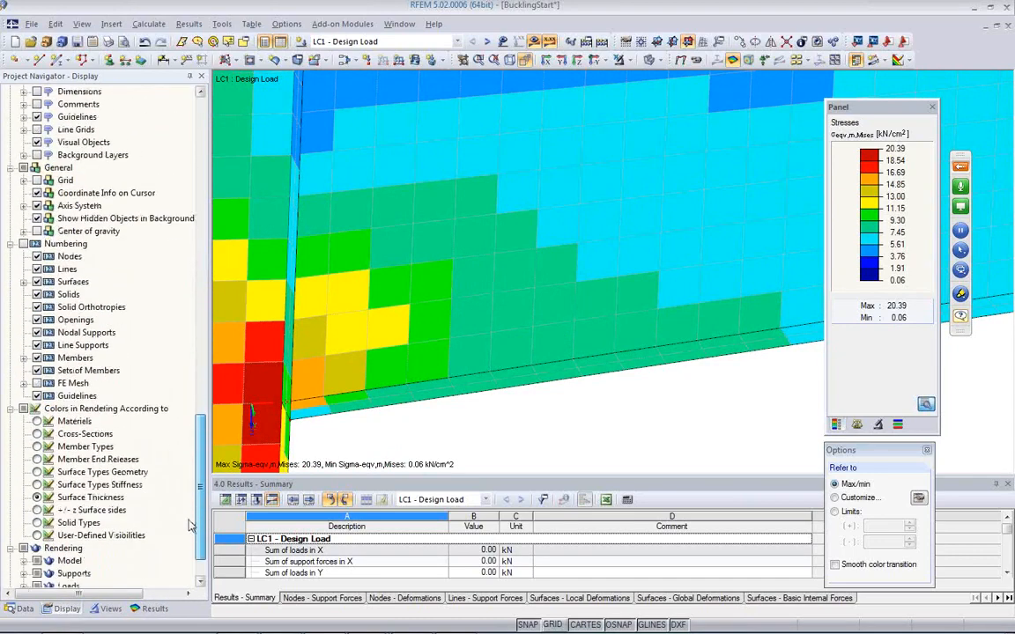
{"action": "left_click", "coordinate": [143, 608]}
{"action": "scroll", "coordinate": [121, 475], "scroll_direction": "down", "scroll_amount": 10}
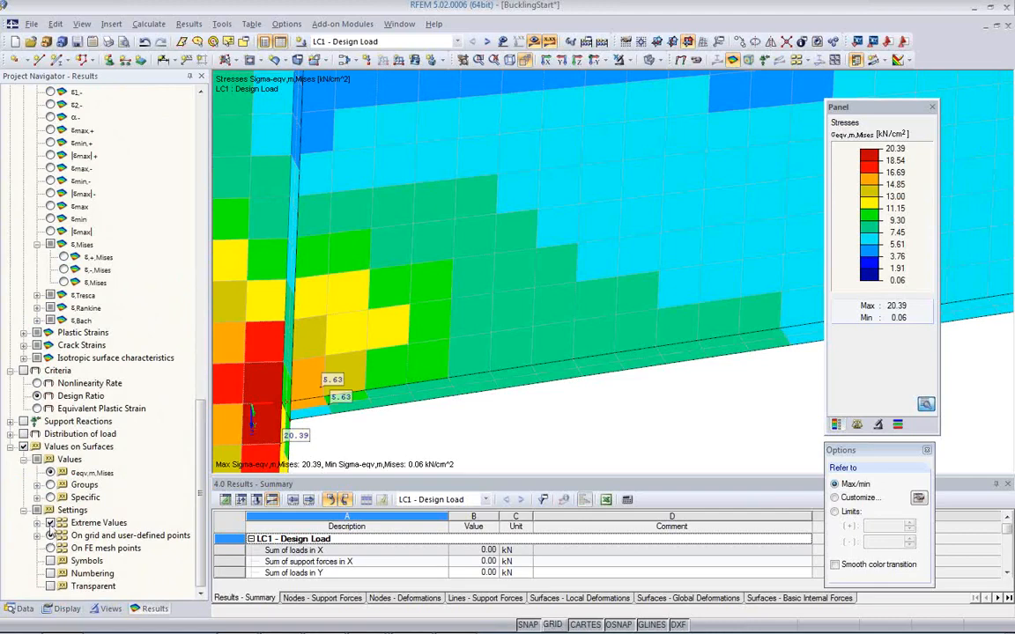
- Turn off the extreme values and show the surface result values on FE mesh points near the inner corner
{"action": "left_click", "coordinate": [49, 523]}
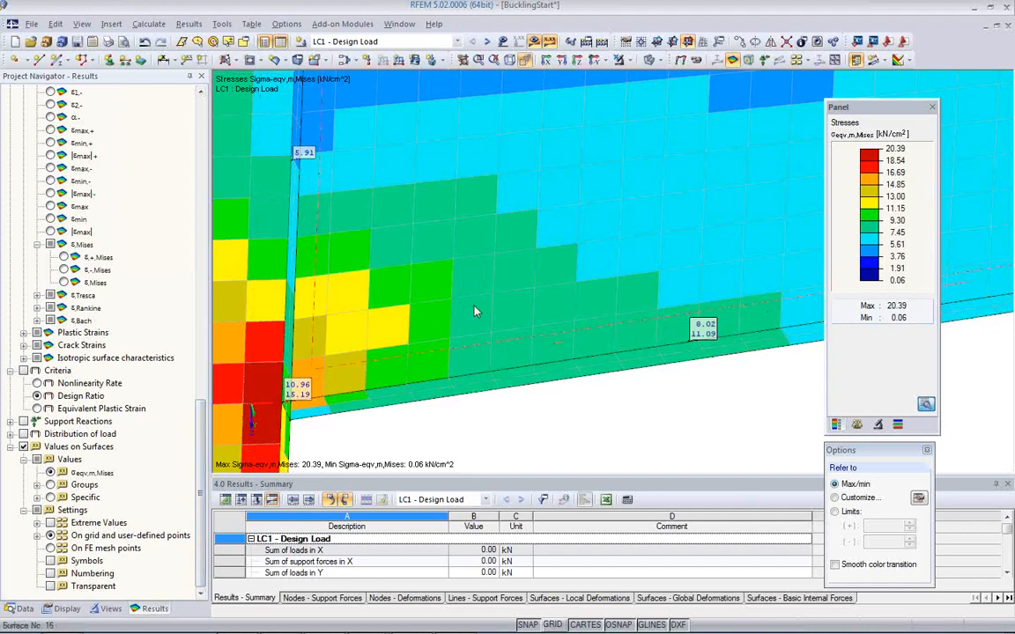
{"action": "middle_click_drag", "start_coordinate": [503, 359], "coordinate": [448, 380], "text": "ctrl"}
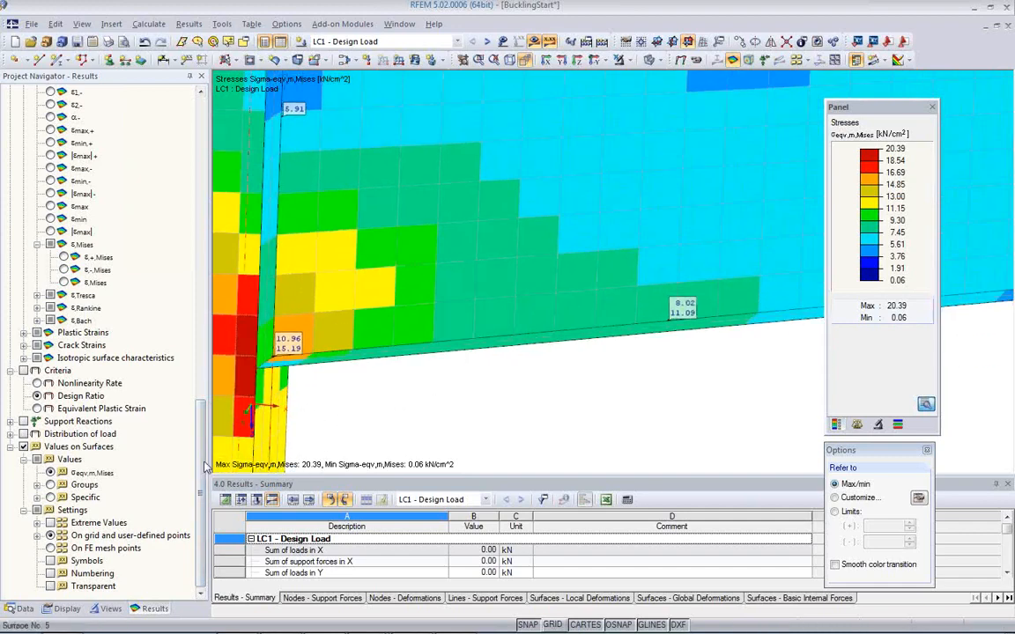
{"action": "left_click", "coordinate": [50, 548]}
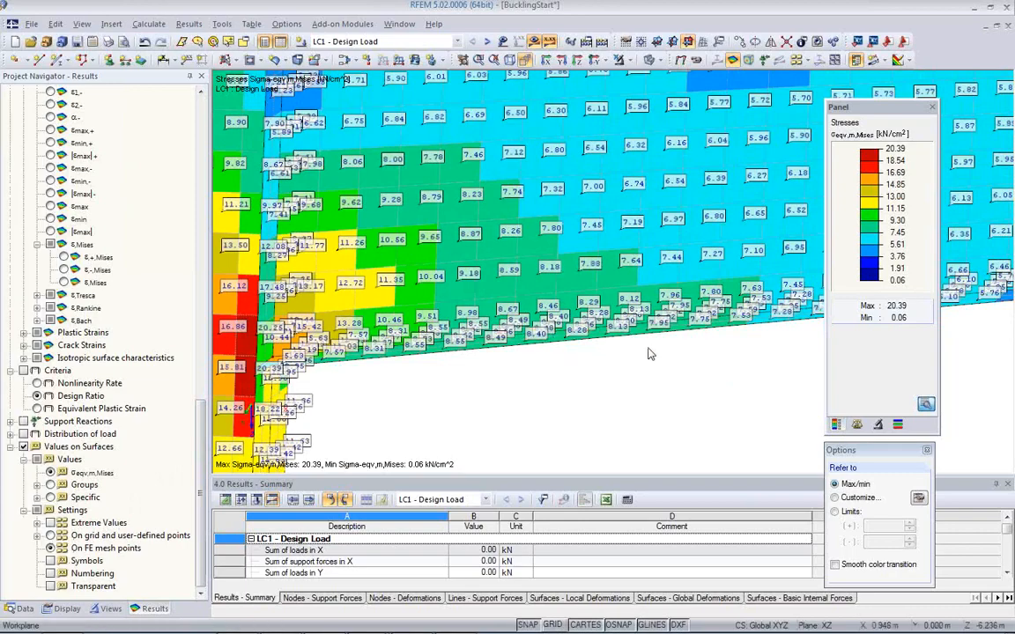
{"action": "middle_click_drag", "start_coordinate": [657, 350], "coordinate": [673, 397]}
{"action": "scroll", "coordinate": [675, 276], "scroll_direction": "up", "scroll_amount": 2}
{"action": "middle_click_drag", "start_coordinate": [608, 282], "coordinate": [661, 245]}
{"action": "mouse_move", "coordinate": [588, 261]}
{"action": "middle_mouse_down"}
{"action": "mouse_move", "coordinate": [626, 202]}
{"action": "mouse_move", "coordinate": [596, 276]}
{"action": "middle_mouse_up"}
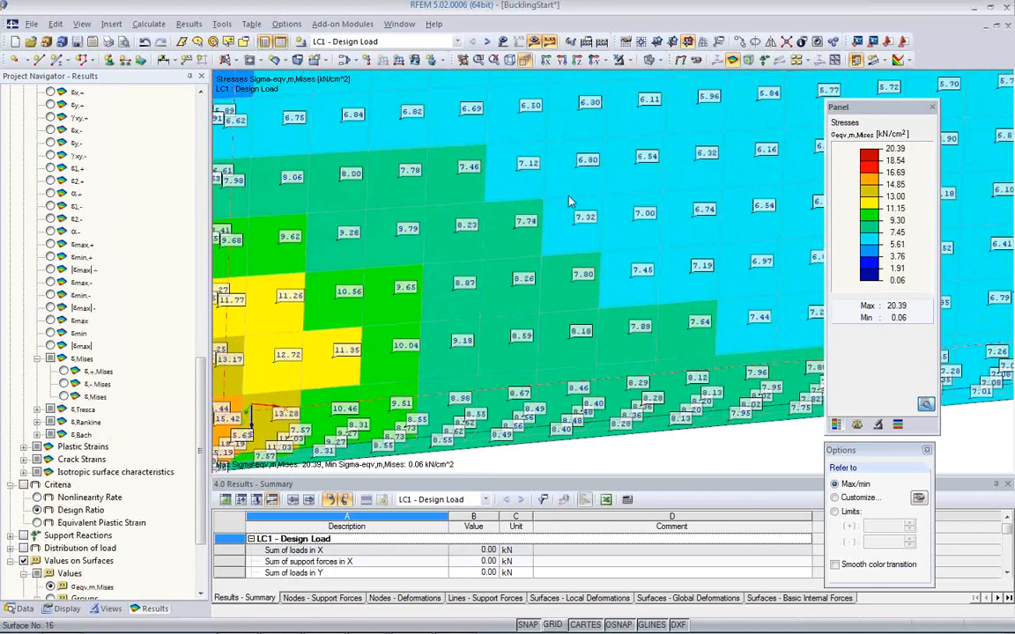
- Switch the surface results distribution to Non Continuous and examine the separate element values at the mesh nodes
{"action": "left_click", "coordinate": [67, 609]}
{"action": "scroll", "coordinate": [82, 350], "scroll_direction": "up", "scroll_amount": 2}
{"action": "scroll", "coordinate": [84, 350], "scroll_direction": "up", "scroll_amount": 15}
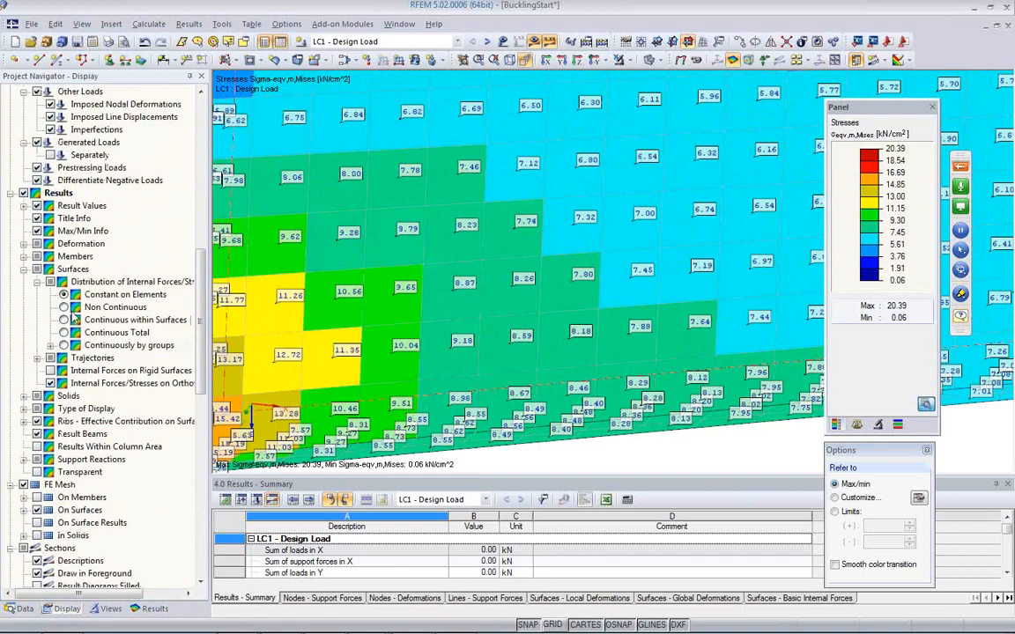
{"action": "left_click", "coordinate": [63, 307]}
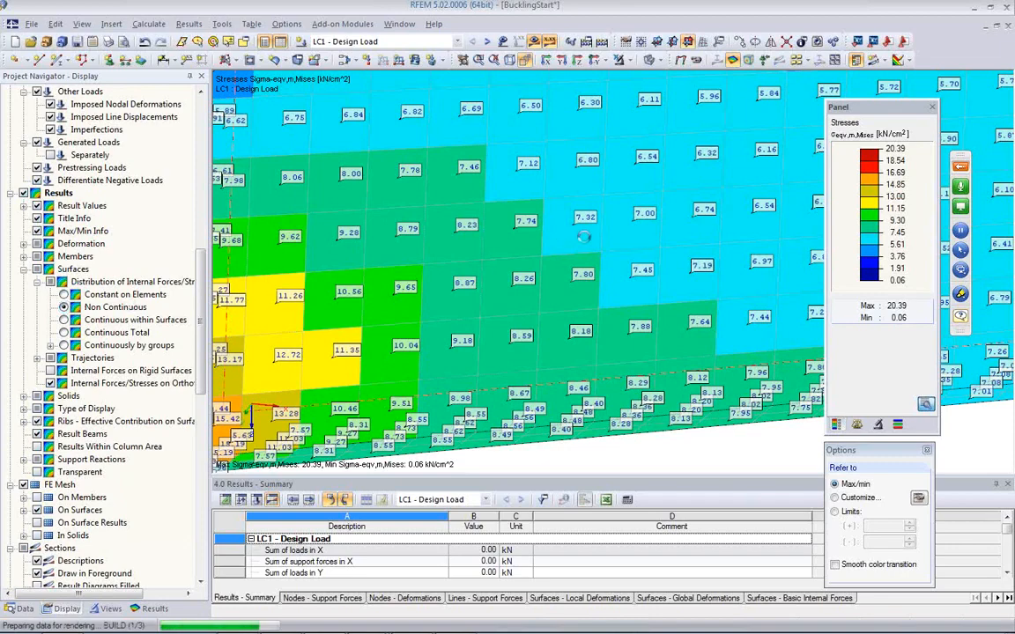
{"action": "scroll", "coordinate": [568, 224], "scroll_direction": "up", "scroll_amount": 4}
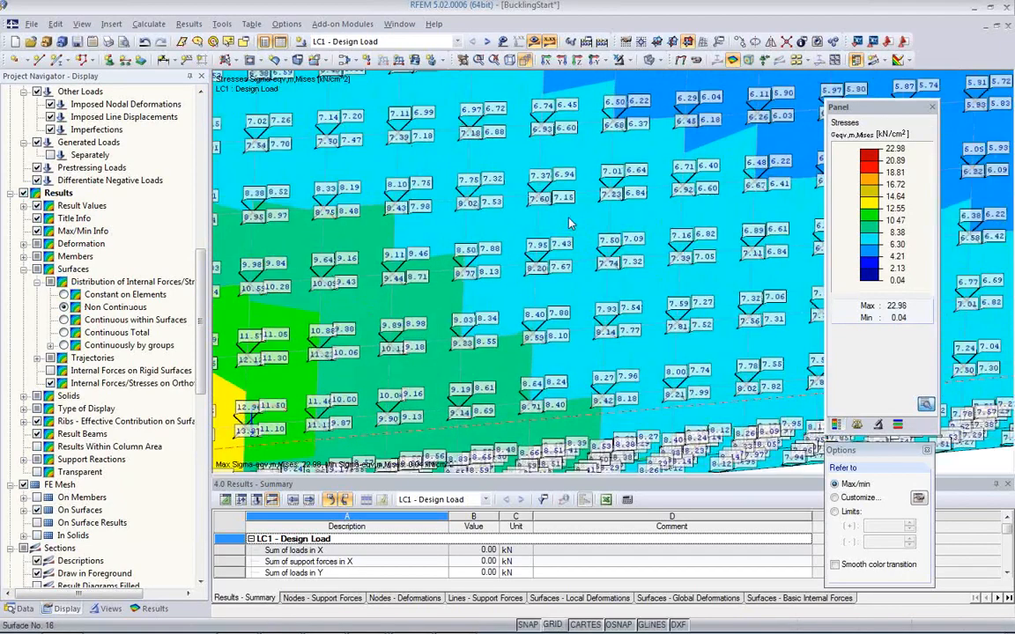
{"action": "scroll", "coordinate": [568, 224], "scroll_direction": "up", "scroll_amount": 1}
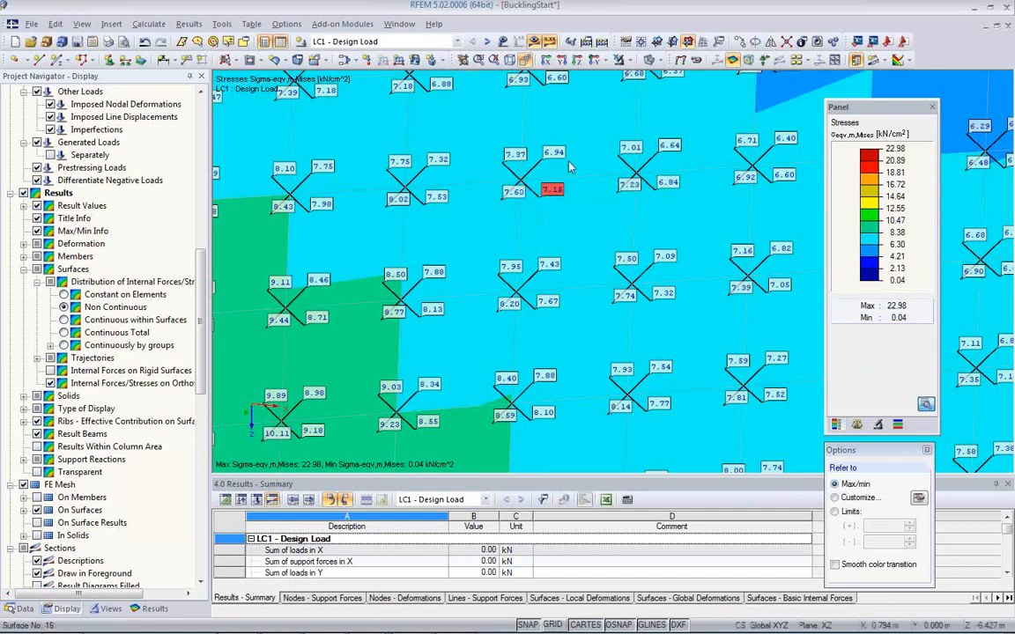
{"action": "scroll", "coordinate": [497, 202], "scroll_direction": "up", "scroll_amount": 2}
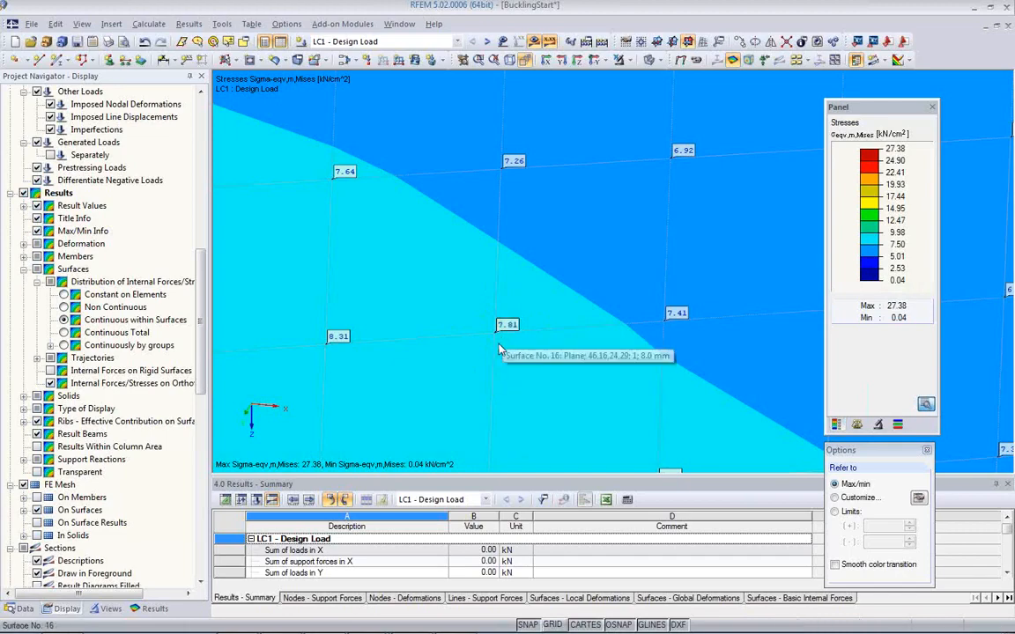
- Examine the mesh-point stress values around the inner corner with the distribution continuous within surfaces
{"action": "scroll", "coordinate": [502, 345], "scroll_direction": "down", "scroll_amount": 3}
{"action": "scroll", "coordinate": [497, 353], "scroll_direction": "down", "scroll_amount": 1}
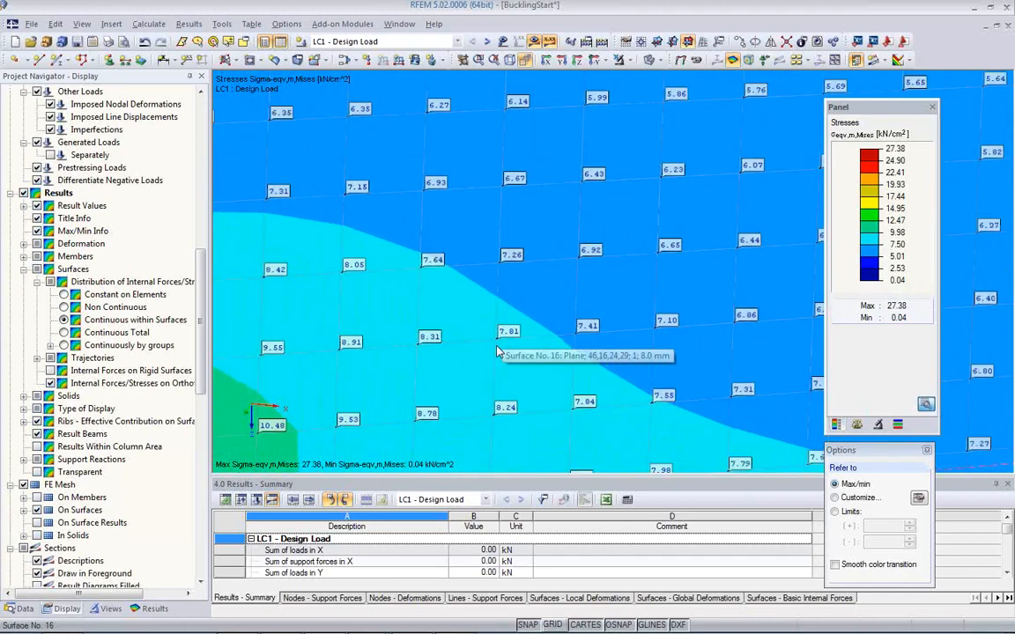
{"action": "scroll", "coordinate": [498, 355], "scroll_direction": "down", "scroll_amount": 3}
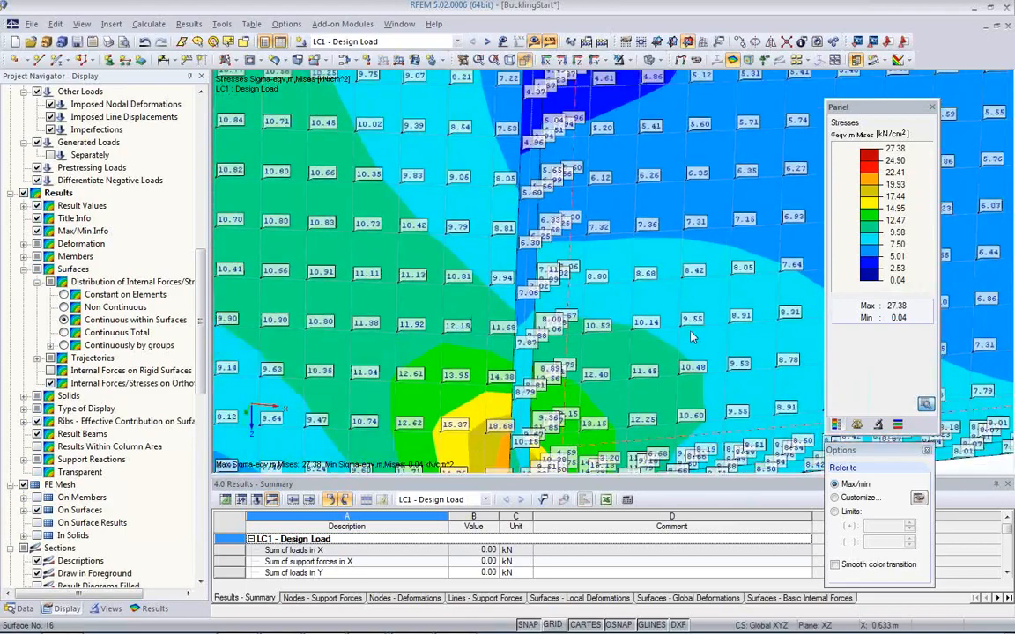
{"action": "scroll", "coordinate": [555, 353], "scroll_direction": "up", "scroll_amount": 6}
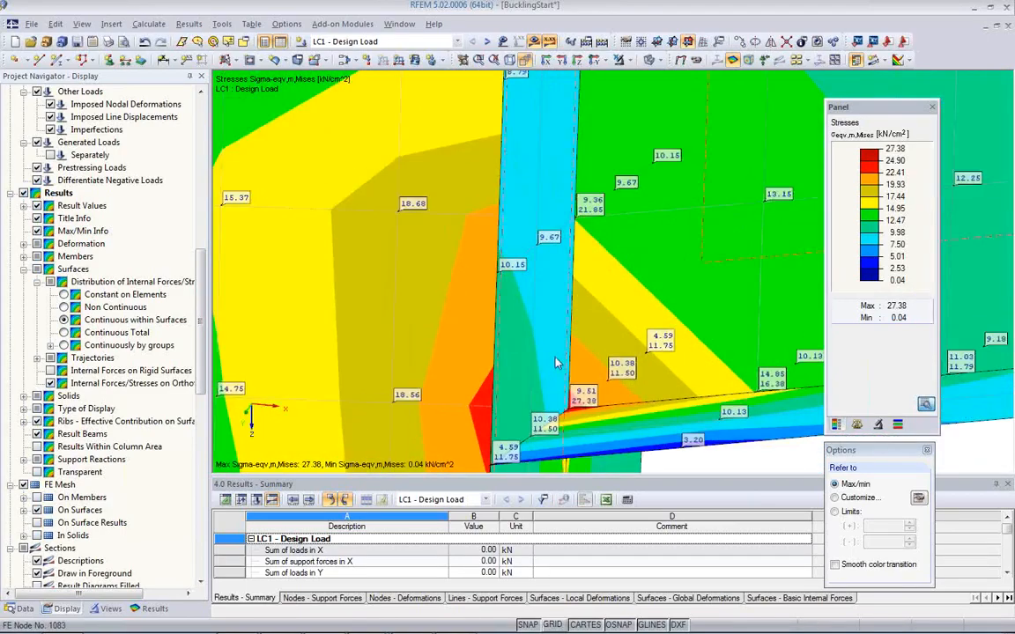
{"action": "scroll", "coordinate": [552, 361], "scroll_direction": "down", "scroll_amount": 5}
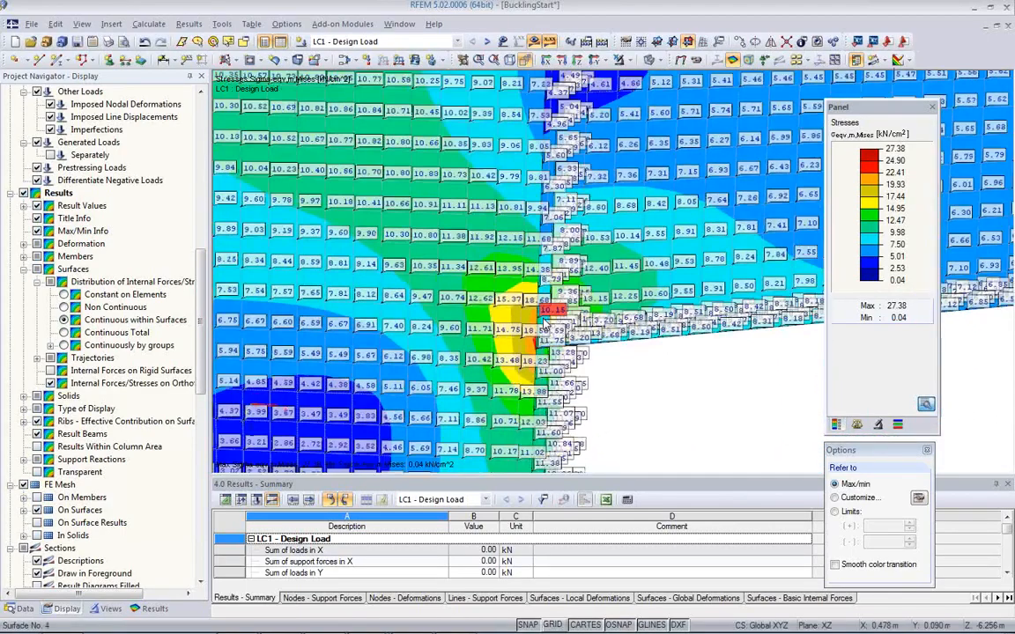
{"action": "scroll", "coordinate": [544, 324], "scroll_direction": "up", "scroll_amount": 2}
{"action": "scroll", "coordinate": [544, 324], "scroll_direction": "up", "scroll_amount": 4}
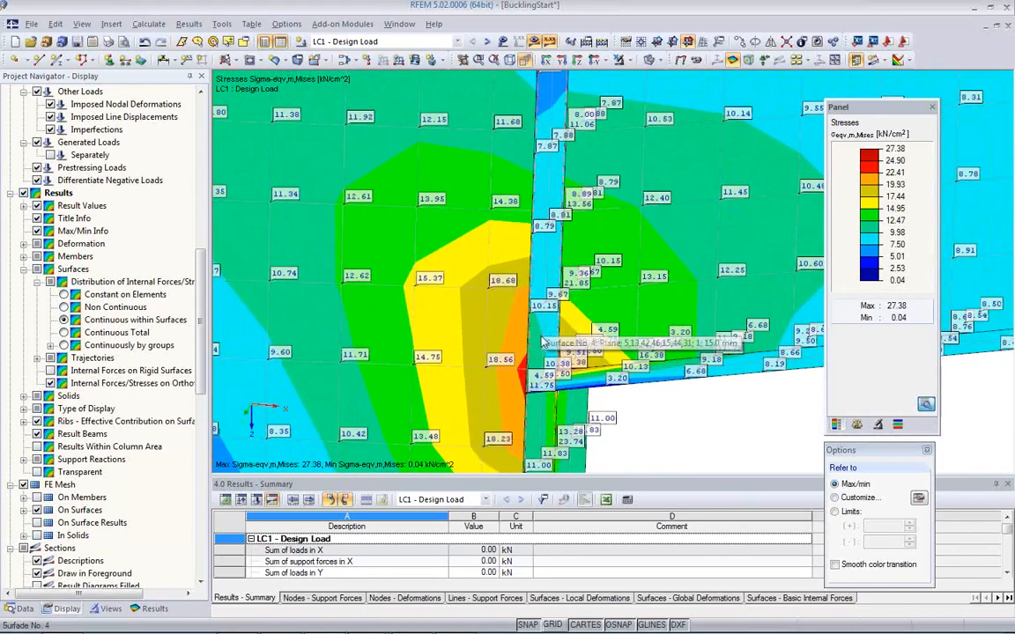
{"action": "middle_click_drag", "start_coordinate": [604, 419], "coordinate": [604, 326], "text": "ctrl"}
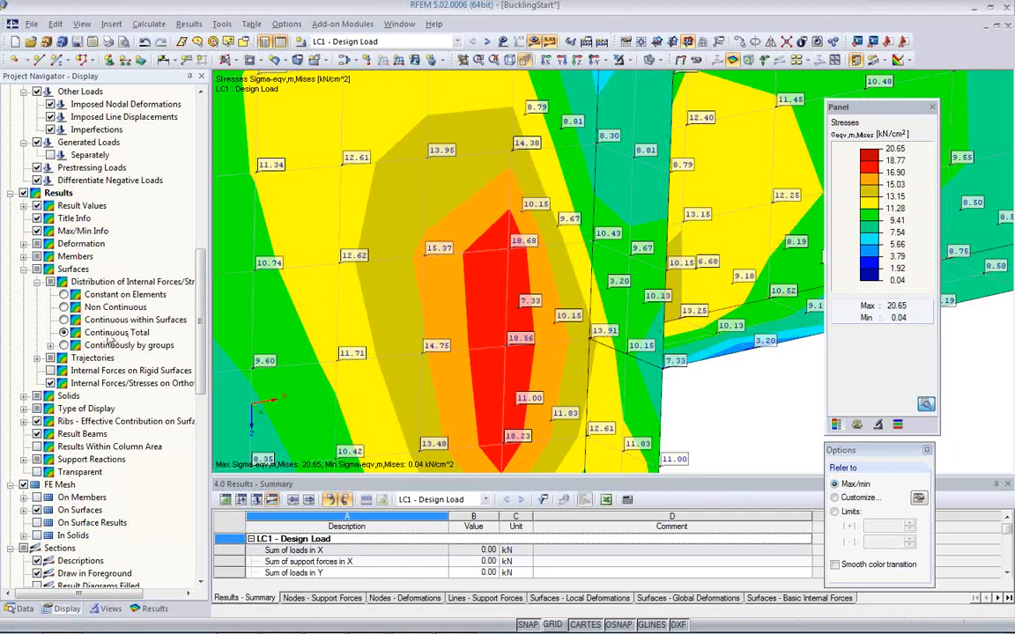
- Compare the Continuous within Surfaces distribution, then return the surface results to Constant on Elements
{"action": "left_click", "coordinate": [64, 320]}
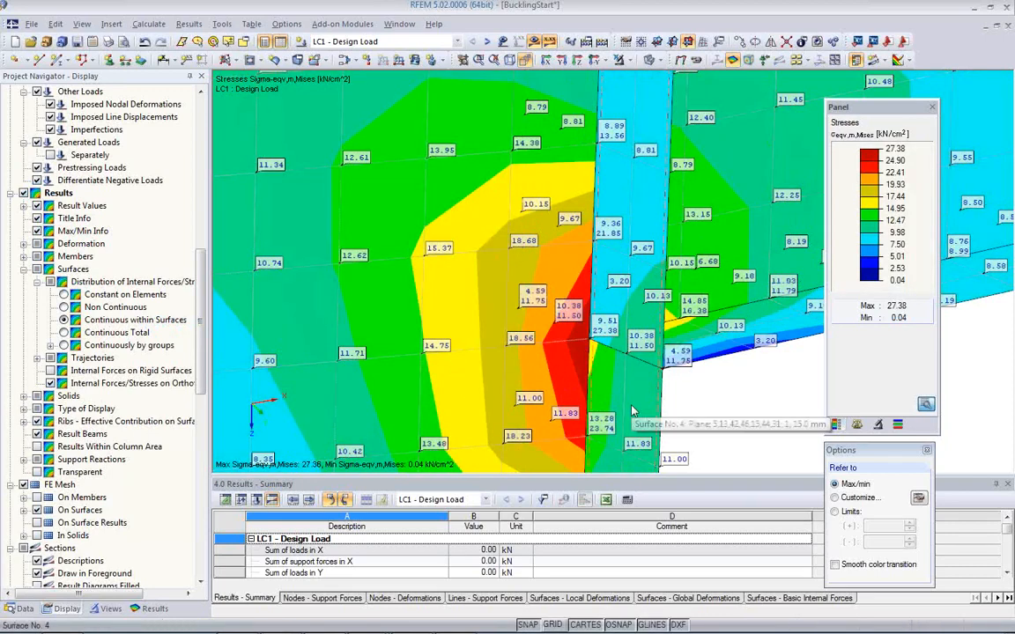
{"action": "left_click", "coordinate": [64, 295]}
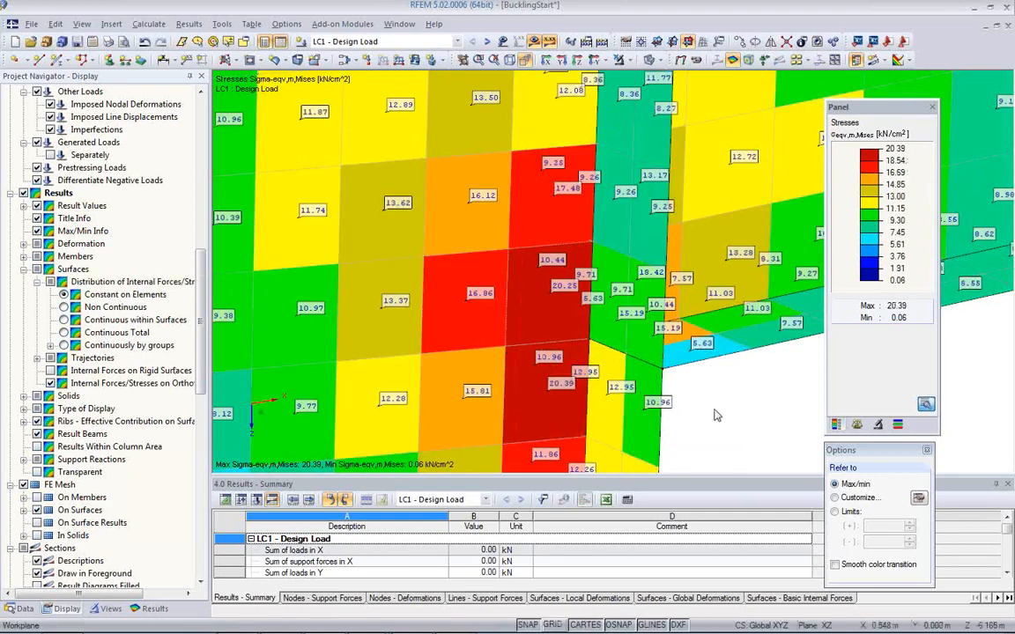
{"action": "middle_click_drag", "start_coordinate": [714, 414], "coordinate": [527, 364], "text": "ctrl"}
{"action": "scroll", "coordinate": [527, 365], "scroll_direction": "down", "scroll_amount": 3}
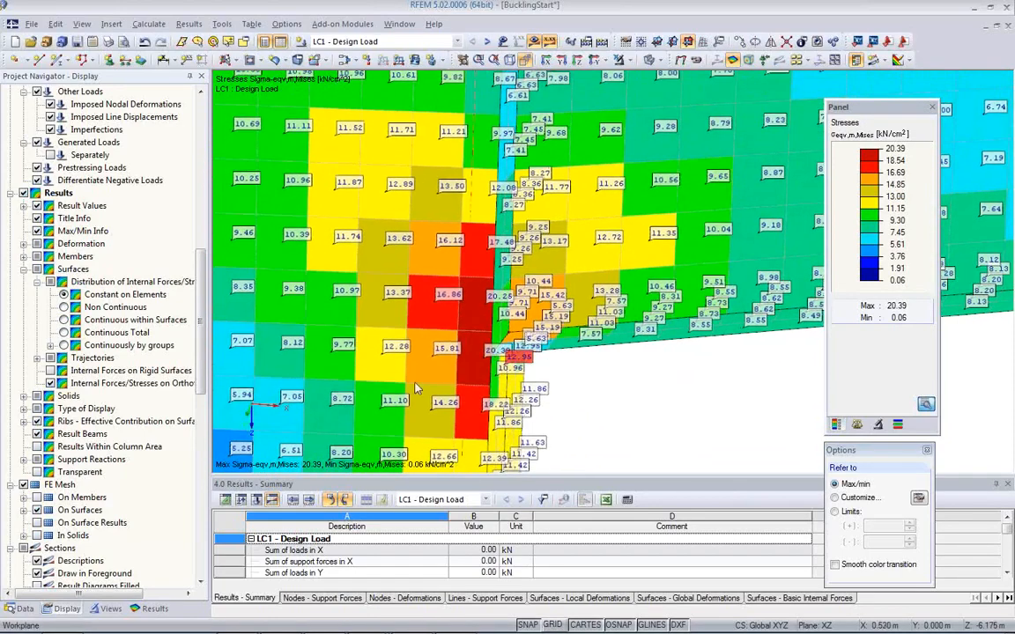
- Hide the result values on surfaces and inspect the element stresses around the inner corner
{"action": "left_click", "coordinate": [798, 62]}
{"action": "middle_click_drag", "start_coordinate": [561, 353], "coordinate": [599, 326], "text": "ctrl"}
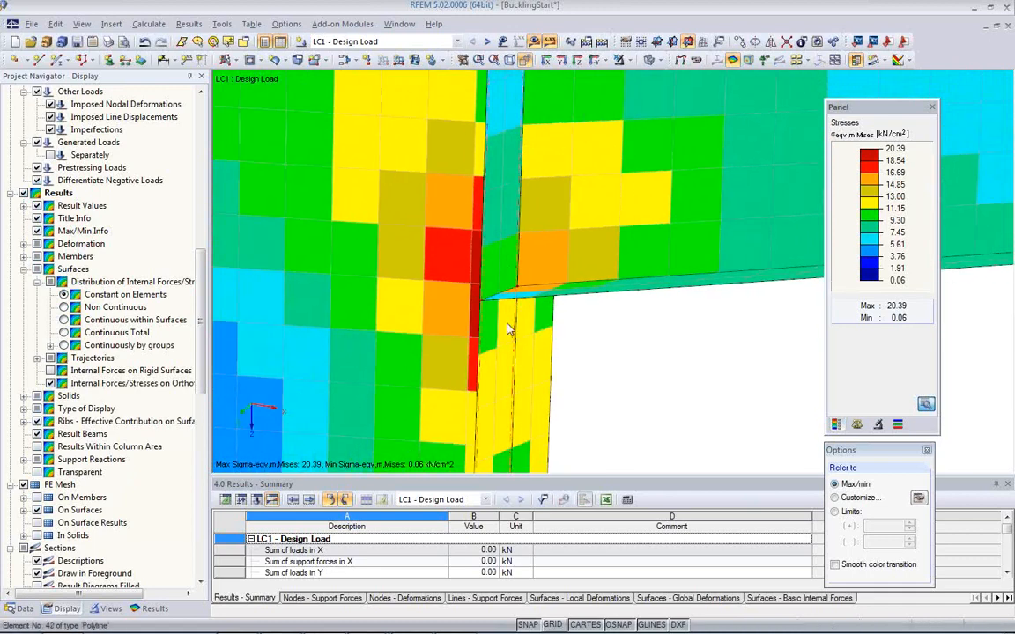
{"action": "middle_click_drag", "start_coordinate": [511, 329], "coordinate": [632, 358], "text": "ctrl"}
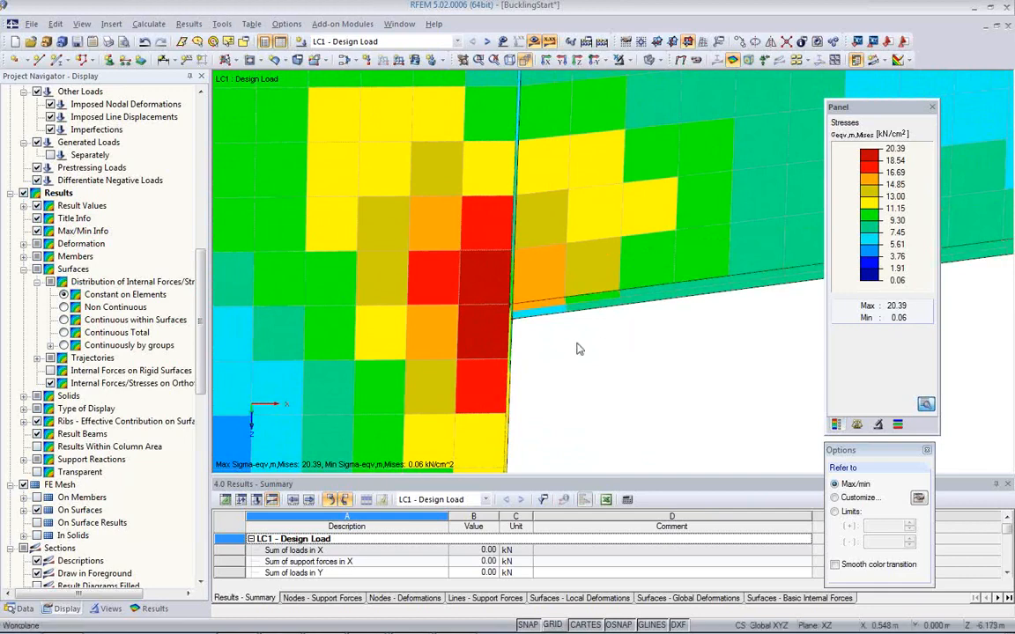
{"action": "middle_click_drag", "start_coordinate": [578, 346], "coordinate": [421, 358], "text": "ctrl"}
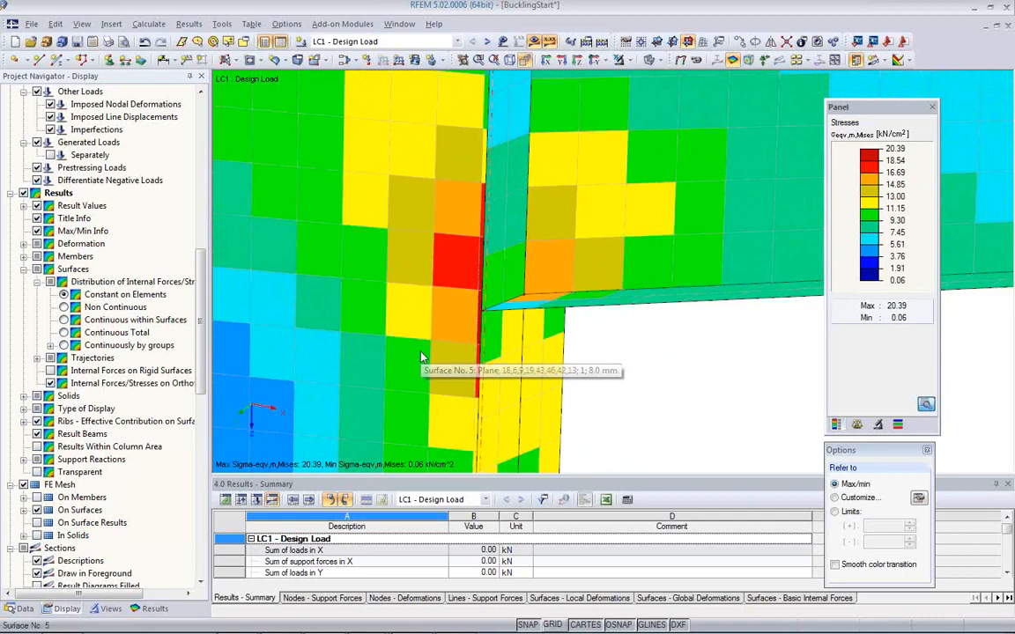
{"action": "middle_click_drag", "start_coordinate": [454, 351], "coordinate": [545, 339], "text": "ctrl"}
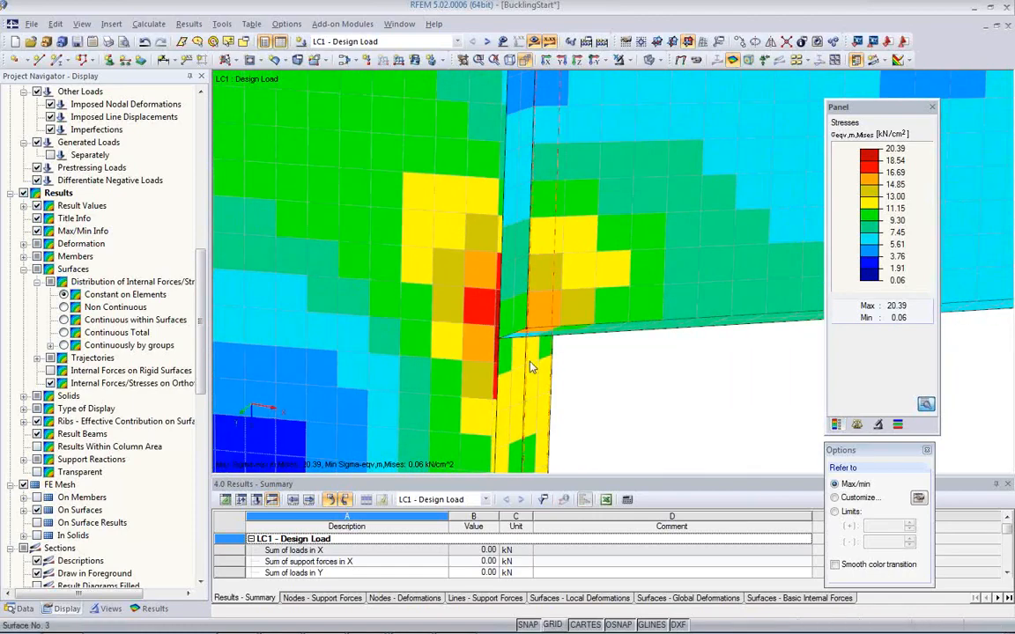
{"action": "middle_click_drag", "start_coordinate": [524, 371], "coordinate": [557, 385], "text": "ctrl"}
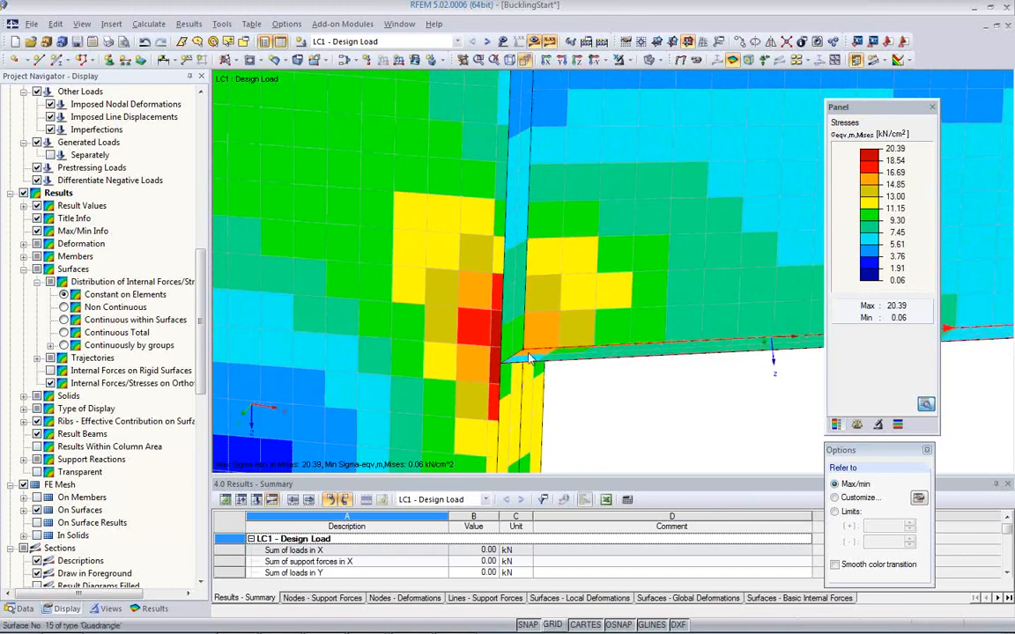
- Add a circular FE mesh refinement on node 30 at the inner corner: radius 0.250 m, target FE length 0.010 m inner and 0.050 m outer
{"action": "right_click", "coordinate": [526, 356]}
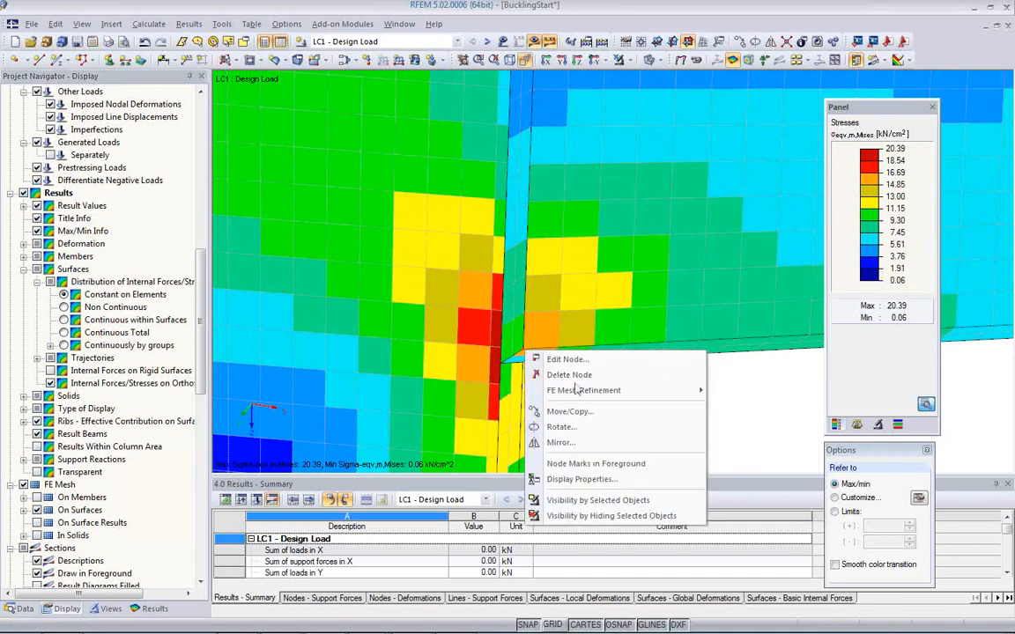
{"action": "mouse_move", "coordinate": [582, 395]}
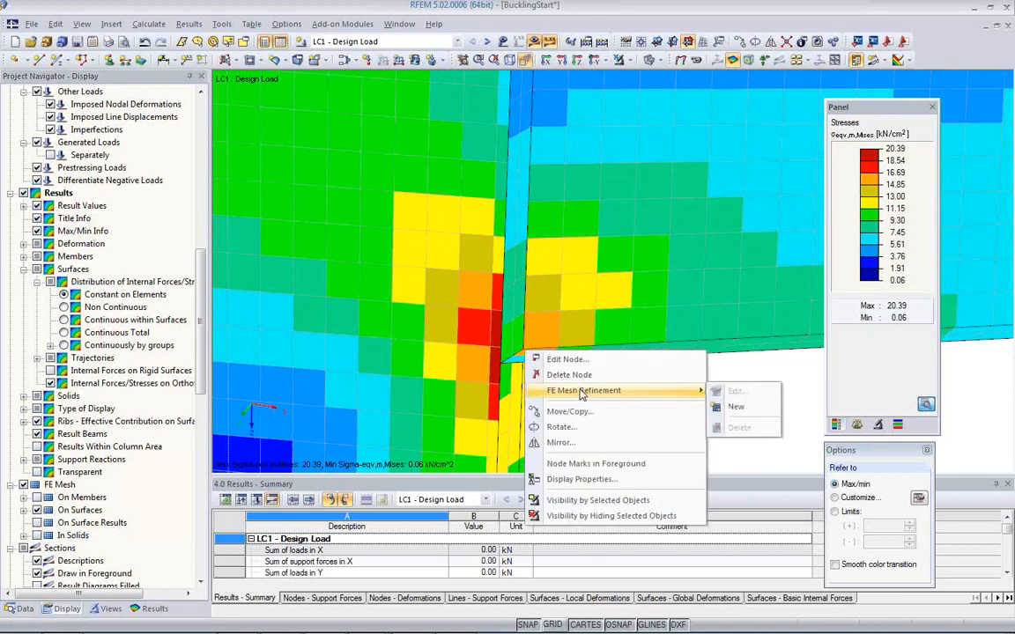
{"action": "left_click", "coordinate": [735, 407]}
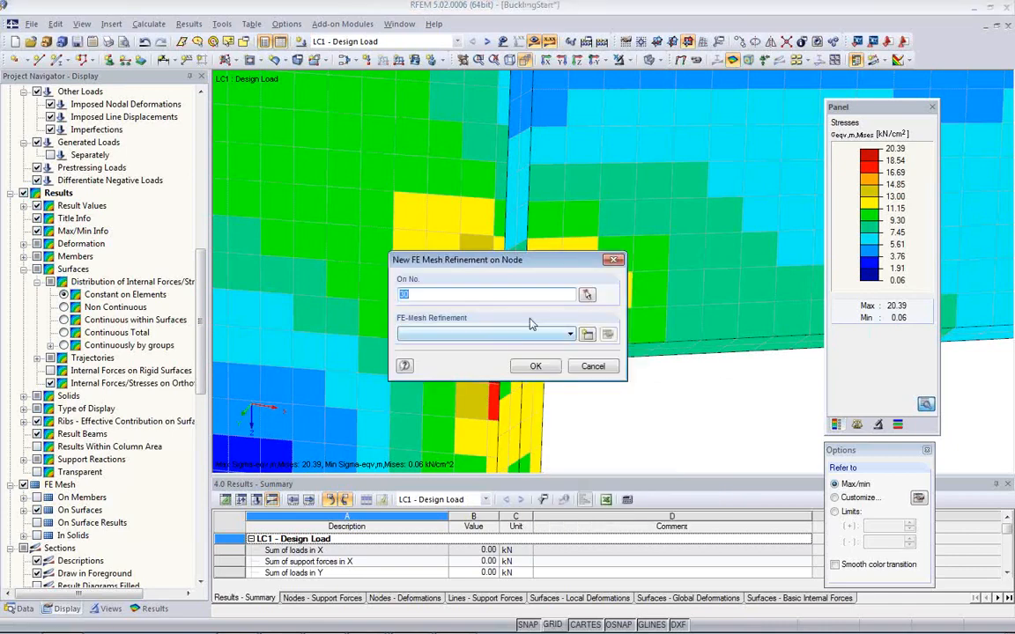
{"action": "left_click", "coordinate": [587, 334]}
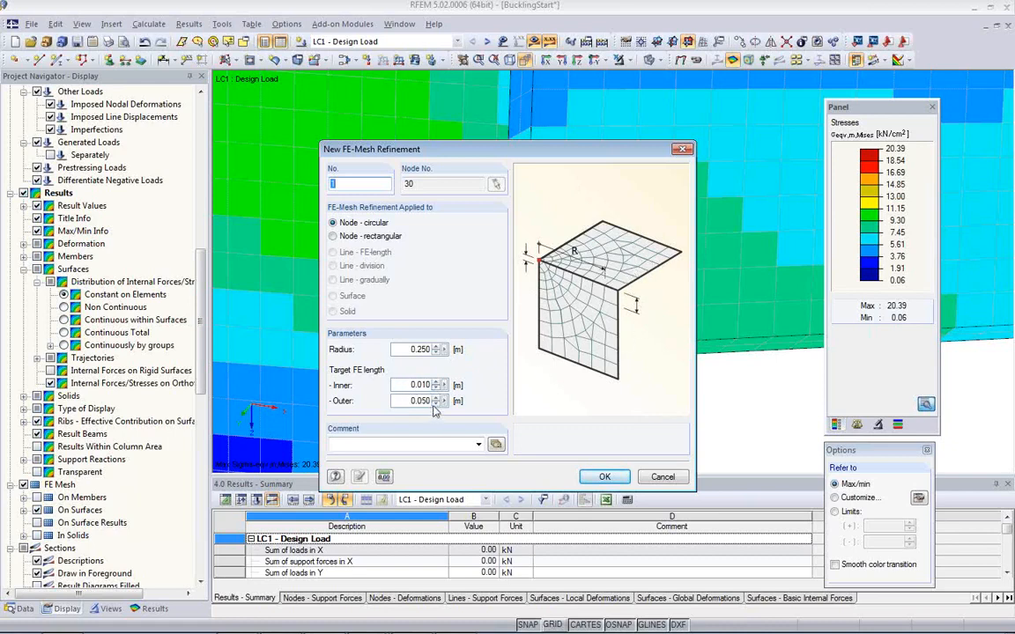
{"action": "left_click", "coordinate": [604, 477]}
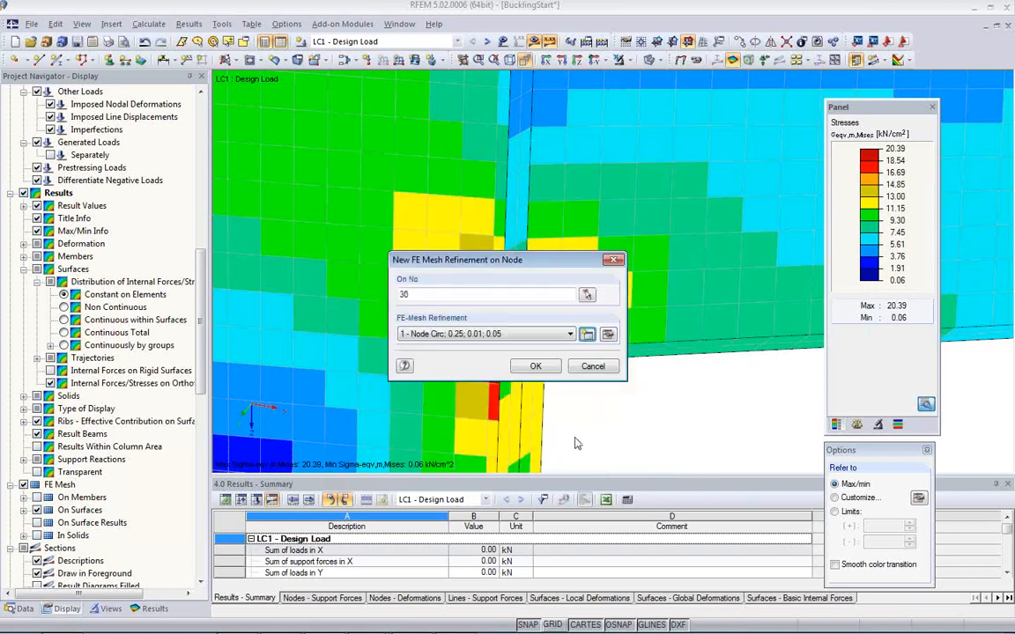
{"action": "left_click", "coordinate": [535, 367]}
{"action": "left_click", "coordinate": [445, 331]}
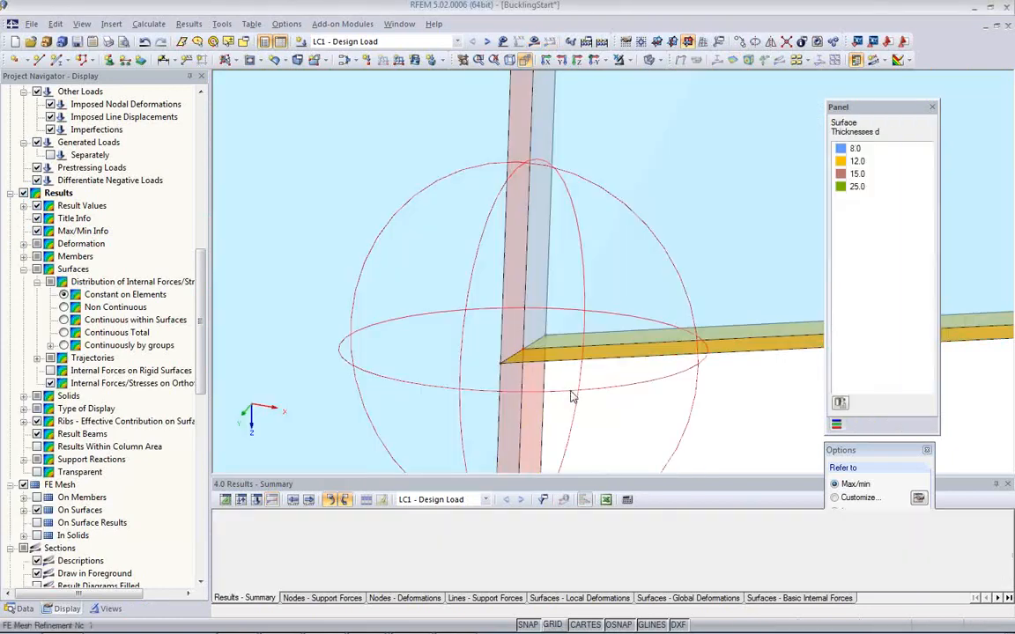
- Recalculate the LC1 - Design Load results with the refined mesh
{"action": "scroll", "coordinate": [542, 368], "scroll_direction": "down", "scroll_amount": 3}
{"action": "middle_click_drag", "start_coordinate": [544, 366], "coordinate": [522, 297]}
{"action": "scroll", "coordinate": [519, 299], "scroll_direction": "down", "scroll_amount": 2}
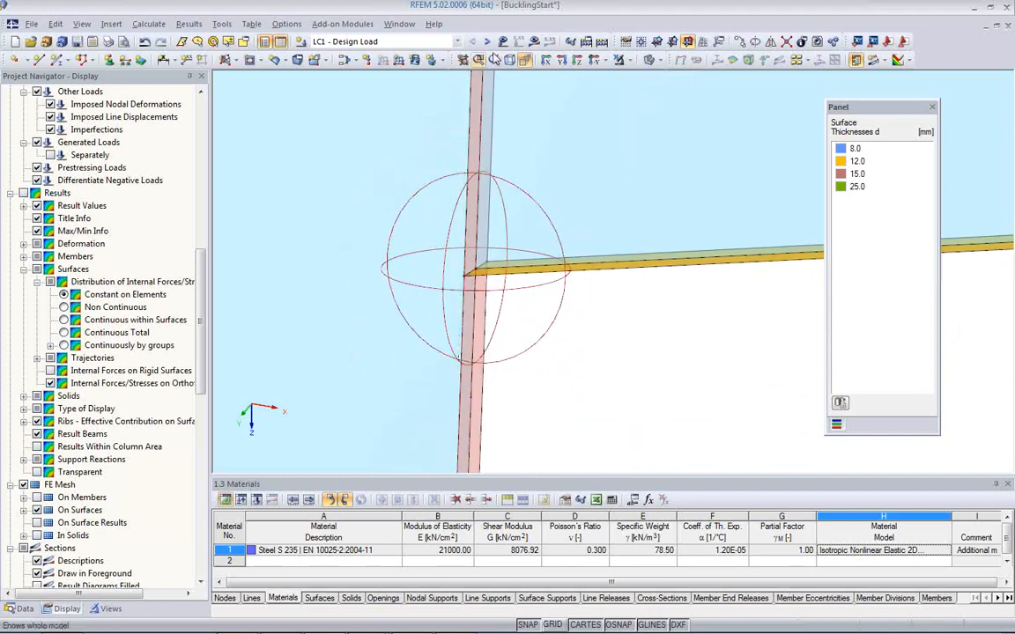
{"action": "left_click", "coordinate": [534, 41]}
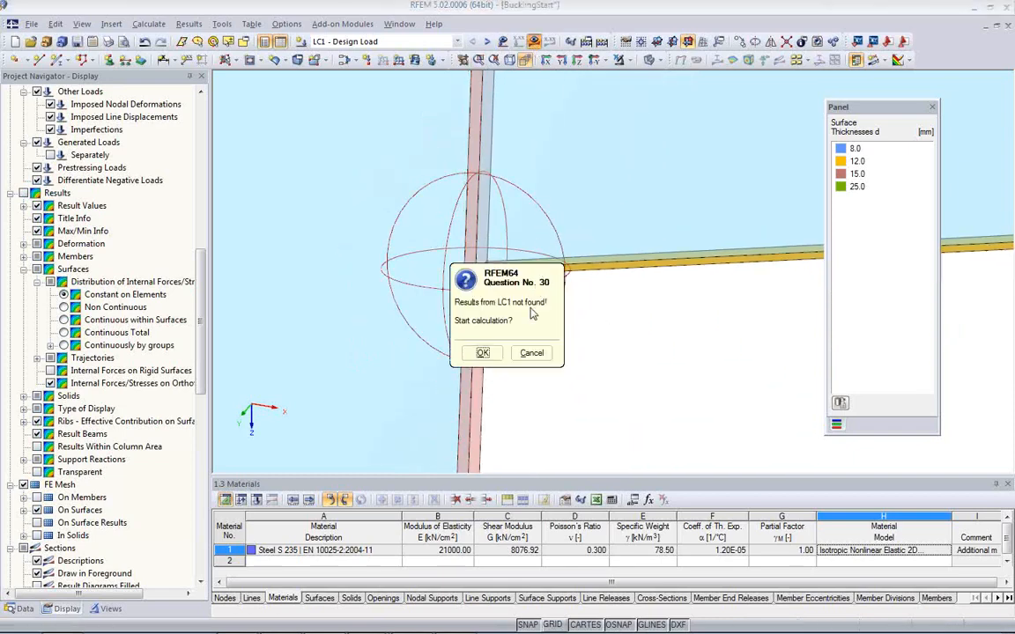
{"action": "left_click", "coordinate": [493, 354]}
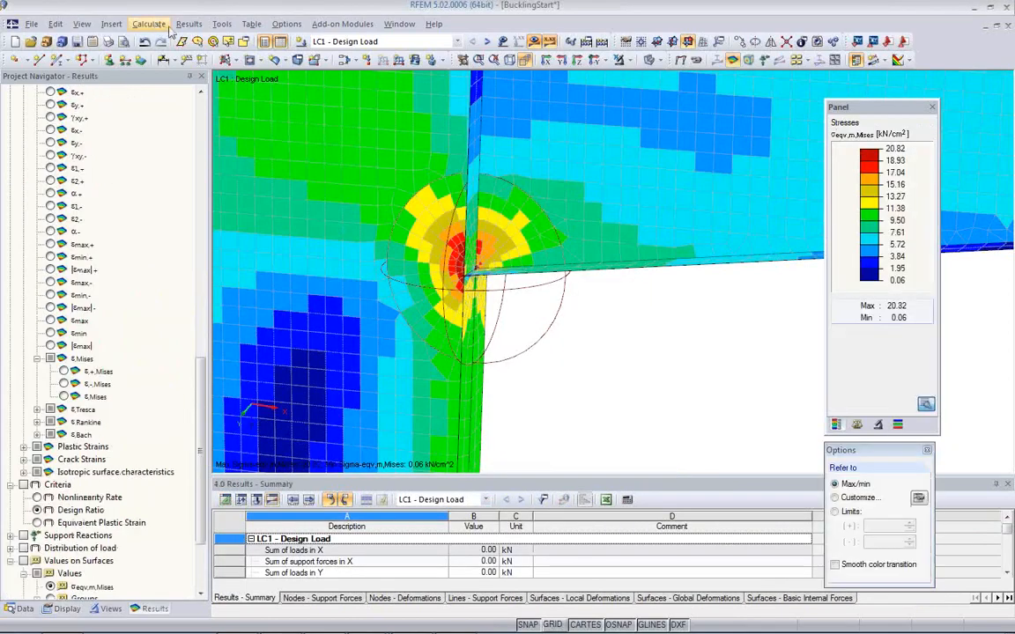
- Inspect the membrane equivalent Mises stresses in the refined mesh around the inner corner
{"action": "middle_click_drag", "start_coordinate": [490, 332], "coordinate": [542, 302], "text": "ctrl"}
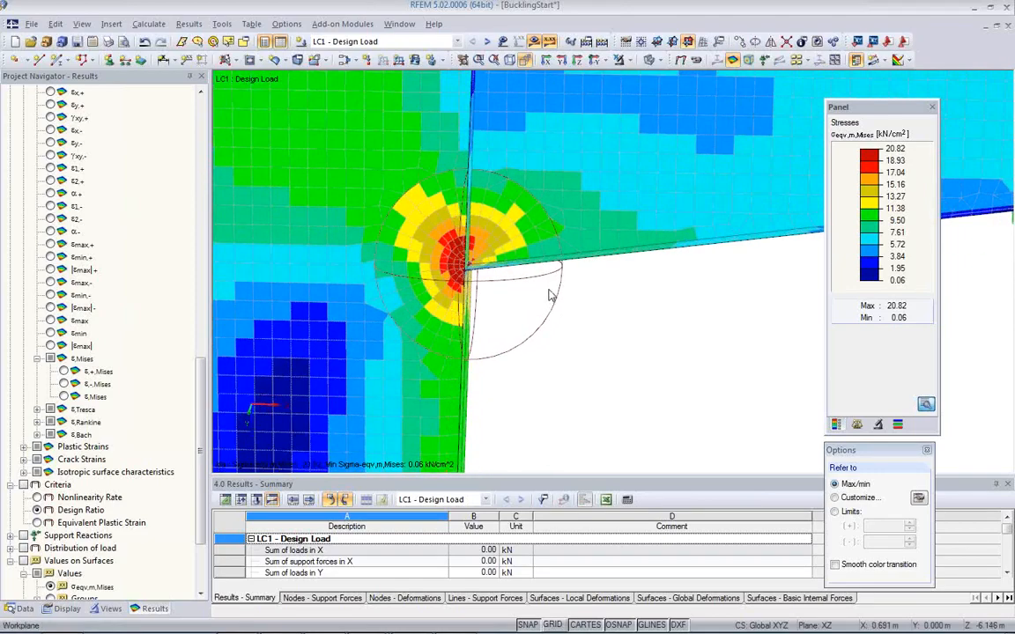
{"action": "scroll", "coordinate": [548, 292], "scroll_direction": "up", "scroll_amount": 1}
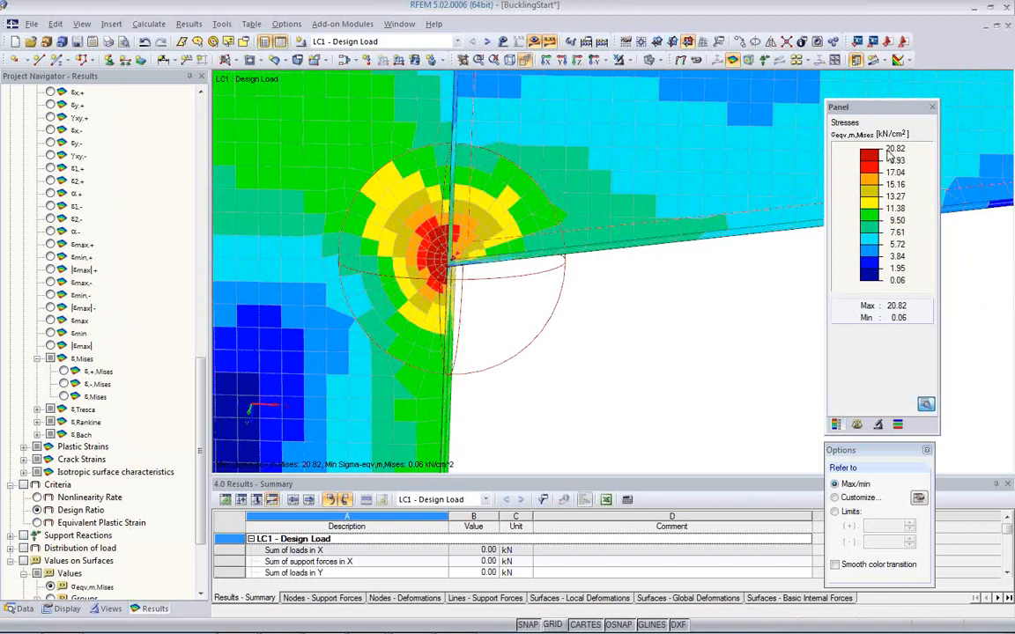
{"action": "scroll", "coordinate": [616, 343], "scroll_direction": "down", "scroll_amount": 2}
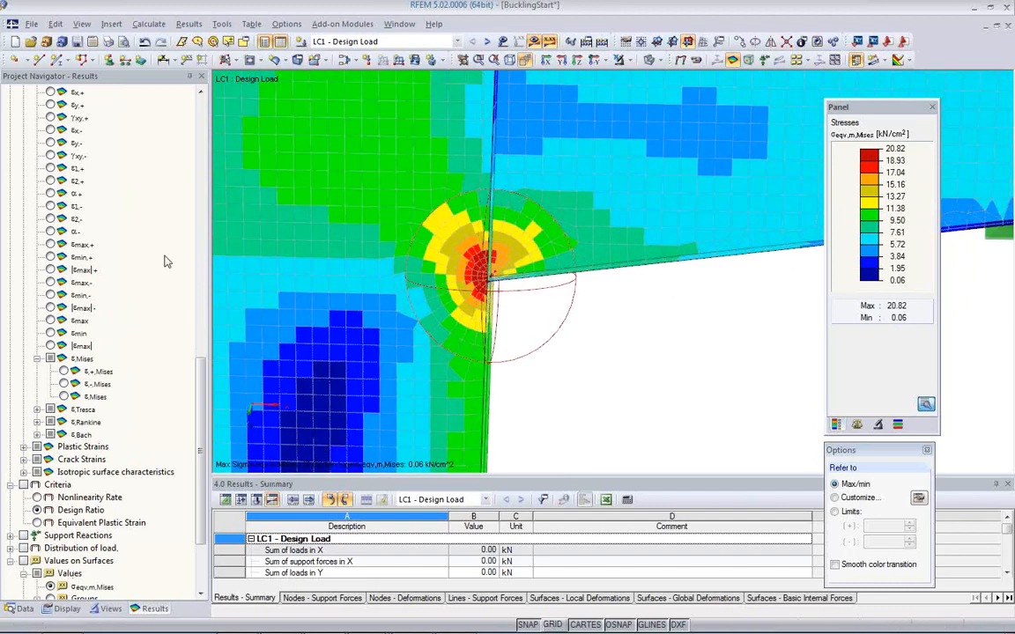
- Set the RF-STEEL Surfaces internal force distribution to Constant on elements and run the stress calculation
{"action": "left_click", "coordinate": [457, 42]}
{"action": "left_click", "coordinate": [422, 63]}
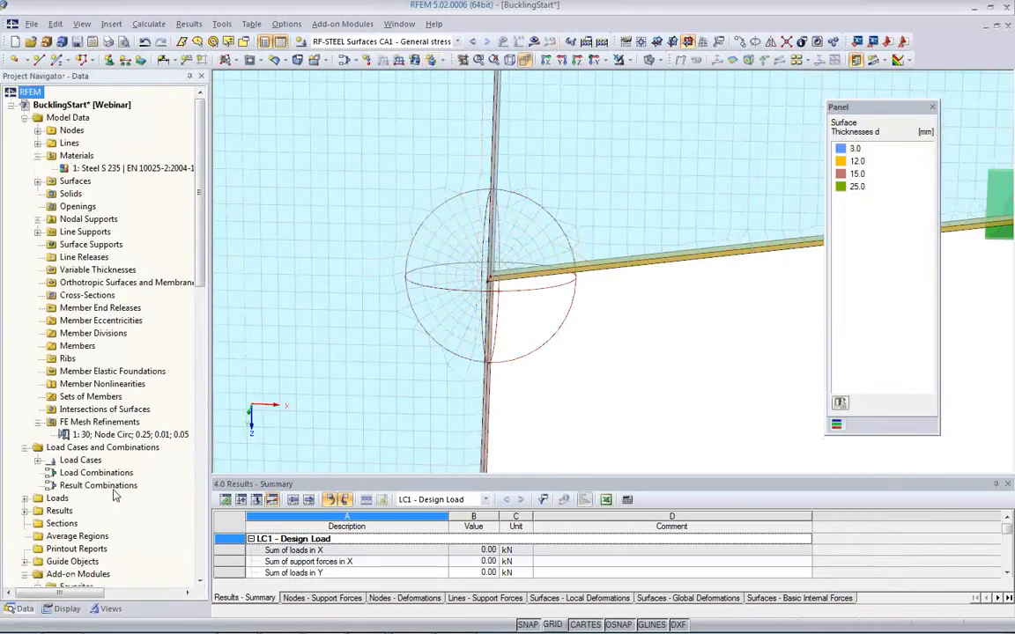
{"action": "scroll", "coordinate": [105, 397], "scroll_direction": "down", "scroll_amount": 10}
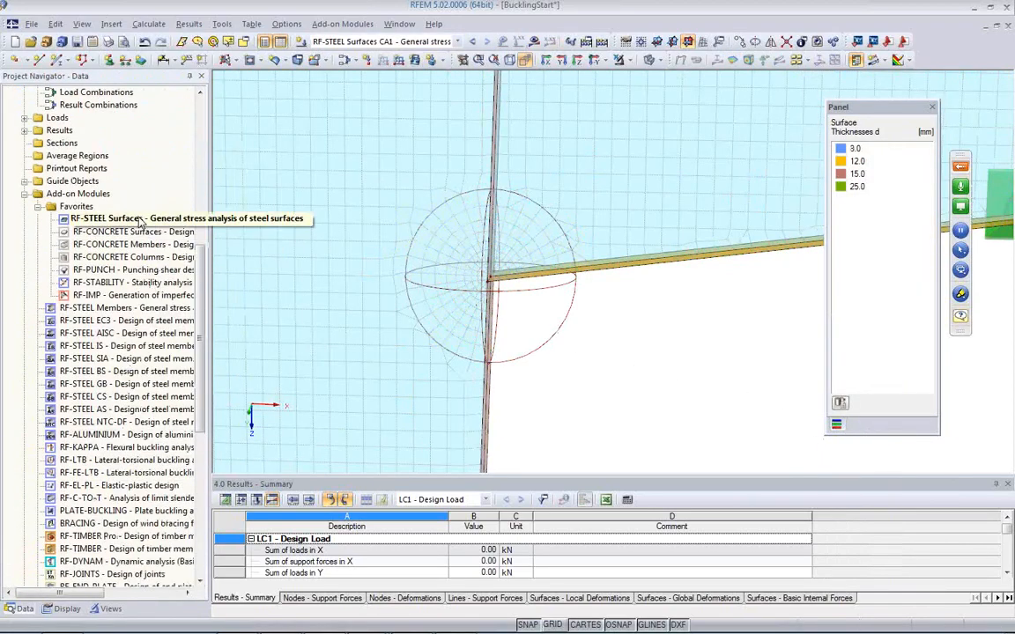
{"action": "double_click", "coordinate": [140, 219]}
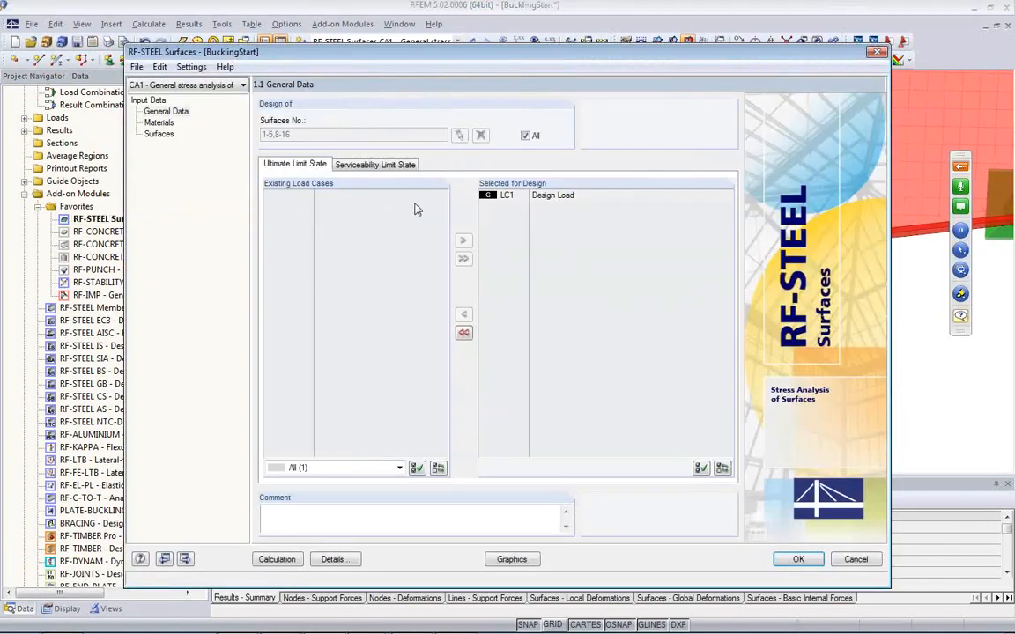
{"action": "left_click", "coordinate": [348, 561]}
{"action": "left_click", "coordinate": [366, 131]}
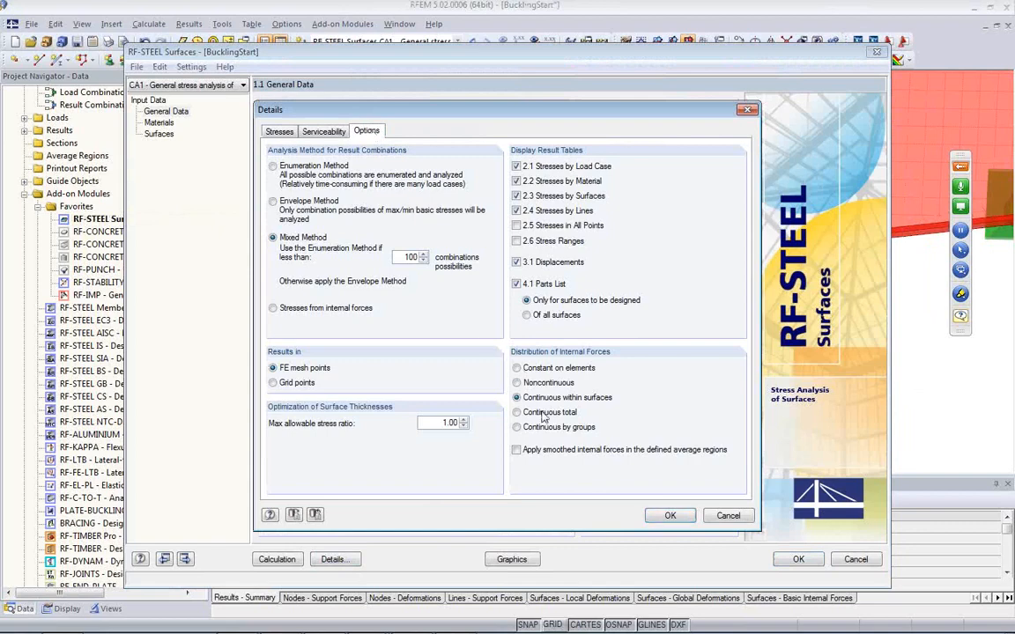
{"action": "left_click", "coordinate": [517, 368]}
{"action": "left_click", "coordinate": [667, 518]}
{"action": "left_click", "coordinate": [270, 559]}
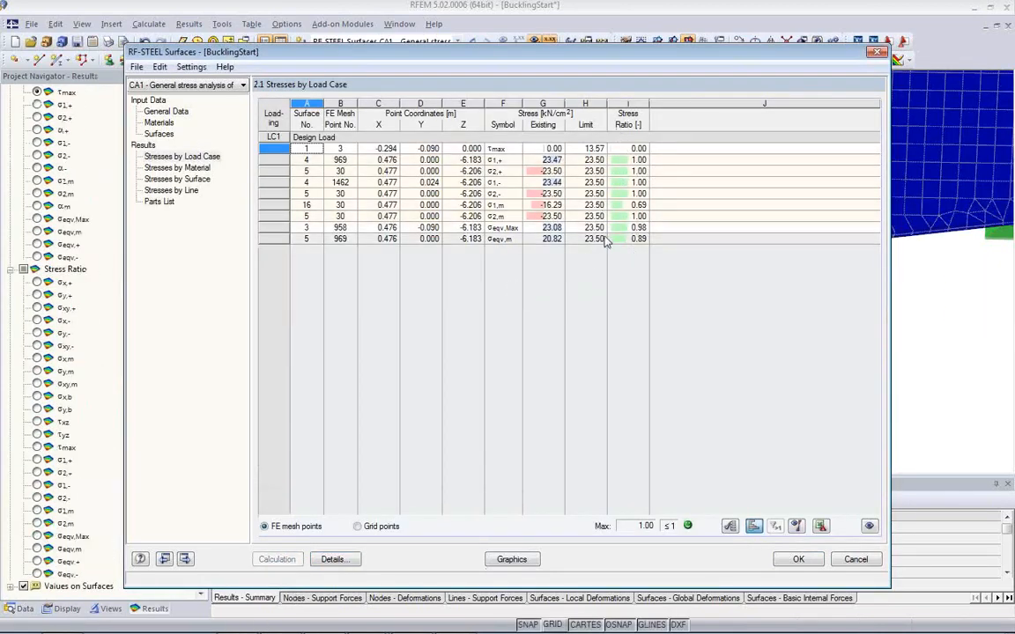
- Display the equivalent maximum stress ratio (σeqv,Max) on the model and inspect it around the frame corner
{"action": "left_click", "coordinate": [508, 564]}
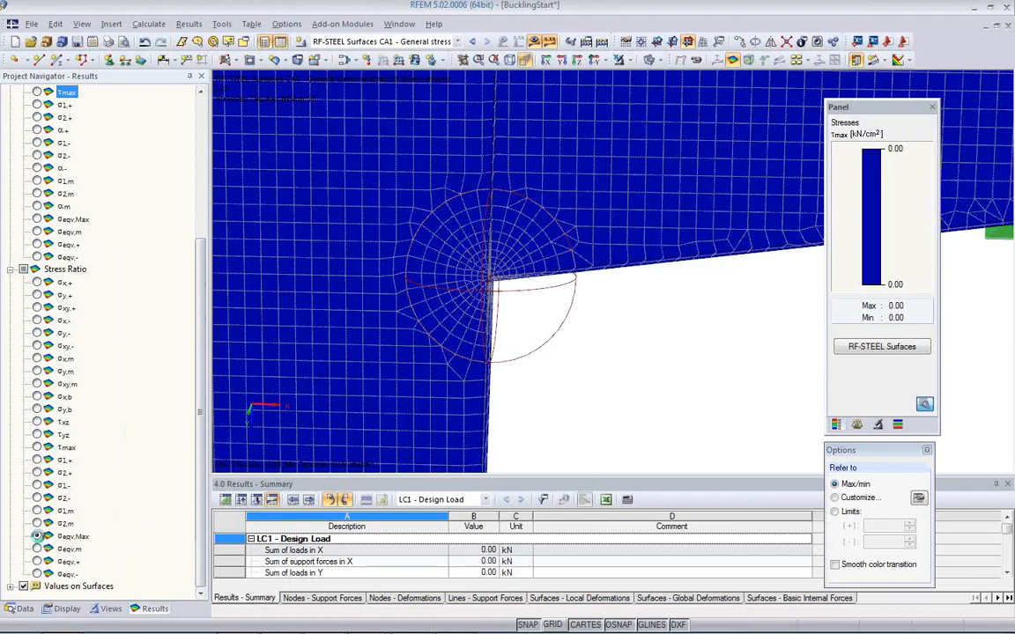
{"action": "left_click", "coordinate": [36, 535]}
{"action": "middle_click_drag", "start_coordinate": [621, 364], "coordinate": [401, 349], "text": "ctrl"}
{"action": "scroll", "coordinate": [357, 302], "scroll_direction": "down", "scroll_amount": 5}
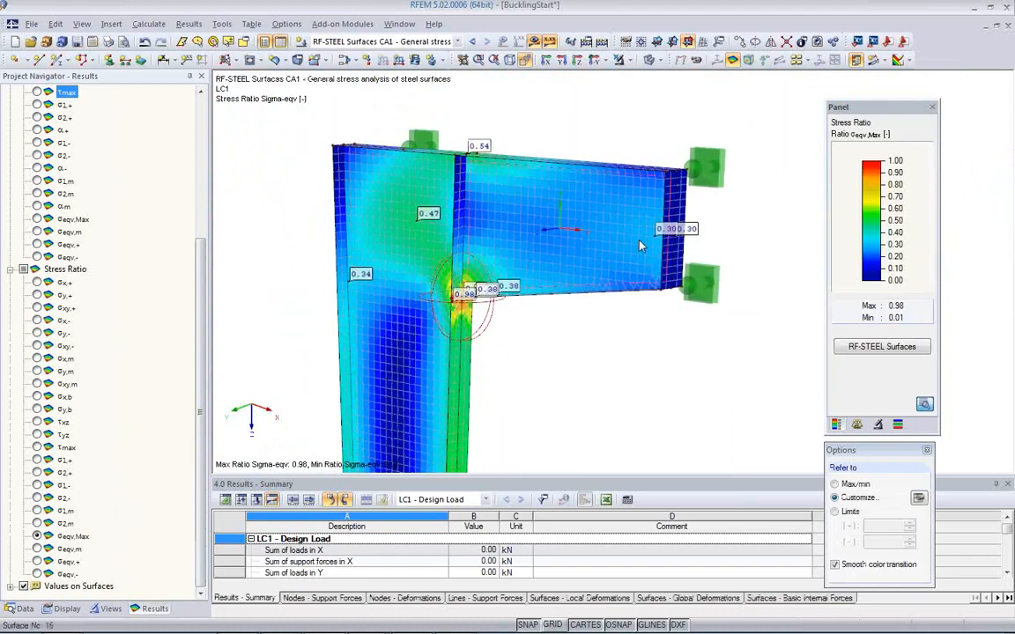
{"action": "middle_click_drag", "start_coordinate": [481, 334], "coordinate": [377, 231]}
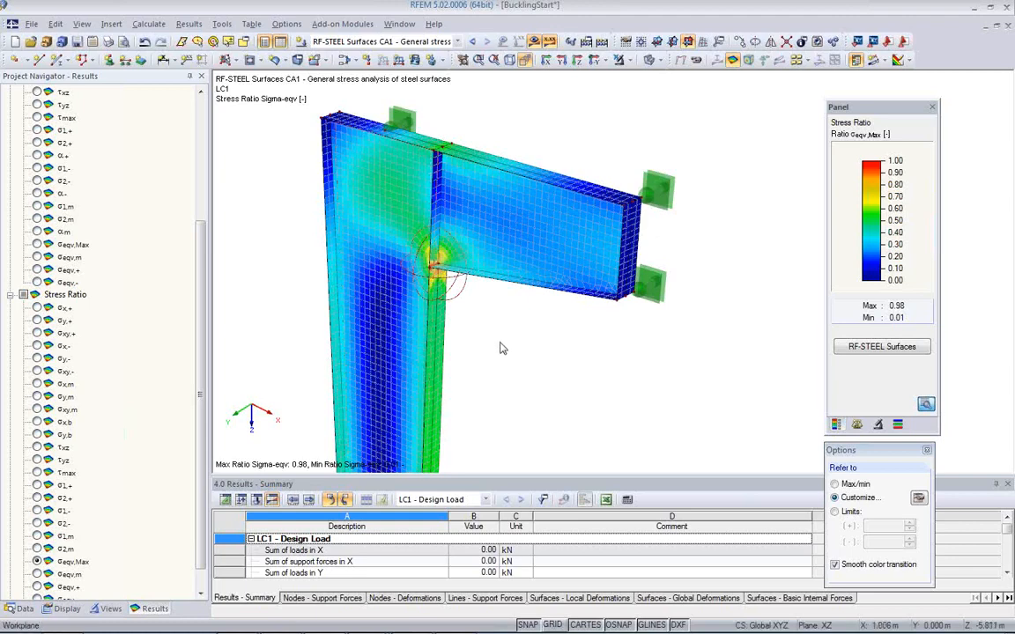
{"action": "left_click", "coordinate": [928, 450]}
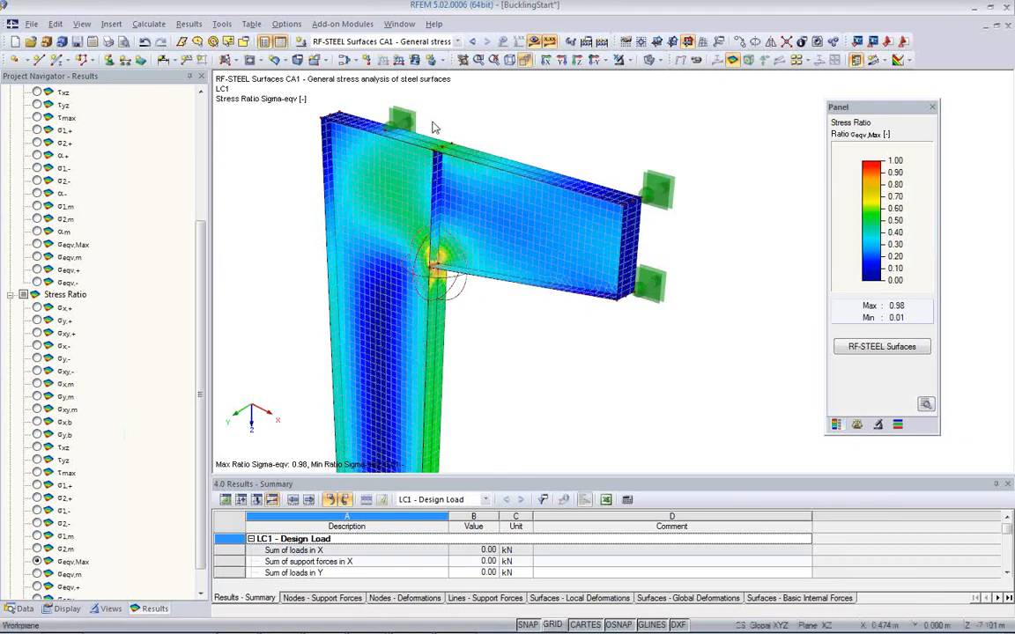
- Run the RF-STABILITY eigenvalue analysis with axial forces imported from LC1 - Design Load
{"action": "left_click", "coordinate": [457, 43]}
{"action": "left_click", "coordinate": [227, 148]}
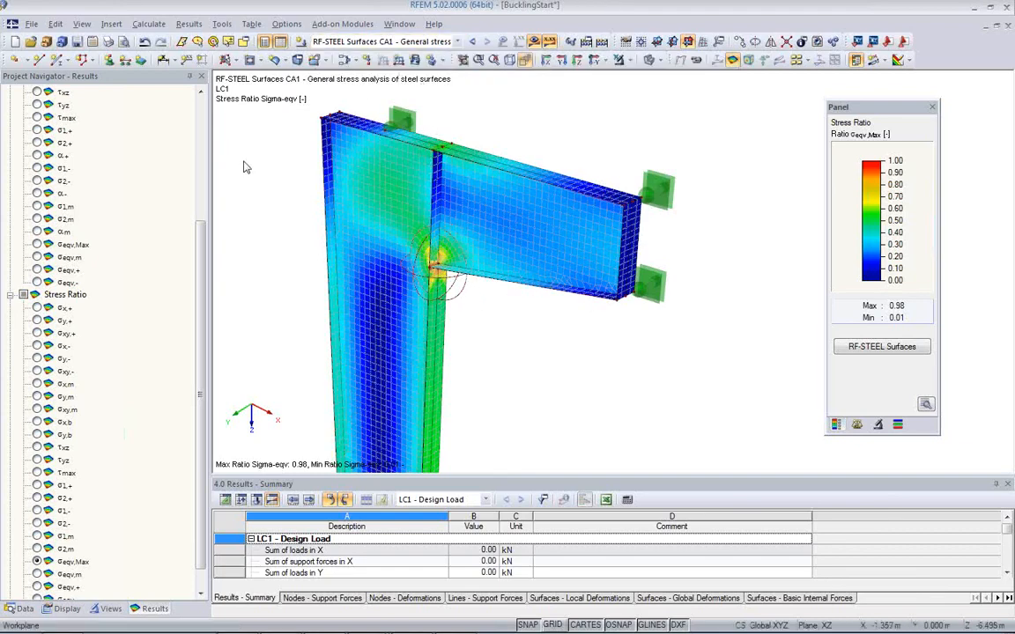
{"action": "left_click", "coordinate": [21, 609]}
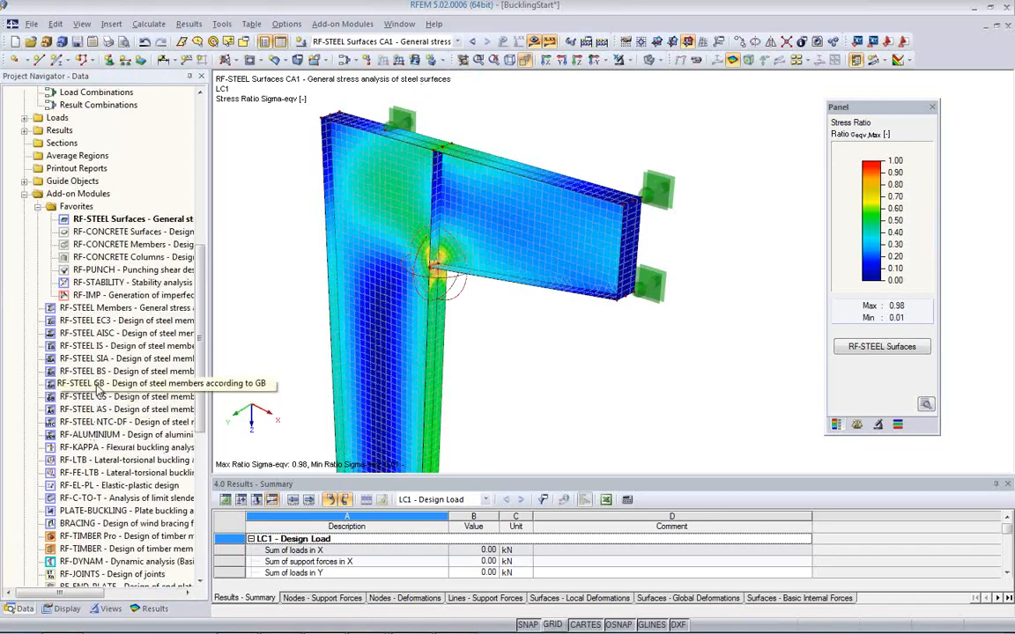
{"action": "left_click", "coordinate": [106, 283]}
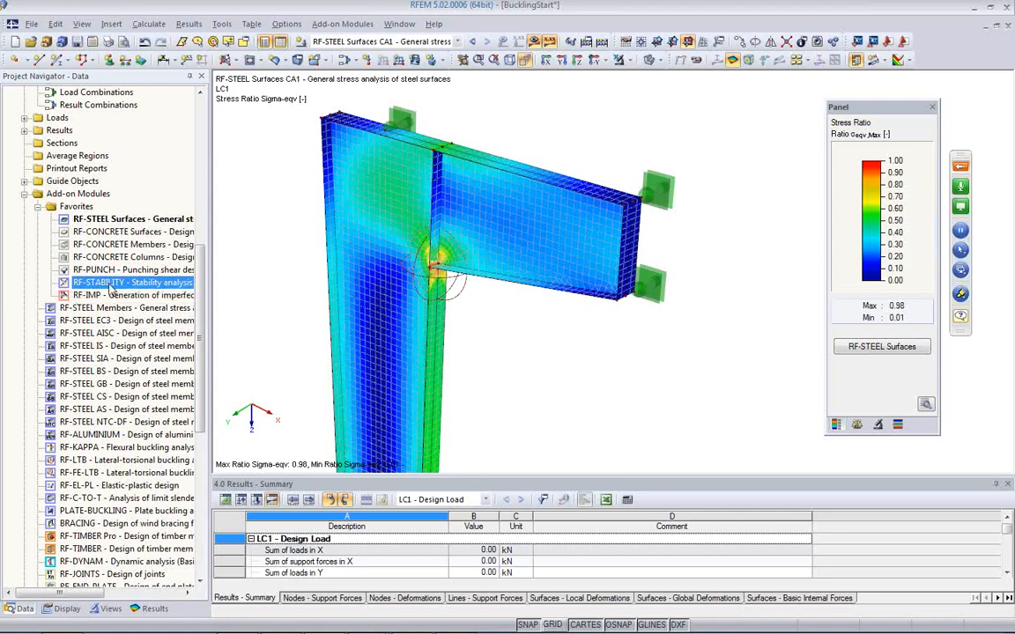
{"action": "double_click", "coordinate": [108, 284]}
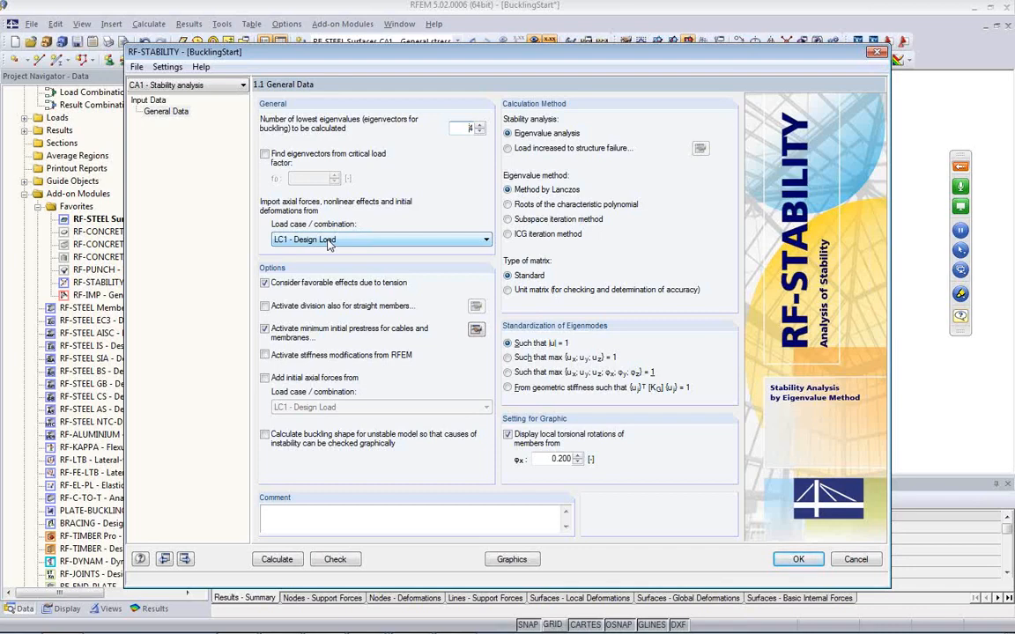
{"action": "left_click", "coordinate": [385, 242]}
{"action": "left_click", "coordinate": [385, 243]}
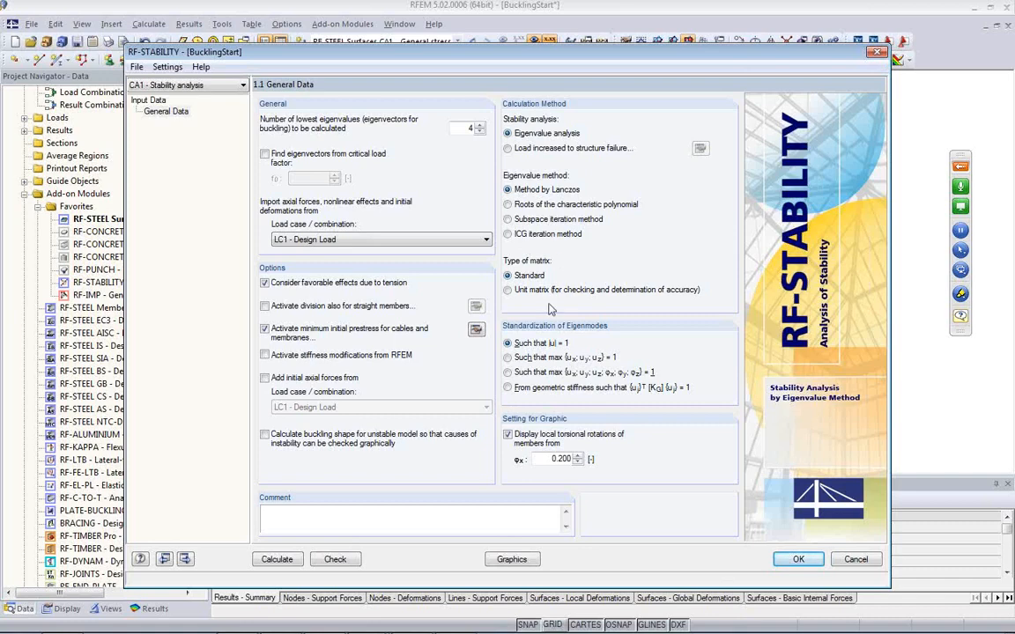
{"action": "left_click", "coordinate": [275, 558]}
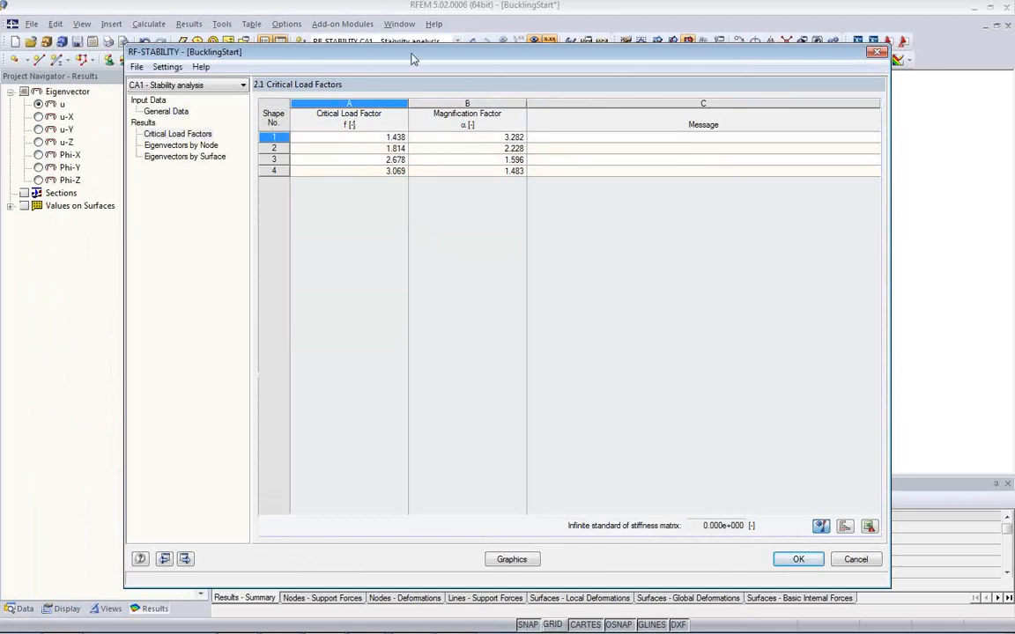
- Compare the buckling shapes belonging to the four critical load factors on the model
{"action": "left_click_drag", "start_coordinate": [412, 54], "coordinate": [433, 358]}
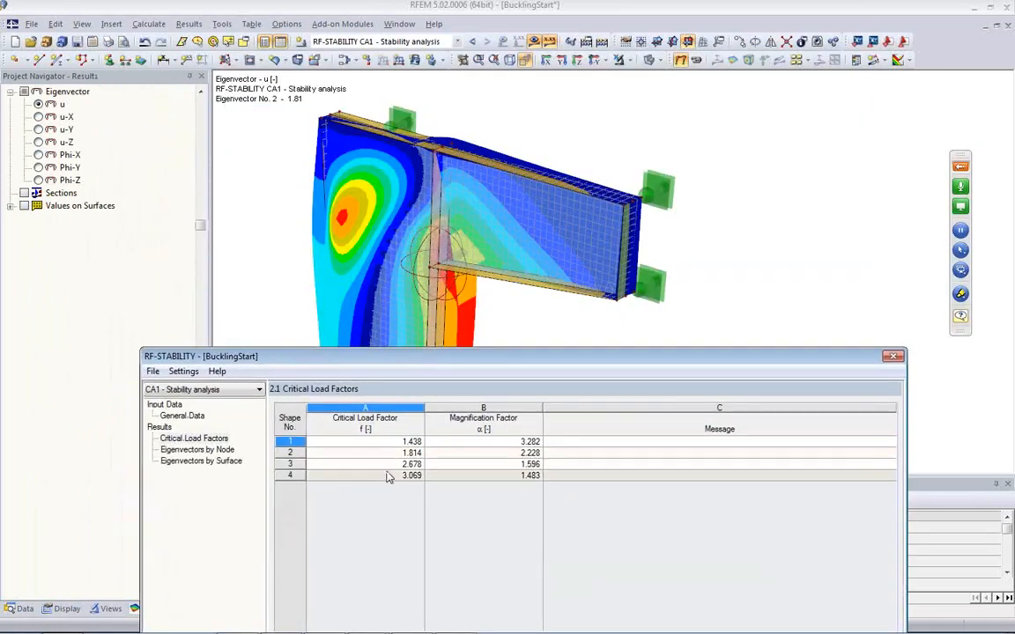
{"action": "left_click", "coordinate": [385, 453]}
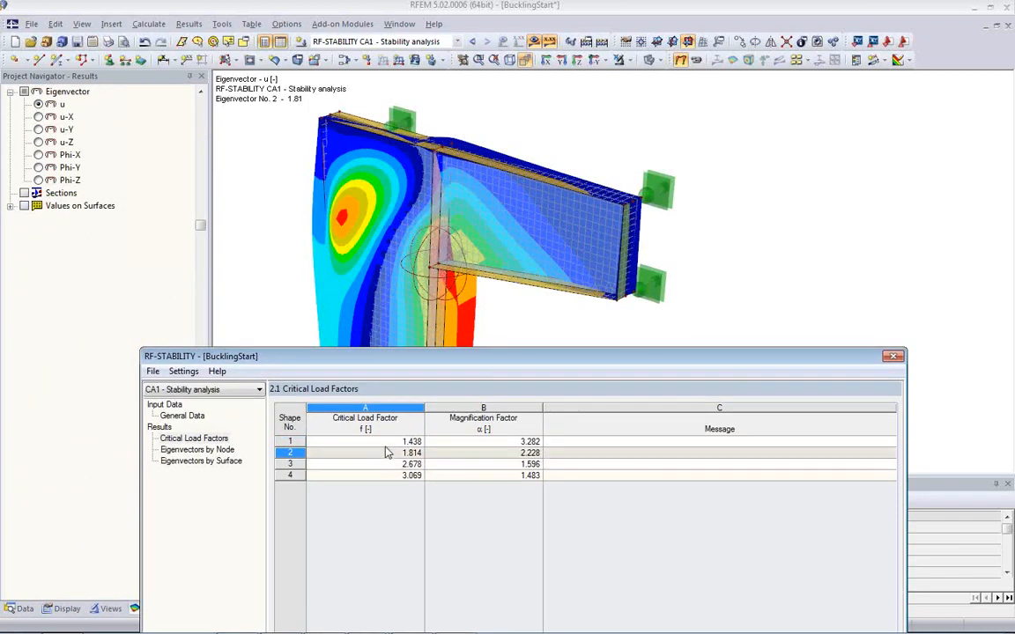
{"action": "left_click", "coordinate": [410, 441]}
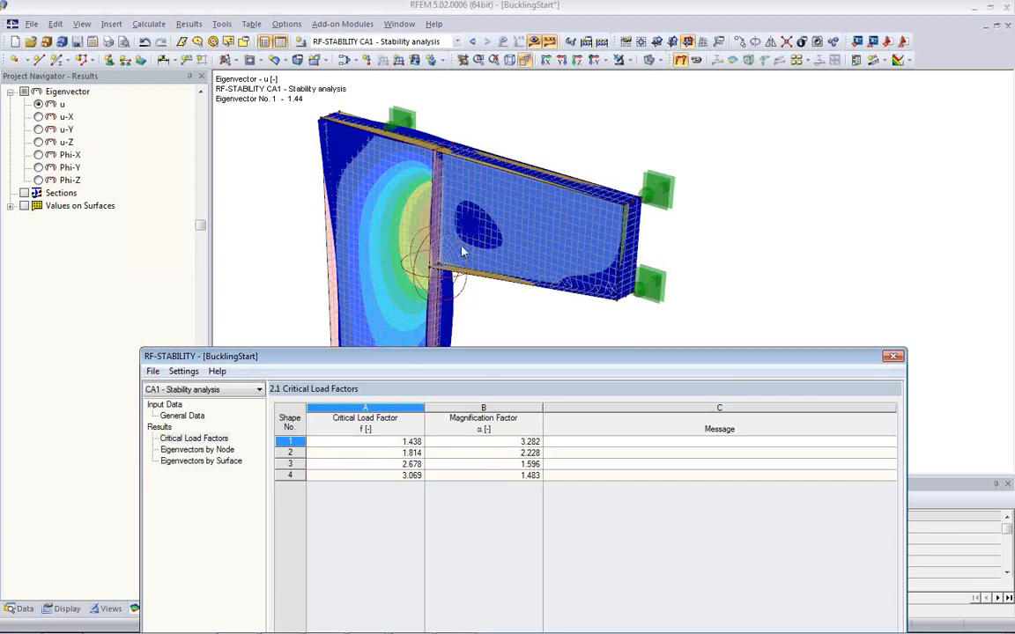
{"action": "left_click", "coordinate": [381, 455]}
{"action": "left_click", "coordinate": [381, 464]}
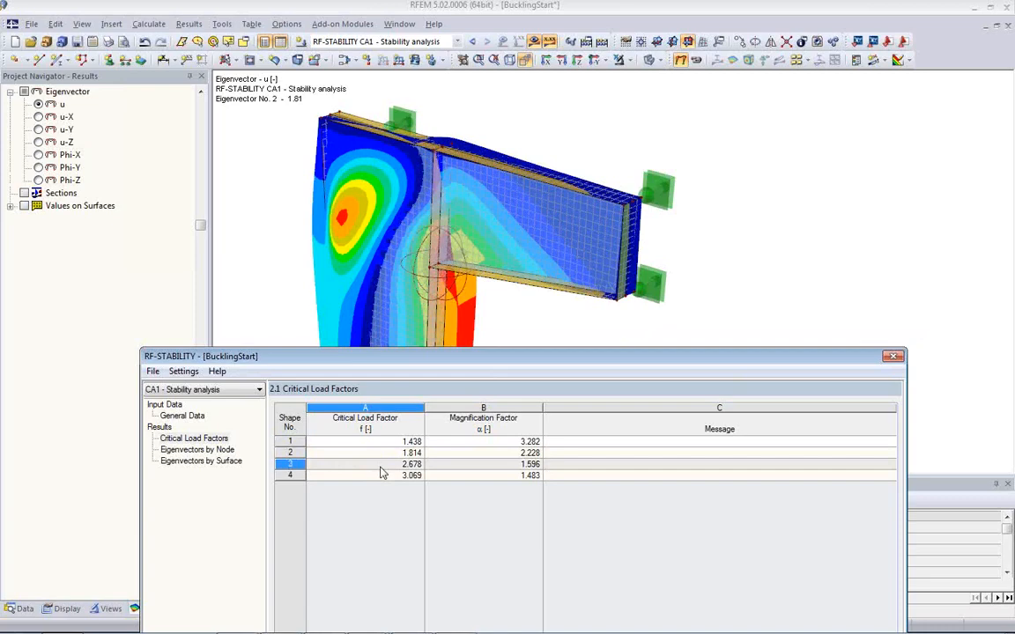
{"action": "left_click", "coordinate": [382, 475]}
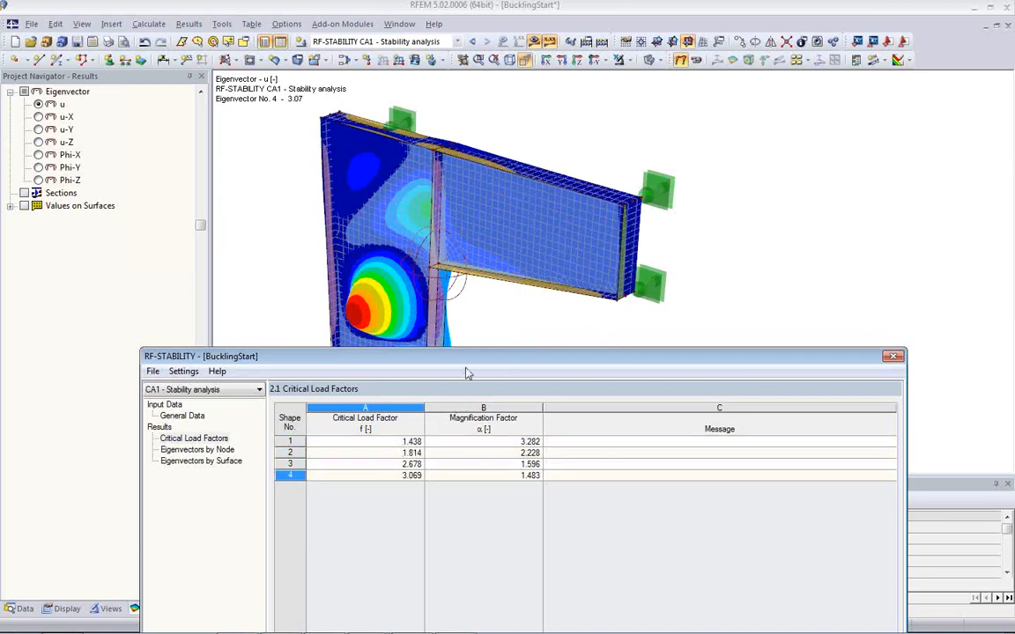
- Select buckling shape 1, accept the stability results and inspect the shape from the other side of the frame
{"action": "left_click", "coordinate": [392, 443]}
{"action": "left_click_drag", "start_coordinate": [478, 359], "coordinate": [469, 68]}
{"action": "left_click", "coordinate": [800, 570]}
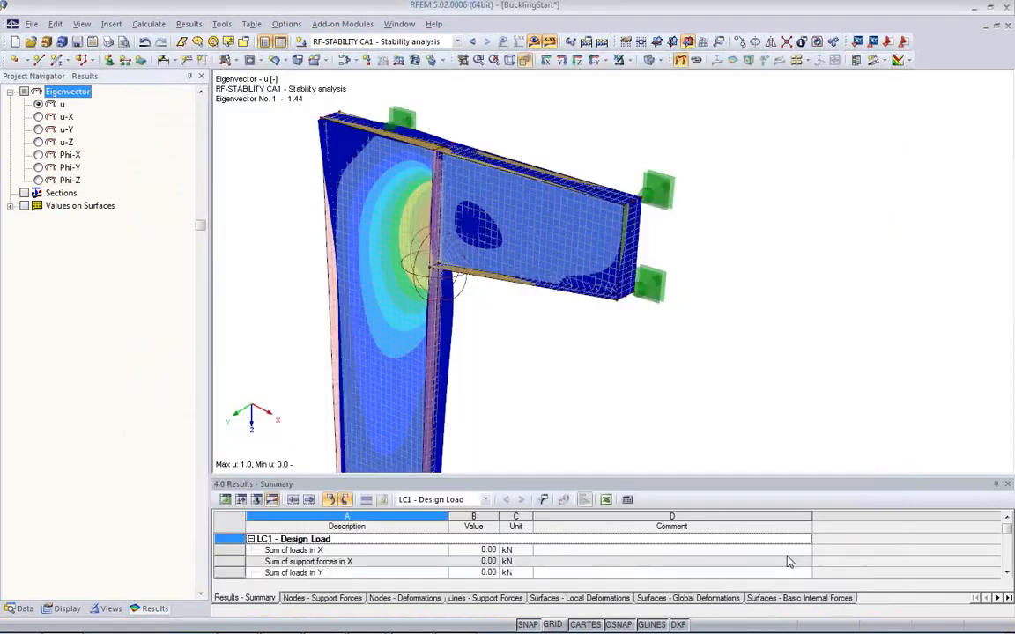
{"action": "middle_click_drag", "start_coordinate": [529, 328], "coordinate": [629, 206], "text": "ctrl"}
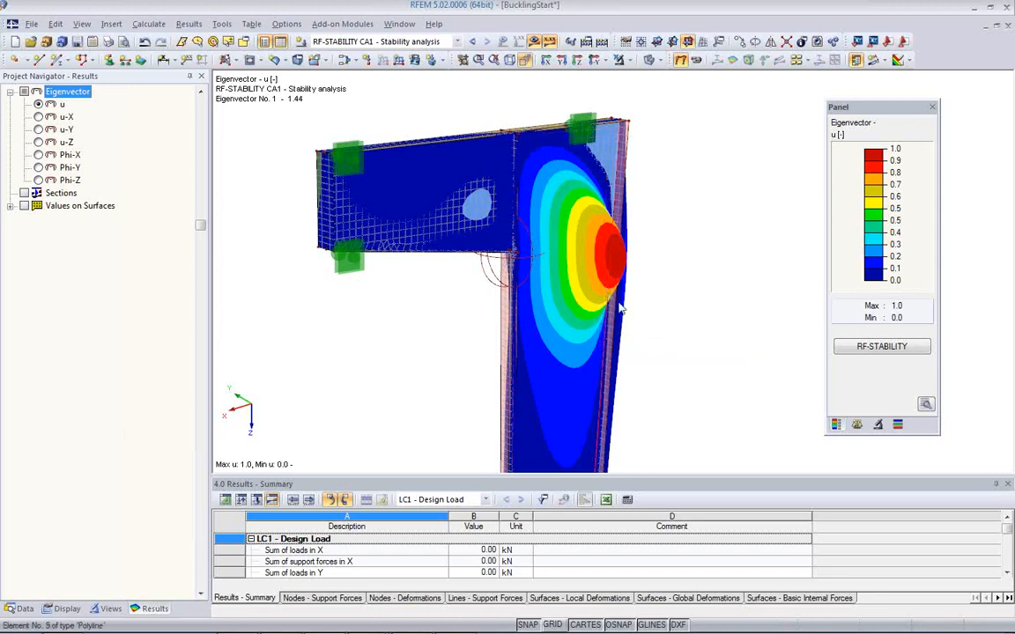
{"action": "middle_click_drag", "start_coordinate": [631, 326], "coordinate": [652, 349], "text": "ctrl"}
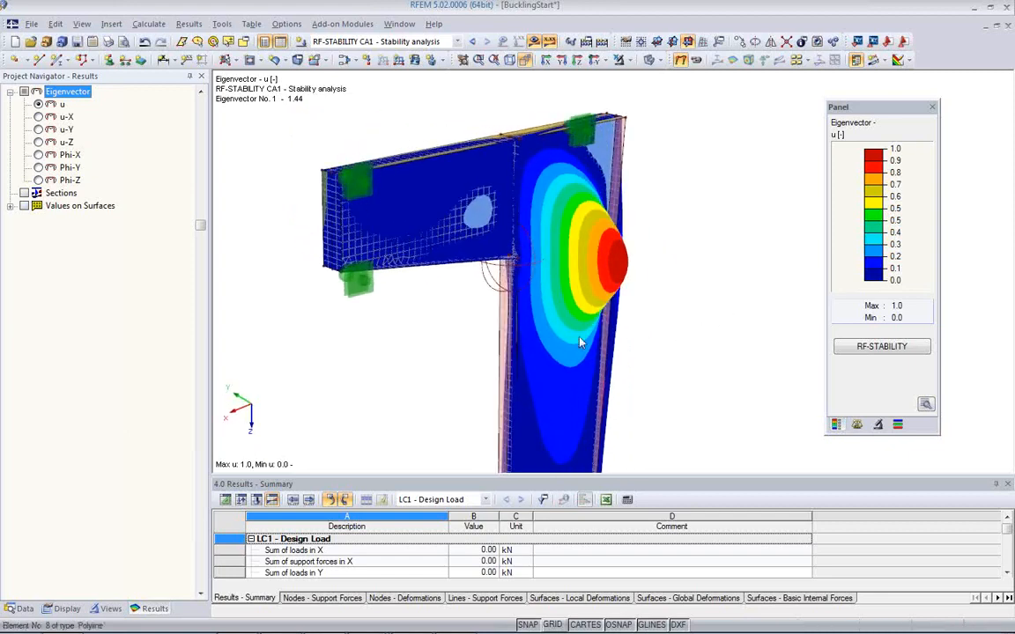
- In RF-IMP, base the imperfections on RF-STABILITY buckling shape no. 1 of case CA1 - Stability analysis
{"action": "left_click", "coordinate": [25, 608]}
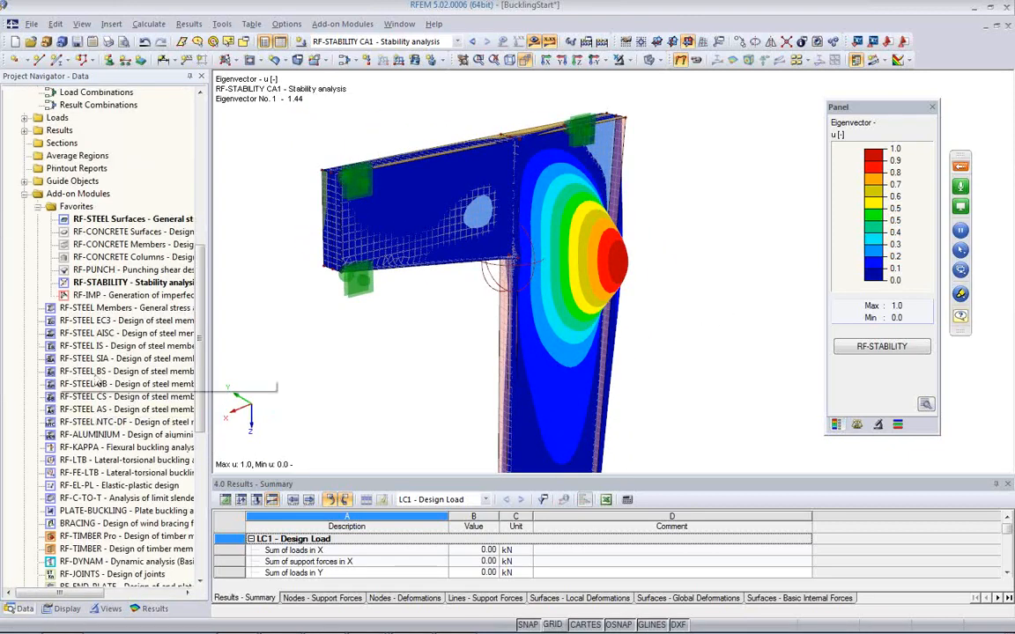
{"action": "double_click", "coordinate": [106, 296]}
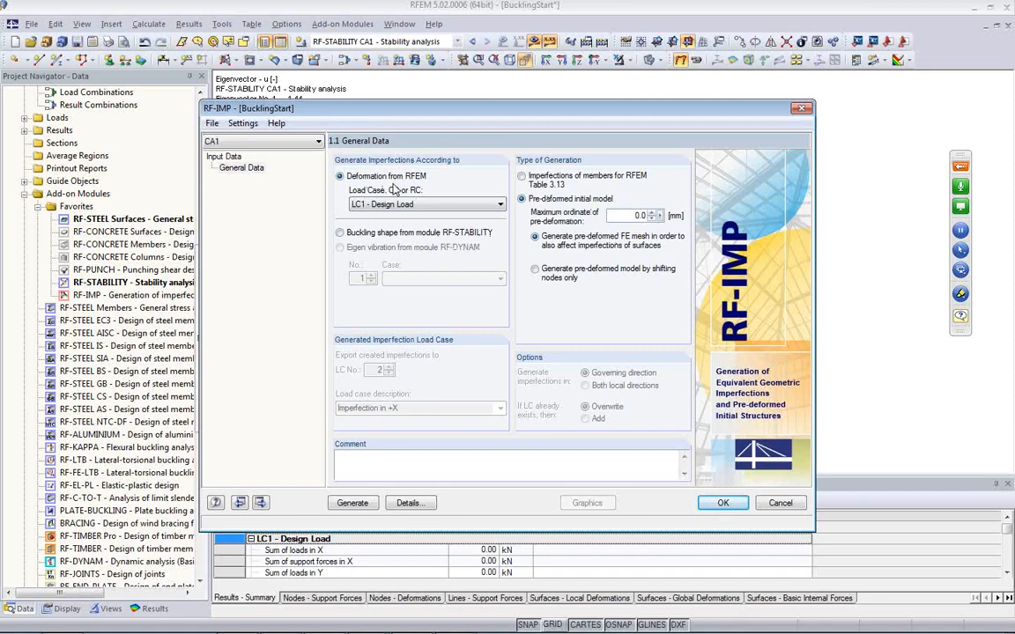
{"action": "left_click", "coordinate": [352, 235]}
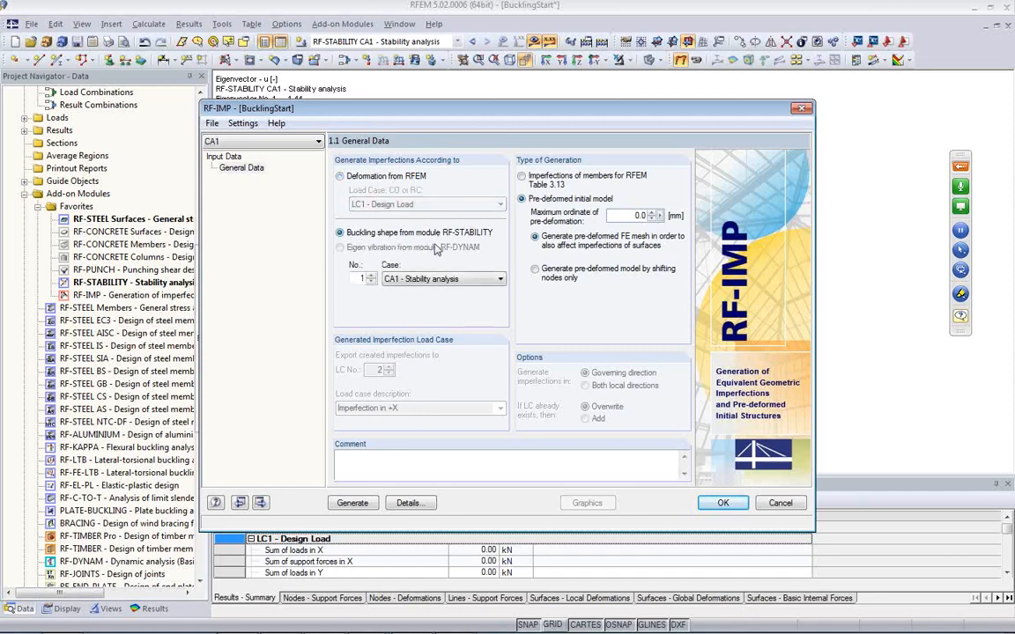
{"action": "left_click", "coordinate": [403, 278]}
{"action": "left_click", "coordinate": [385, 286]}
{"action": "left_click", "coordinate": [356, 279]}
{"action": "left_click_drag", "start_coordinate": [510, 108], "coordinate": [536, 161]}
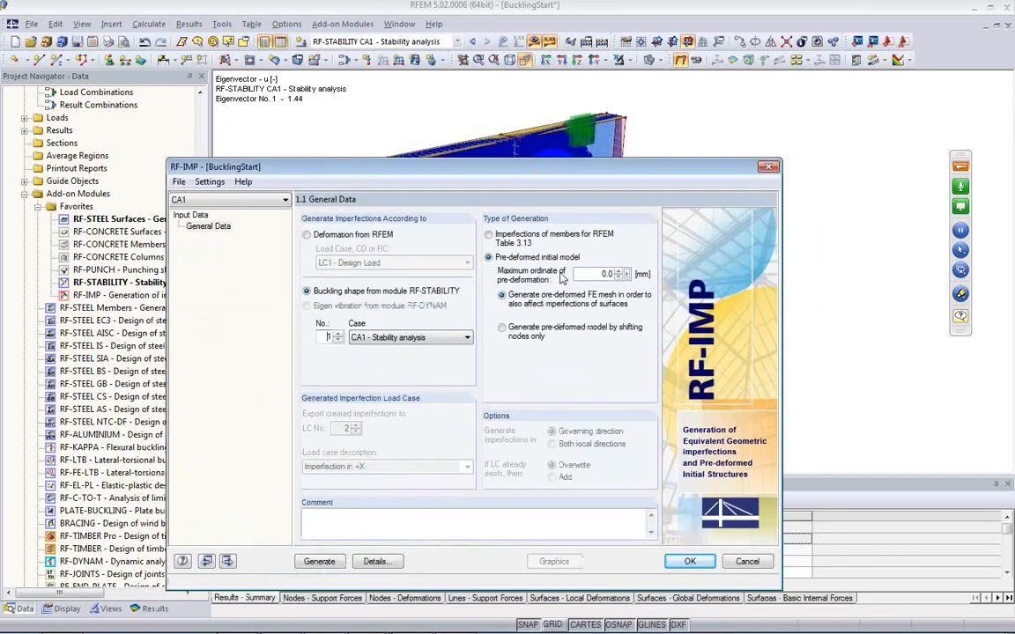
- Generate the pre-deformed initial model with a maximum ordinate of 20 mm and inspect the pre-deformations on the model
{"action": "left_click_drag", "start_coordinate": [595, 277], "coordinate": [617, 275]}
{"action": "type", "text": "20"}
{"action": "left_click", "coordinate": [598, 278]}
{"action": "left_click", "coordinate": [319, 561]}
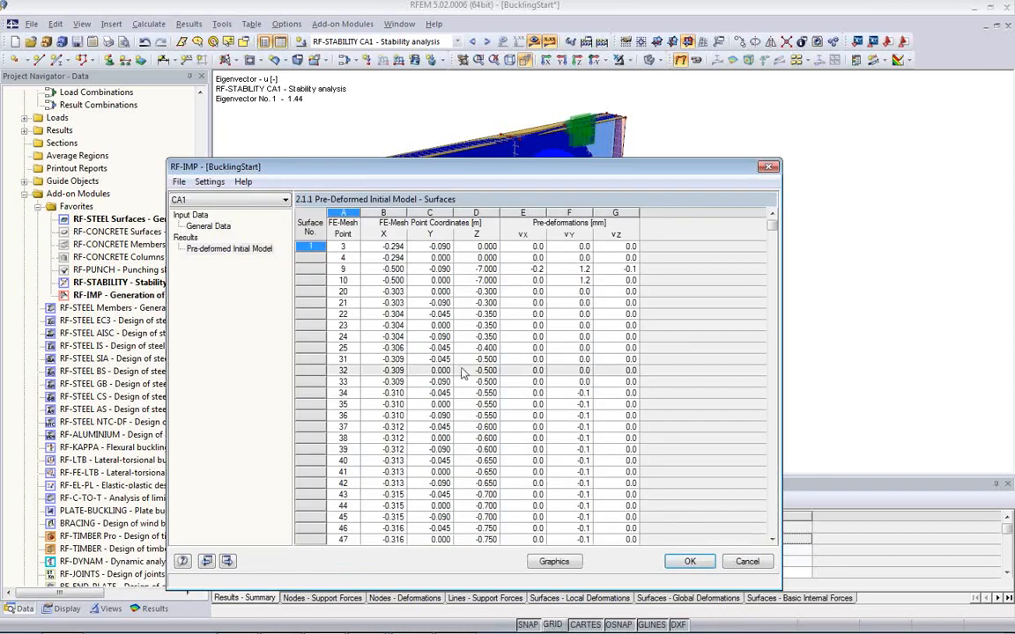
{"action": "left_click", "coordinate": [552, 561]}
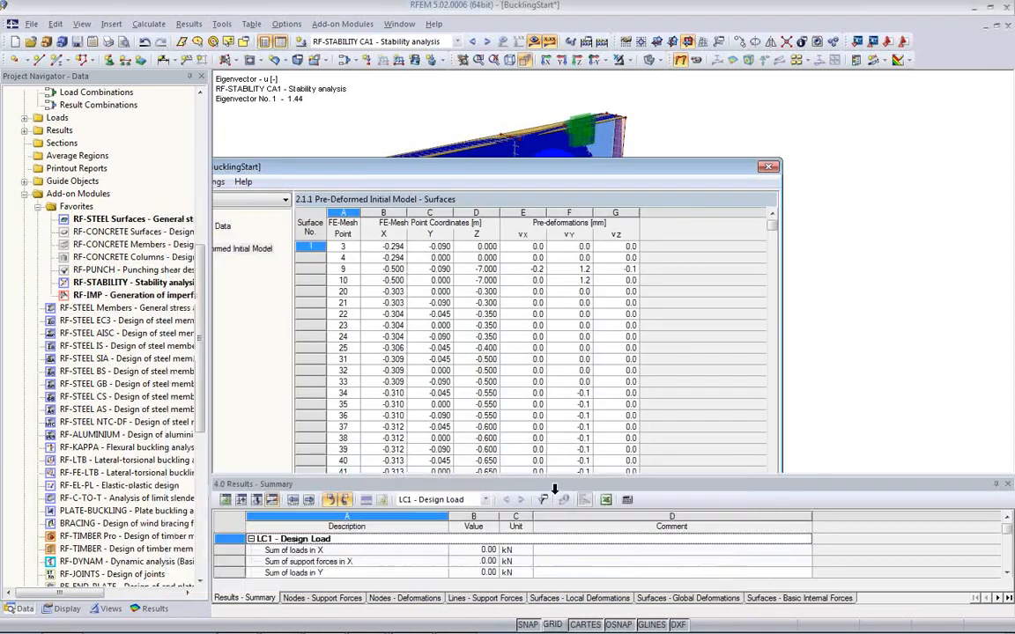
{"action": "middle_click_drag", "start_coordinate": [317, 292], "coordinate": [388, 343], "text": "ctrl"}
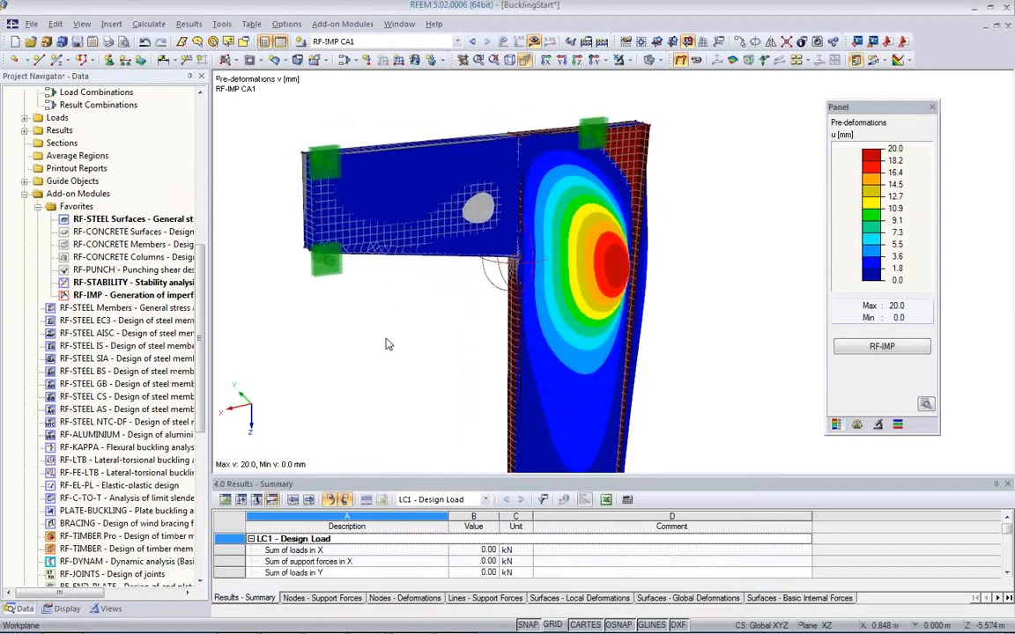
- Set the maximum ordinate of pre-deformation to -20.0 mm, regenerate the pre-deformed initial model and show it graphically
{"action": "left_click", "coordinate": [881, 347]}
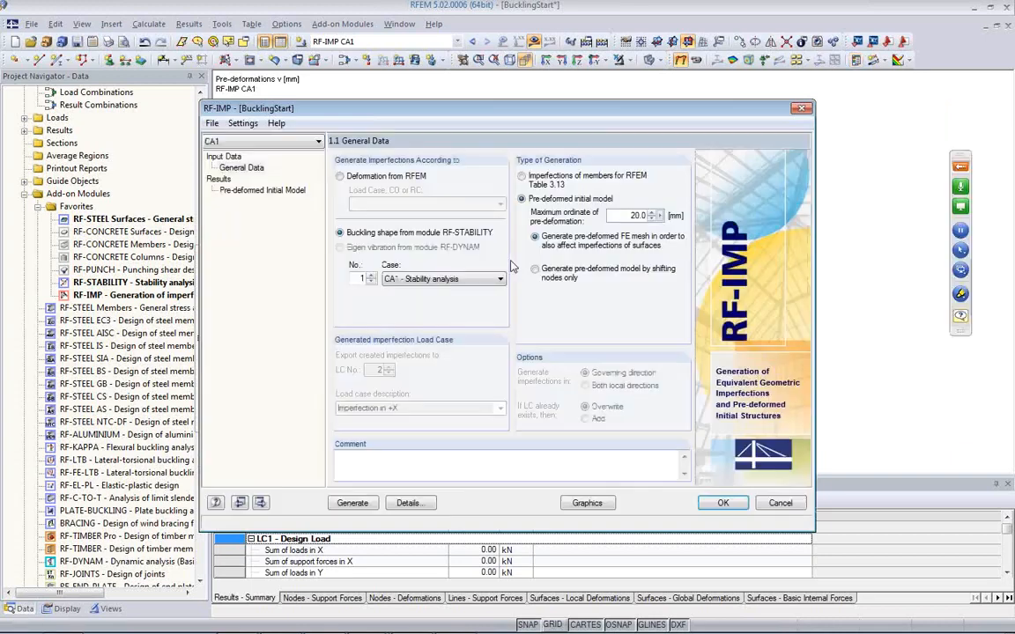
{"action": "left_click", "coordinate": [625, 218]}
{"action": "type", "text": "-20.0"}
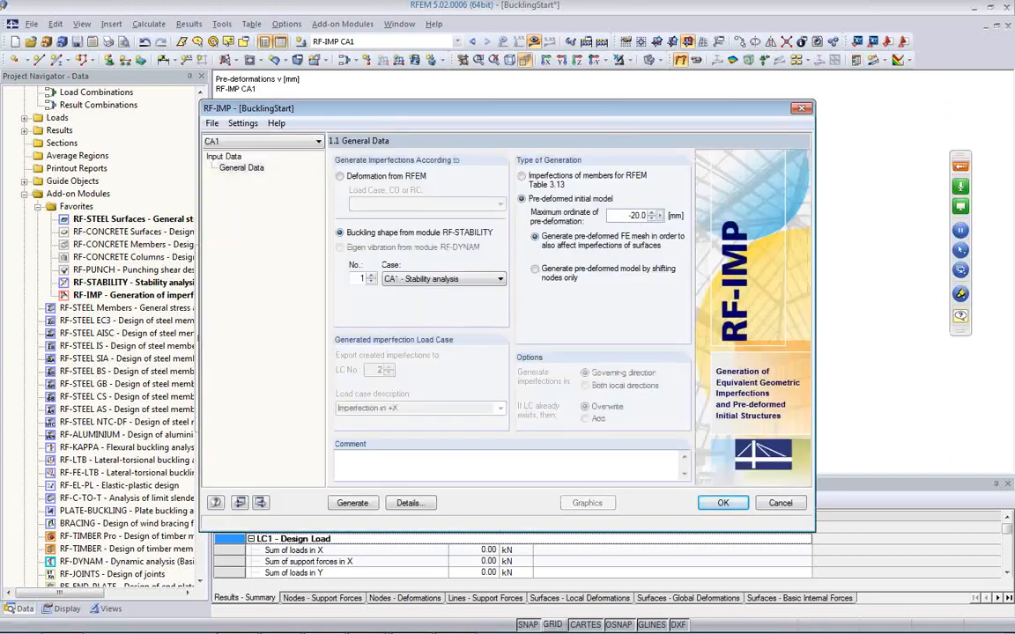
{"action": "left_click", "coordinate": [353, 505]}
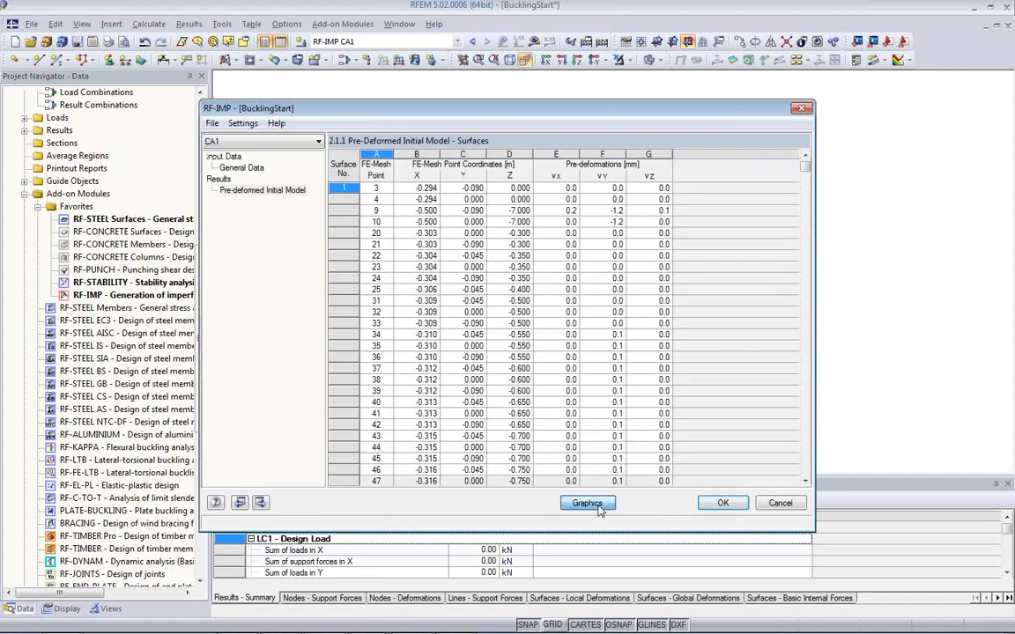
{"action": "left_click", "coordinate": [587, 503]}
- Inspect the reversed pre-deformation of the column web and switch the model display to wireframe
{"action": "middle_click_drag", "start_coordinate": [447, 363], "coordinate": [738, 372]}
{"action": "middle_click_drag", "start_coordinate": [613, 382], "coordinate": [586, 352]}
{"action": "middle_click_drag", "start_coordinate": [582, 245], "coordinate": [683, 377], "text": "ctrl"}
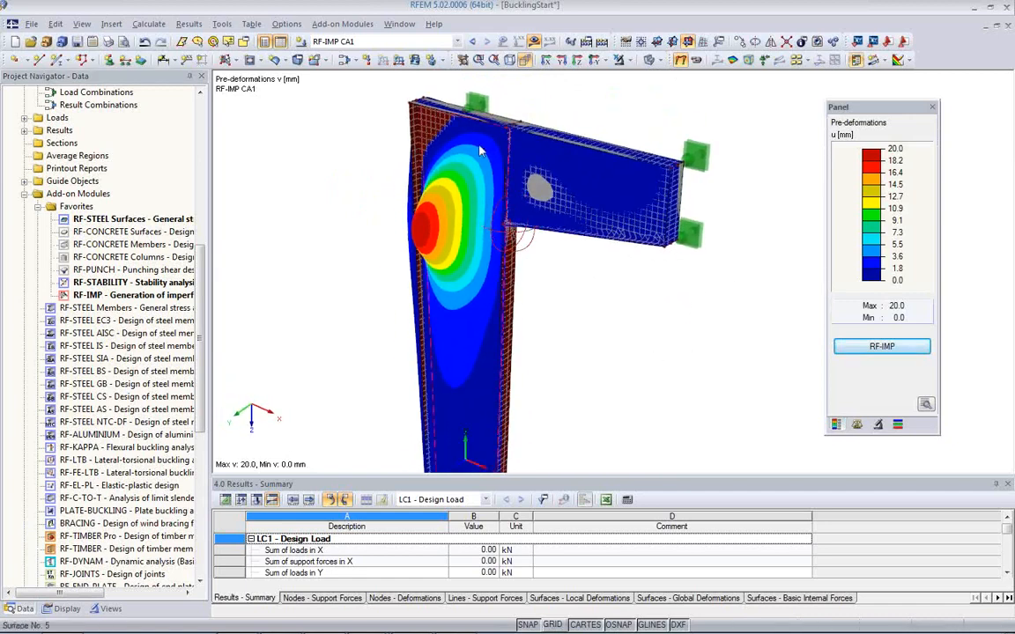
{"action": "left_click", "coordinate": [647, 62]}
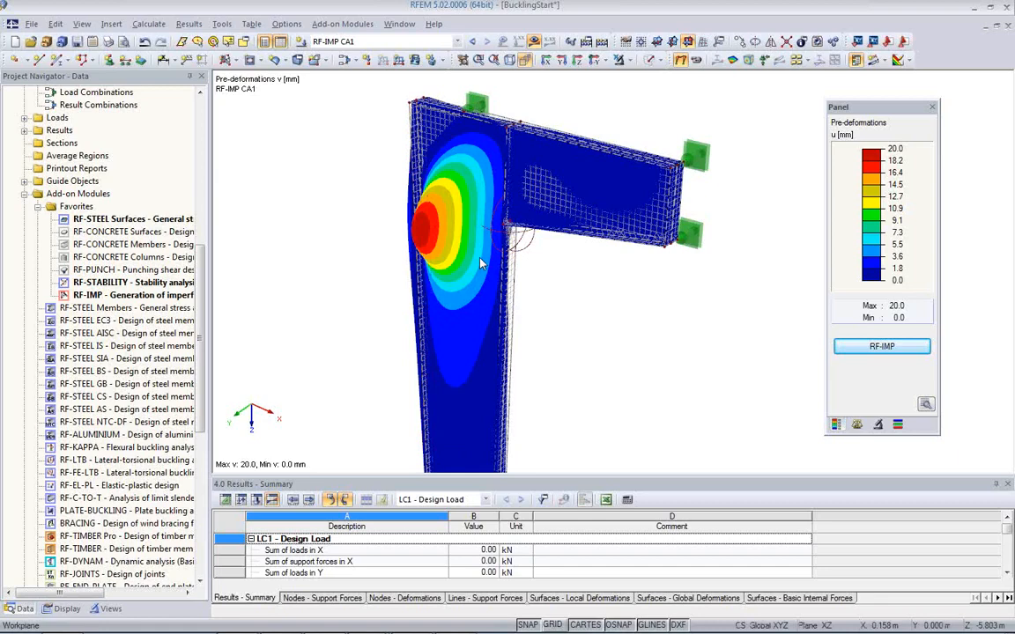
- Measure the diagonal distance across the buckled column web, from the stiffener's upper end to the outer flange below the bulge
{"action": "middle_click_drag", "start_coordinate": [593, 358], "coordinate": [773, 297], "text": "ctrl"}
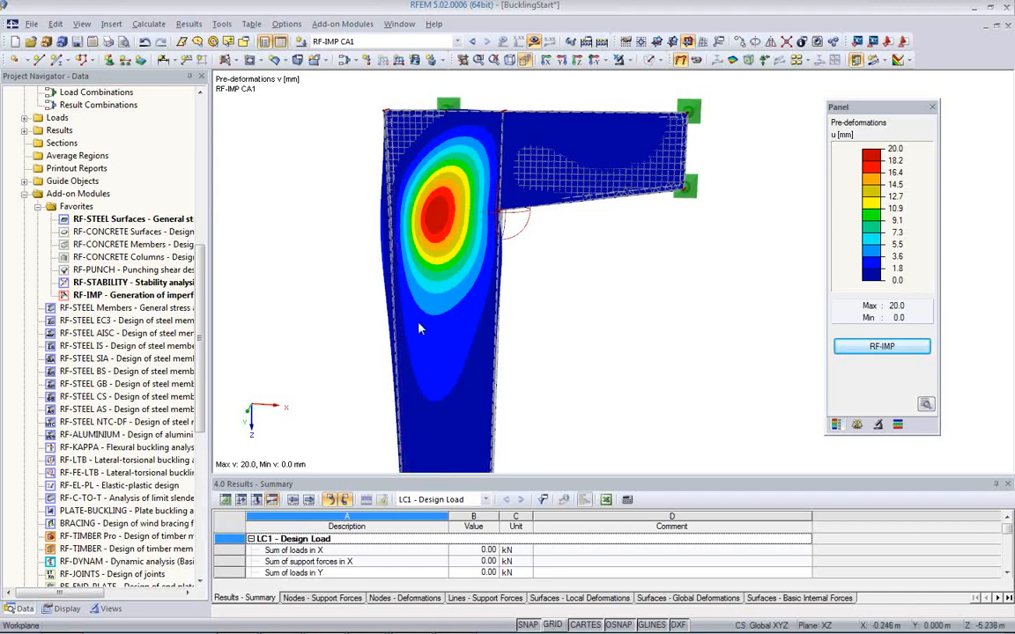
{"action": "left_click", "coordinate": [221, 24]}
{"action": "mouse_move", "coordinate": [251, 483]}
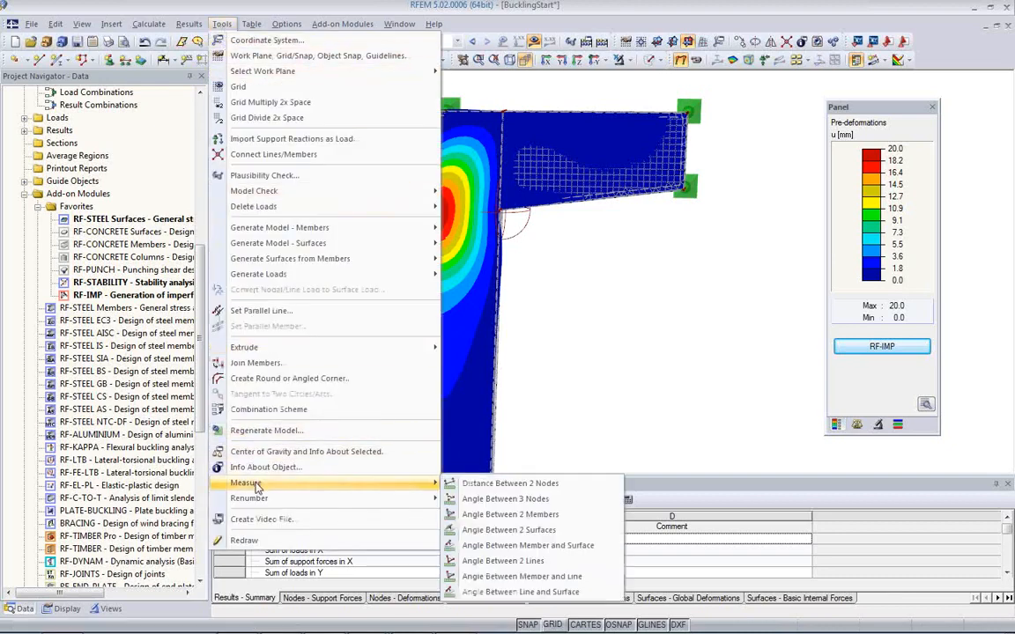
{"action": "left_click", "coordinate": [478, 490]}
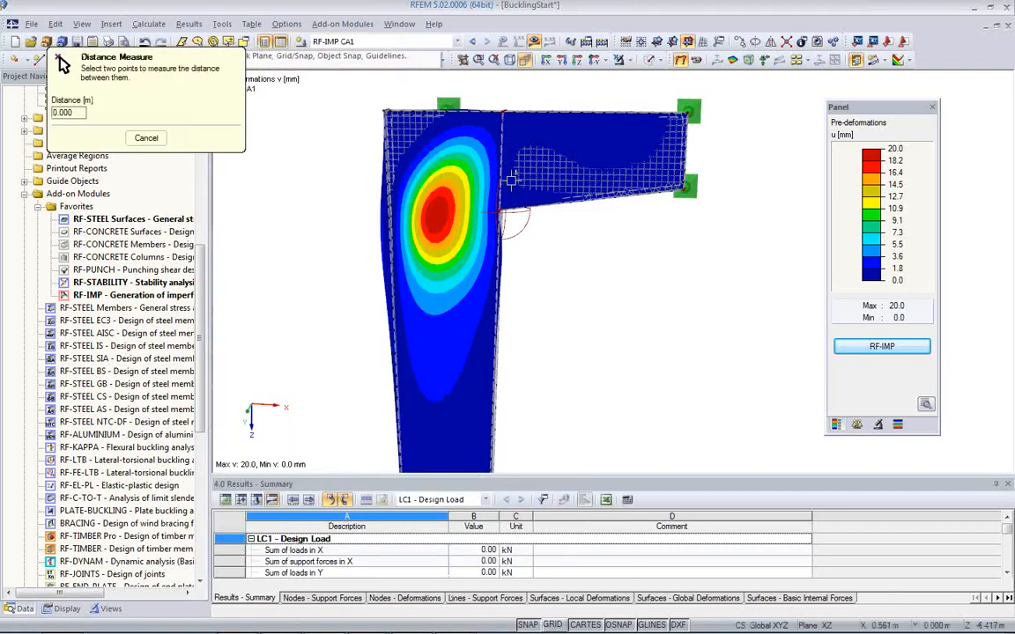
{"action": "left_click", "coordinate": [493, 112]}
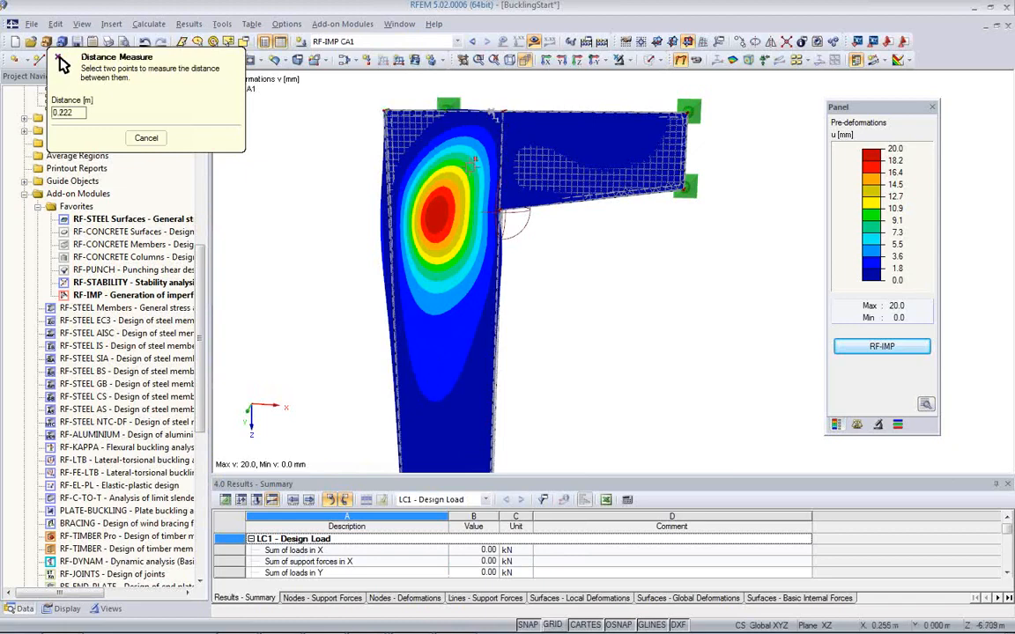
{"action": "left_click", "coordinate": [394, 310]}
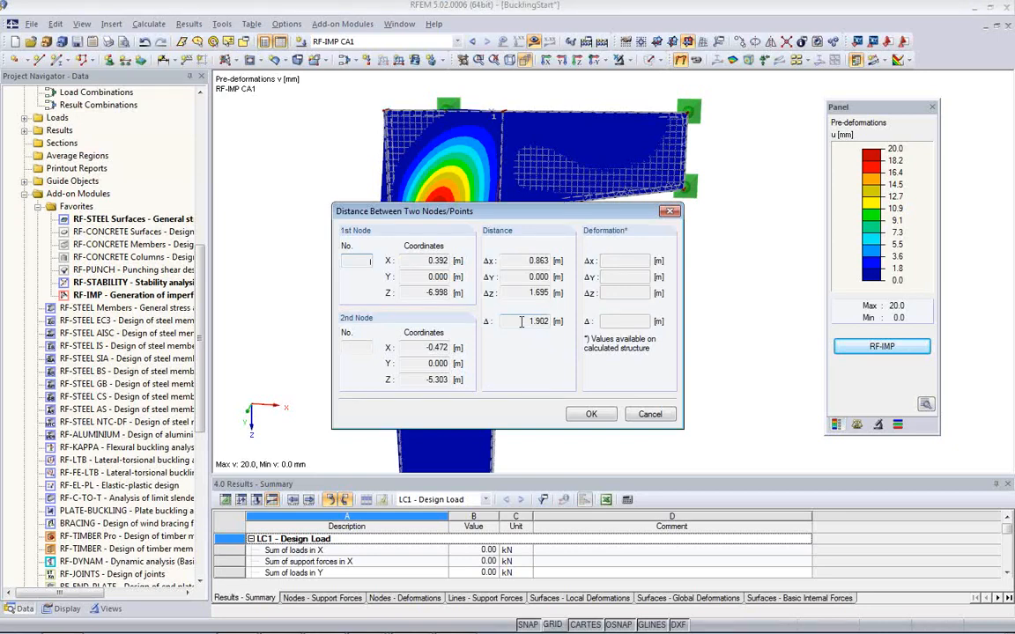
{"action": "left_click", "coordinate": [591, 414]}
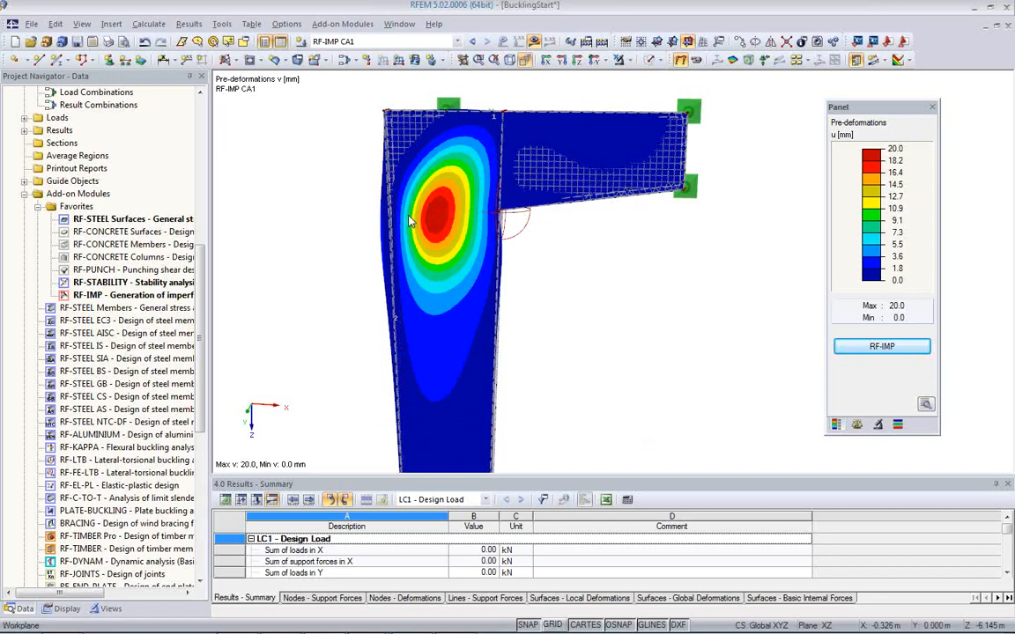
{"action": "middle_click_drag", "start_coordinate": [481, 253], "coordinate": [315, 313], "text": "ctrl"}
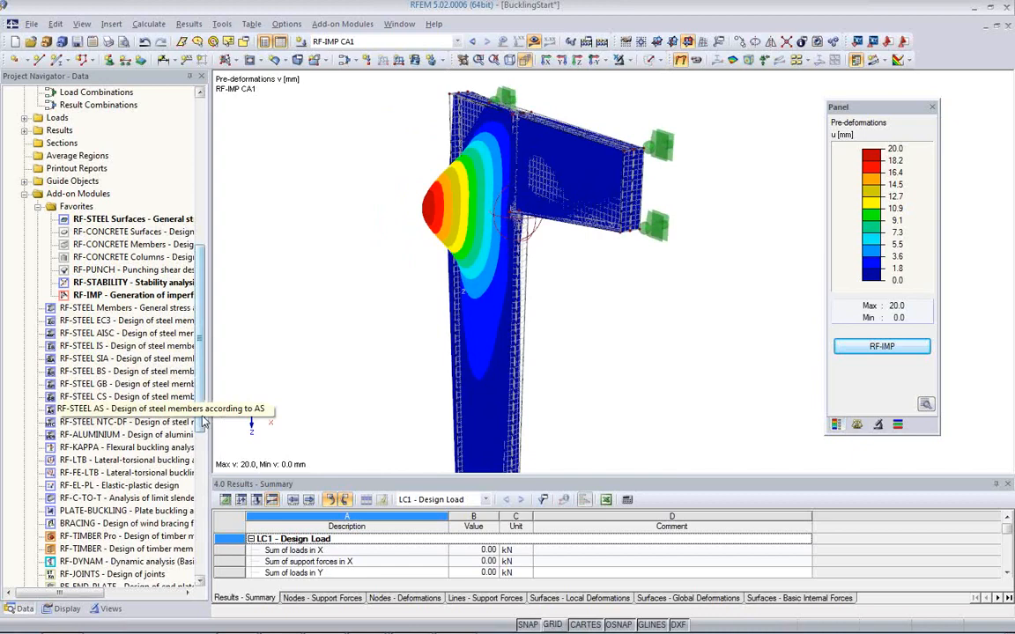
- Copy load case LC1 to load case no. 2 with the description "Design Load with Imperfection"
{"action": "scroll", "coordinate": [201, 423], "scroll_direction": "up", "scroll_amount": 6}
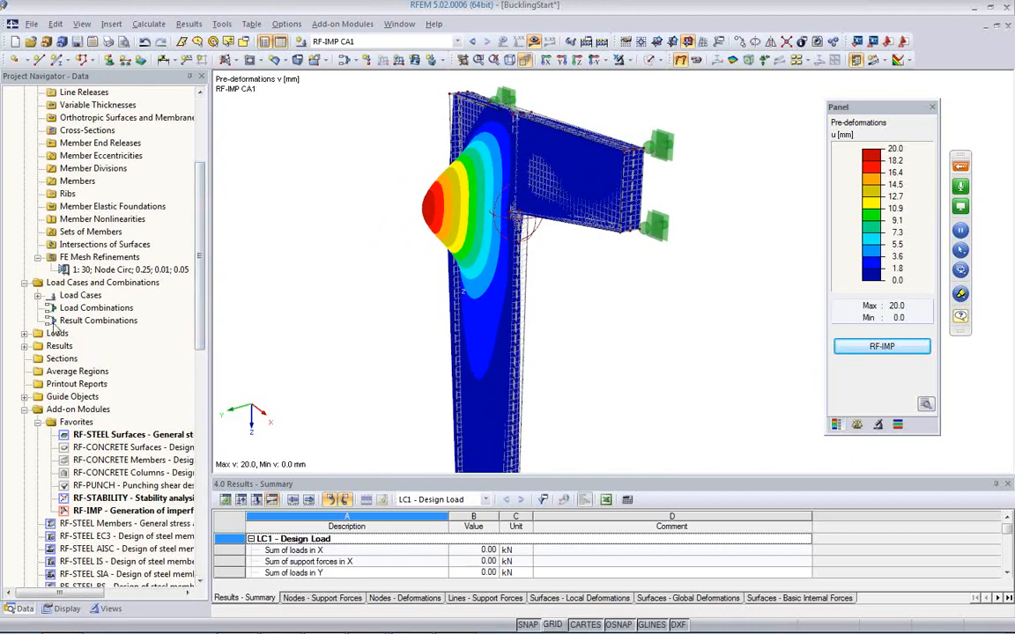
{"action": "left_click", "coordinate": [38, 295]}
{"action": "left_click", "coordinate": [80, 308]}
{"action": "right_click", "coordinate": [76, 308]}
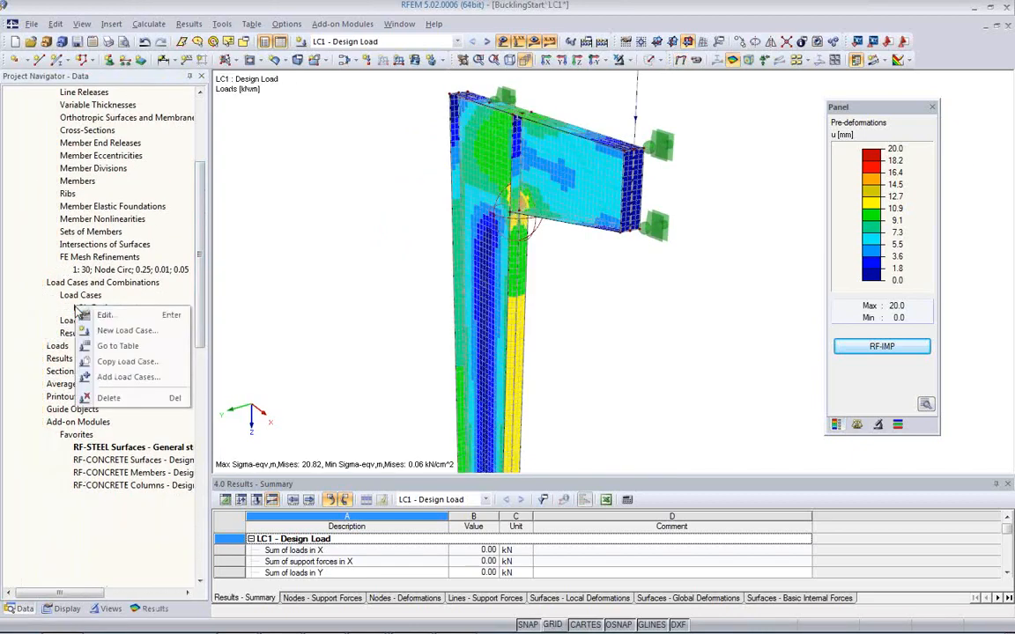
{"action": "left_click", "coordinate": [124, 361]}
{"action": "left_click", "coordinate": [496, 347]}
{"action": "type", "text": "with I"}
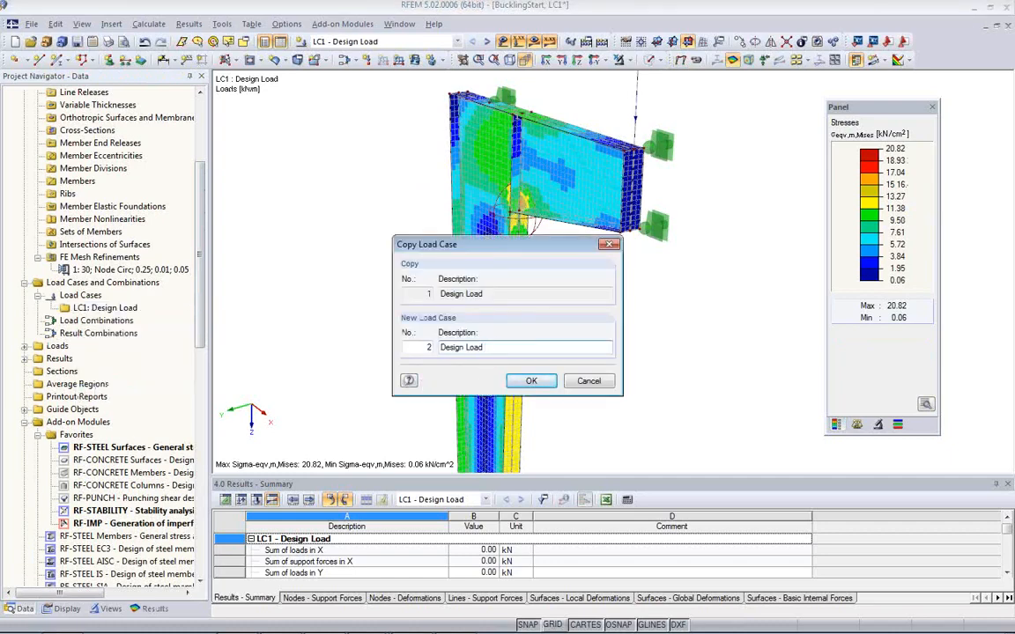
{"action": "type", "text": "mperfection"}
{"action": "left_click", "coordinate": [531, 381]}
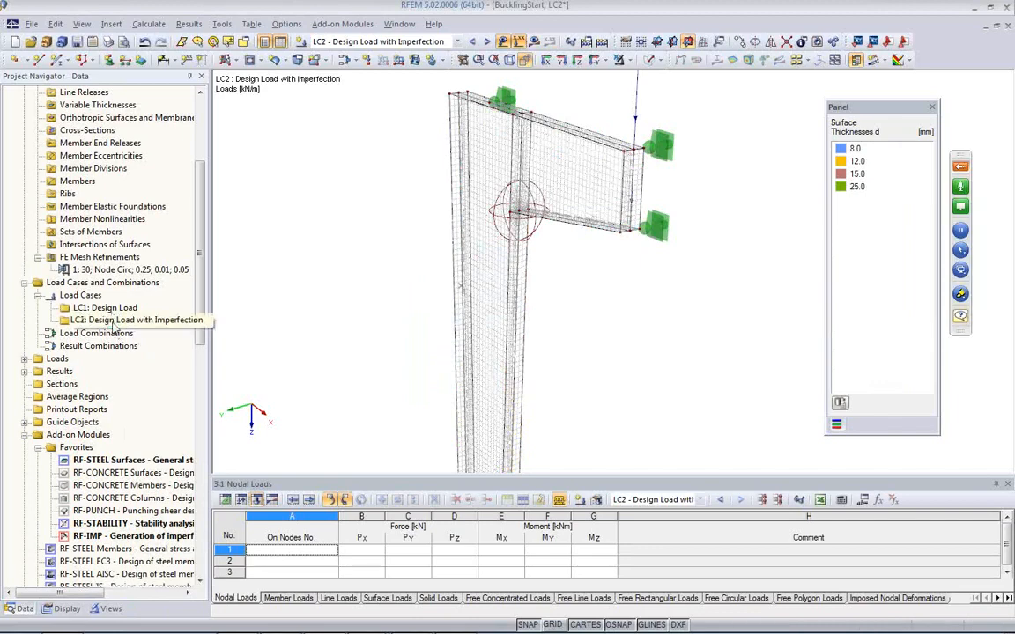
- Set the calculation method of load case LC2 to large deformation analysis
{"action": "double_click", "coordinate": [113, 323]}
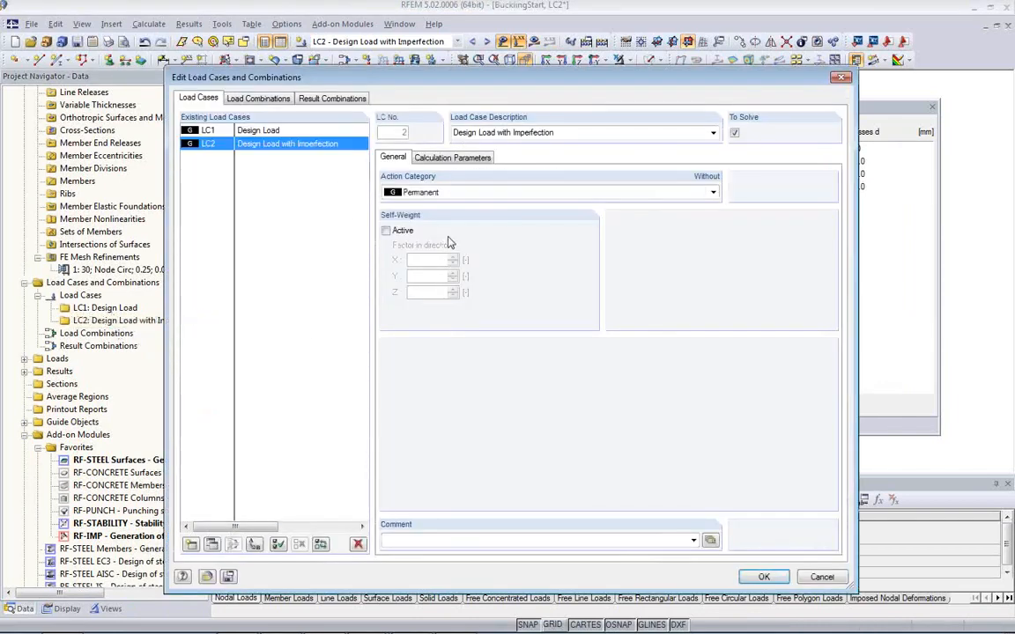
{"action": "left_click", "coordinate": [447, 159]}
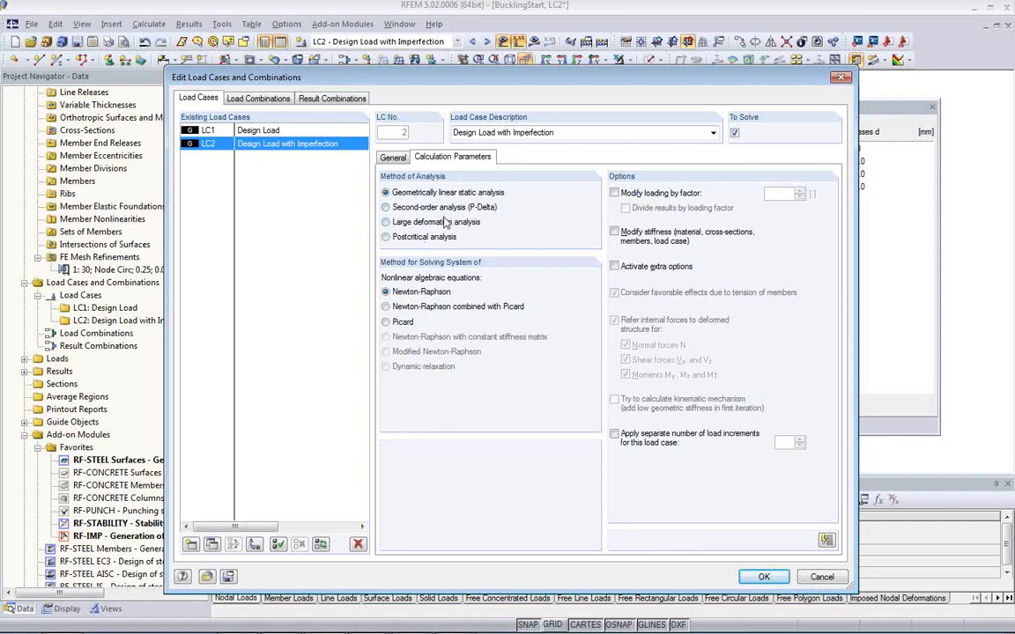
{"action": "left_click", "coordinate": [386, 223]}
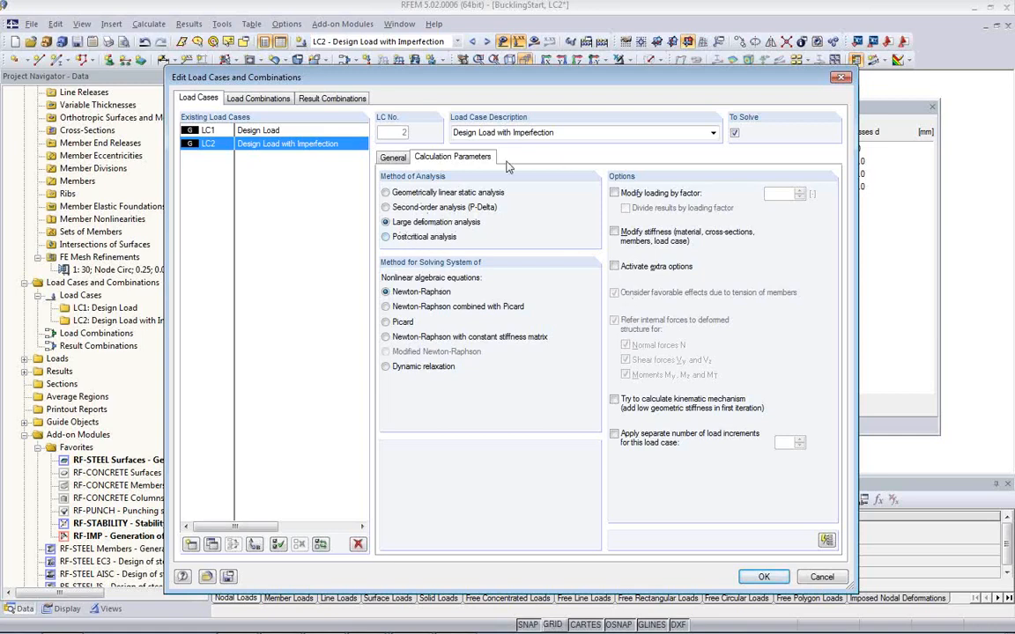
- Activate the extra options for LC2, apply the generated imperfections from RF-IMP case CA1 and accept the load case settings
{"action": "left_click", "coordinate": [615, 266]}
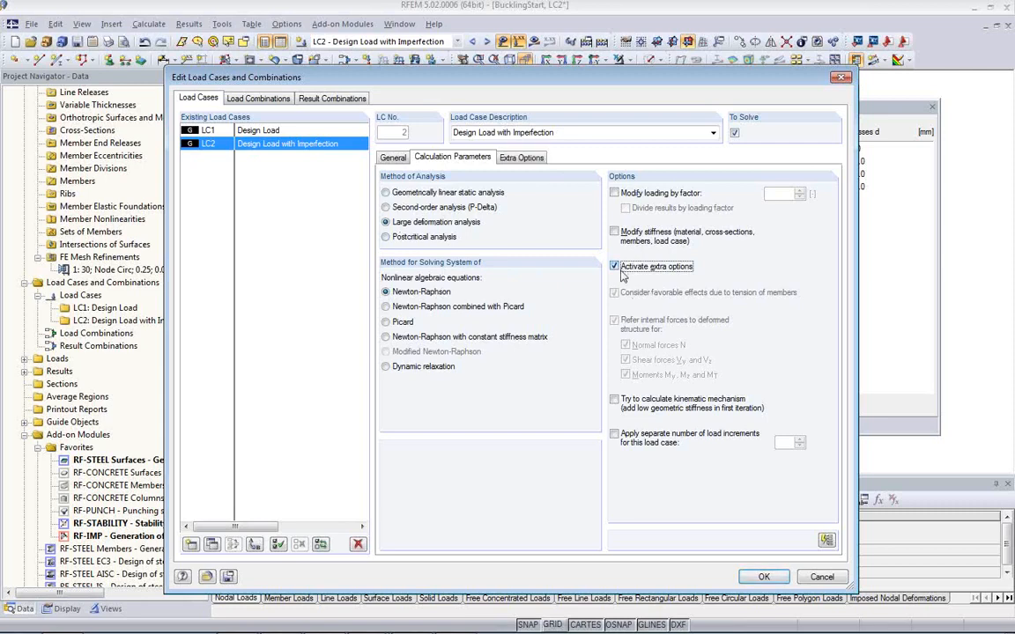
{"action": "left_click", "coordinate": [520, 158]}
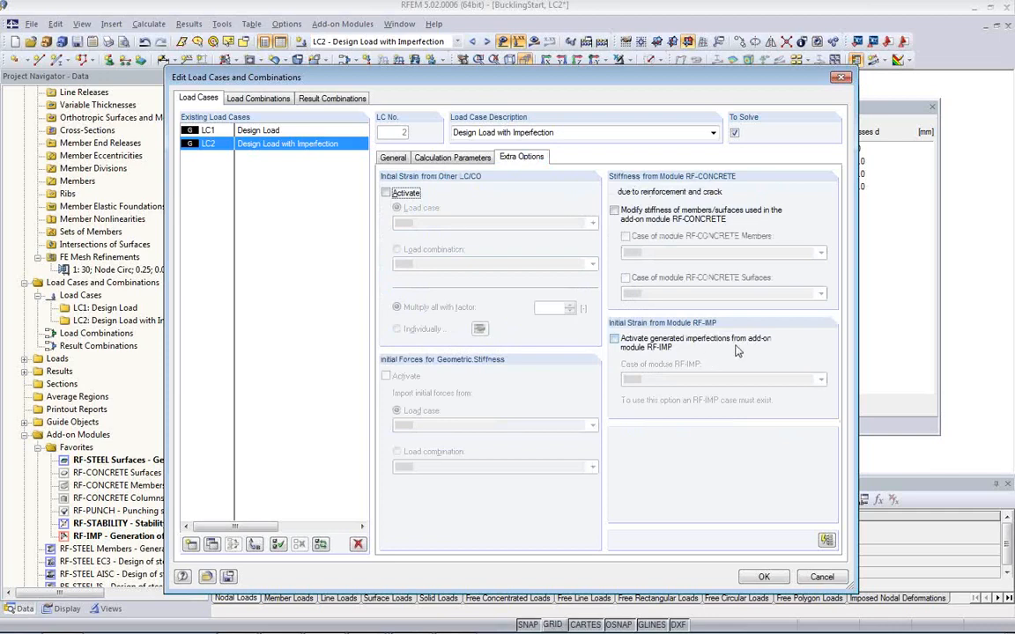
{"action": "left_click", "coordinate": [614, 339]}
{"action": "left_click", "coordinate": [667, 380]}
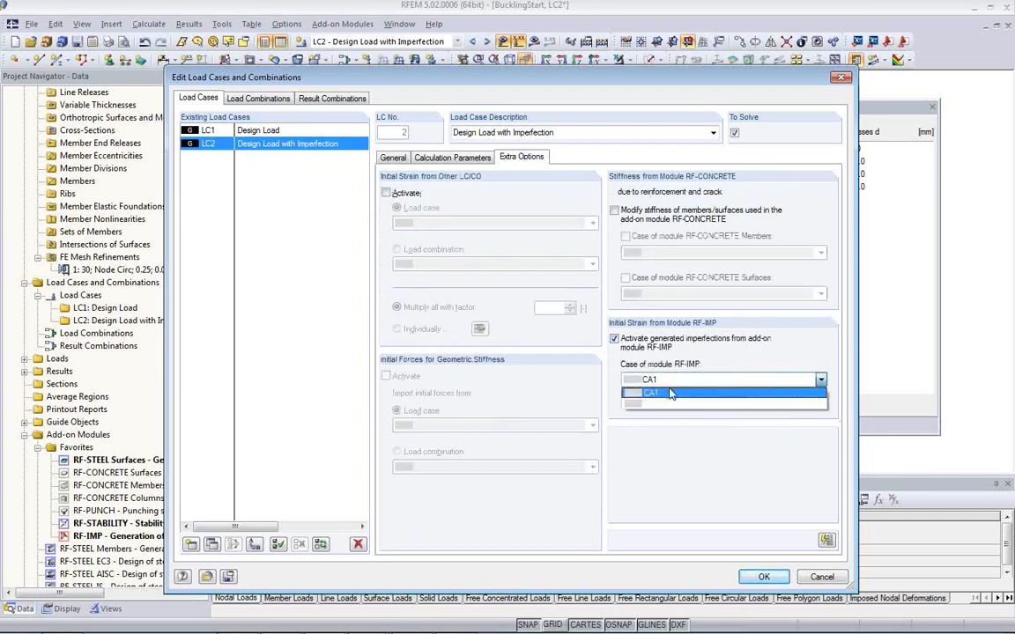
{"action": "left_click", "coordinate": [669, 394]}
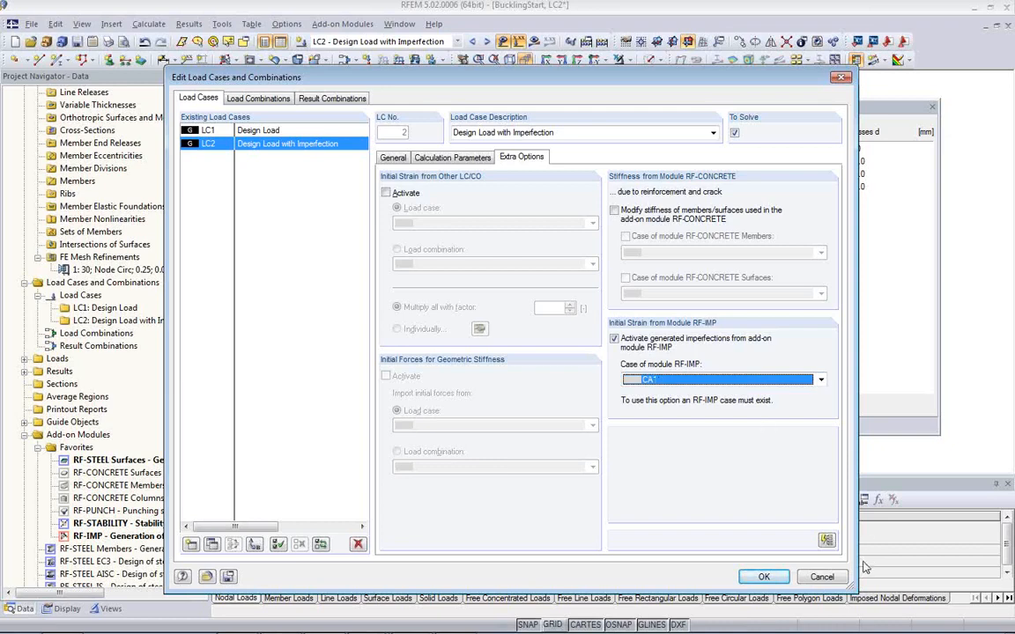
{"action": "left_click", "coordinate": [766, 577]}
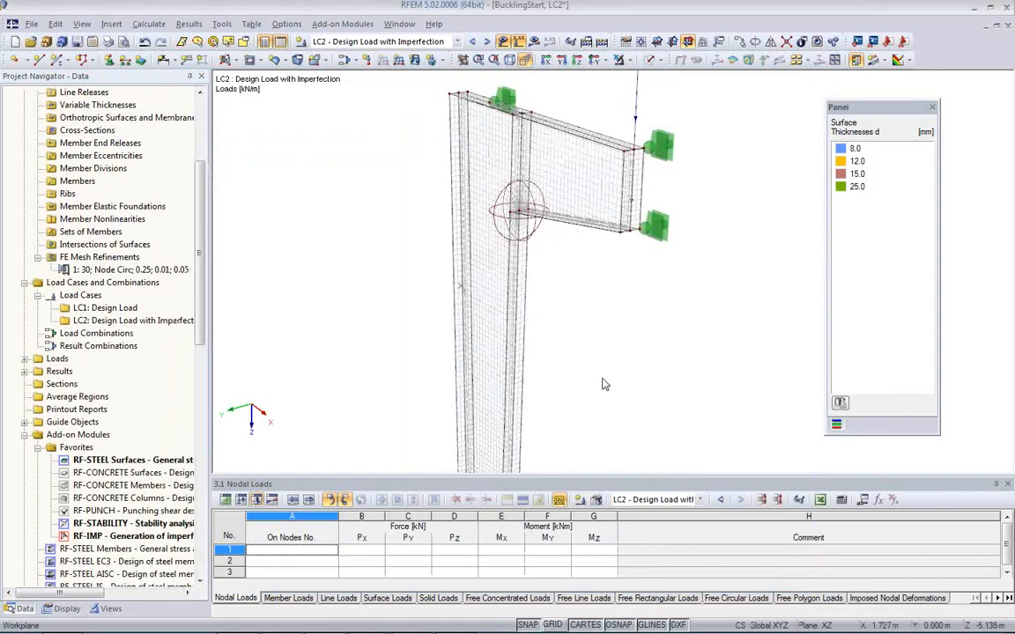
- Calculate load case LC2 and show its results on the frame model
{"action": "middle_click_drag", "start_coordinate": [583, 363], "coordinate": [468, 299]}
{"action": "scroll", "coordinate": [456, 356], "scroll_direction": "down", "scroll_amount": 4}
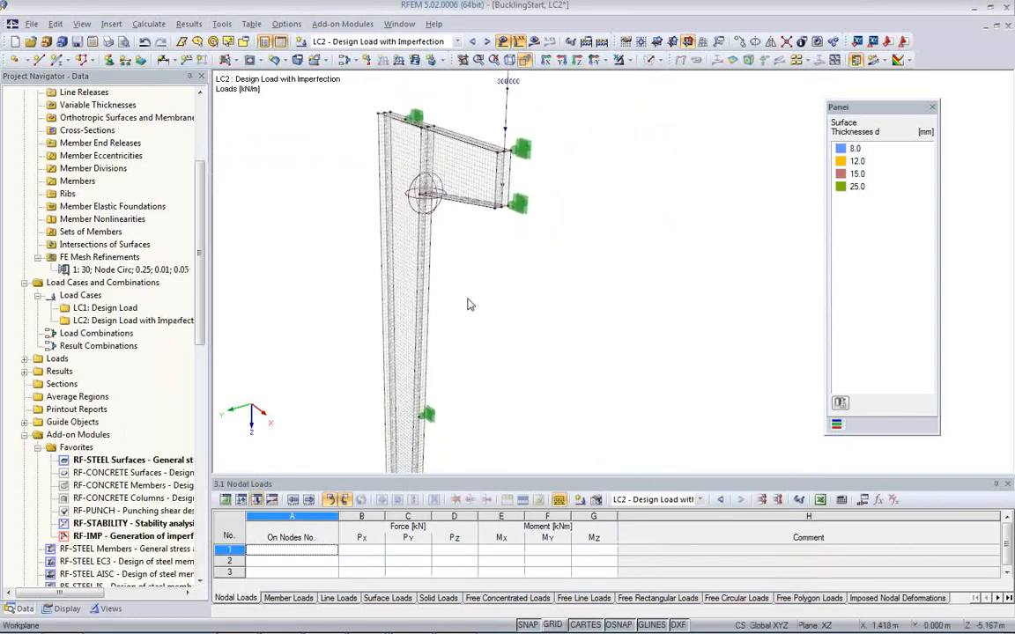
{"action": "left_click", "coordinate": [534, 44]}
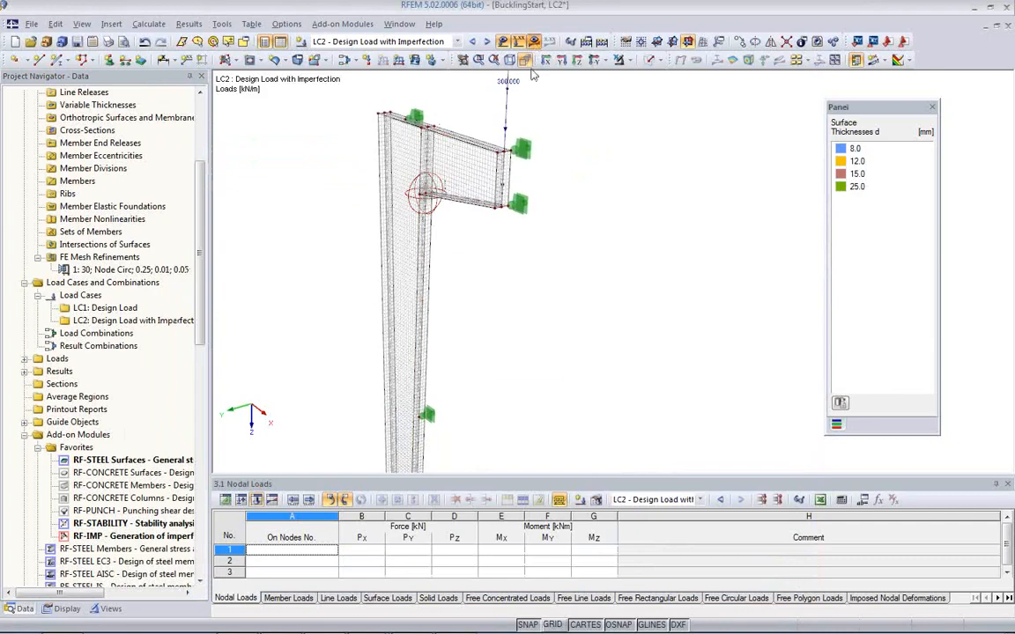
{"action": "left_click", "coordinate": [482, 353]}
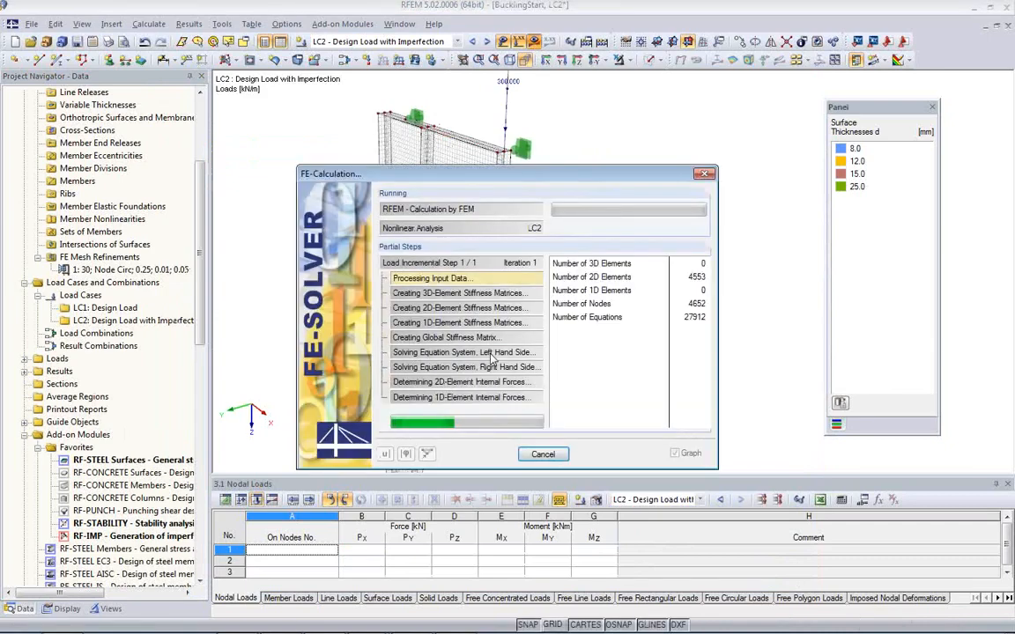
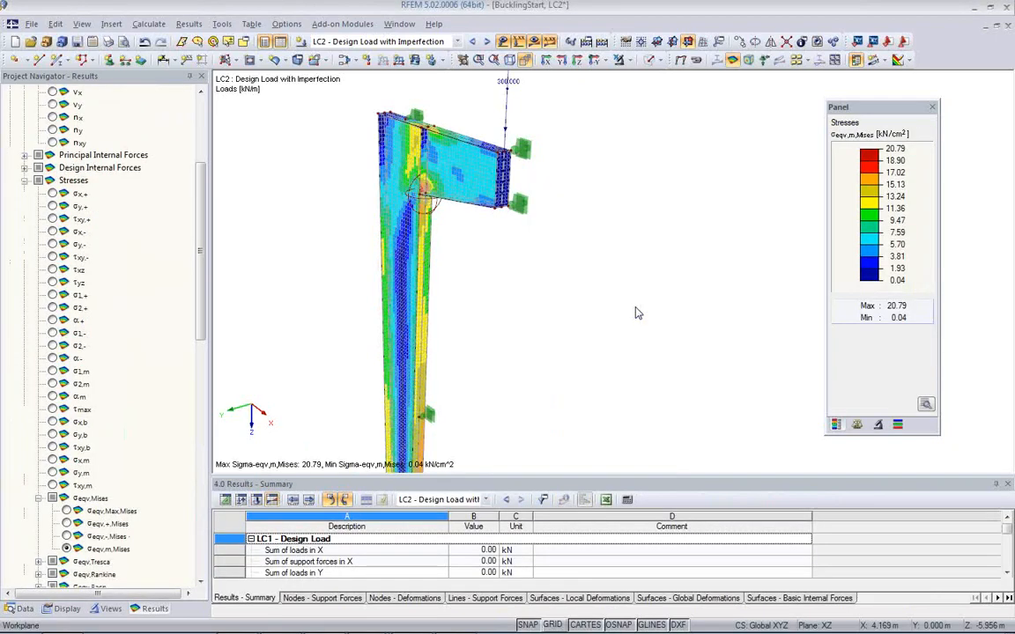
- Examine the von Mises membrane stresses of LC2 around the frame corner and column web
{"action": "middle_click_drag", "start_coordinate": [460, 253], "coordinate": [634, 208]}
{"action": "scroll", "coordinate": [409, 239], "scroll_direction": "up", "scroll_amount": 1}
{"action": "middle_click_drag", "start_coordinate": [412, 234], "coordinate": [536, 251]}
{"action": "scroll", "coordinate": [537, 254], "scroll_direction": "up", "scroll_amount": 5}
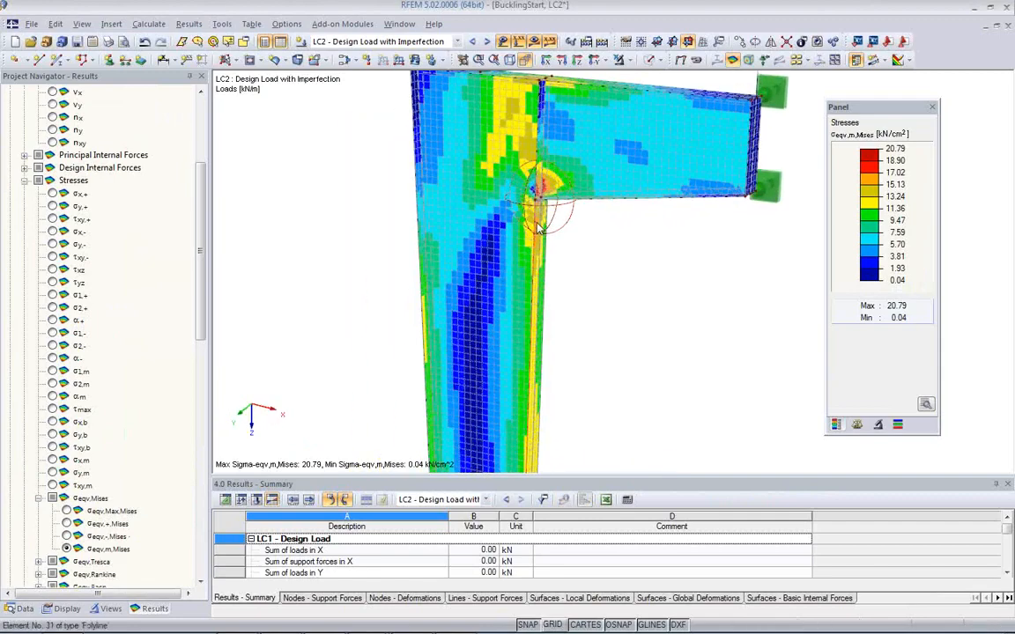
{"action": "middle_click_drag", "start_coordinate": [595, 240], "coordinate": [404, 324], "text": "ctrl"}
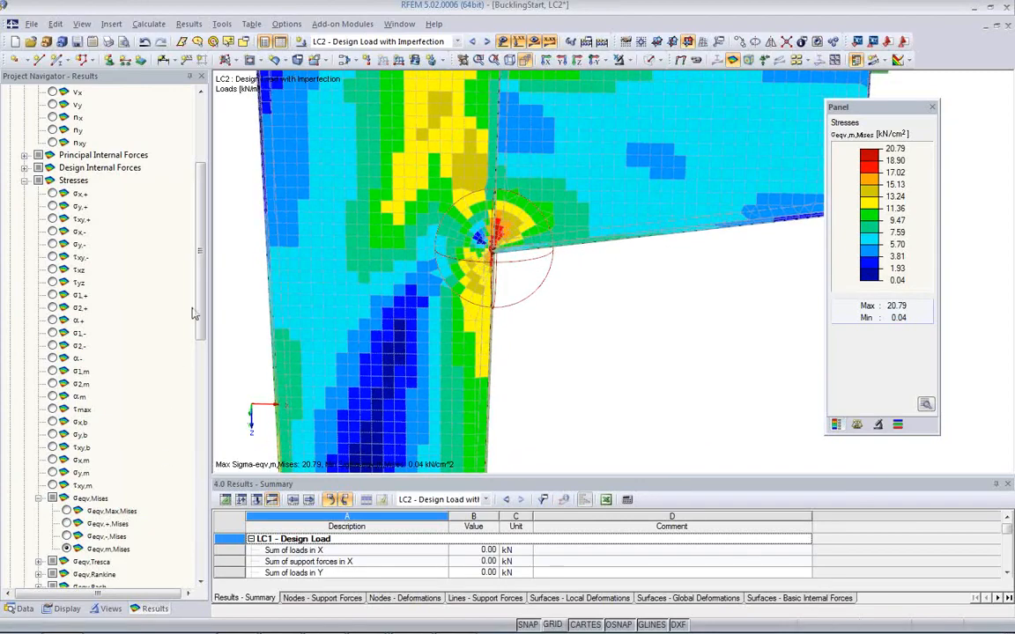
- Display the maximum von Mises equivalent stresses (σeqv,Max,Mises) and examine them in the column web and frame corner
{"action": "left_click", "coordinate": [67, 511]}
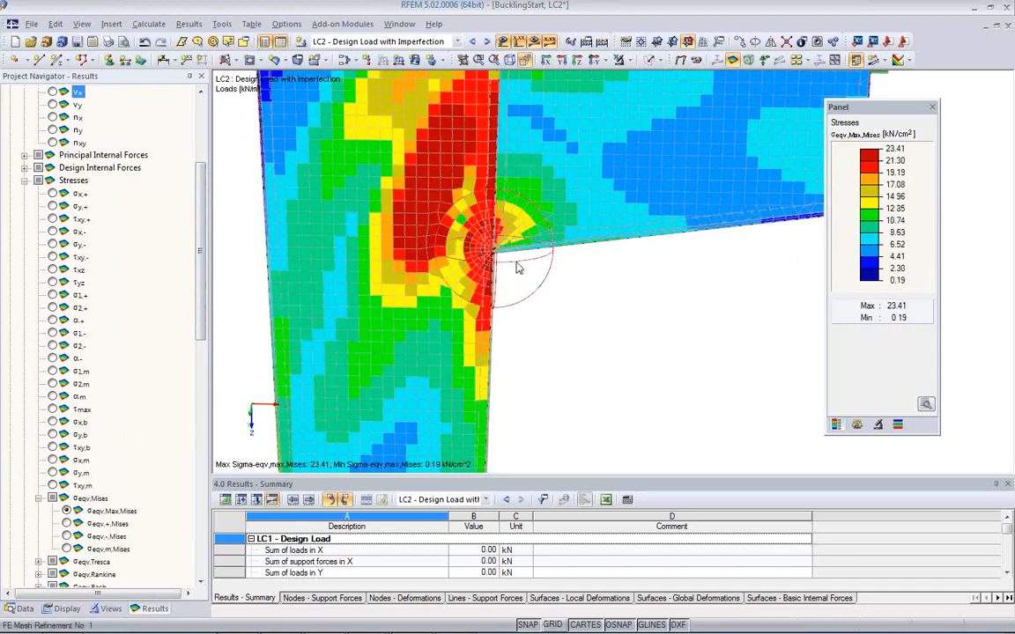
{"action": "middle_click_drag", "start_coordinate": [518, 267], "coordinate": [286, 308], "text": "ctrl"}
{"action": "middle_click_drag", "start_coordinate": [451, 319], "coordinate": [432, 399]}
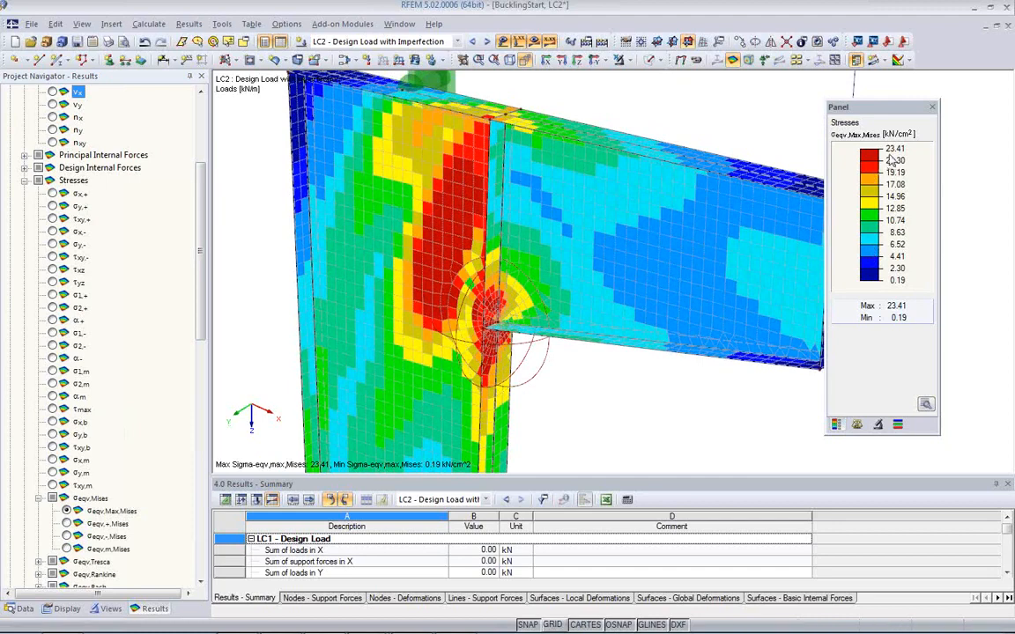
{"action": "scroll", "coordinate": [477, 337], "scroll_direction": "up", "scroll_amount": 1}
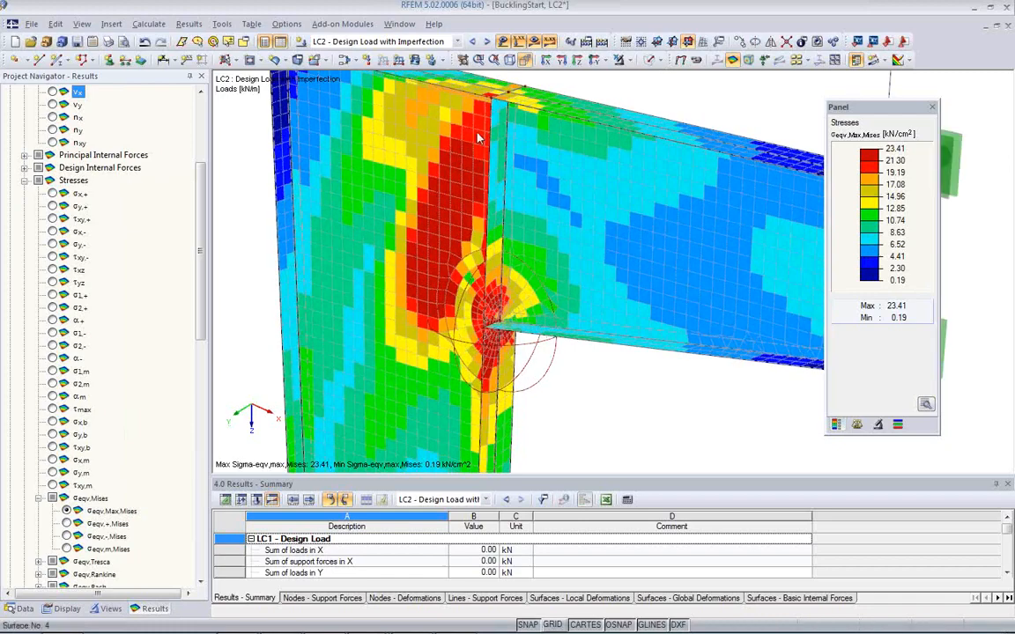
{"action": "middle_click_drag", "start_coordinate": [487, 341], "coordinate": [447, 232], "text": "ctrl"}
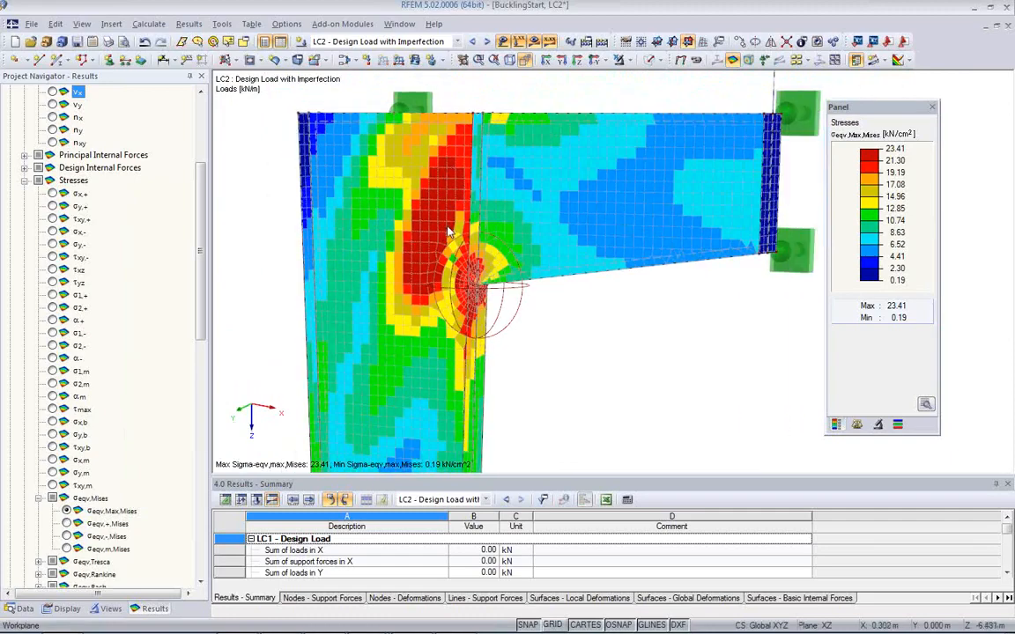
{"action": "middle_click_drag", "start_coordinate": [457, 307], "coordinate": [656, 363], "text": "ctrl"}
- Display the Design Ratio criterion on the surfaces for LC2
{"action": "scroll", "coordinate": [158, 476], "scroll_direction": "down", "scroll_amount": 10}
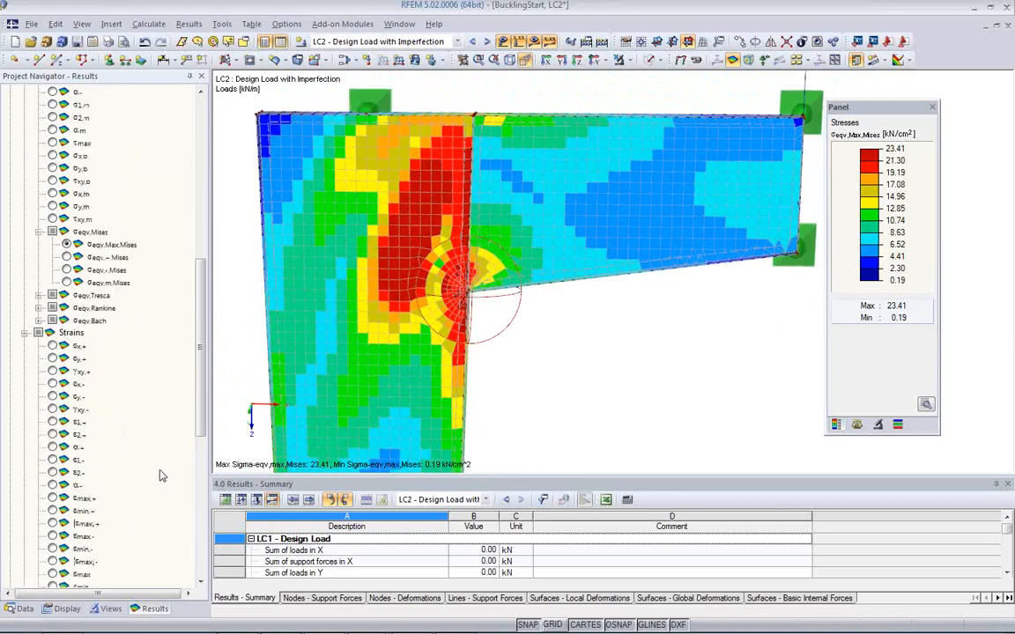
{"action": "scroll", "coordinate": [160, 471], "scroll_direction": "down", "scroll_amount": 3}
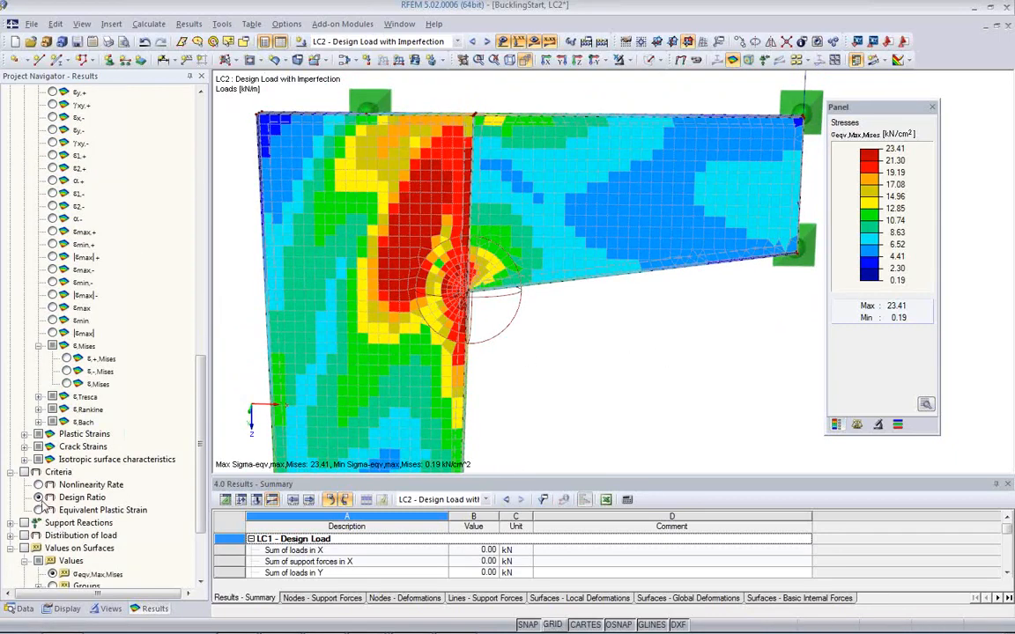
{"action": "left_click", "coordinate": [39, 497]}
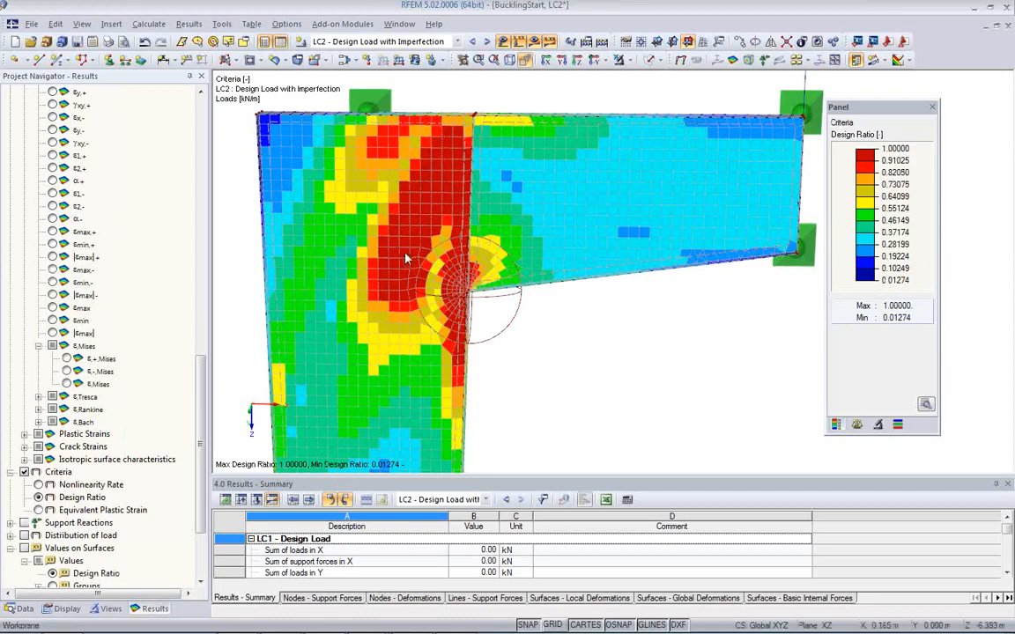
- Examine the Nonlinearity Rate criterion around the frame corner and display the equivalent von Mises strains (ε,Mises)
{"action": "left_click", "coordinate": [38, 486]}
{"action": "middle_click_drag", "start_coordinate": [494, 321], "coordinate": [554, 312], "text": "ctrl"}
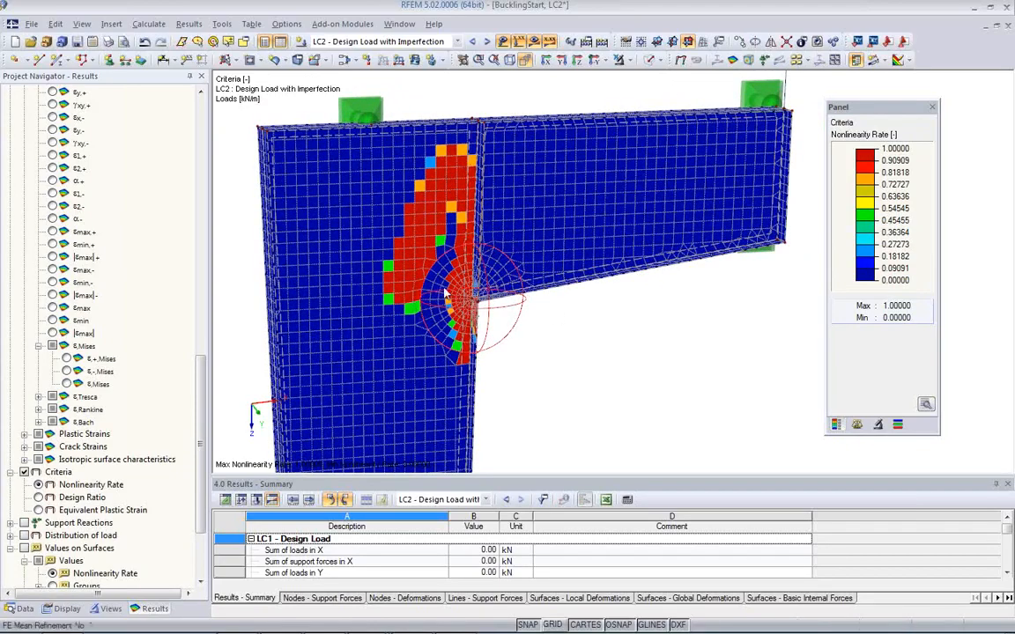
{"action": "middle_click_drag", "start_coordinate": [557, 322], "coordinate": [246, 301], "text": "ctrl"}
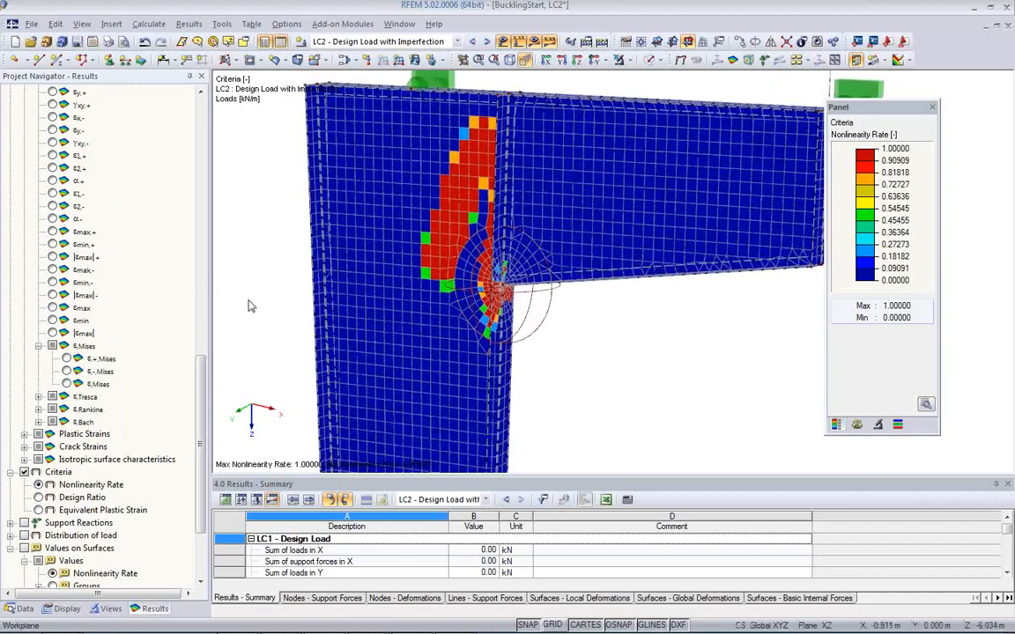
{"action": "left_click", "coordinate": [67, 384]}
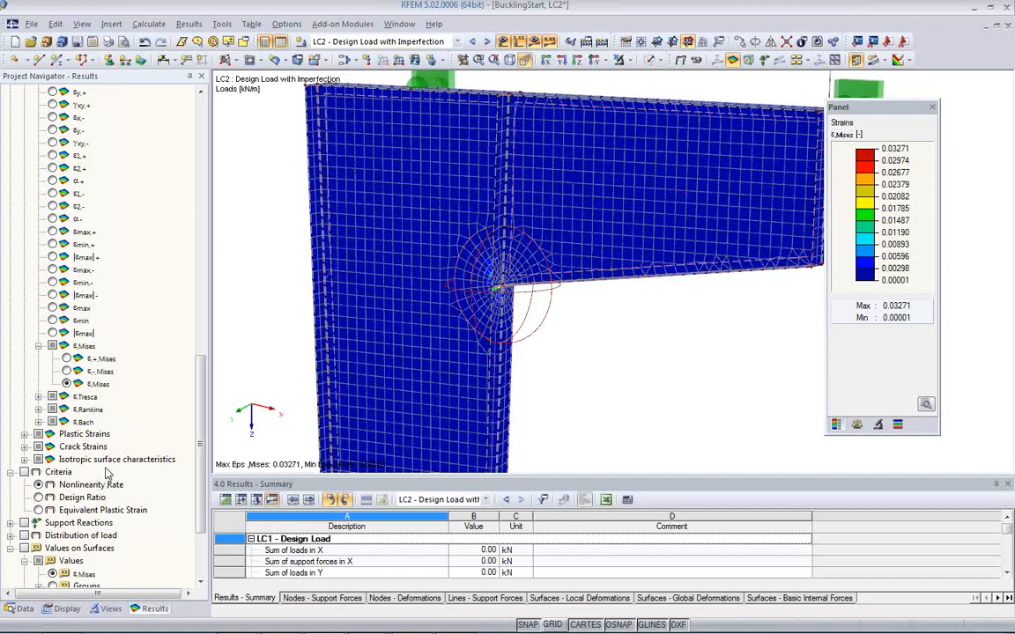
- Display the Design Ratio criterion for LC2 and examine its distribution over the column web and around the frame corner
{"action": "left_click", "coordinate": [39, 498]}
{"action": "middle_click_drag", "start_coordinate": [469, 319], "coordinate": [537, 392], "text": "ctrl"}
{"action": "scroll", "coordinate": [558, 363], "scroll_direction": "down", "scroll_amount": 1}
{"action": "middle_click_drag", "start_coordinate": [652, 334], "coordinate": [588, 416], "text": "ctrl"}
{"action": "scroll", "coordinate": [528, 315], "scroll_direction": "up", "scroll_amount": 3}
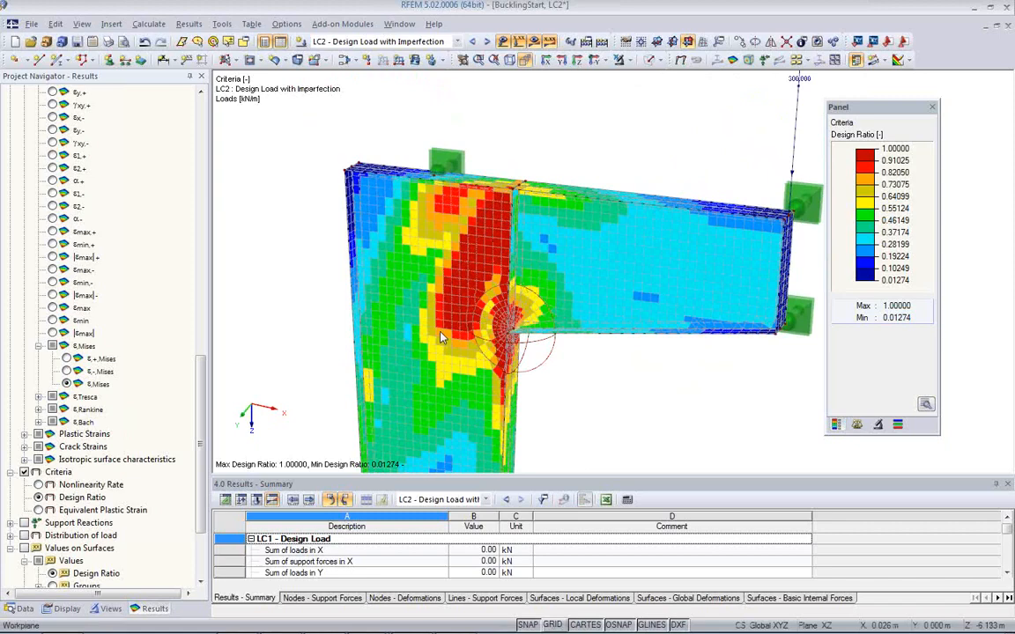
{"action": "middle_click_drag", "start_coordinate": [622, 347], "coordinate": [357, 281], "text": "ctrl"}
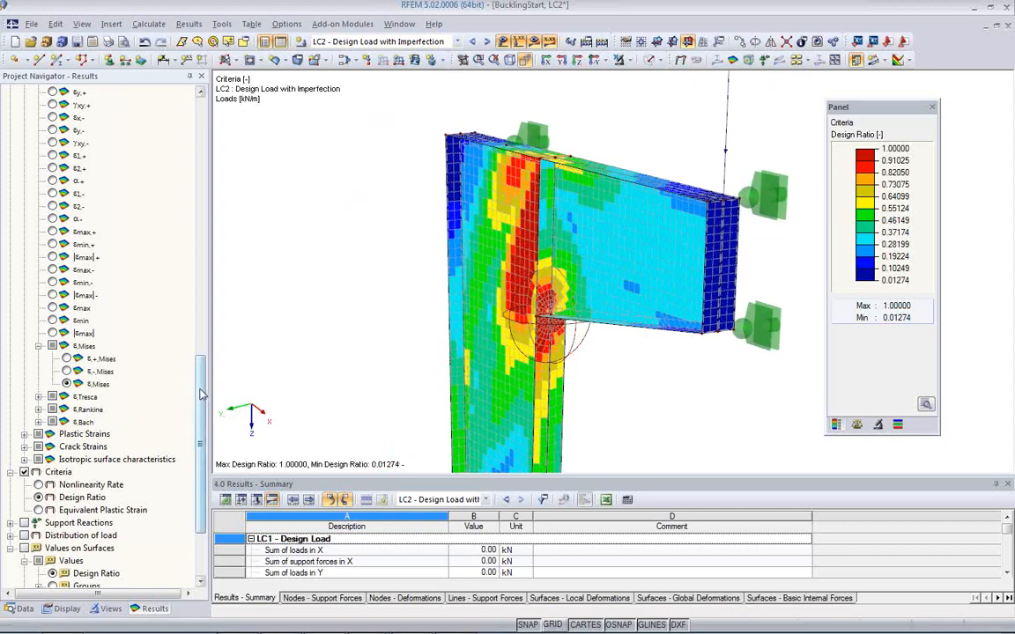
- Display the global deformation uY for LC2 and examine the out-of-plane bulge of the column web
{"action": "left_click_drag", "start_coordinate": [201, 394], "coordinate": [201, 137]}
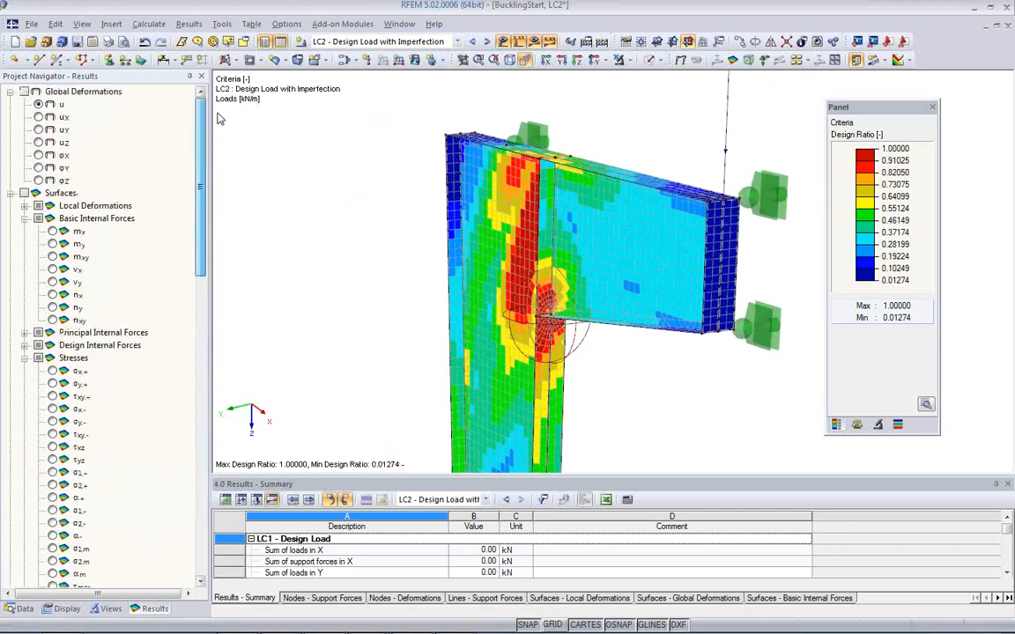
{"action": "left_click", "coordinate": [39, 129]}
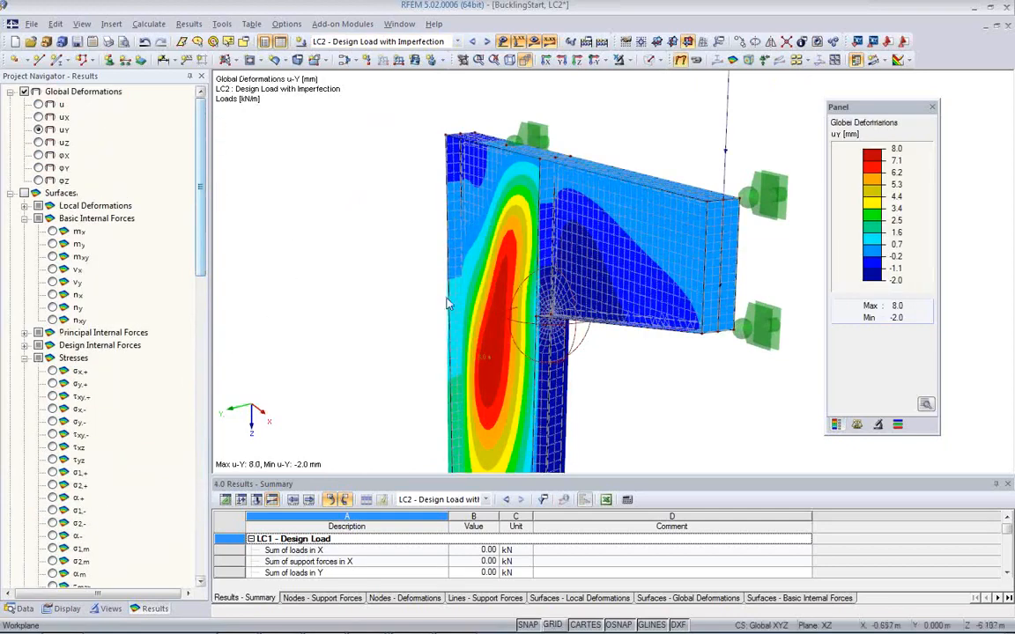
{"action": "middle_click_drag", "start_coordinate": [636, 290], "coordinate": [626, 341], "text": "ctrl"}
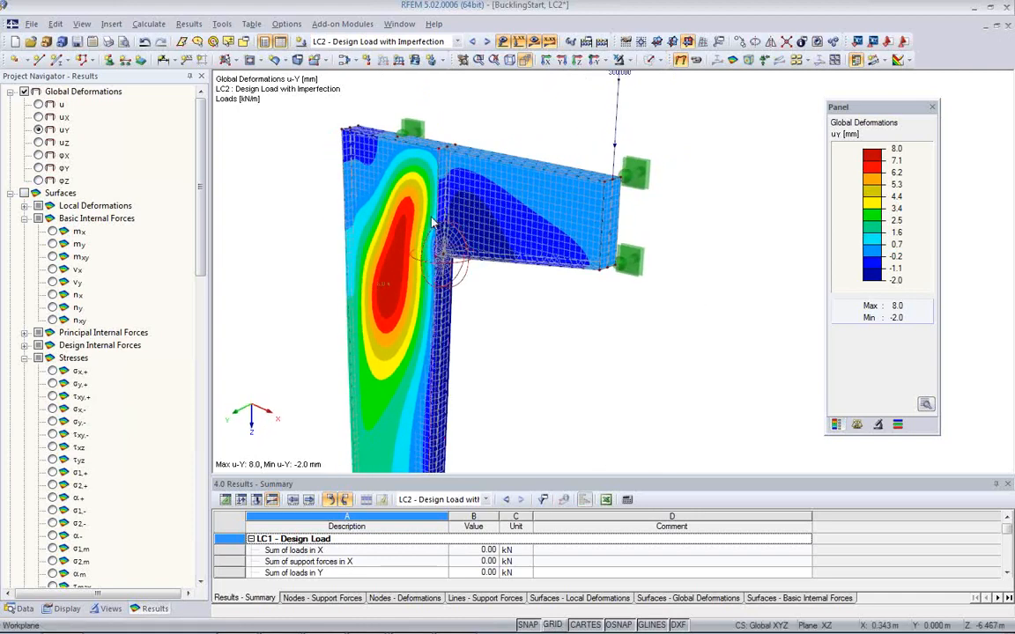
{"action": "middle_click_drag", "start_coordinate": [484, 260], "coordinate": [385, 215], "text": "ctrl"}
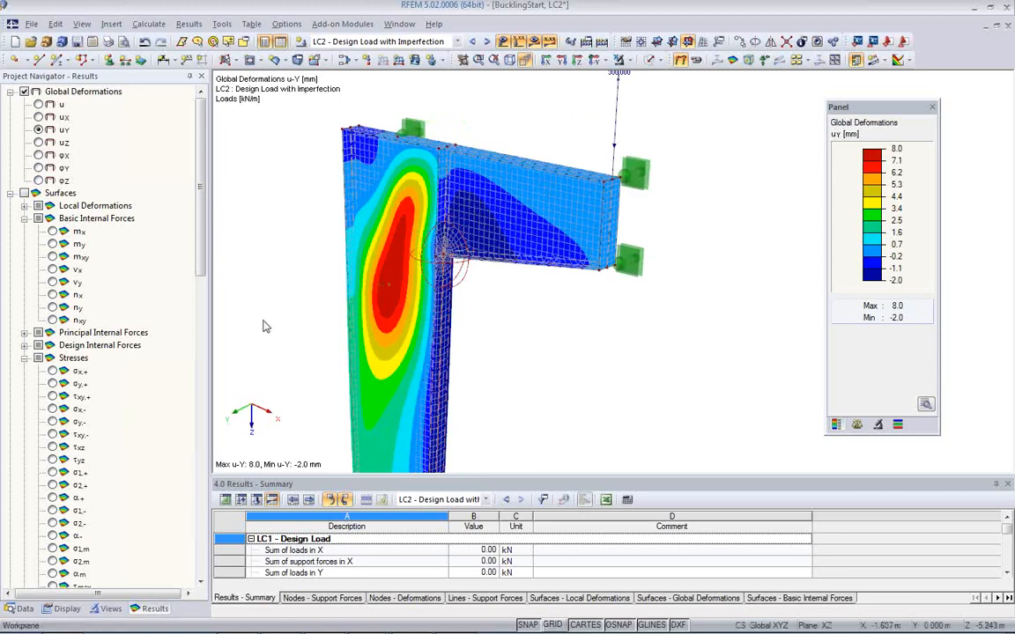
{"action": "scroll", "coordinate": [340, 326], "scroll_direction": "down", "scroll_amount": 2}
{"action": "mouse_move", "coordinate": [448, 342]}
{"action": "middle_mouse_down"}
{"action": "mouse_move", "coordinate": [461, 281]}
{"action": "mouse_move", "coordinate": [262, 265]}
{"action": "mouse_move", "coordinate": [445, 275]}
{"action": "mouse_move", "coordinate": [446, 333]}
{"action": "middle_mouse_up"}
{"action": "scroll", "coordinate": [461, 282], "scroll_direction": "down", "scroll_amount": 2}
{"action": "scroll", "coordinate": [446, 333], "scroll_direction": "up", "scroll_amount": 2}
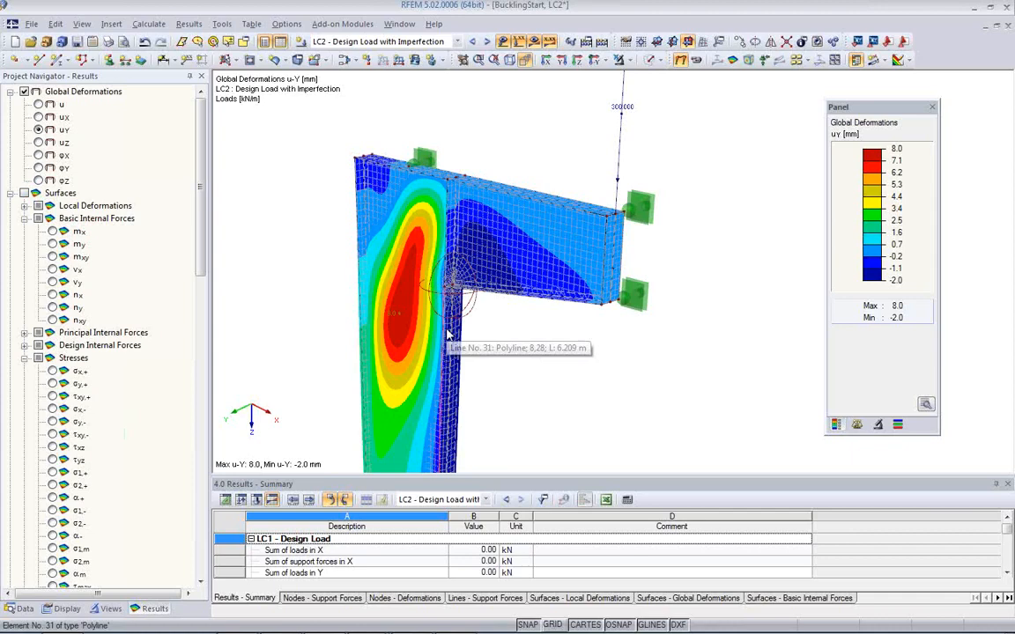
{"action": "middle_click_drag", "start_coordinate": [485, 371], "coordinate": [513, 325]}
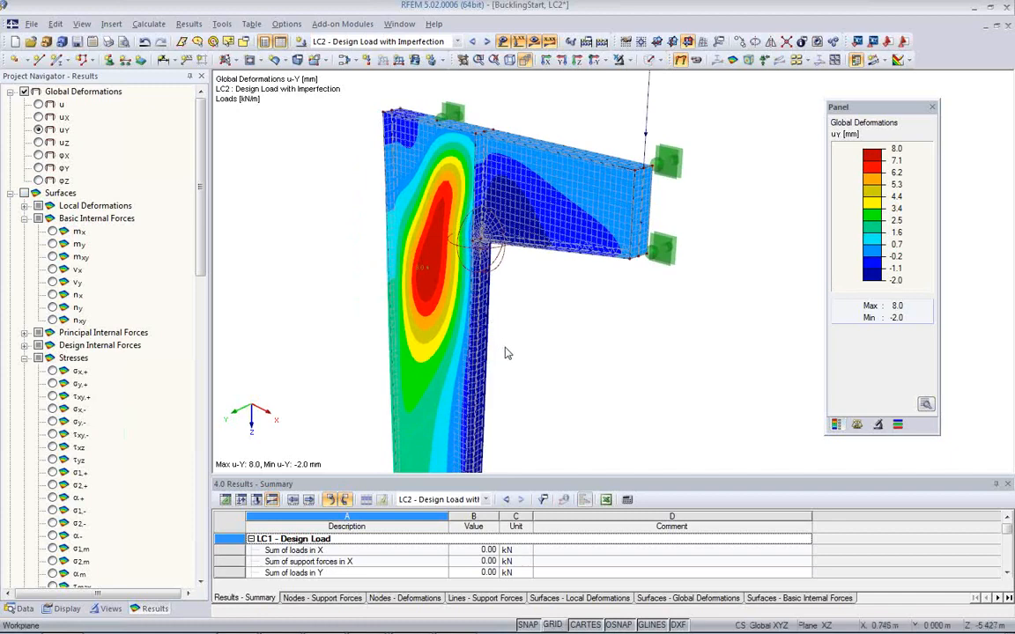
{"action": "scroll", "coordinate": [506, 353], "scroll_direction": "down", "scroll_amount": 2}
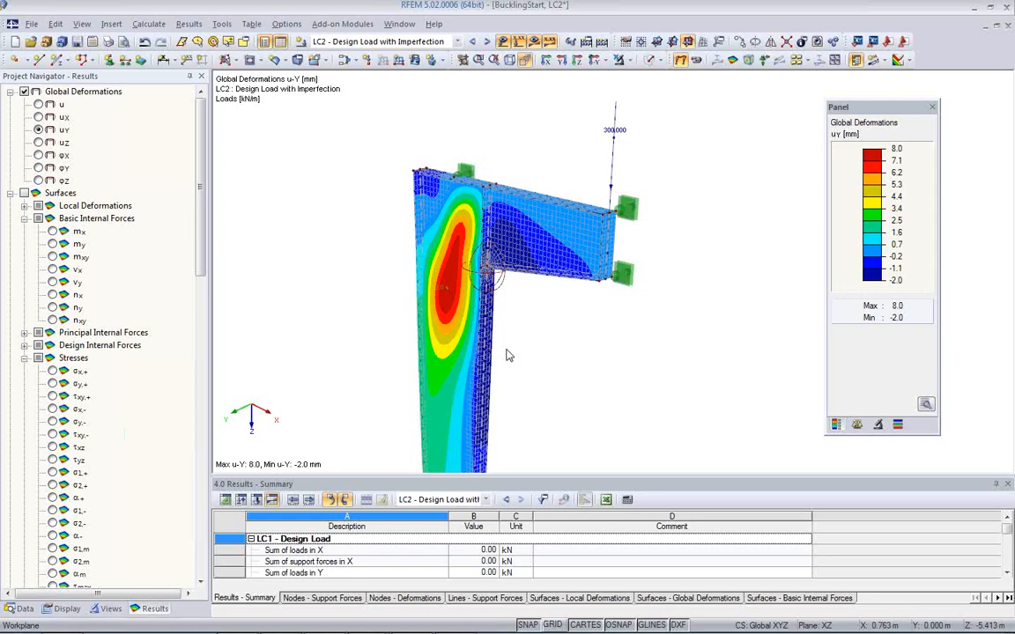
{"action": "mouse_move", "coordinate": [575, 356]}
{"action": "middle_mouse_down", "text": "ctrl"}
{"action": "mouse_move", "coordinate": [525, 348]}
{"action": "mouse_move", "coordinate": [577, 357]}
{"action": "mouse_move", "coordinate": [568, 350]}
{"action": "middle_mouse_up", "text": "ctrl"}
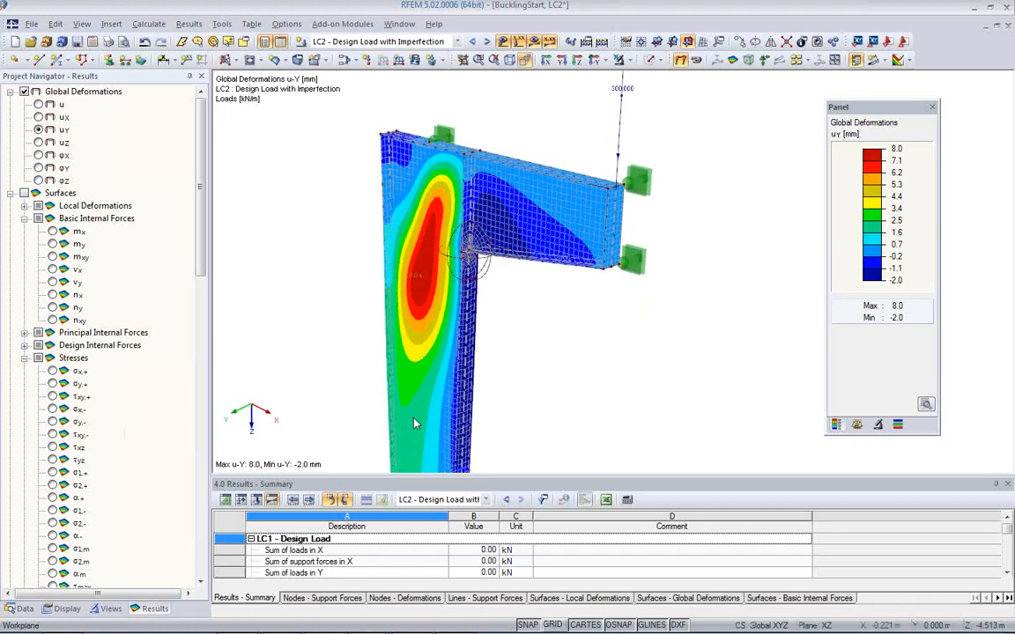
{"action": "key", "text": "alt+Tab"}
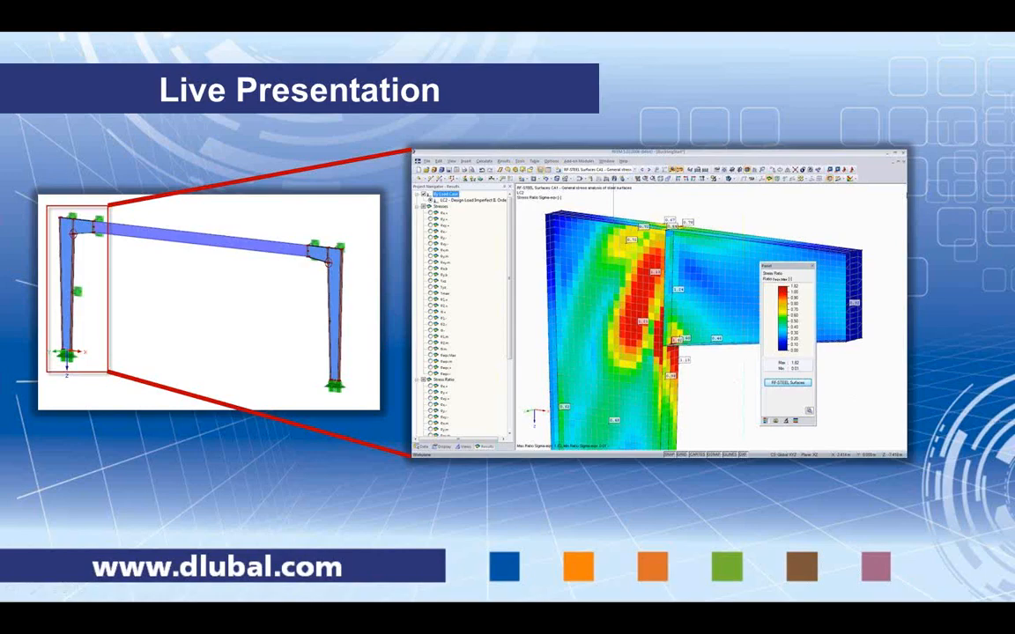
{"action": "key", "text": "Right"}
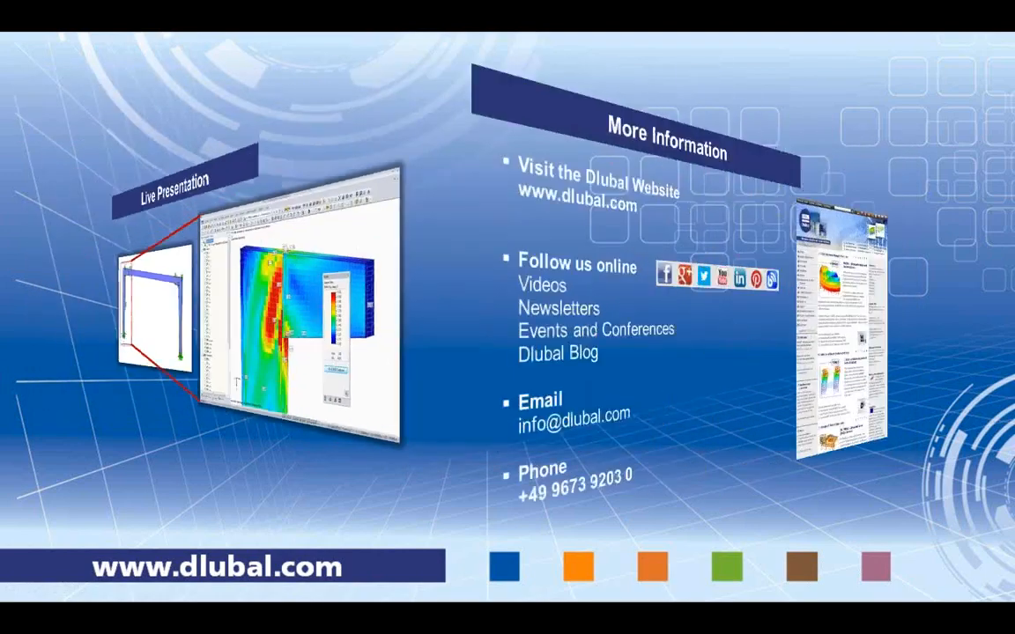
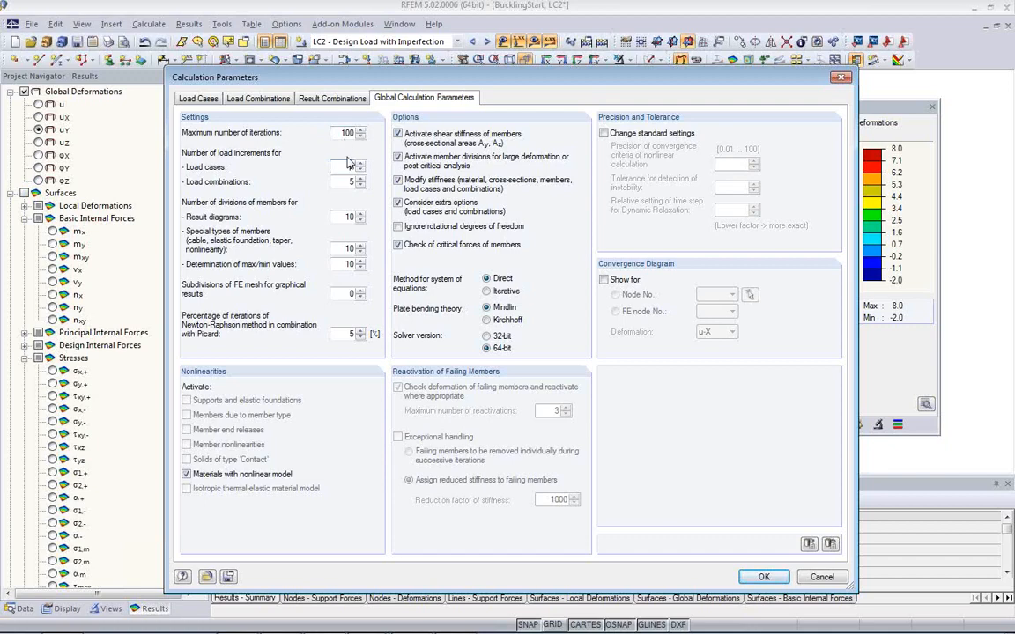
- Set the number of load increments for load cases to 3 in the global calculation parameters
{"action": "type", "text": "3"}
{"action": "key", "text": "Return"}
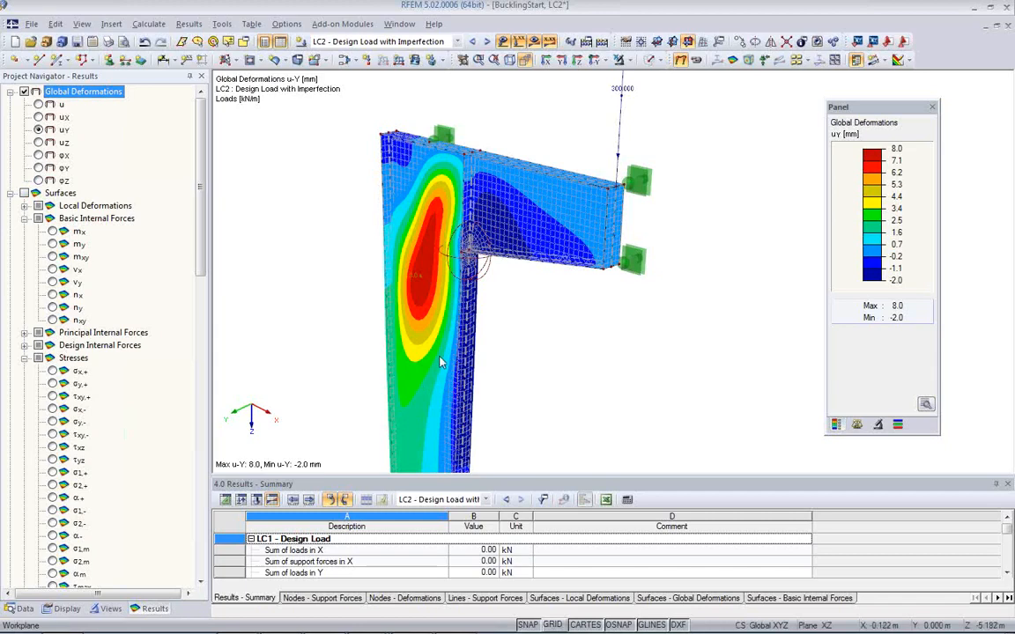
- Review the material models available for the Steel S 235 in the materials table without changing the assigned model
{"action": "left_click", "coordinate": [223, 502]}
{"action": "left_click", "coordinate": [938, 551]}
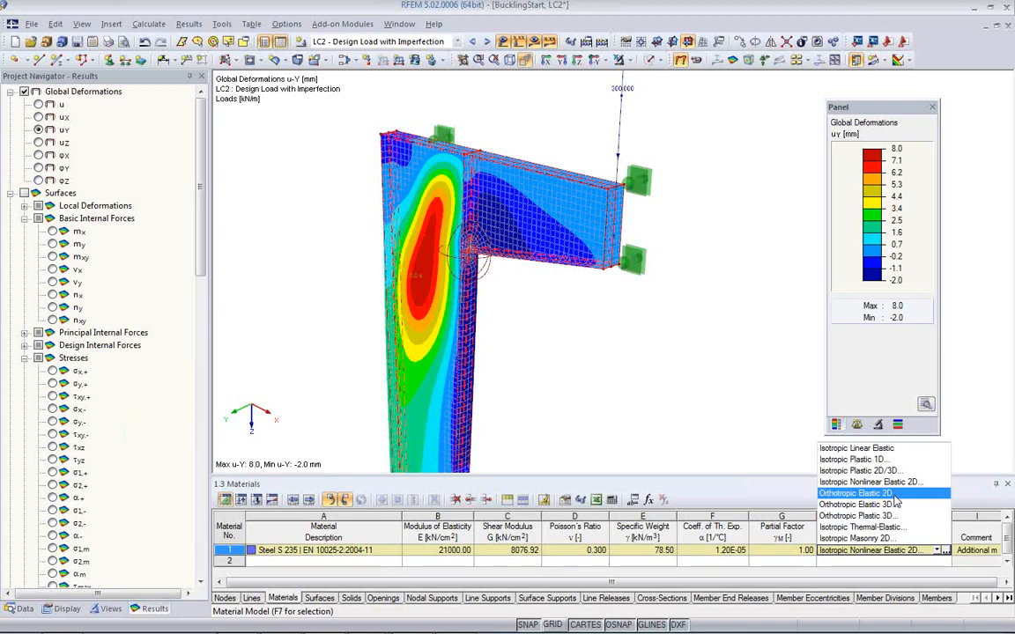
{"action": "left_click", "coordinate": [569, 357]}
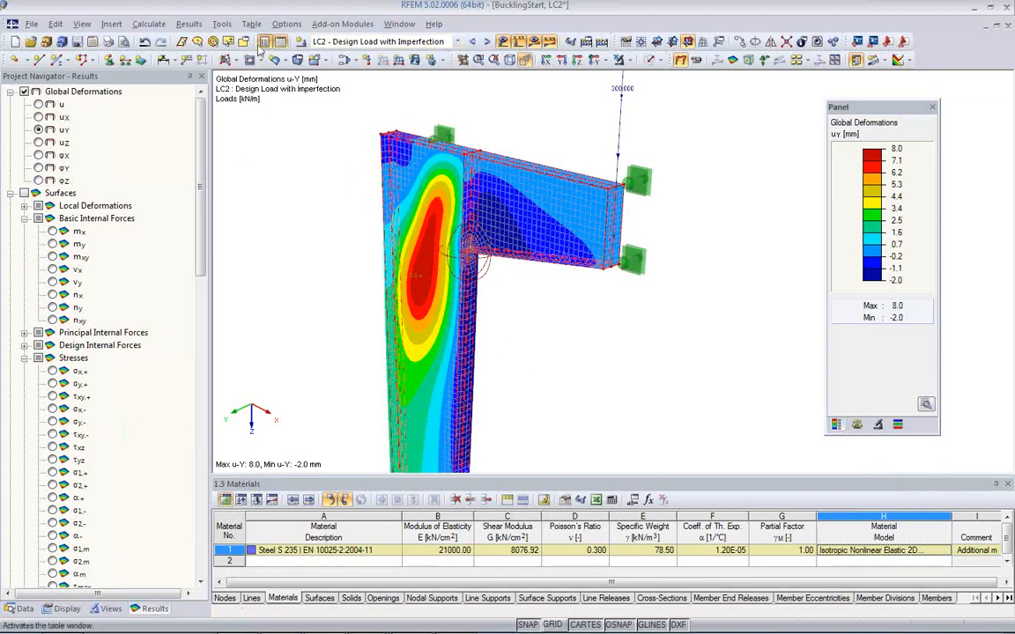
- Review the global calculation parameters, including the load increments and nonlinearities, and close them without changes
{"action": "left_click", "coordinate": [148, 24]}
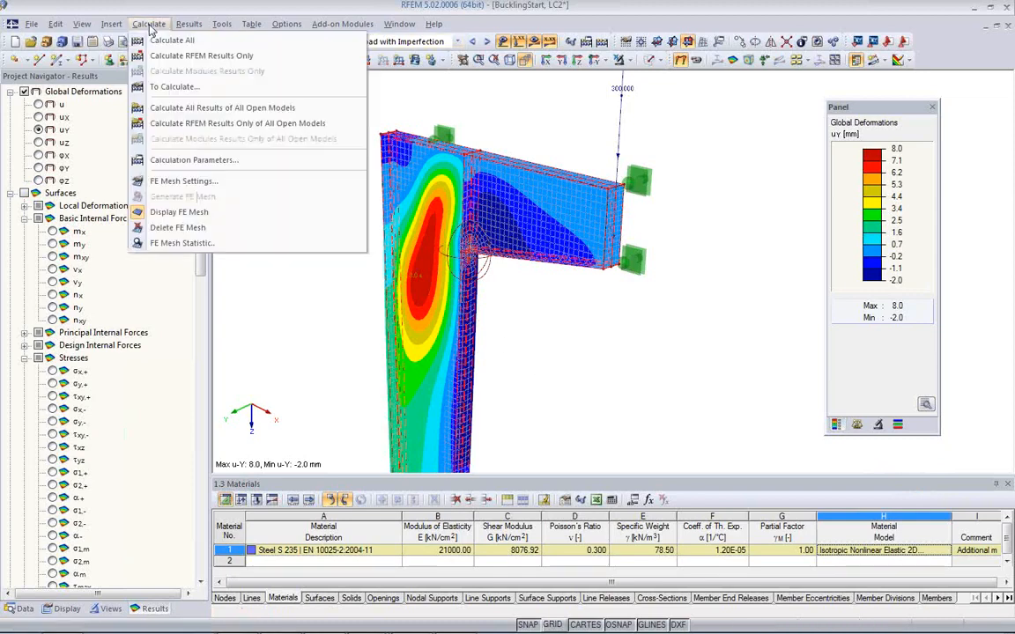
{"action": "left_click", "coordinate": [175, 162]}
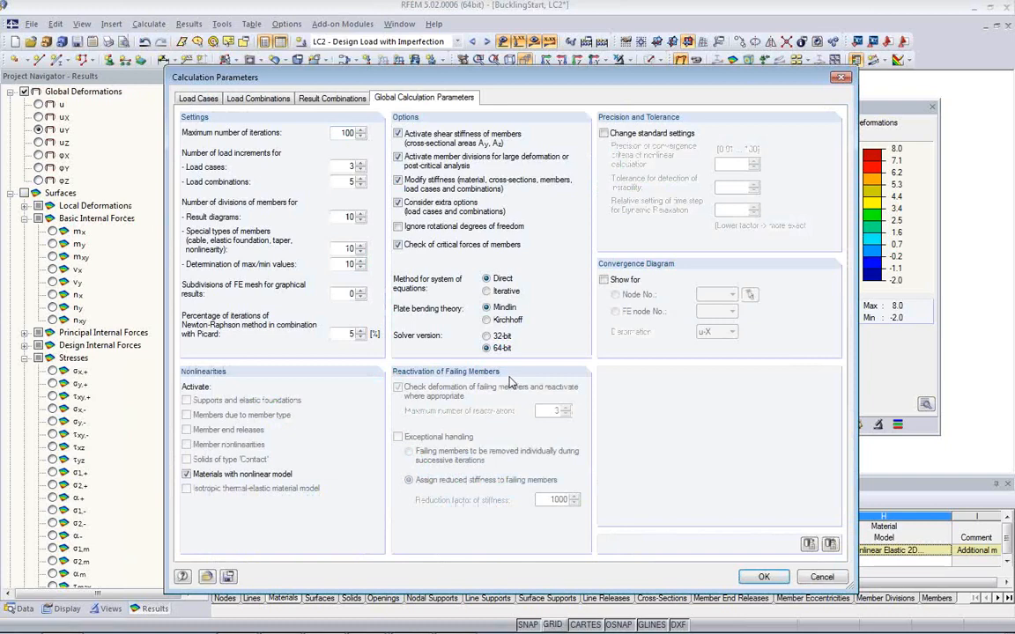
{"action": "left_click", "coordinate": [826, 577]}
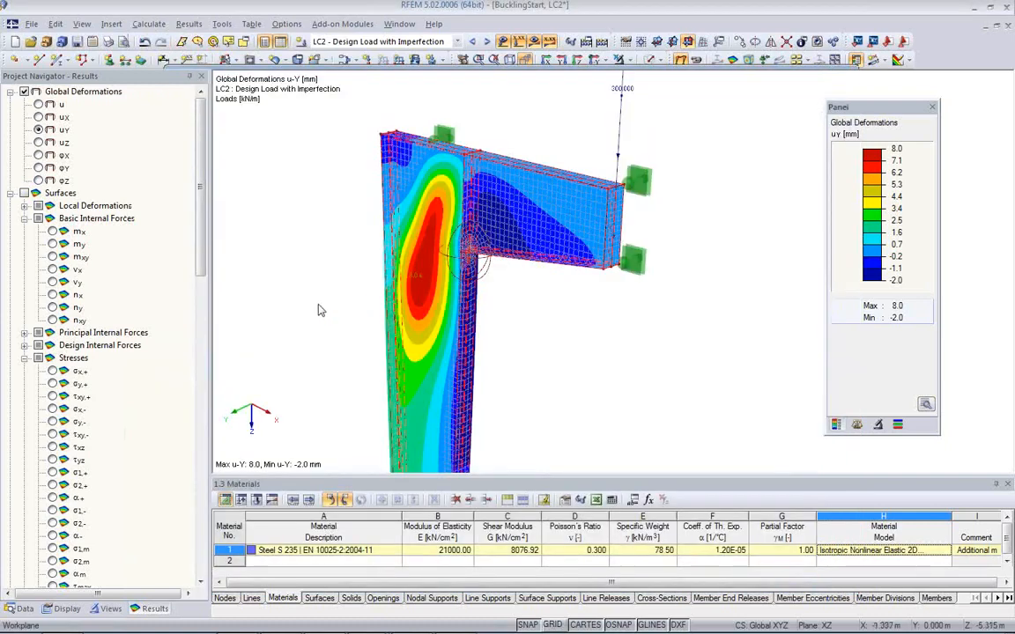
- Review the calculation parameters of load case LC1 (Design Load) for the available analysis methods and leave them unchanged
{"action": "left_click", "coordinate": [20, 609]}
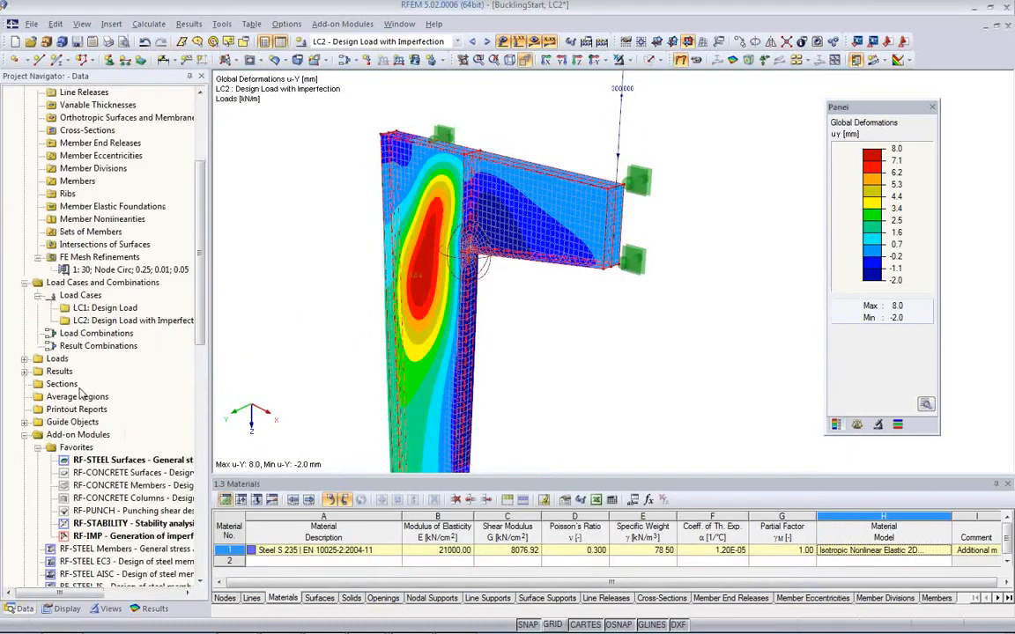
{"action": "double_click", "coordinate": [104, 308]}
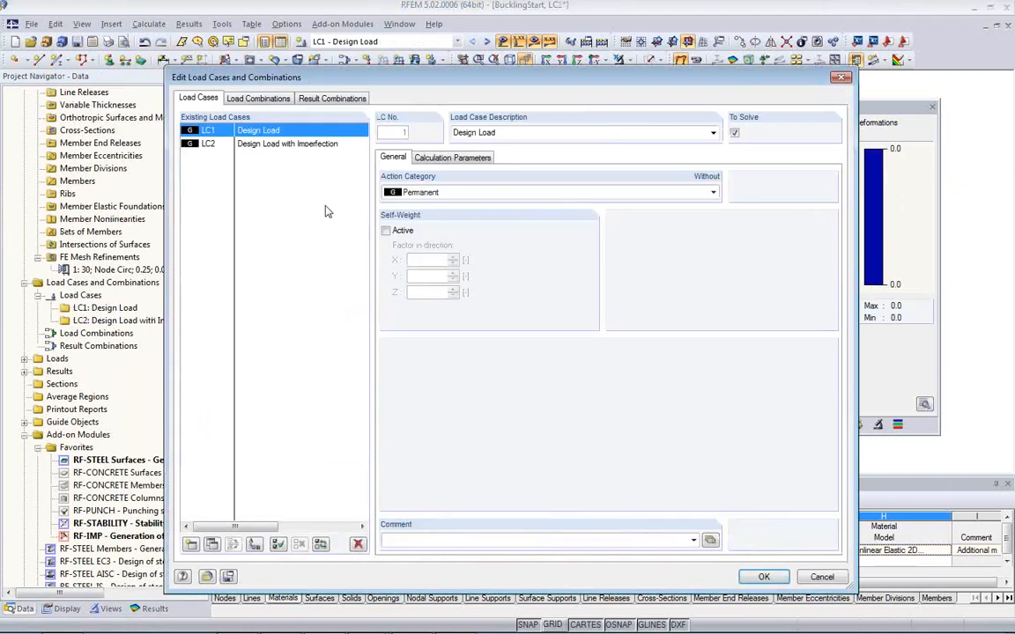
{"action": "left_click", "coordinate": [432, 157]}
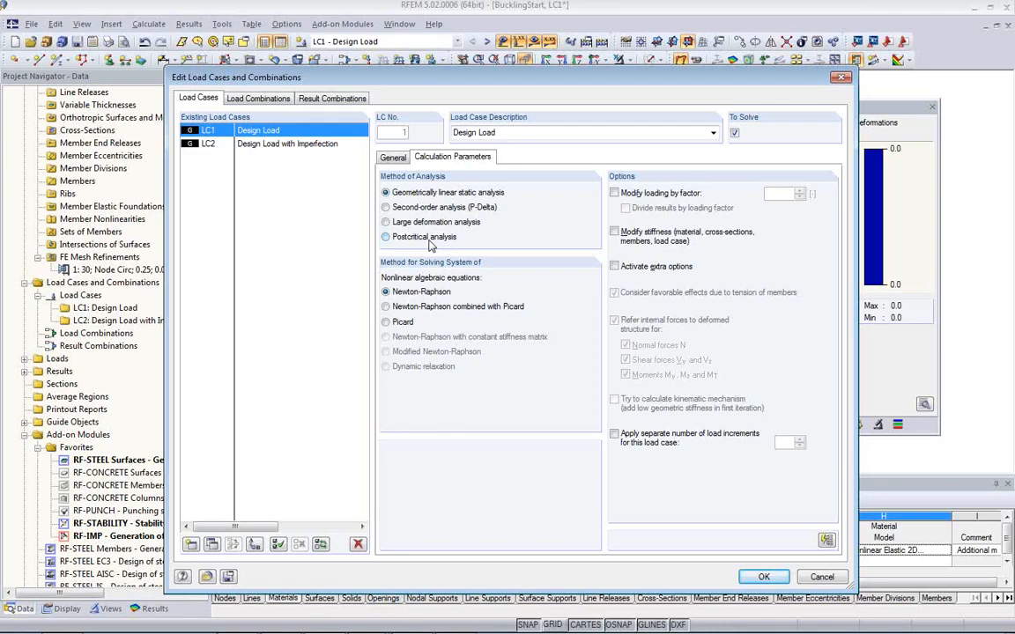
{"action": "left_click", "coordinate": [815, 581]}
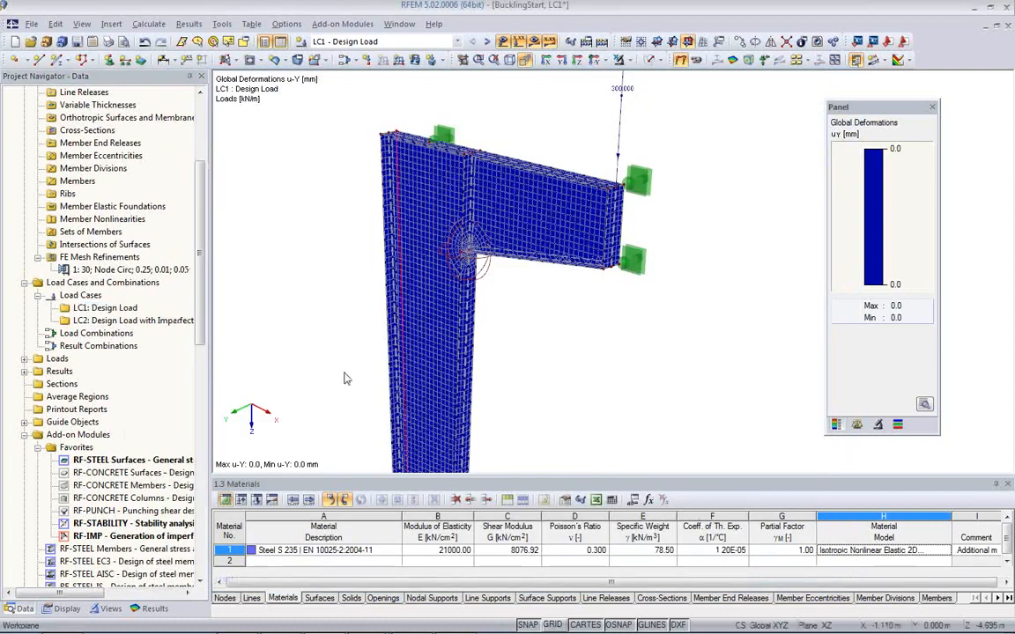
- Open the RF-STEEL Surfaces module and review the stresses to calculate in its details without changing them
{"action": "scroll", "coordinate": [339, 371], "scroll_direction": "down", "scroll_amount": 1}
{"action": "middle_click_drag", "start_coordinate": [364, 336], "coordinate": [361, 209]}
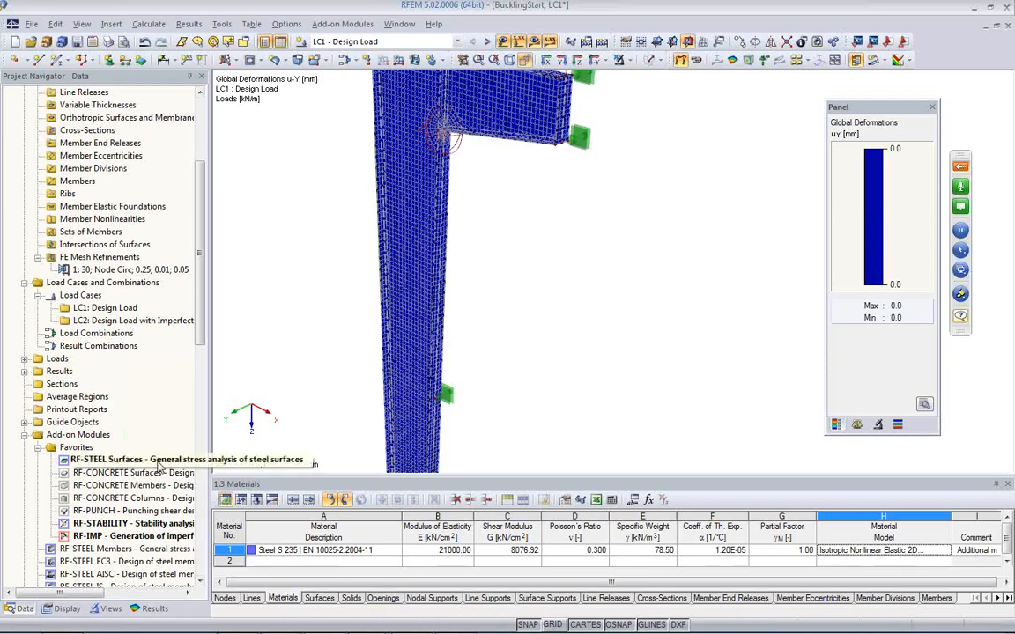
{"action": "double_click", "coordinate": [163, 467]}
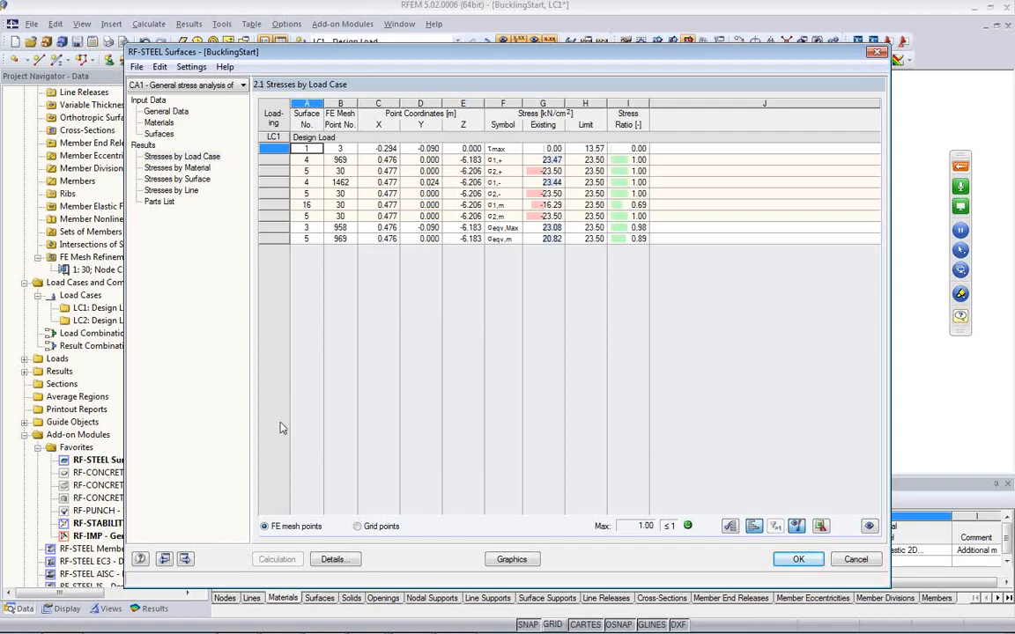
{"action": "left_click", "coordinate": [335, 559]}
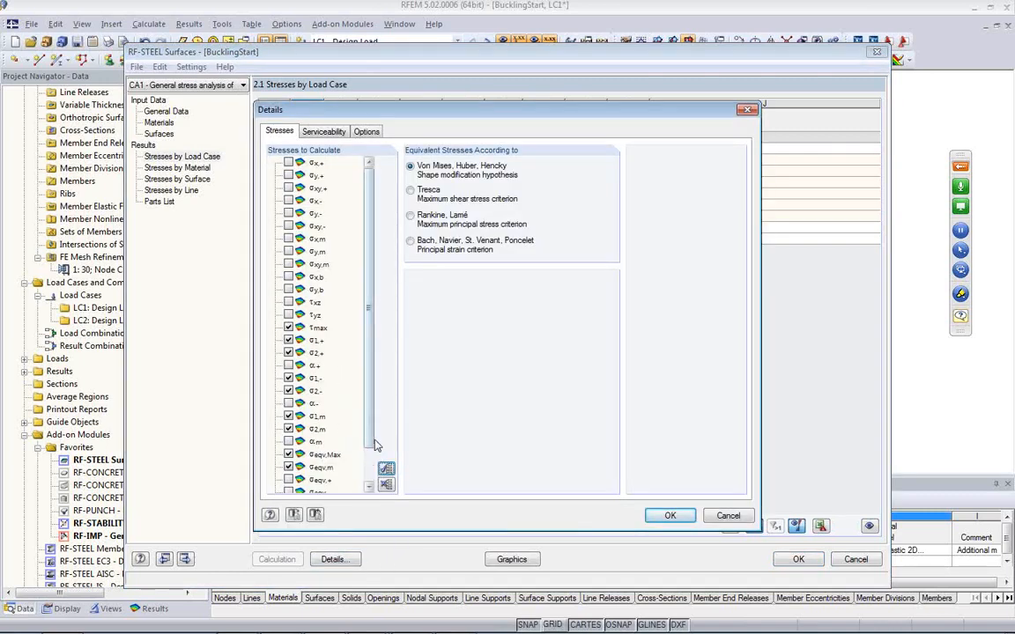
{"action": "left_click_drag", "start_coordinate": [365, 426], "coordinate": [364, 476]}
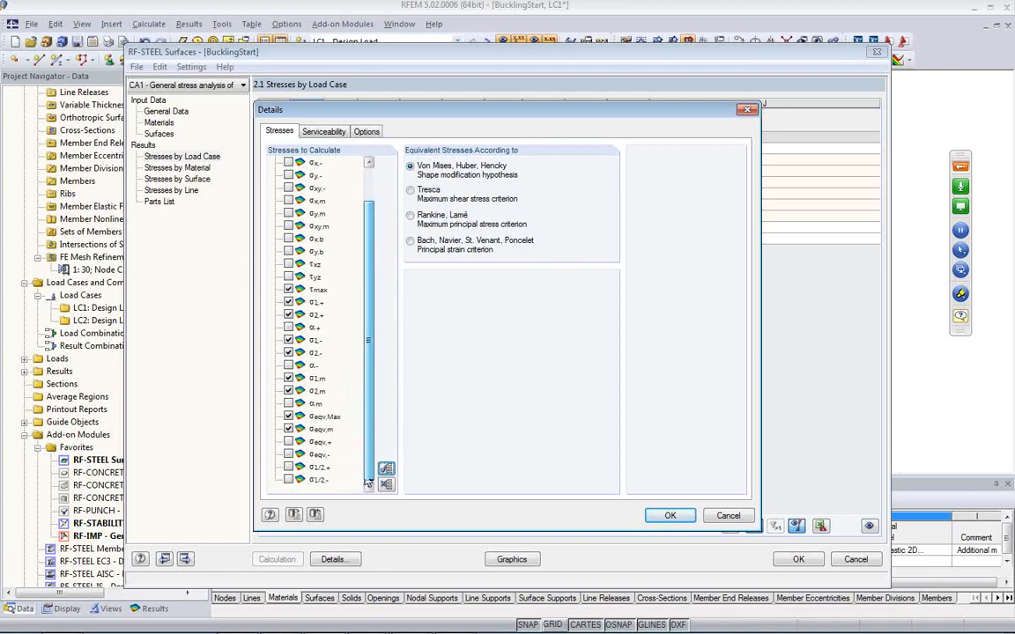
{"action": "left_click_drag", "start_coordinate": [364, 481], "coordinate": [374, 374]}
{"action": "scroll", "coordinate": [383, 458], "scroll_direction": "down", "scroll_amount": 1}
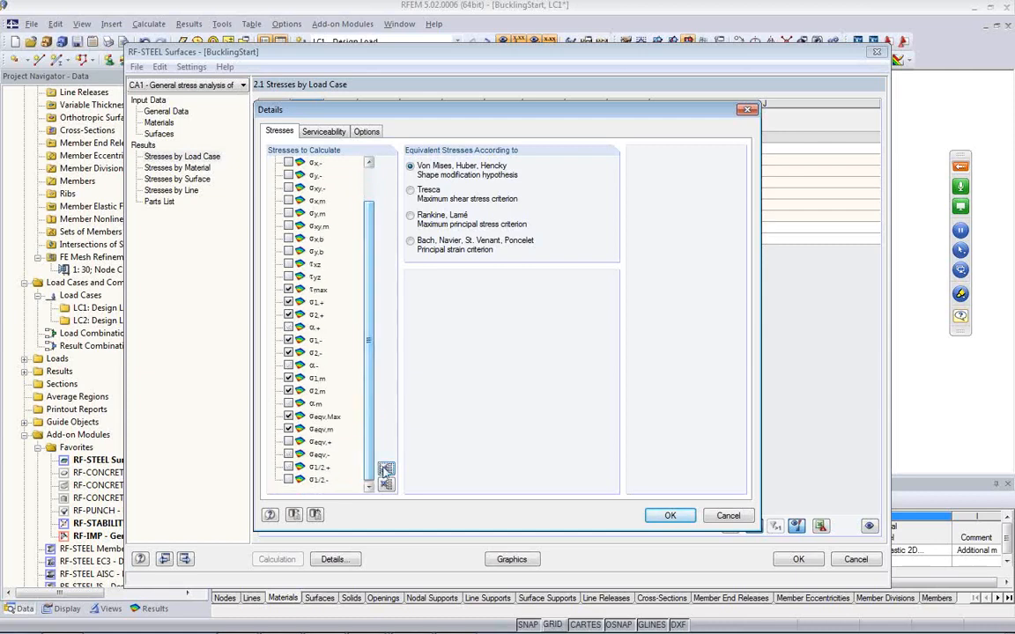
{"action": "left_click", "coordinate": [726, 516]}
- Add LC2 (Design Load with Imperfection) to the load cases selected for design and enable the 2.6 Stress Ranges result table in the details
{"action": "left_click", "coordinate": [165, 112]}
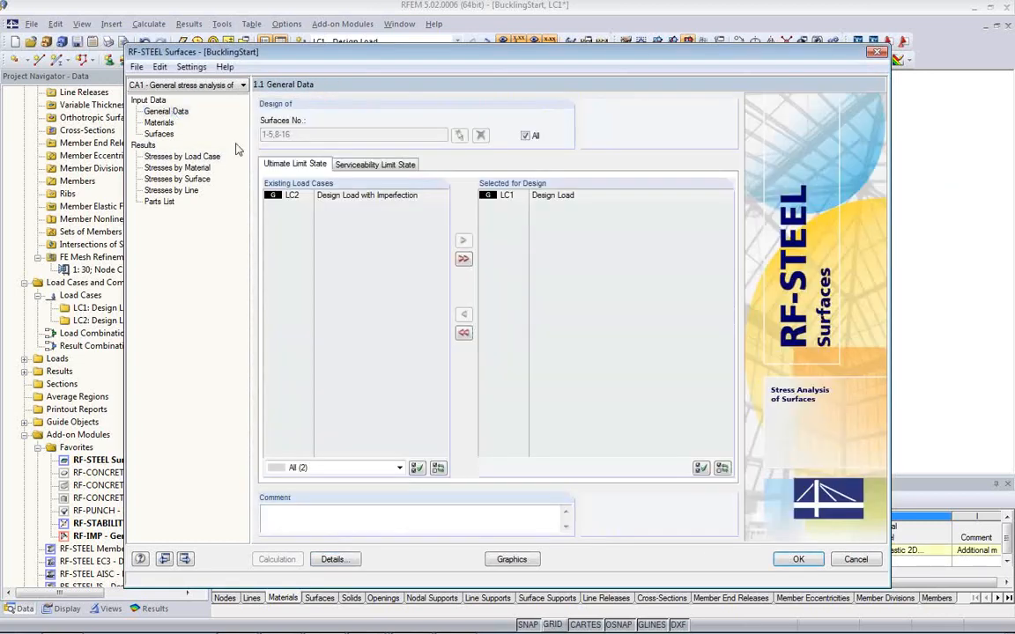
{"action": "double_click", "coordinate": [291, 201]}
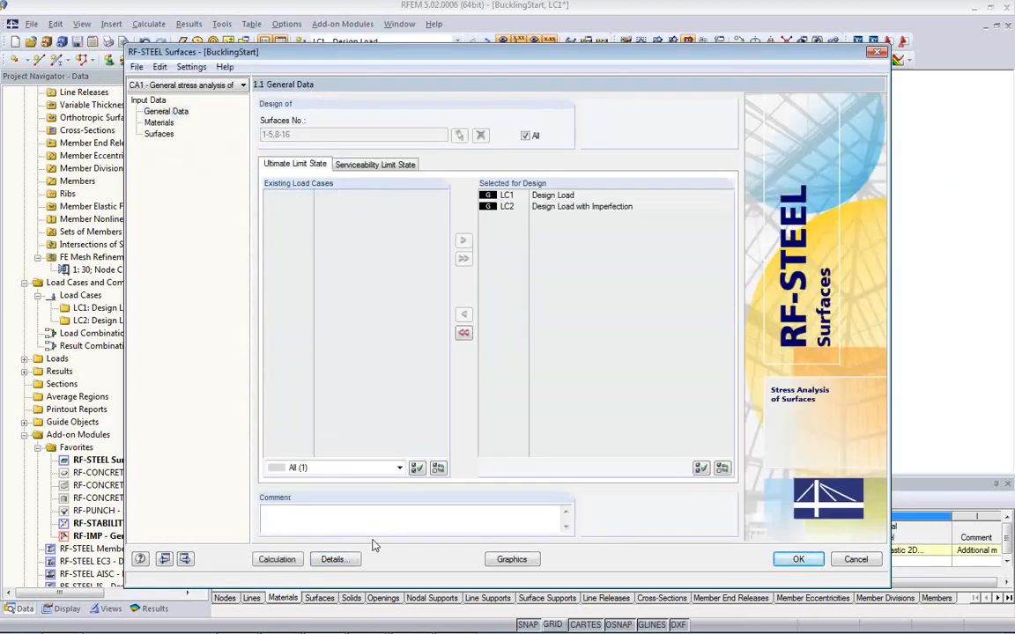
{"action": "left_click", "coordinate": [333, 559]}
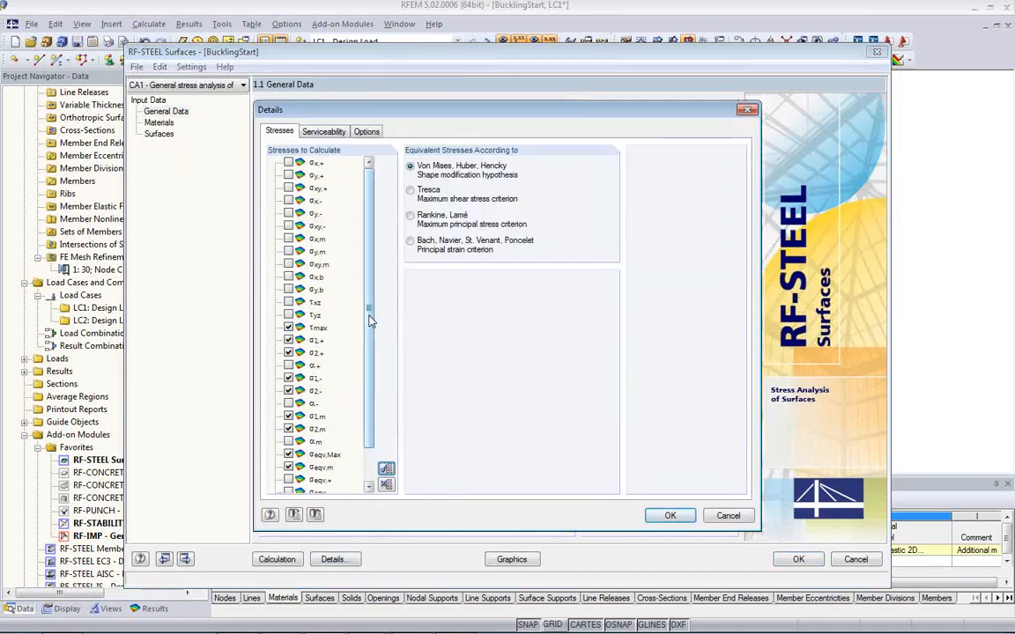
{"action": "scroll", "coordinate": [361, 414], "scroll_direction": "down", "scroll_amount": 1}
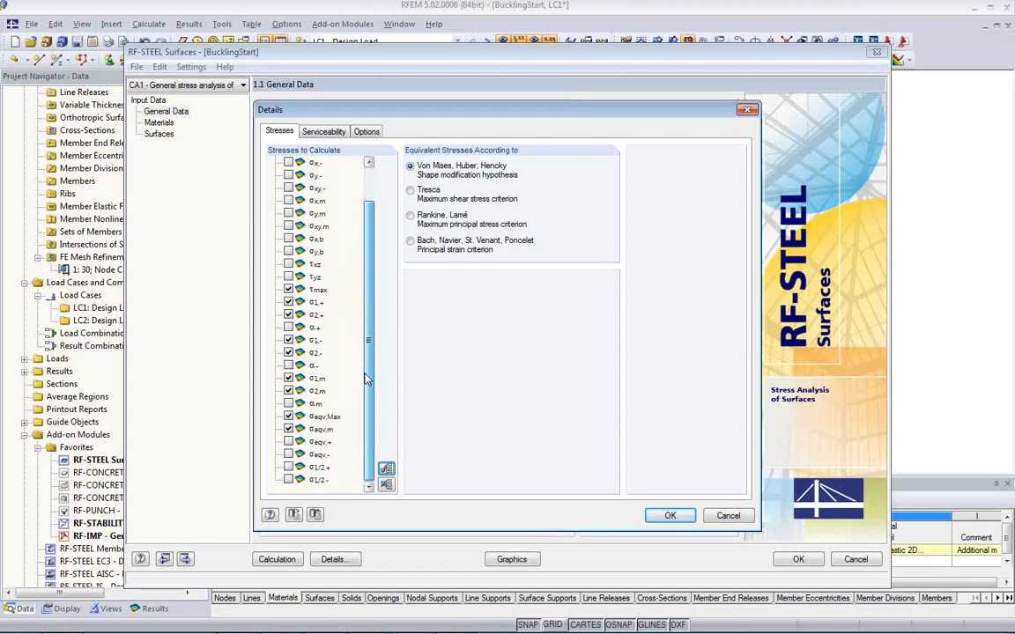
{"action": "scroll", "coordinate": [372, 375], "scroll_direction": "up", "scroll_amount": 1}
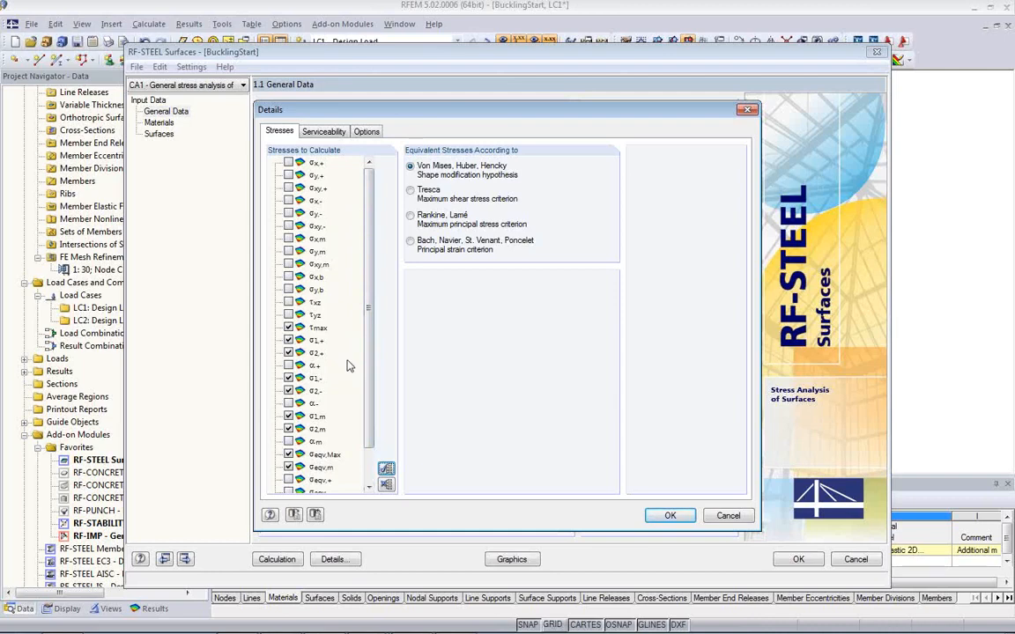
{"action": "left_click", "coordinate": [364, 132]}
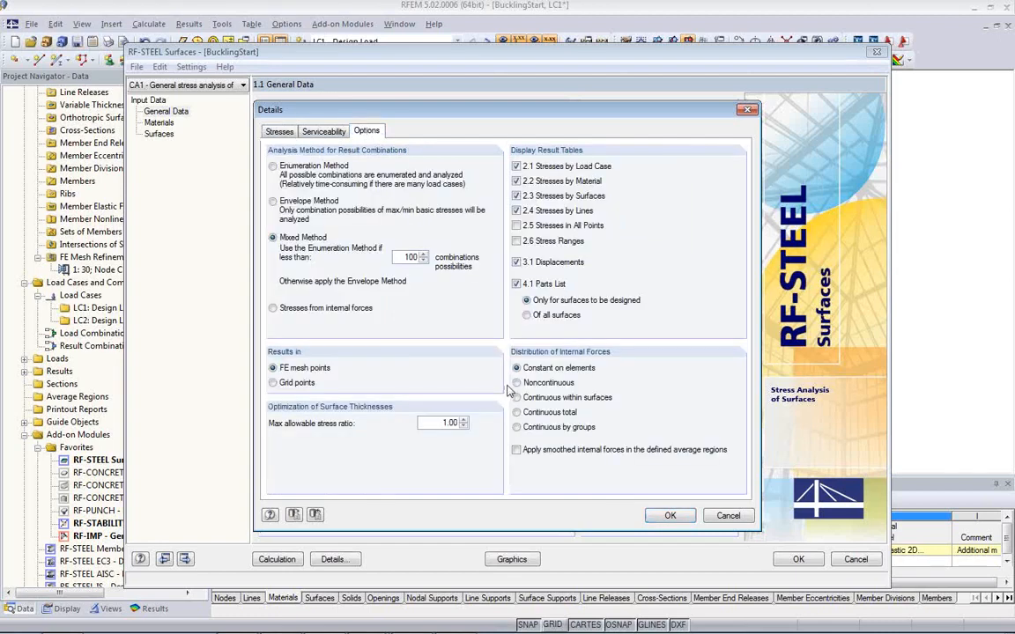
{"action": "left_click", "coordinate": [517, 240]}
{"action": "left_click", "coordinate": [670, 518]}
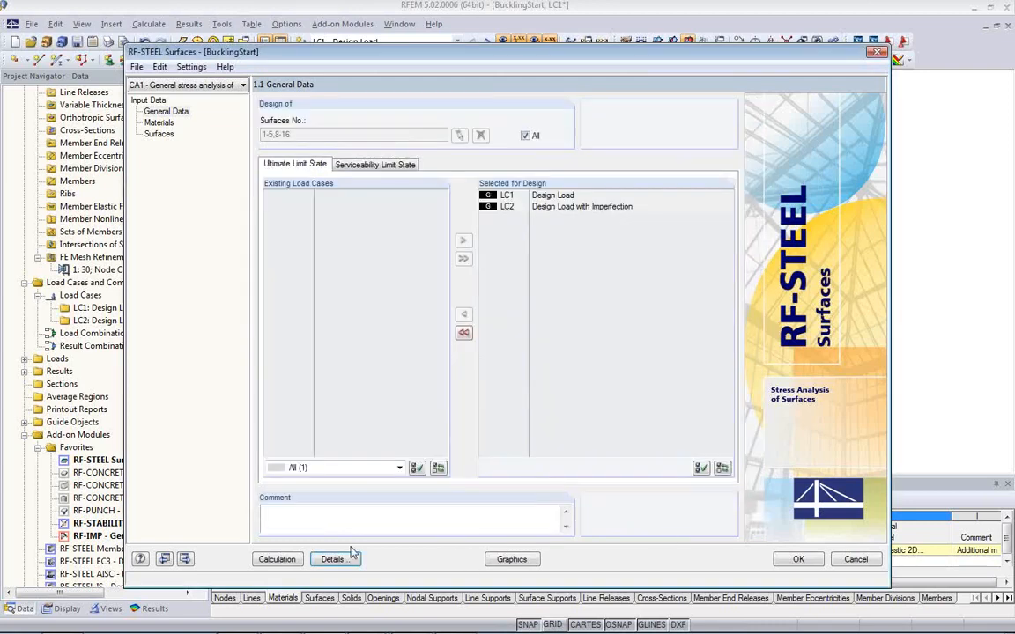
- Run the RF-STEEL Surfaces stress calculation for load cases LC1 and LC2
{"action": "left_click", "coordinate": [277, 559]}
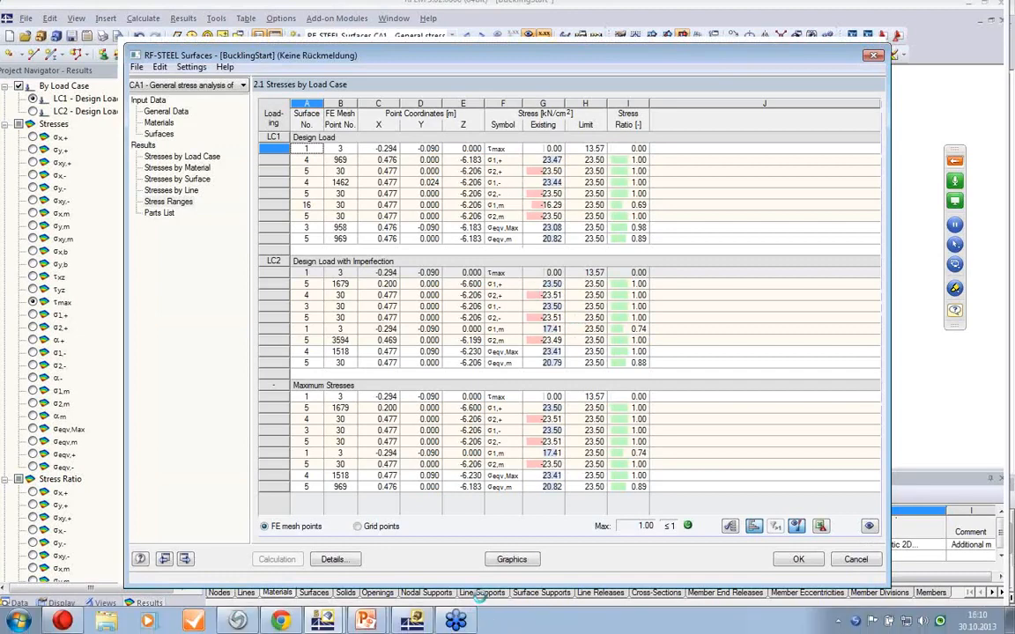
- Switch to the PowerPoint presentation, advance to the More Information slide and open the Dlubal website from it
{"action": "left_click", "coordinate": [368, 621]}
{"action": "left_click", "coordinate": [352, 588]}
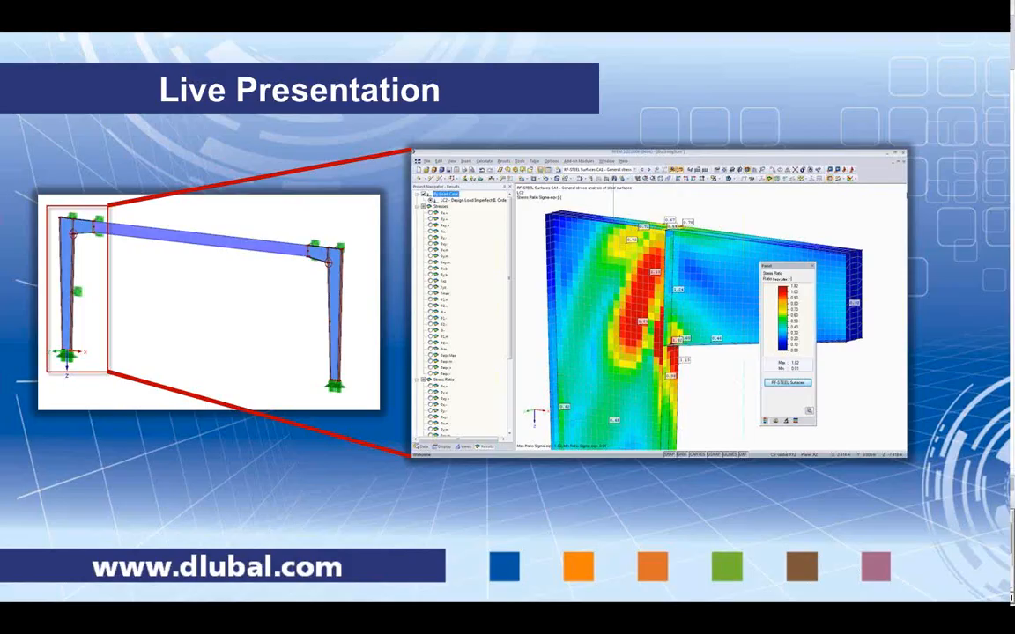
{"action": "left_click", "coordinate": [391, 388]}
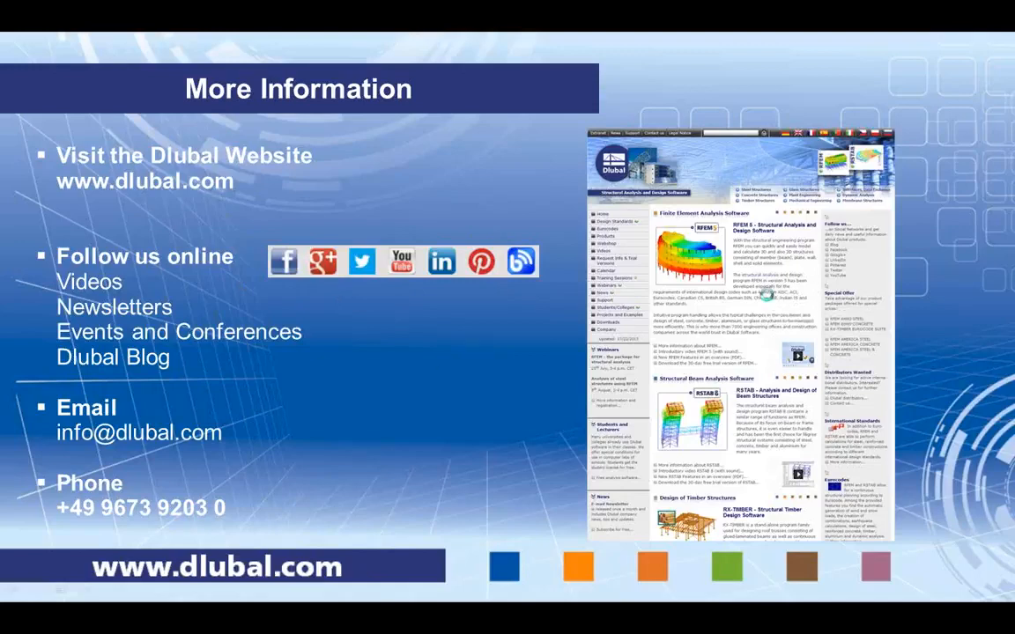
{"action": "left_click", "coordinate": [770, 296]}
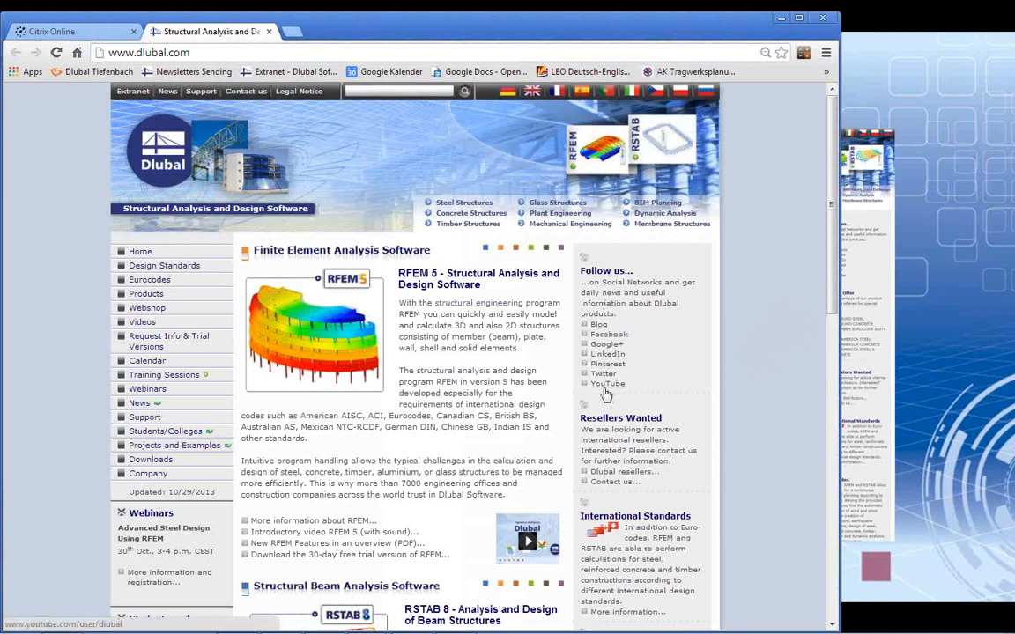
- Open the Dlubal Blog from the website's social network links and skim its latest posts and categories
{"action": "left_click", "coordinate": [597, 326]}
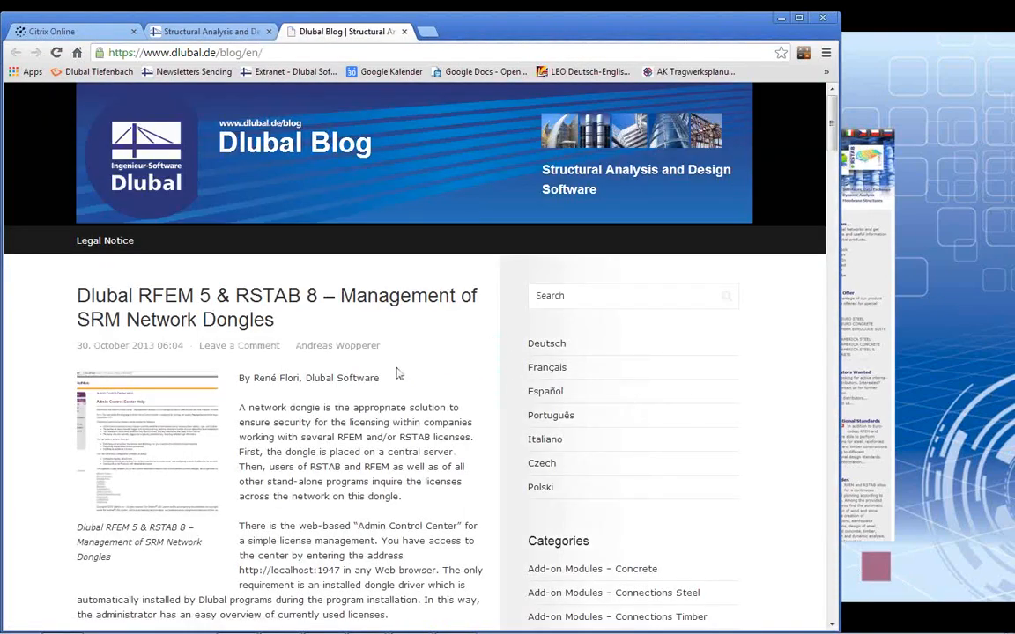
{"action": "scroll", "coordinate": [398, 373], "scroll_direction": "down", "scroll_amount": 3}
{"action": "scroll", "coordinate": [398, 373], "scroll_direction": "down", "scroll_amount": 6}
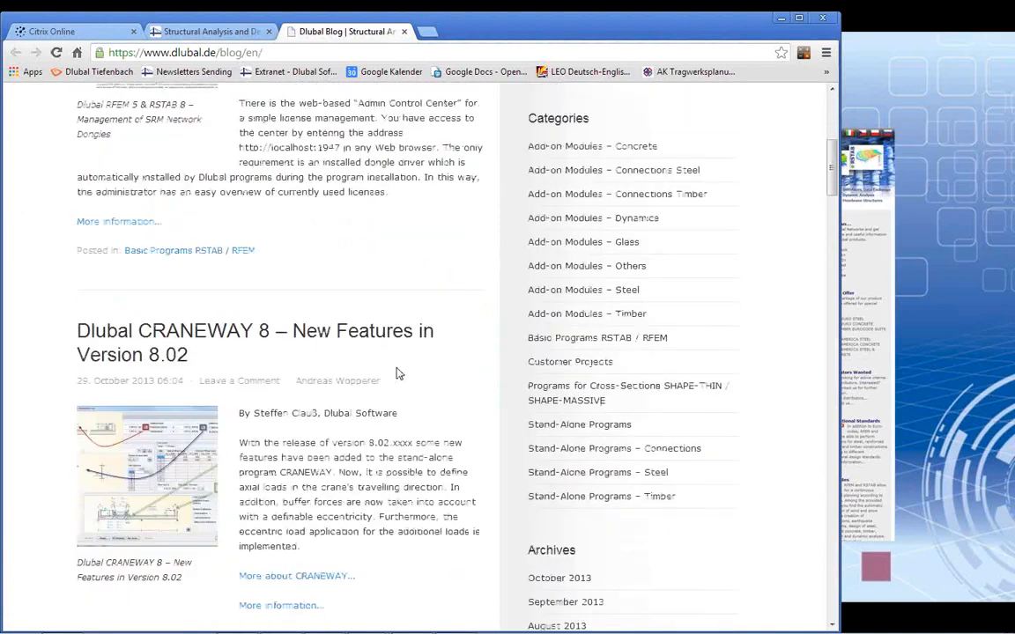
{"action": "scroll", "coordinate": [398, 373], "scroll_direction": "up", "scroll_amount": 4}
{"action": "scroll", "coordinate": [398, 373], "scroll_direction": "up", "scroll_amount": 5}
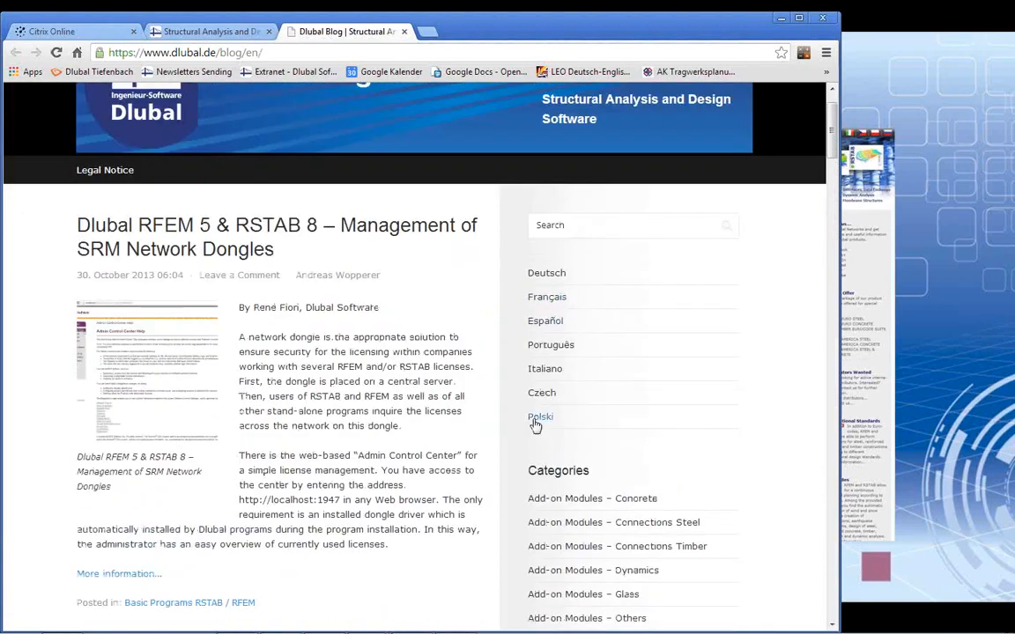
- Search the Dlubal Blog for "non linear" and skim the articles found on nonlinear materials and calculation
{"action": "left_click", "coordinate": [556, 224]}
{"action": "type", "text": "non linear"}
{"action": "key", "text": "Return"}
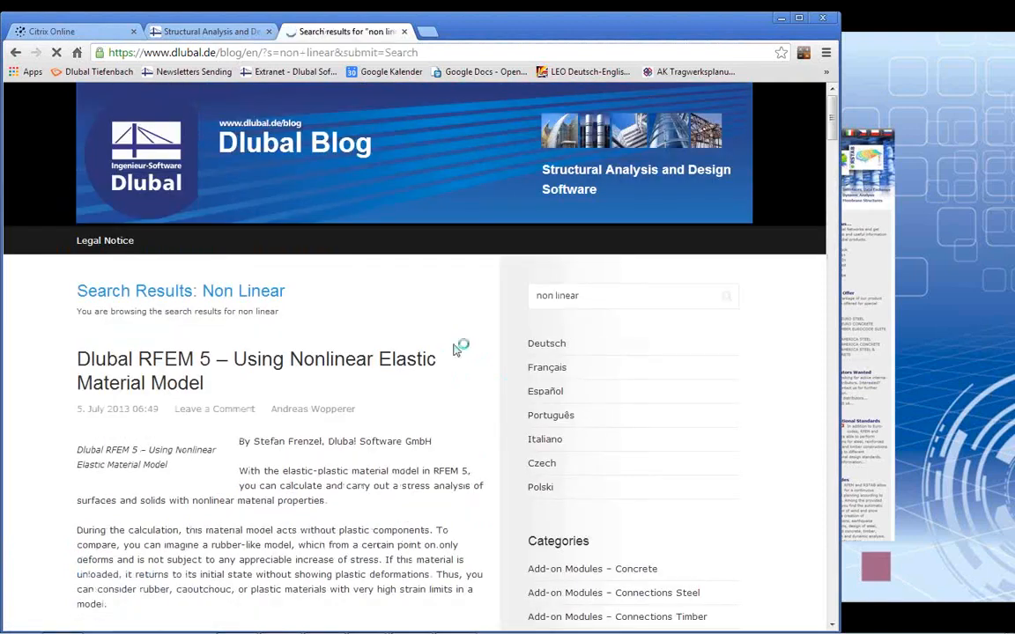
{"action": "scroll", "coordinate": [370, 383], "scroll_direction": "down", "scroll_amount": 3}
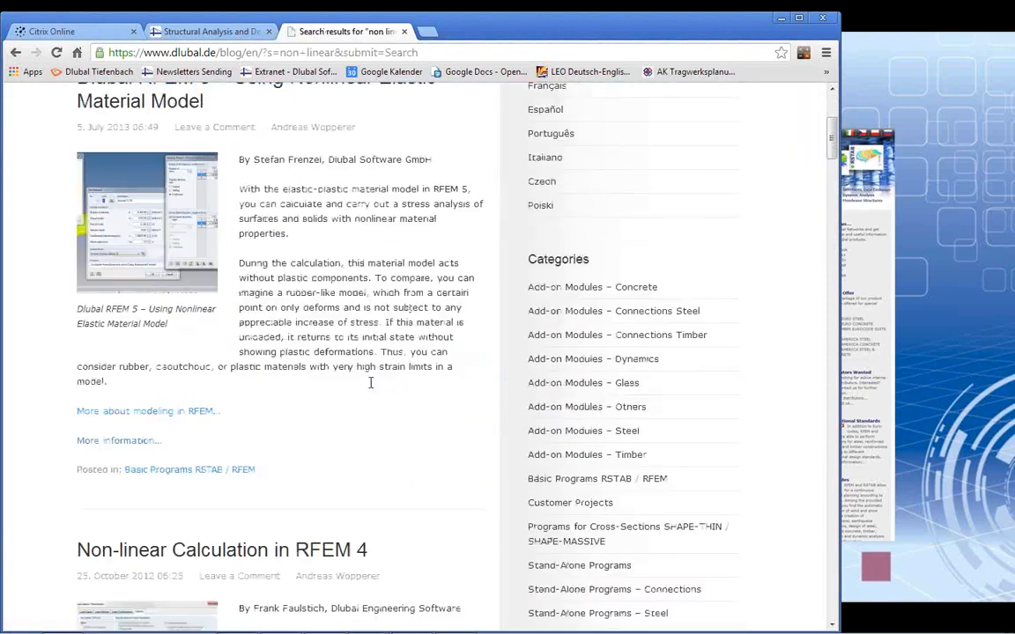
{"action": "scroll", "coordinate": [297, 250], "scroll_direction": "down", "scroll_amount": 8}
{"action": "scroll", "coordinate": [296, 301], "scroll_direction": "up", "scroll_amount": 10}
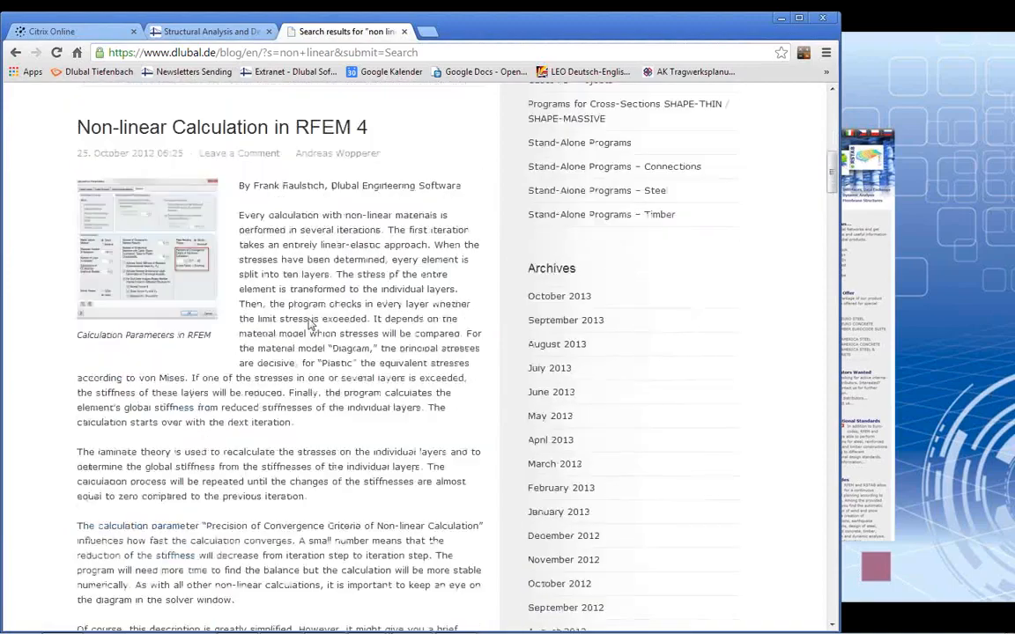
{"action": "scroll", "coordinate": [311, 330], "scroll_direction": "up", "scroll_amount": 1}
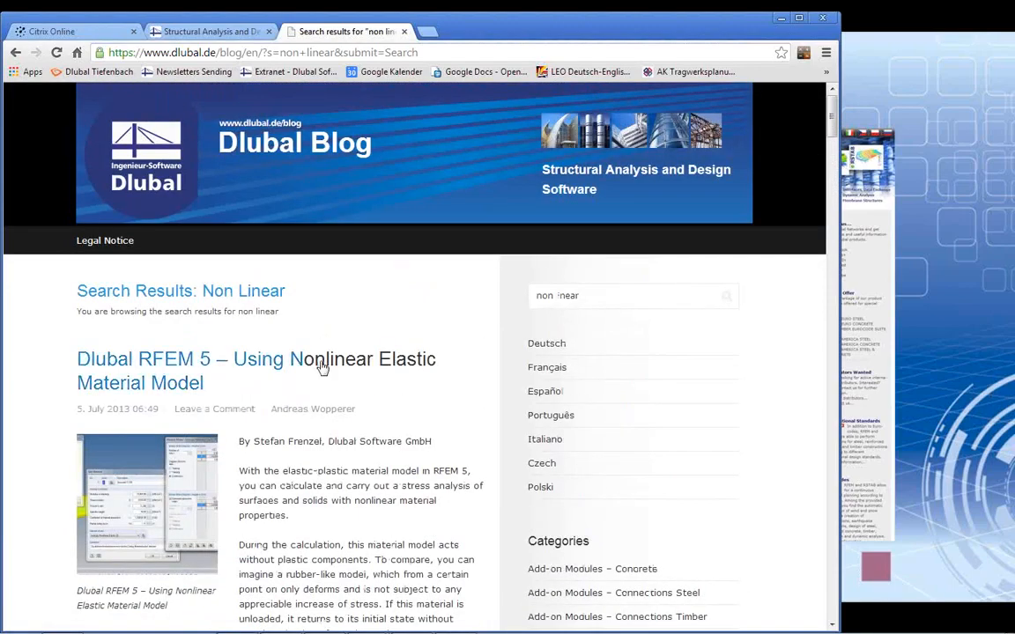
{"action": "scroll", "coordinate": [390, 414], "scroll_direction": "down", "scroll_amount": 4}
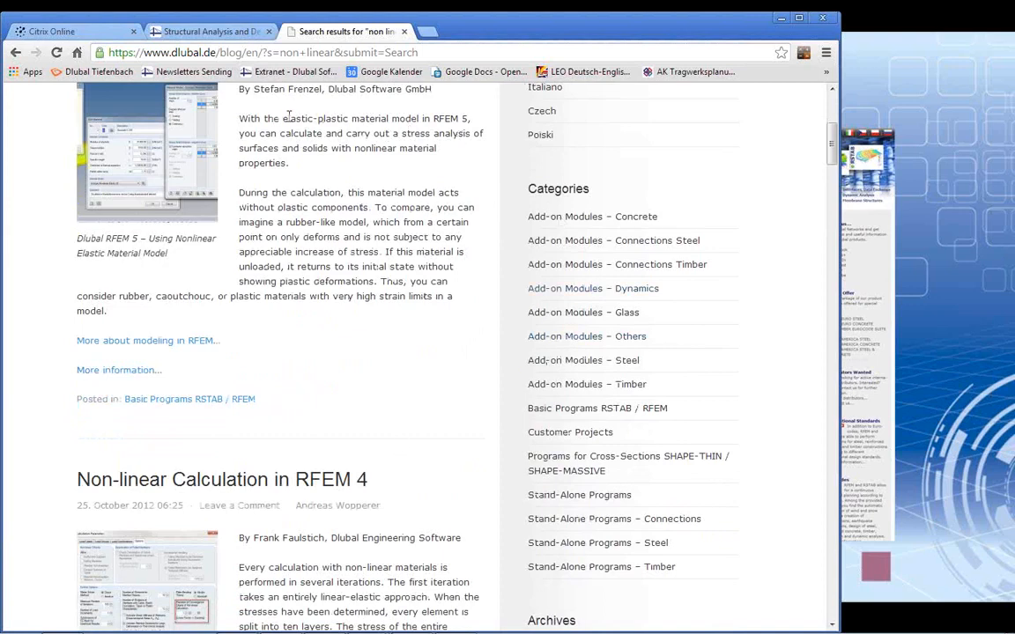
- Return to the Dlubal website and look through the trial versions offered on its Downloads page
{"action": "left_click", "coordinate": [206, 32]}
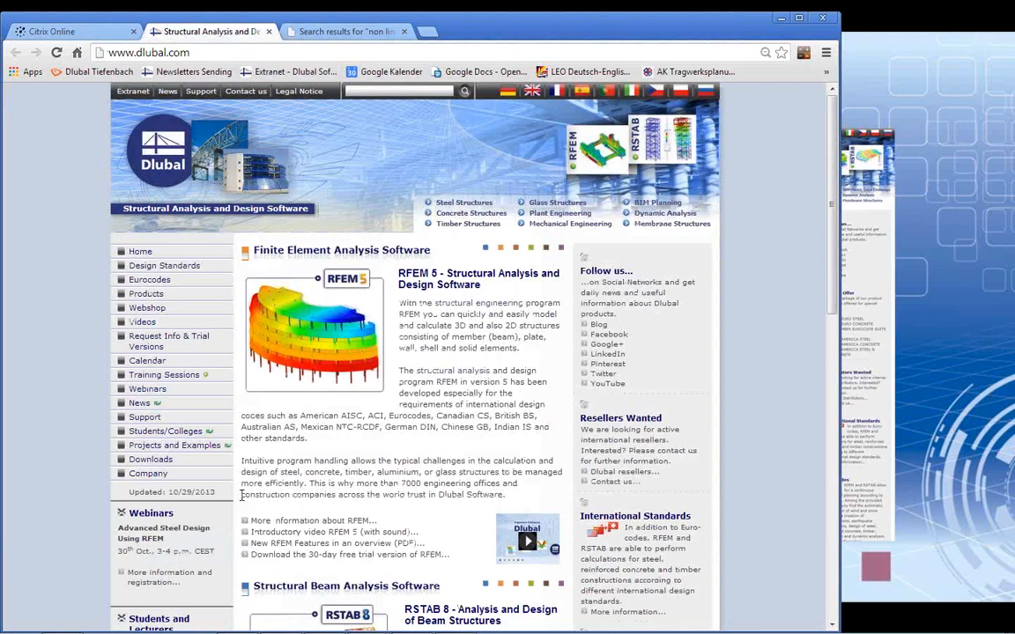
{"action": "left_click", "coordinate": [148, 459]}
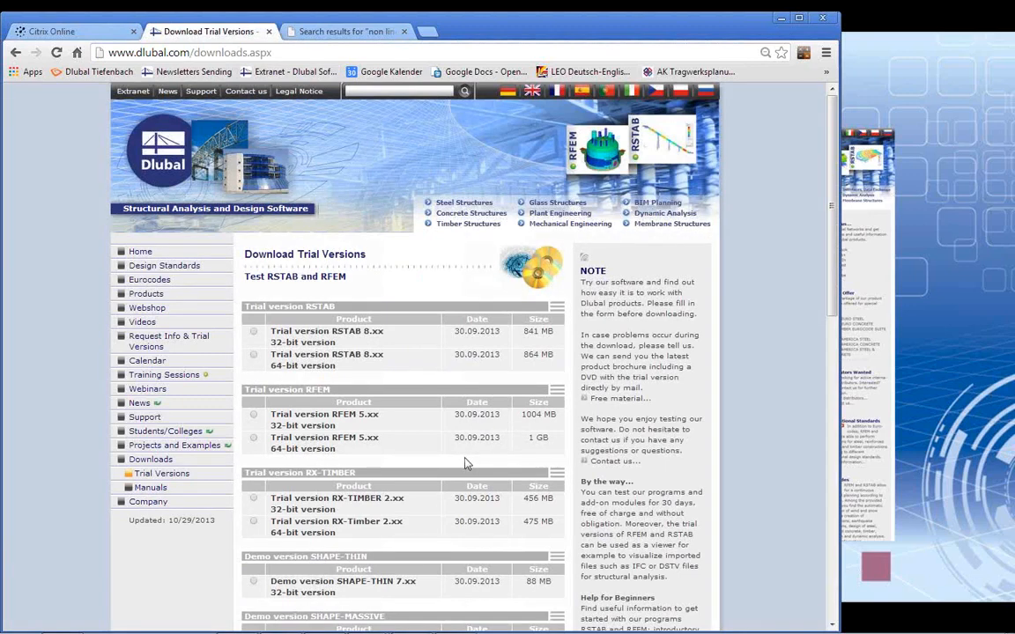
{"action": "scroll", "coordinate": [484, 463], "scroll_direction": "down", "scroll_amount": 4}
{"action": "scroll", "coordinate": [489, 462], "scroll_direction": "up", "scroll_amount": 1}
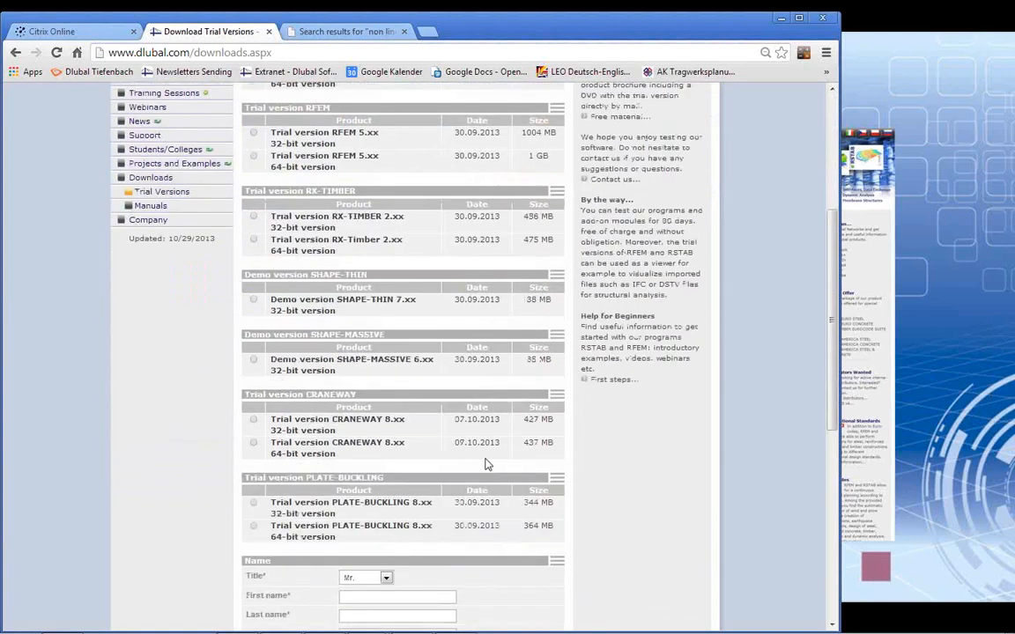
- Open the First steps page for beginners and review its introductory examples, videos, webinars and manuals
{"action": "left_click", "coordinate": [615, 382]}
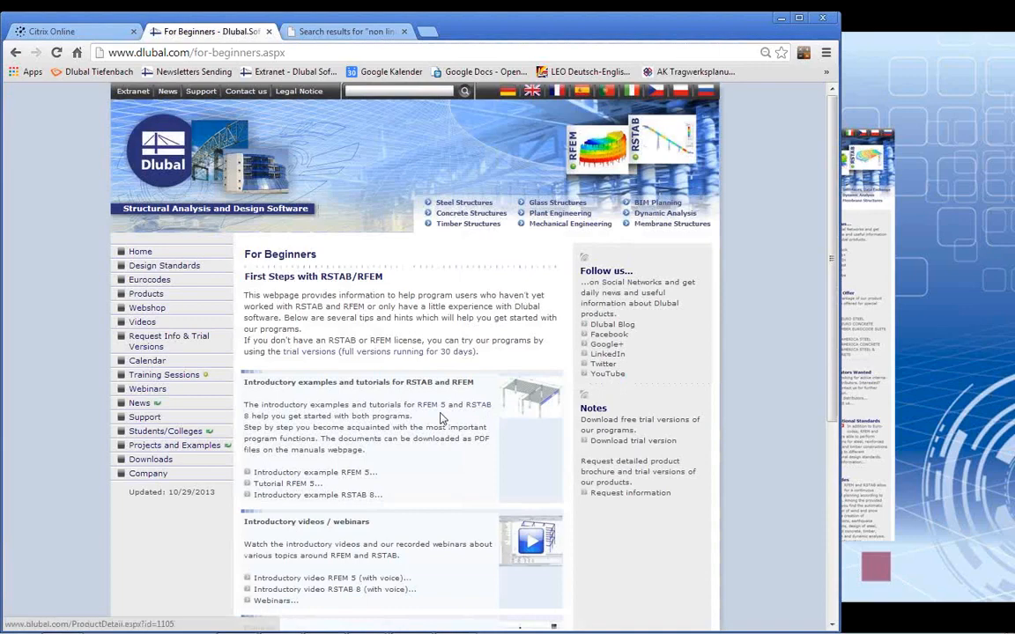
{"action": "scroll", "coordinate": [381, 301], "scroll_direction": "down", "scroll_amount": 2}
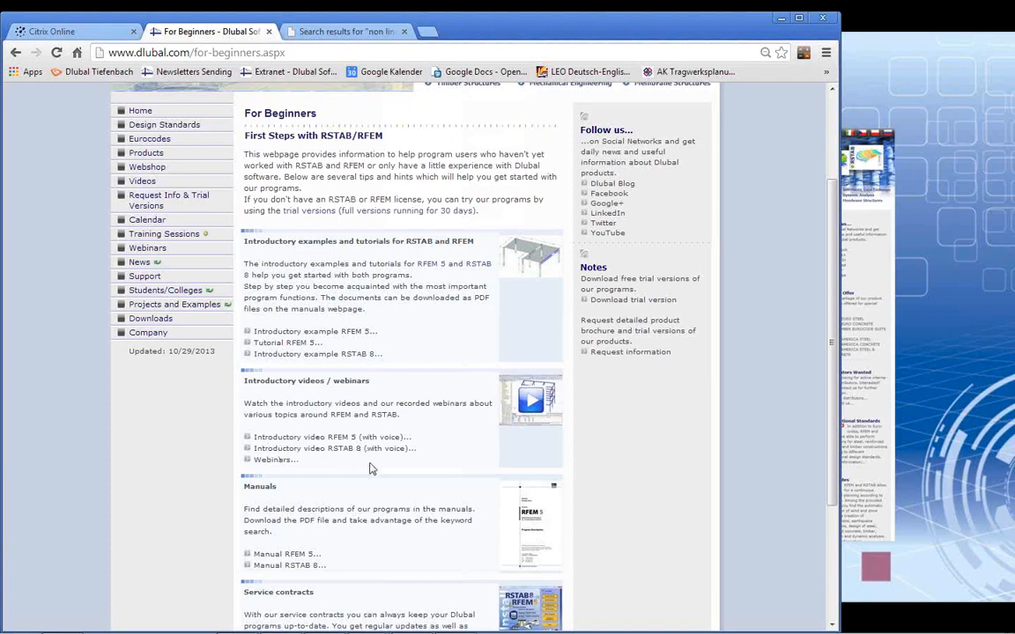
{"action": "scroll", "coordinate": [414, 428], "scroll_direction": "down", "scroll_amount": 3}
{"action": "scroll", "coordinate": [418, 433], "scroll_direction": "up", "scroll_amount": 4}
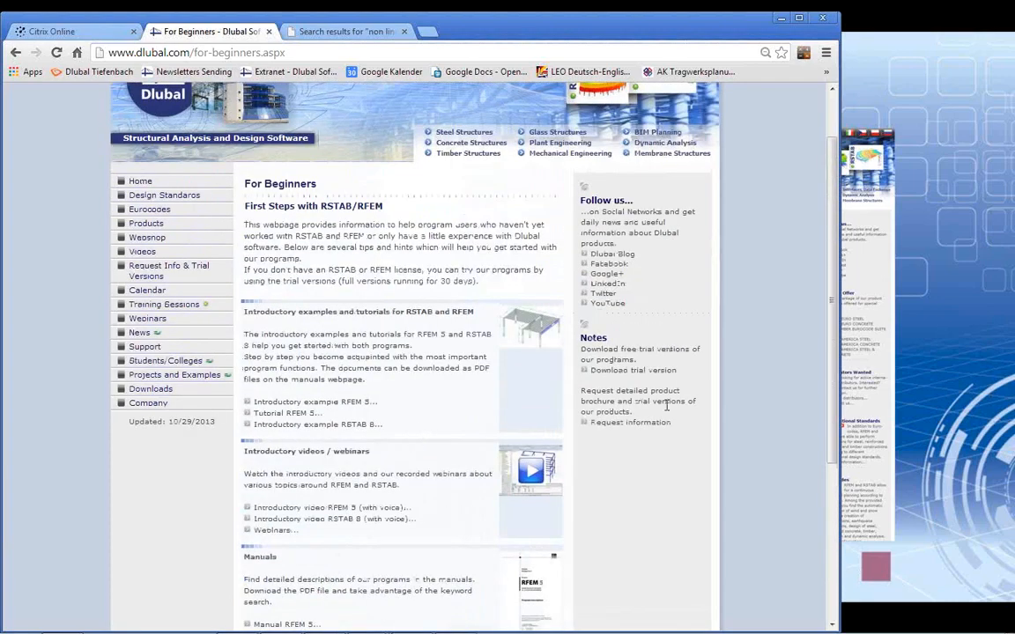
- Return to the PowerPoint presentation and advance to the slide on upcoming webinars
{"action": "left_click", "coordinate": [950, 410]}
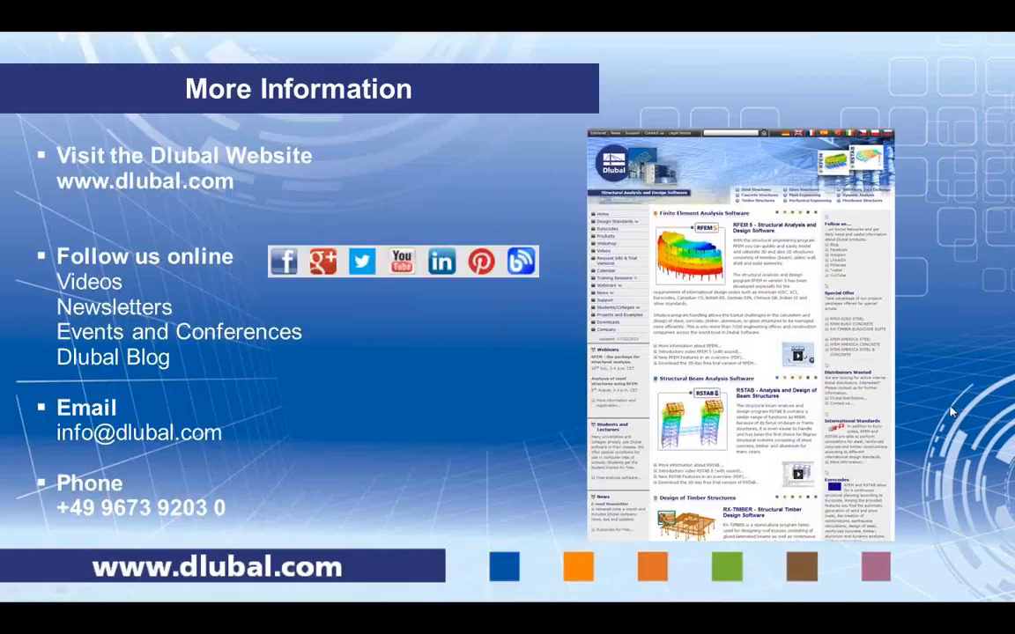
{"action": "left_click", "coordinate": [389, 357]}
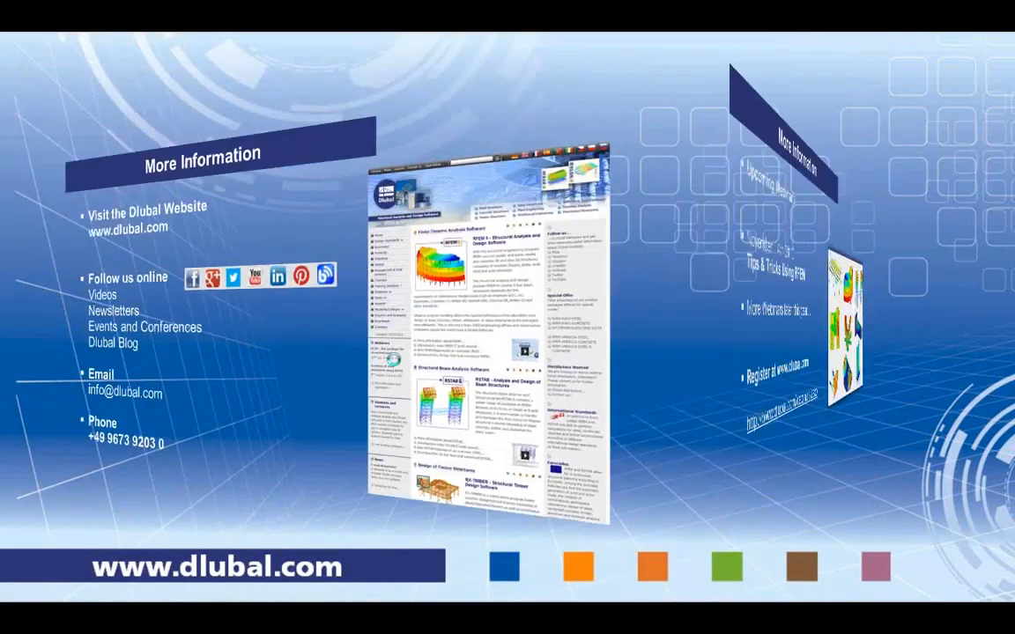